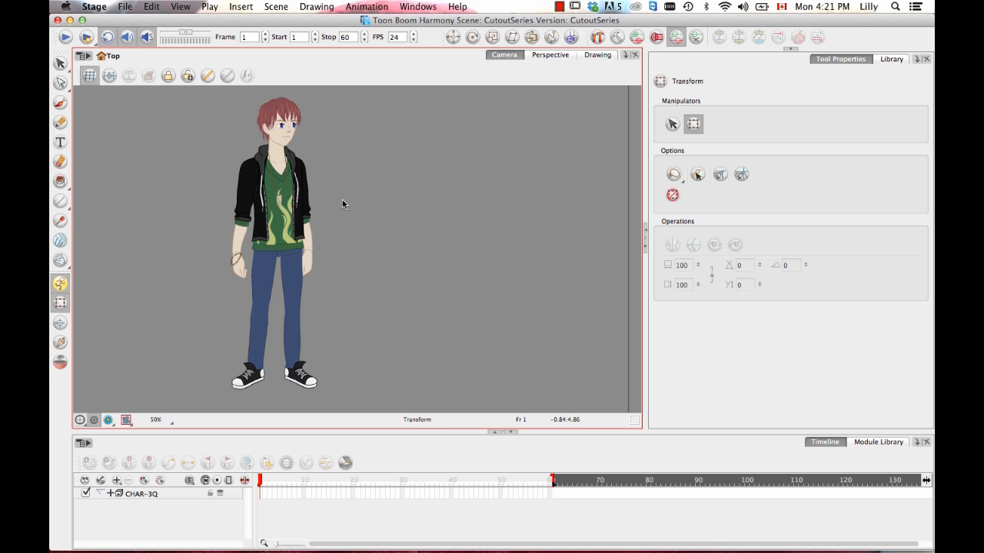
Step: Examine the character's torso, front hand and bracelet up close, including where the forearm overlaps the hand at the wrist
scroll(342, 201, up, 4)
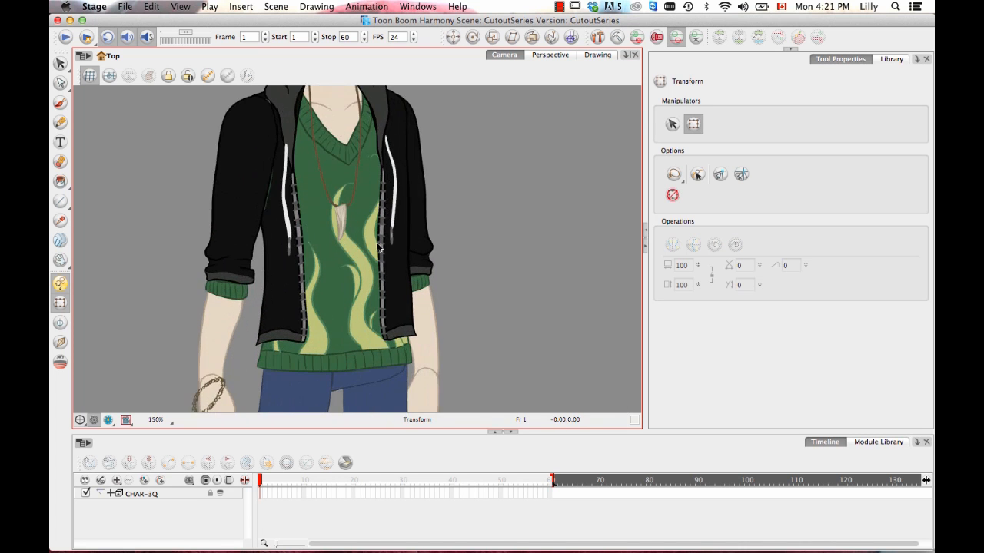
scroll(380, 249, down, 5)
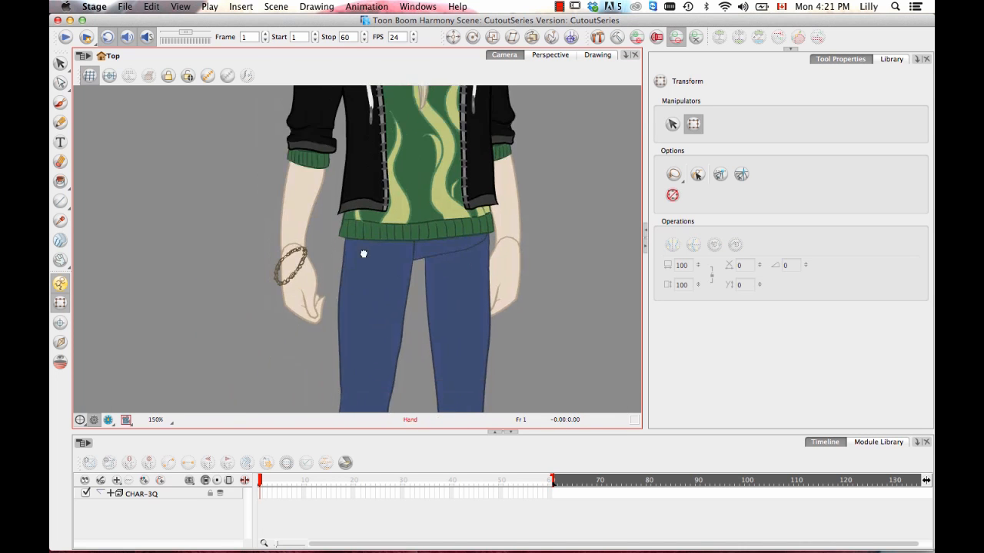
scroll(362, 255, up, 4)
drag(258, 279, 326, 308)
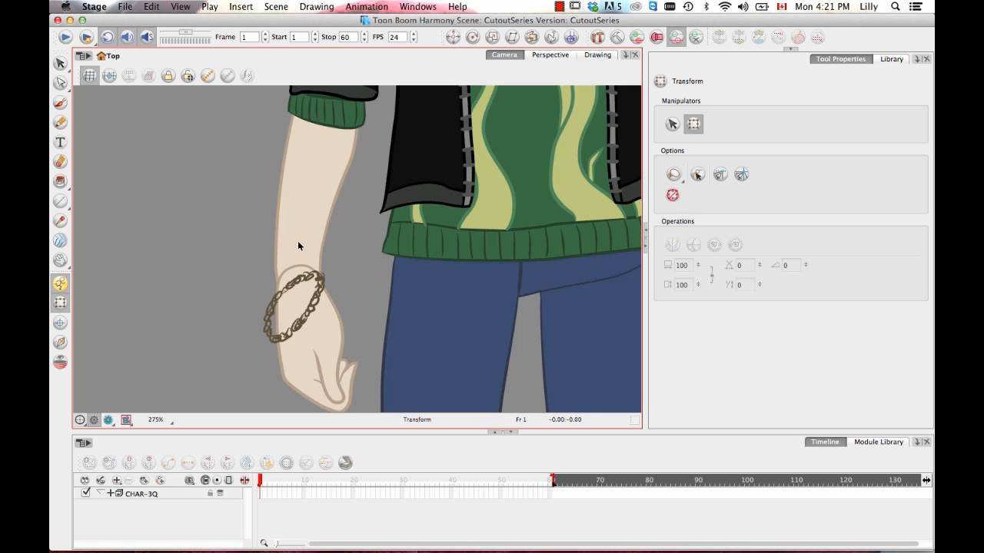
drag(395, 312, 322, 299)
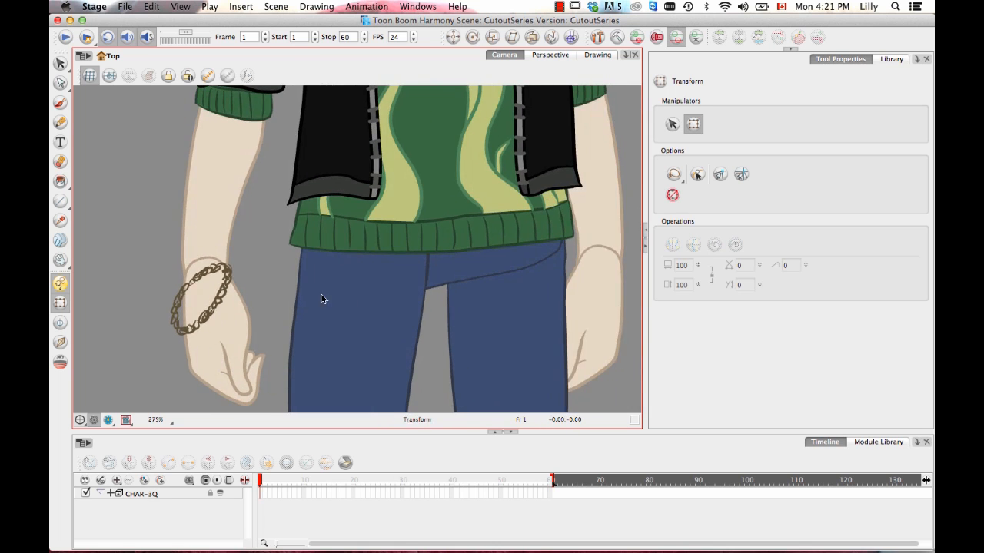
Step: Examine the necklace on the chest and the character's face up close, including the eyes
key(space)
drag(459, 186, 444, 354)
drag(431, 147, 428, 365)
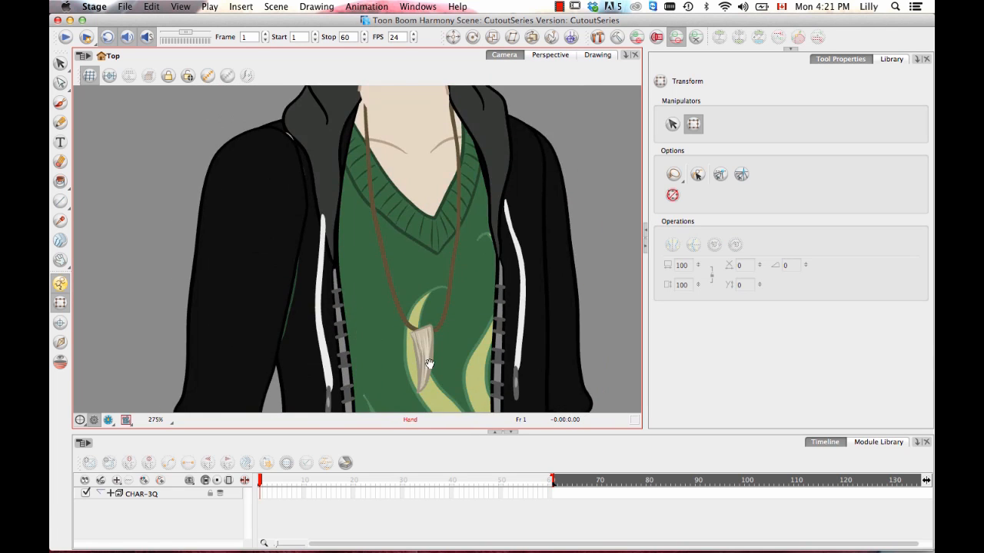
drag(428, 123, 414, 395)
key(2)
key(space)
drag(528, 171, 469, 233)
key(2)
key(2)
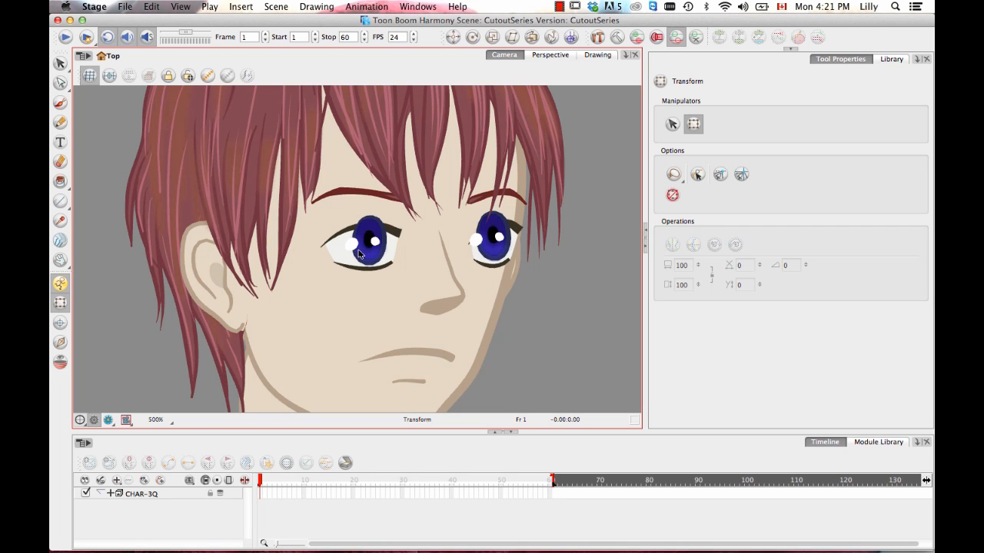
Step: Look back down over the torso to the front wrist with the bracelet and its joint line
key(1)
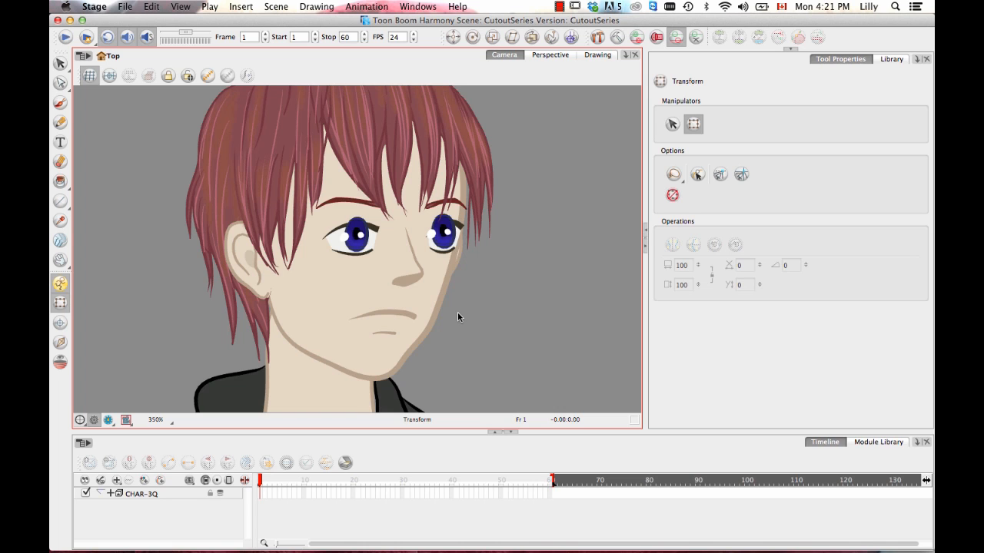
key(space)
drag(531, 383, 563, 225)
drag(508, 361, 552, 180)
key(1)
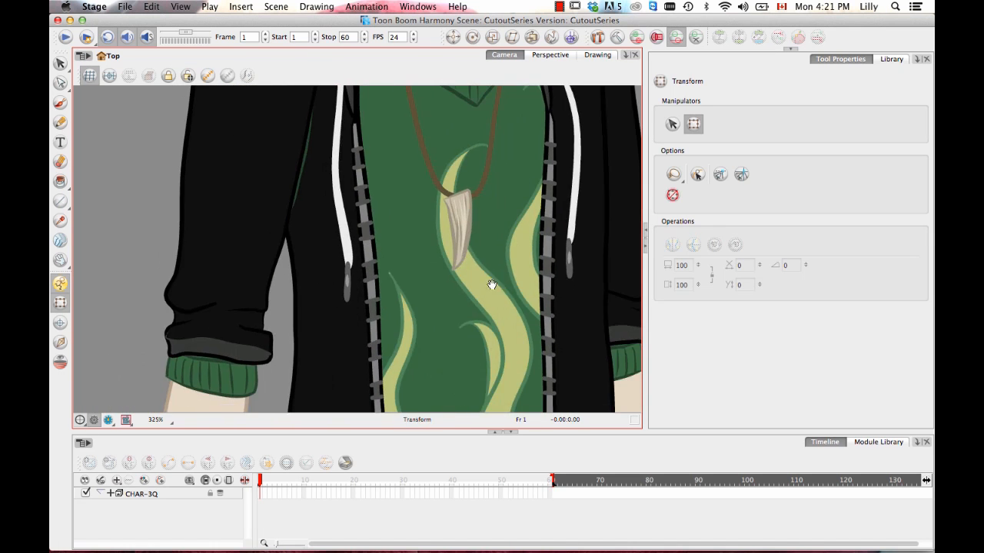
key(space)
drag(430, 338, 513, 107)
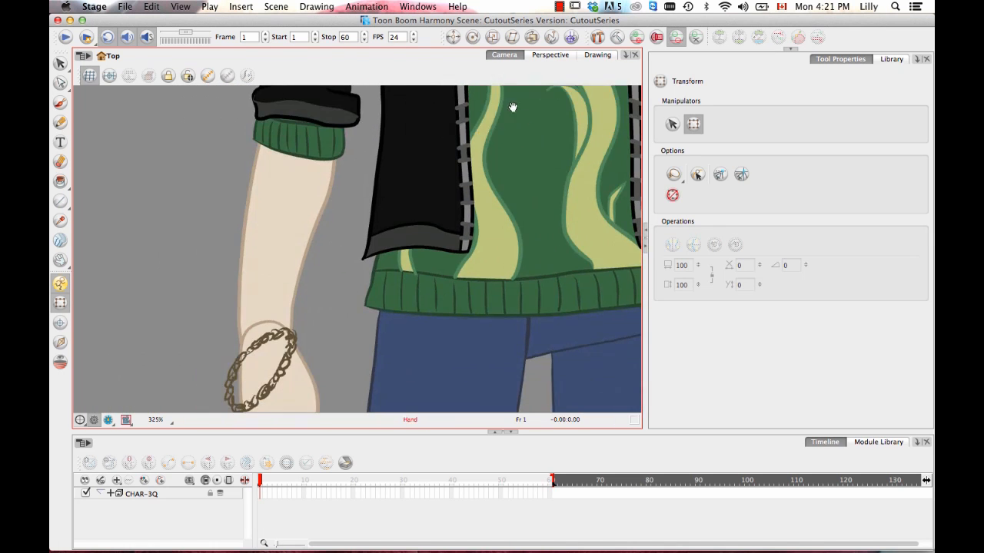
drag(488, 330, 500, 215)
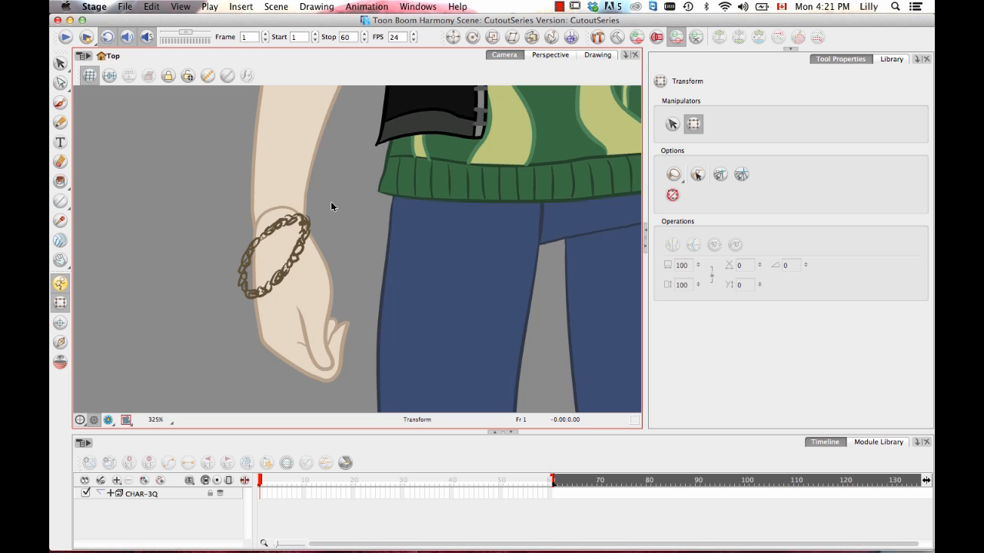
Step: Select the front forearm and the front hand in turn to check that they are separate pieces
click(279, 219)
click(283, 182)
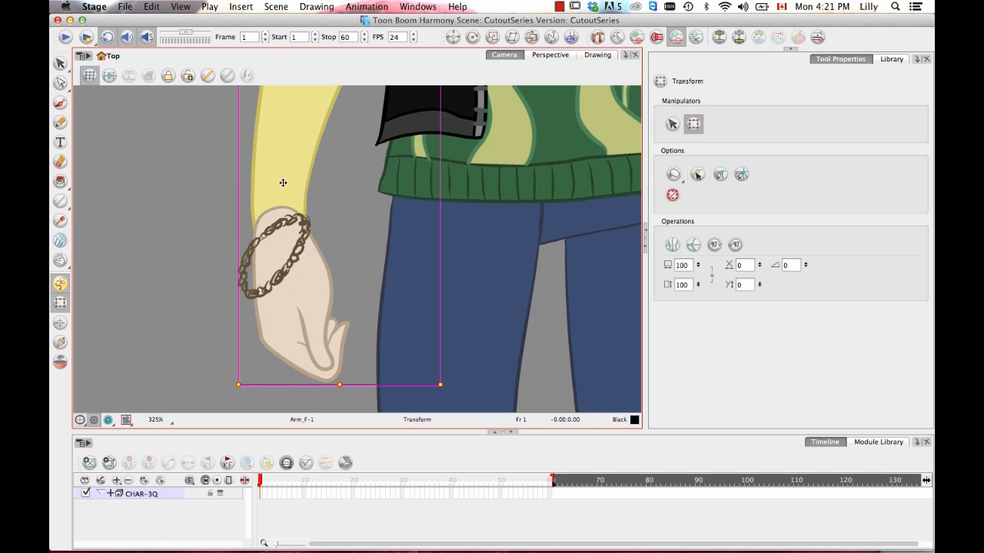
click(301, 289)
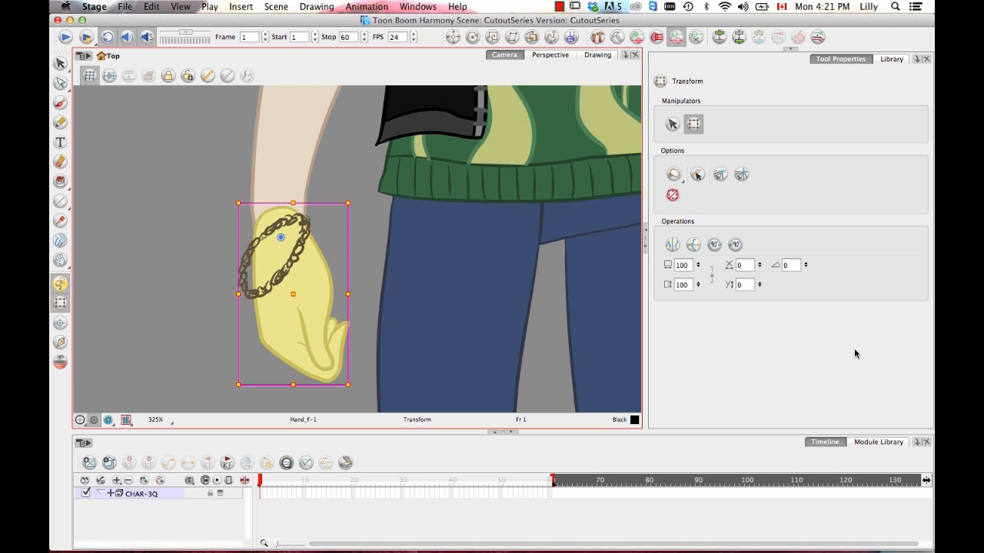
Step: Show the Filter category of the Module Library and select the AutoPatch module
click(877, 442)
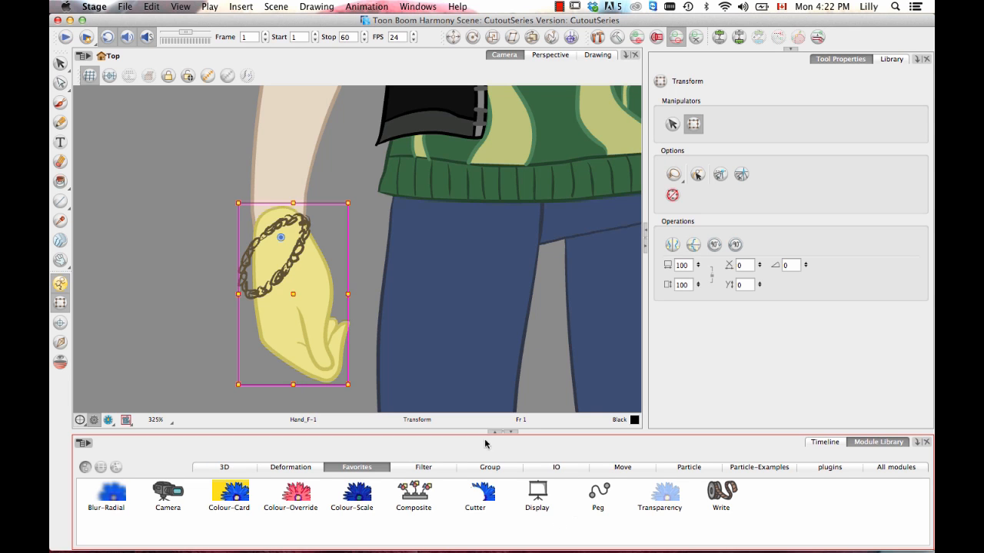
click(440, 470)
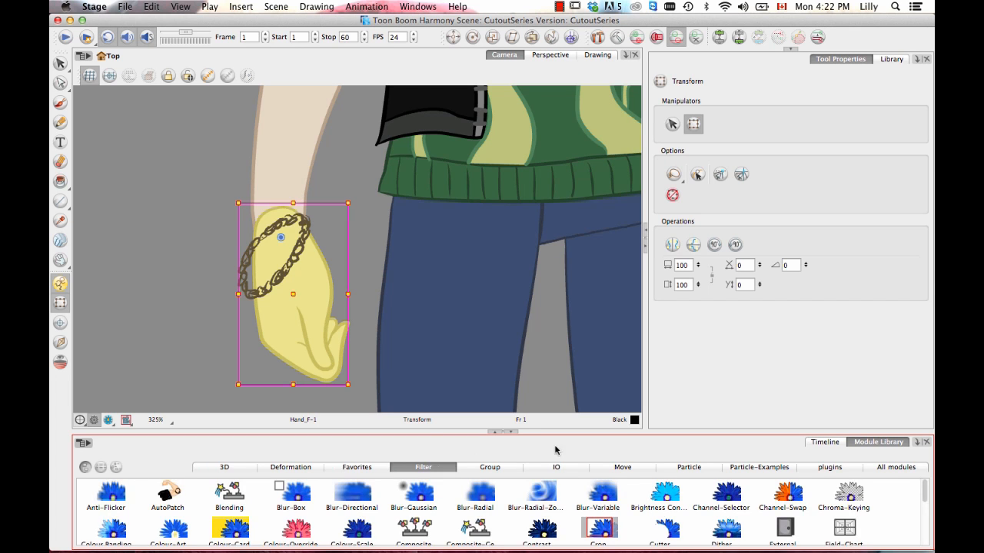
click(171, 499)
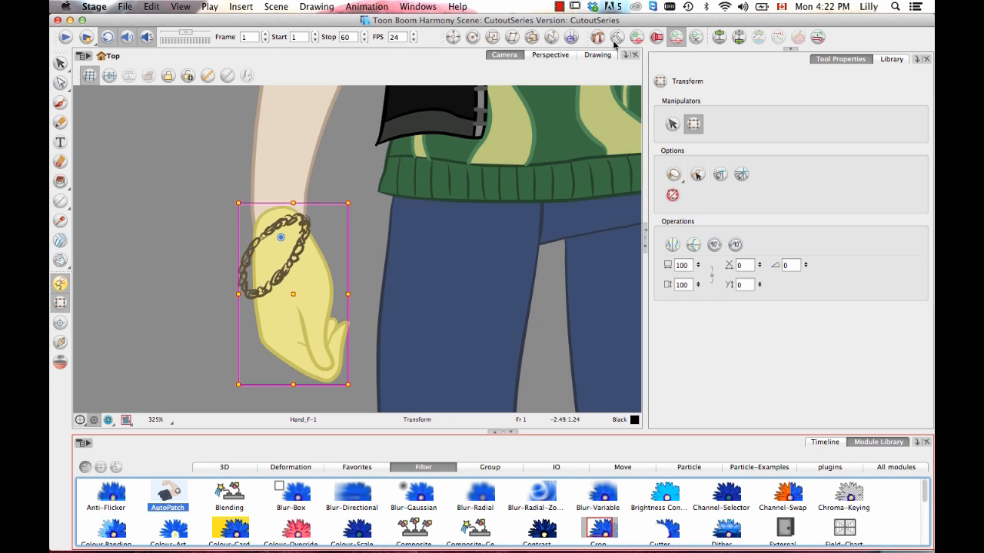
Step: Bring up the Network view and enter the CHAR-3Q group
click(791, 49)
click(765, 56)
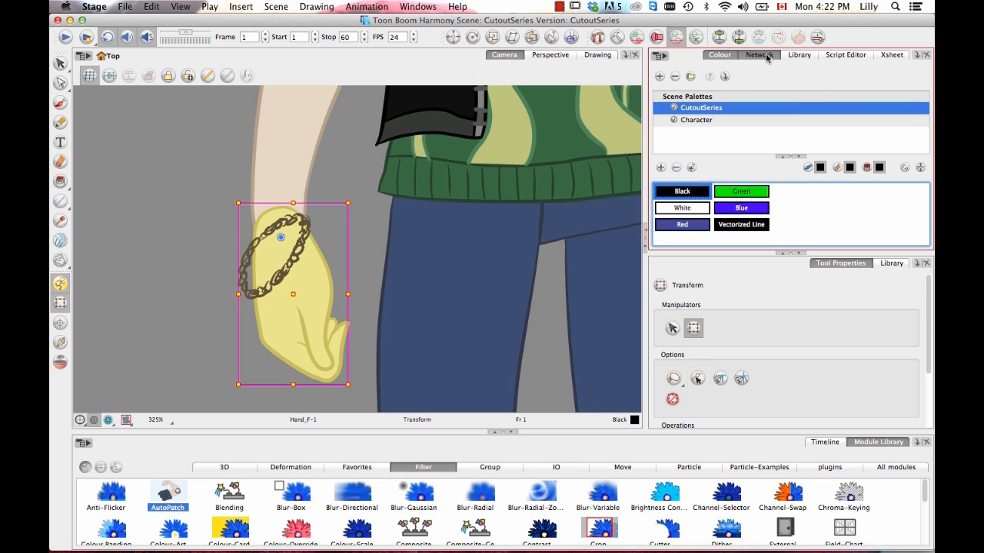
scroll(750, 148, right, 10)
scroll(750, 149, up, 5)
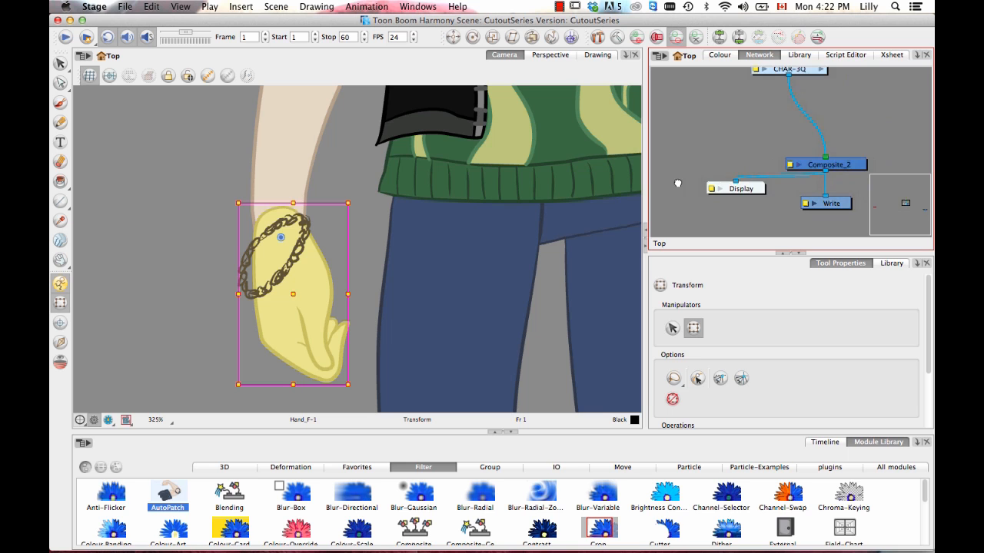
drag(772, 144, 765, 163)
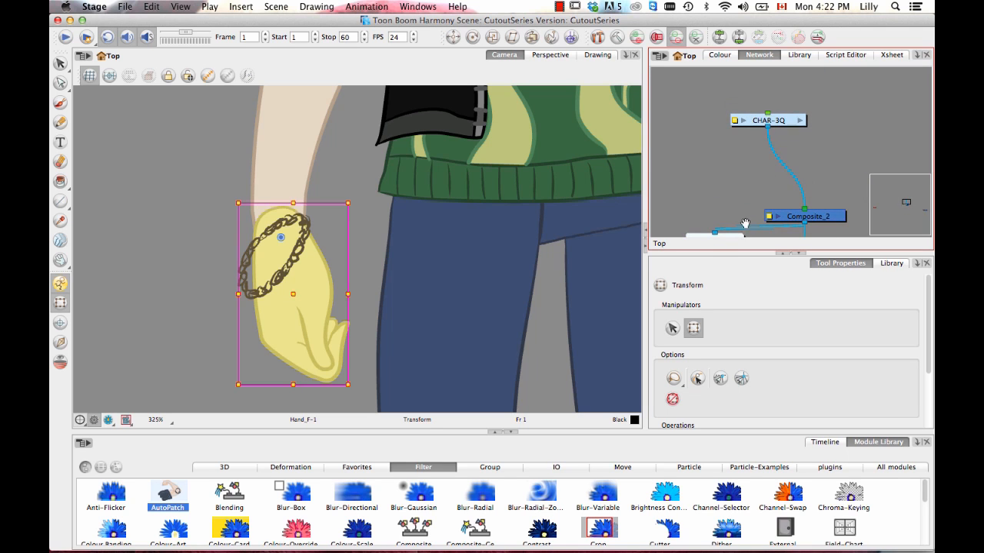
drag(745, 223, 745, 186)
click(787, 85)
click(797, 82)
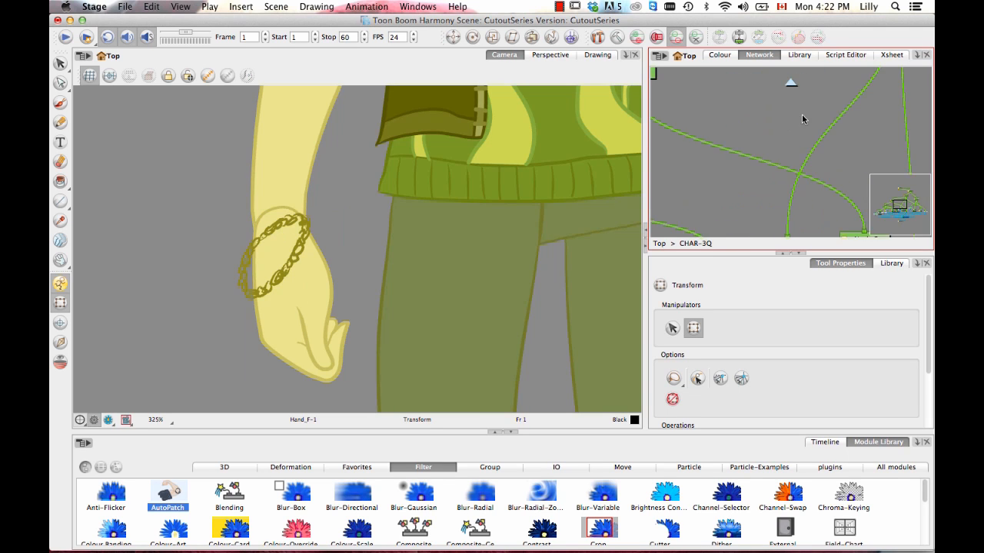
Step: Enlarge the Network view beside the Camera view so that the whole CHAR-3Q node tree fits
key(2)
key(2)
drag(736, 218, 766, 175)
drag(645, 159, 485, 160)
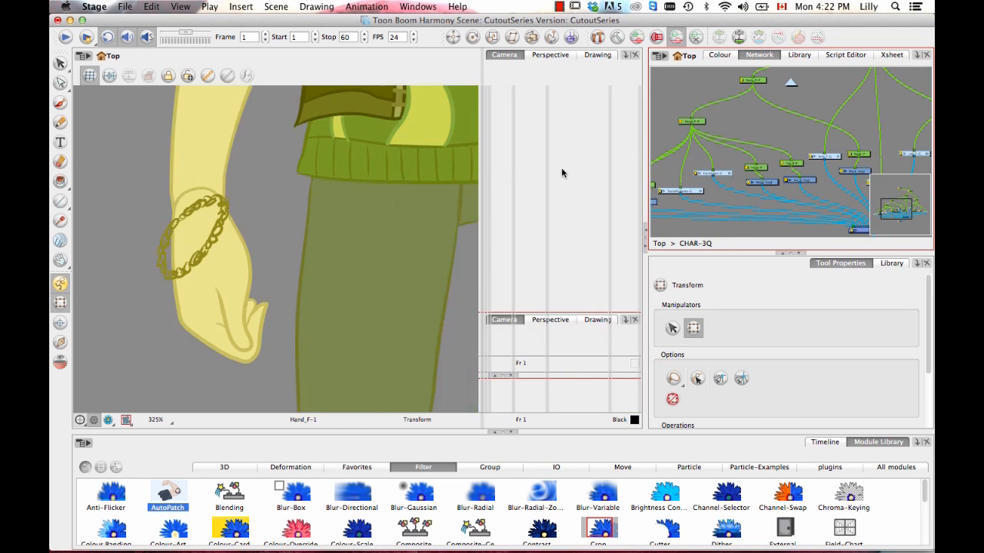
click(718, 256)
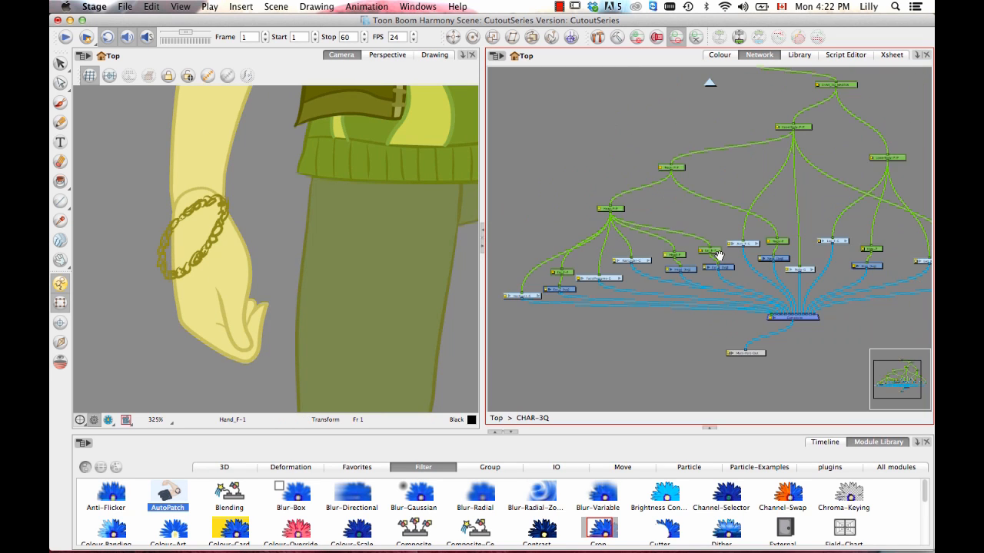
Step: Examine the CHAR-3Q network from its input port and pegs down to the Composite module and Multi-Port-Out
drag(791, 239, 737, 295)
drag(700, 115, 769, 103)
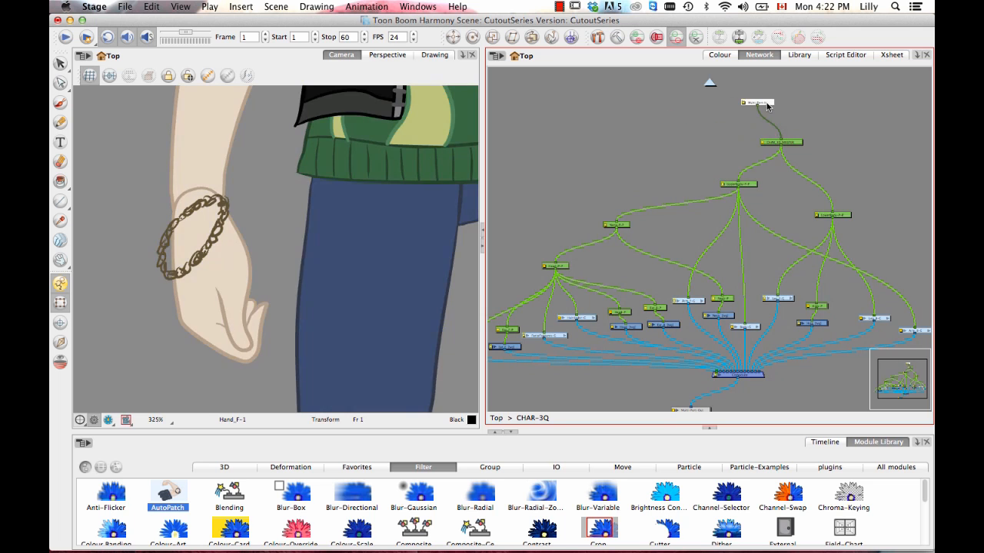
drag(791, 143, 776, 147)
drag(775, 217, 774, 175)
scroll(774, 175, up, 5)
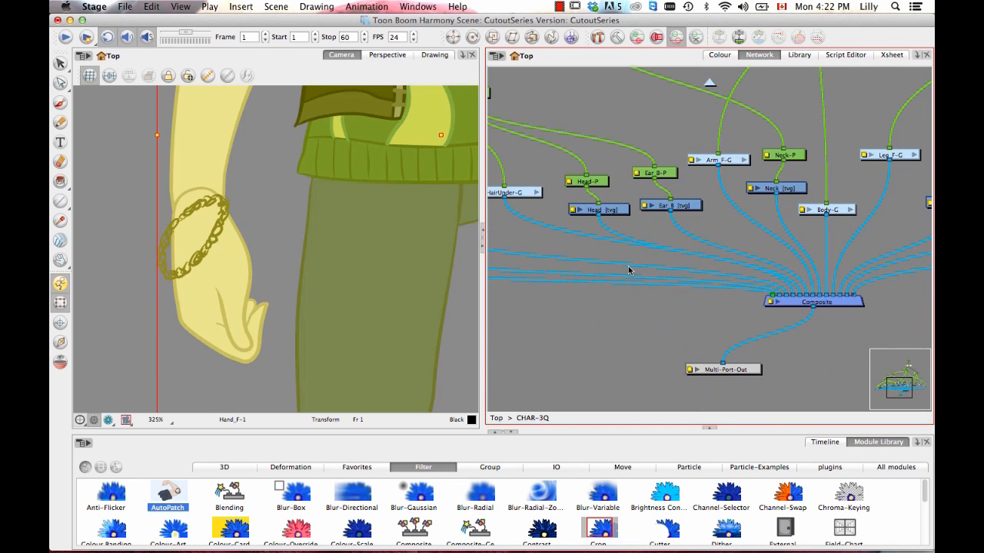
drag(642, 289, 641, 318)
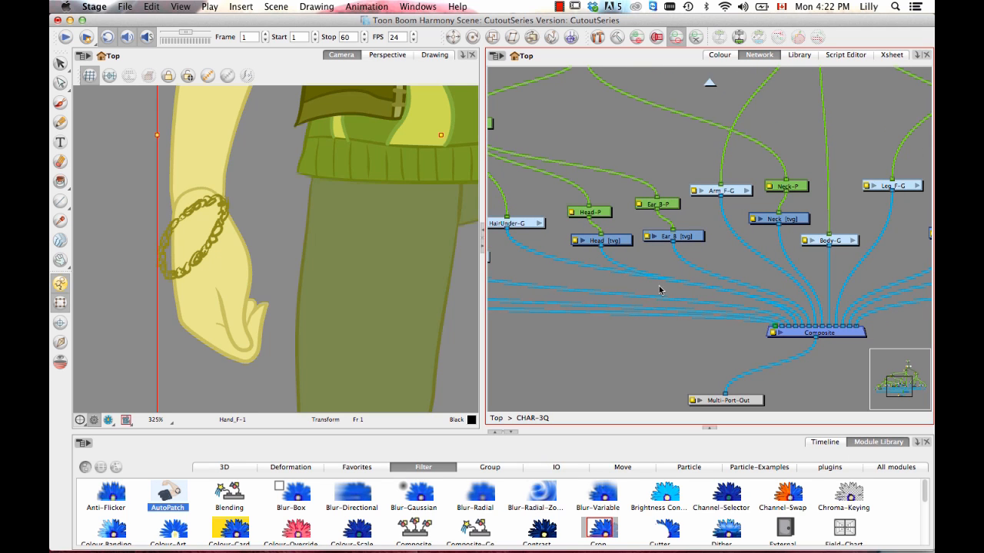
click(559, 365)
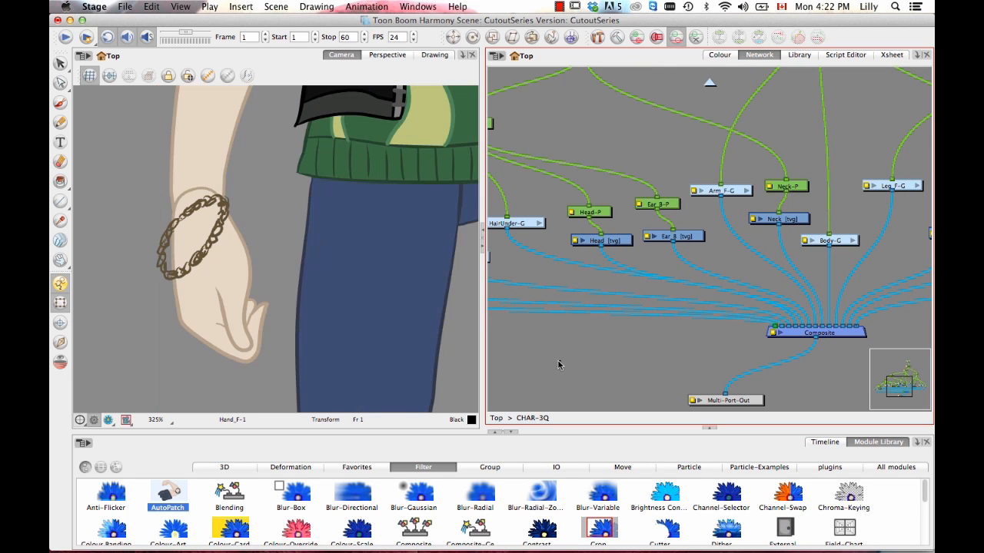
Step: In the Arm_F-G group, place Arm_F before Hand_F and reorder their Composite_11 connections so the arm lies over the hand
click(232, 271)
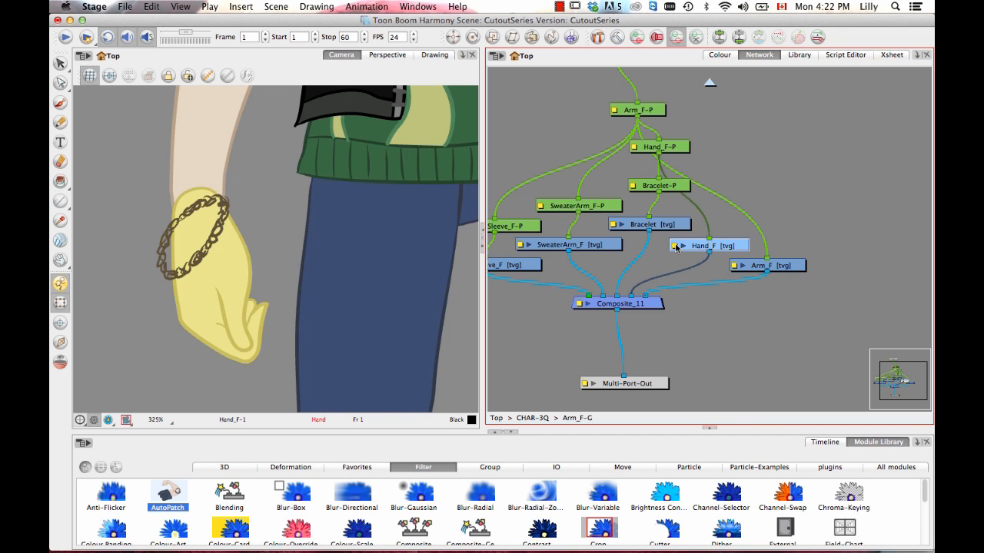
drag(650, 311, 646, 346)
click(726, 246)
drag(727, 248, 770, 249)
click(628, 330)
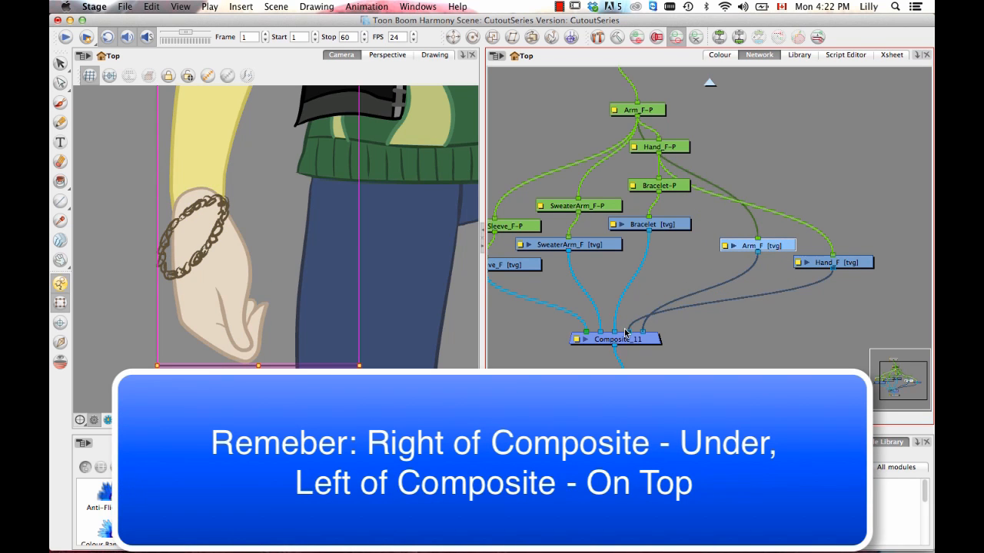
drag(629, 331, 640, 335)
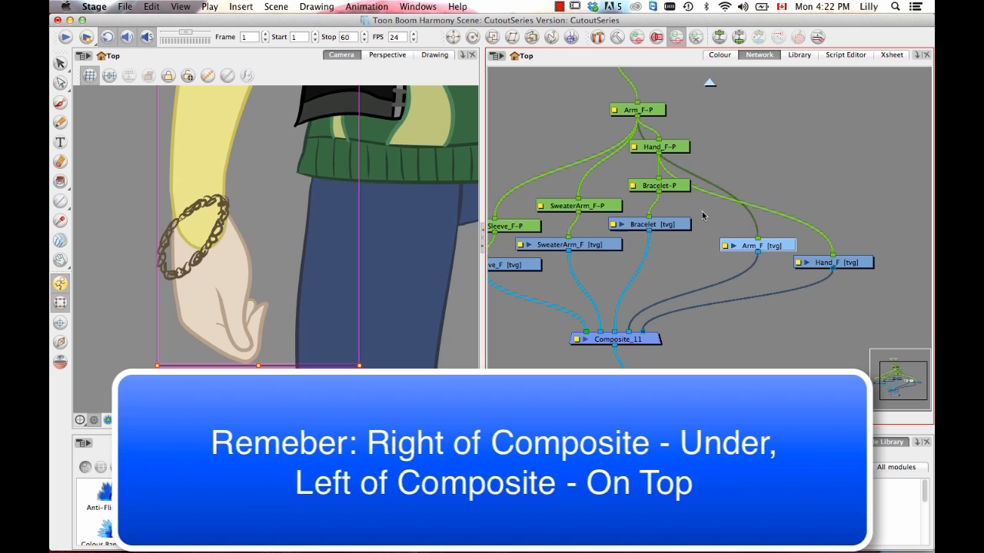
drag(766, 245, 774, 242)
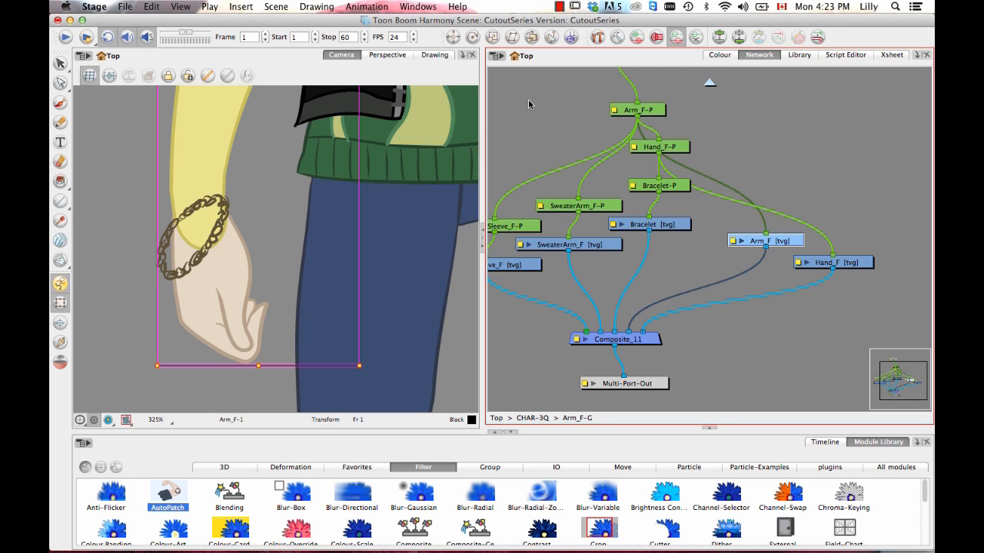
Step: Select the Hand_F module, show its drawing enlarged in the Drawing view, and look over the art layers from Overlay Art to Colour Art
drag(852, 265, 855, 259)
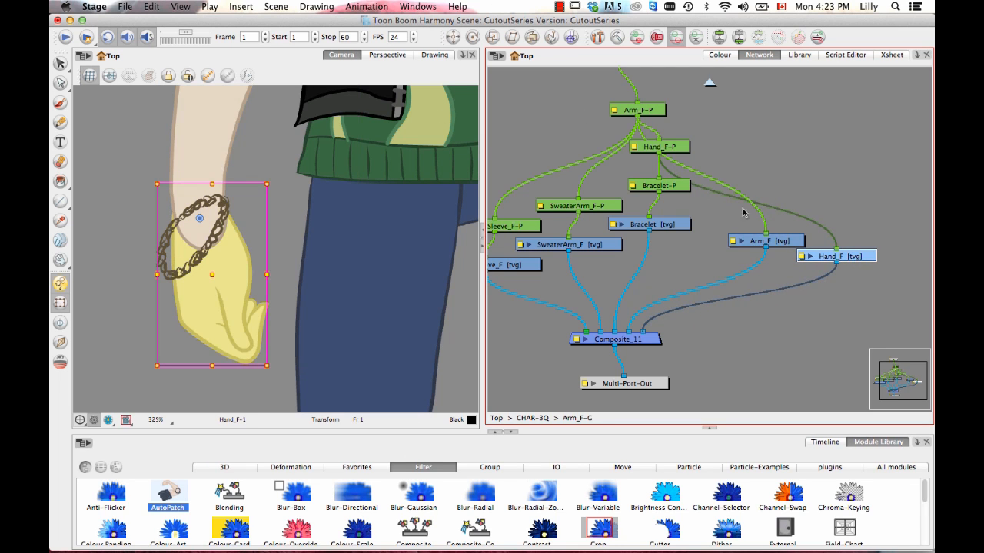
click(442, 54)
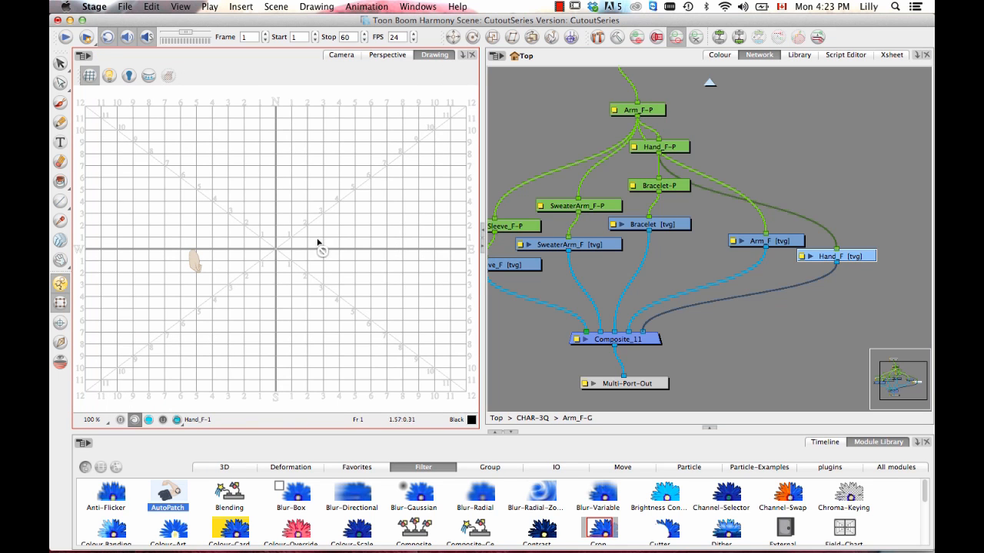
drag(177, 304, 239, 282)
key(2)
key(2)
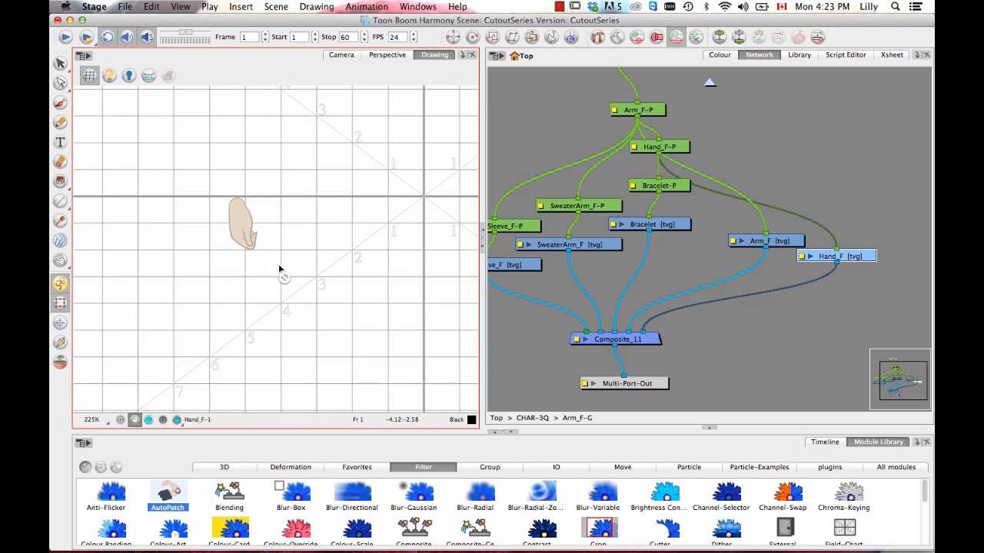
key(2)
drag(222, 249, 245, 289)
key(2)
key(2)
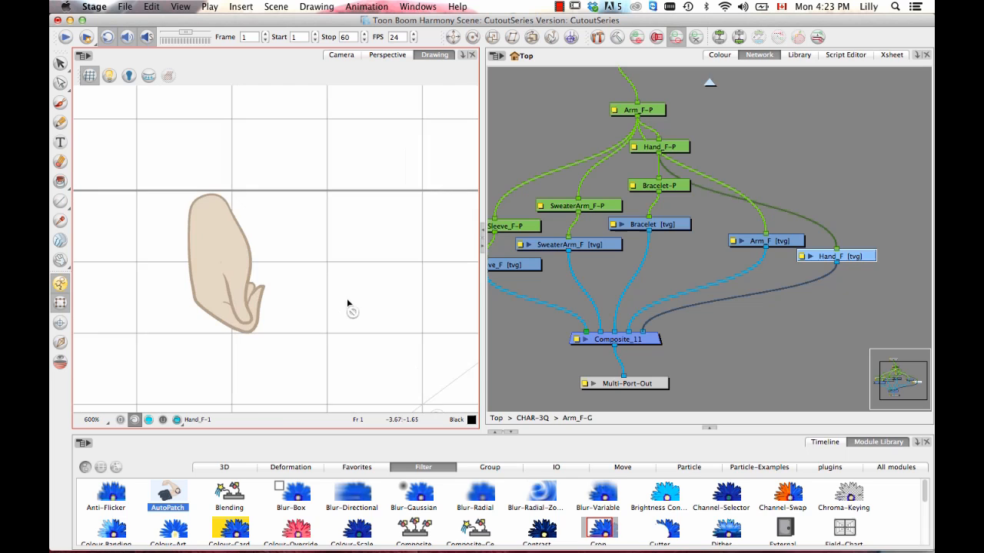
drag(288, 326, 314, 315)
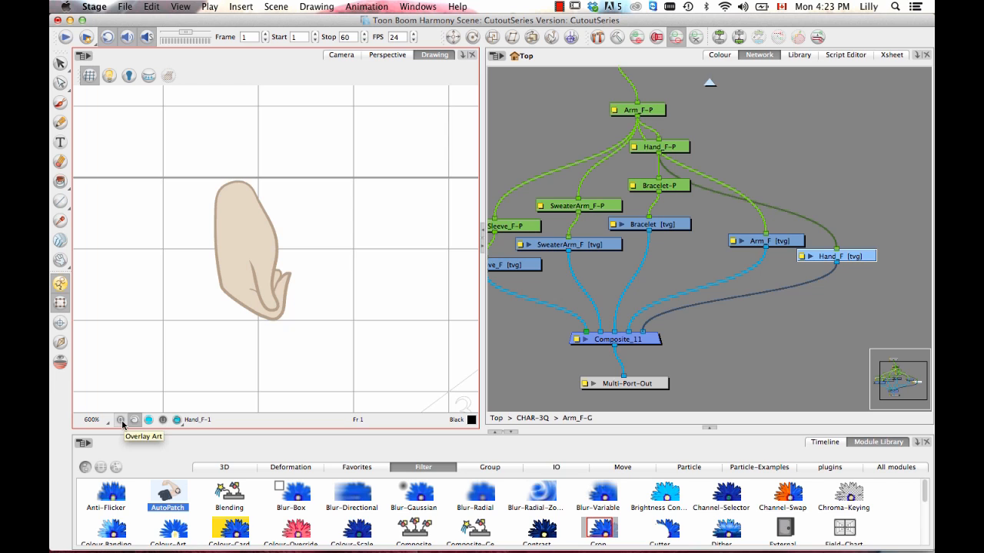
click(148, 419)
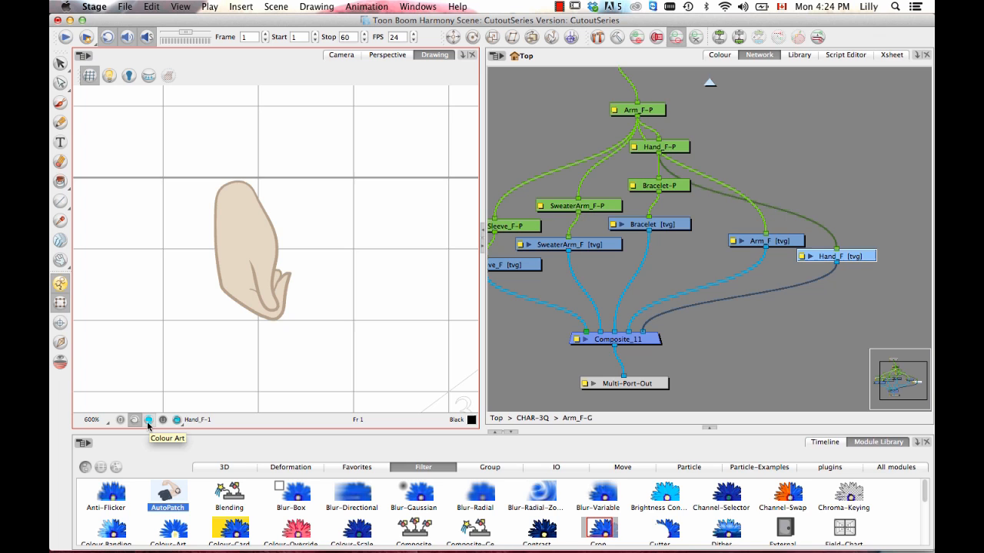
Step: Cut the hand's skin fill from the Line Art layer using Select by Colour, and paste it into the Colour Art layer
click(149, 421)
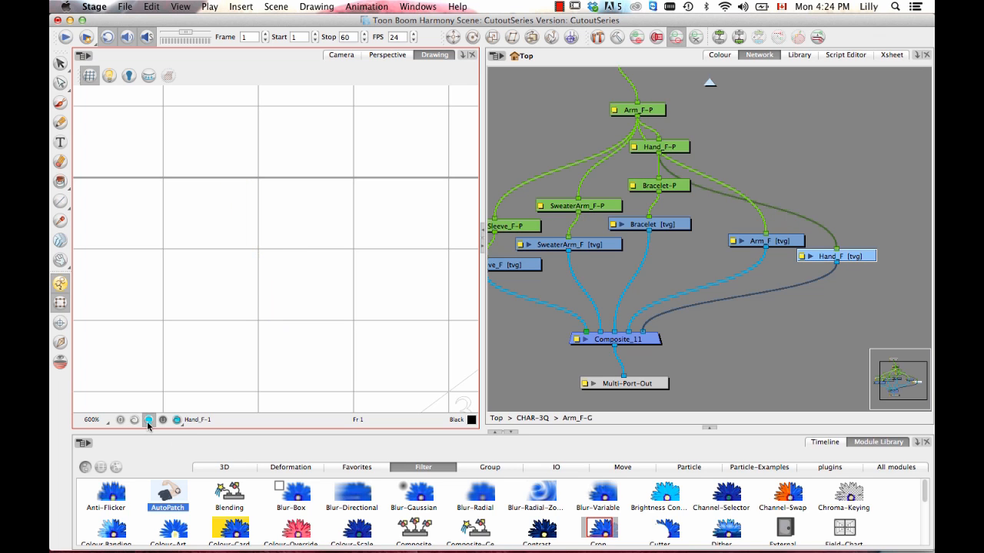
click(135, 420)
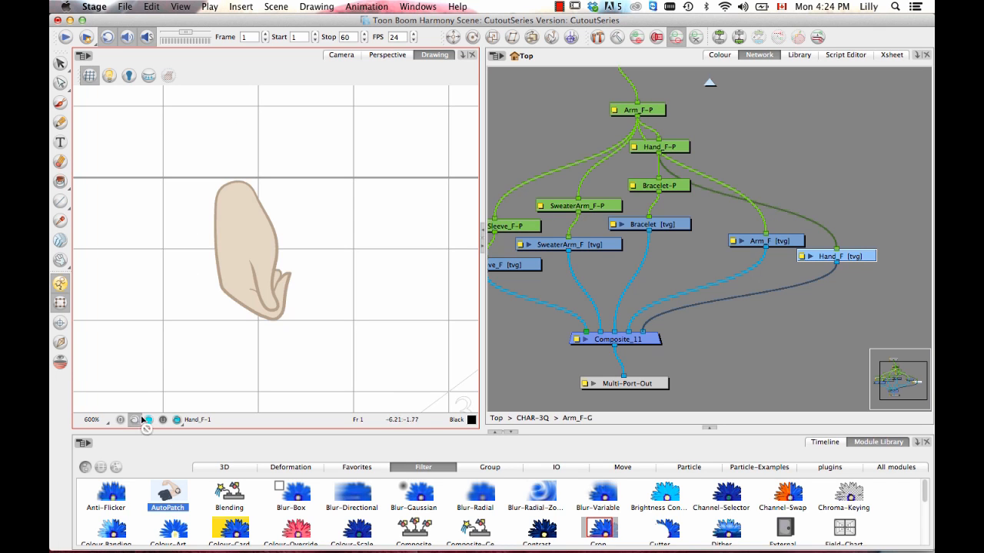
click(60, 65)
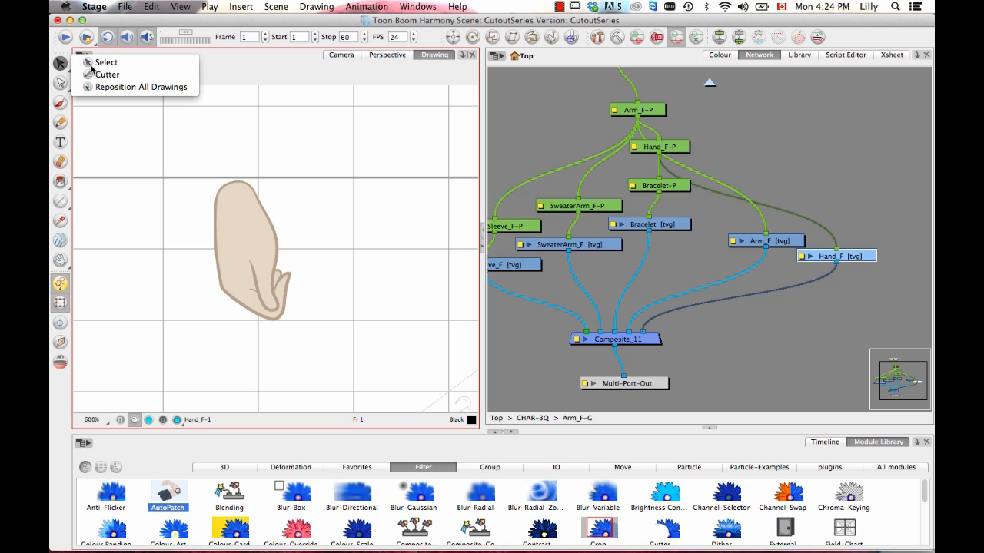
click(87, 64)
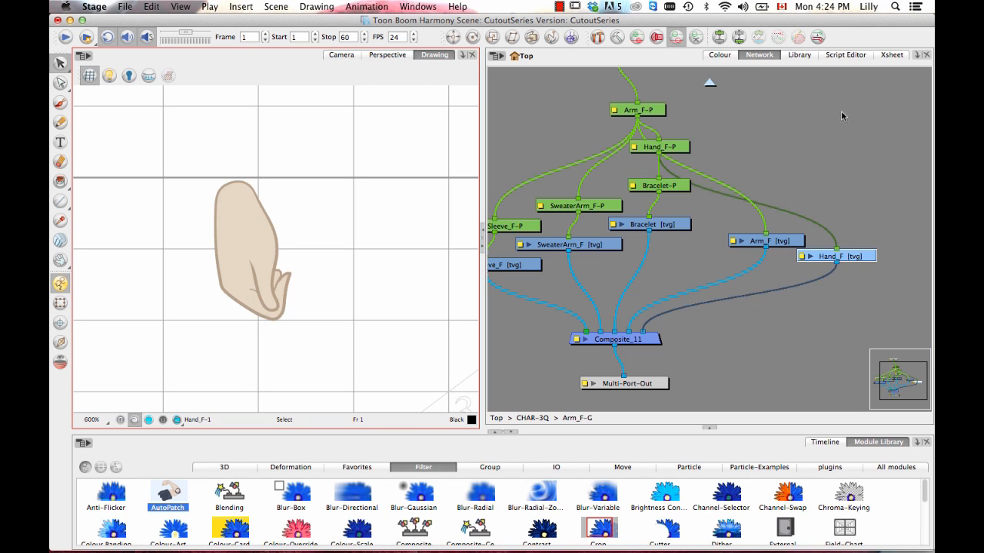
click(706, 424)
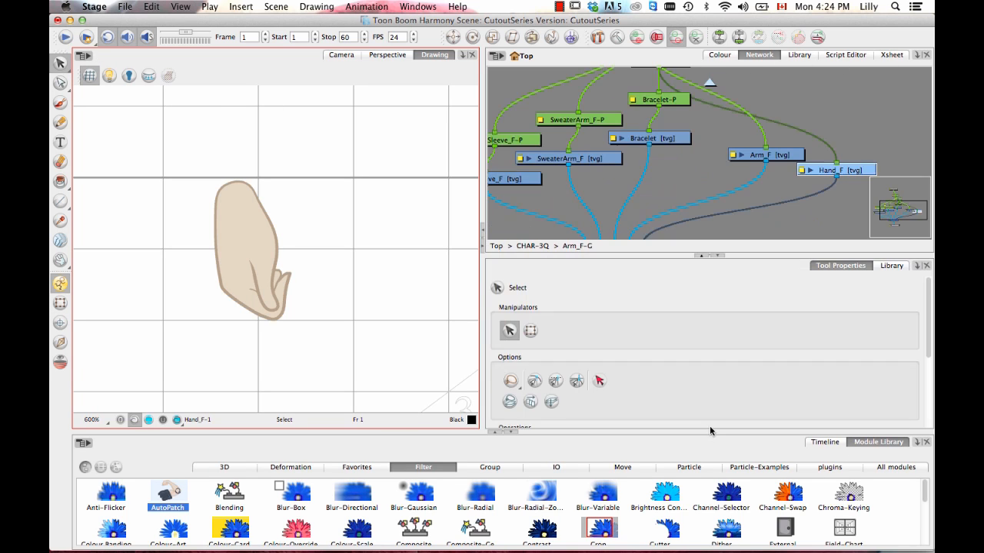
click(599, 382)
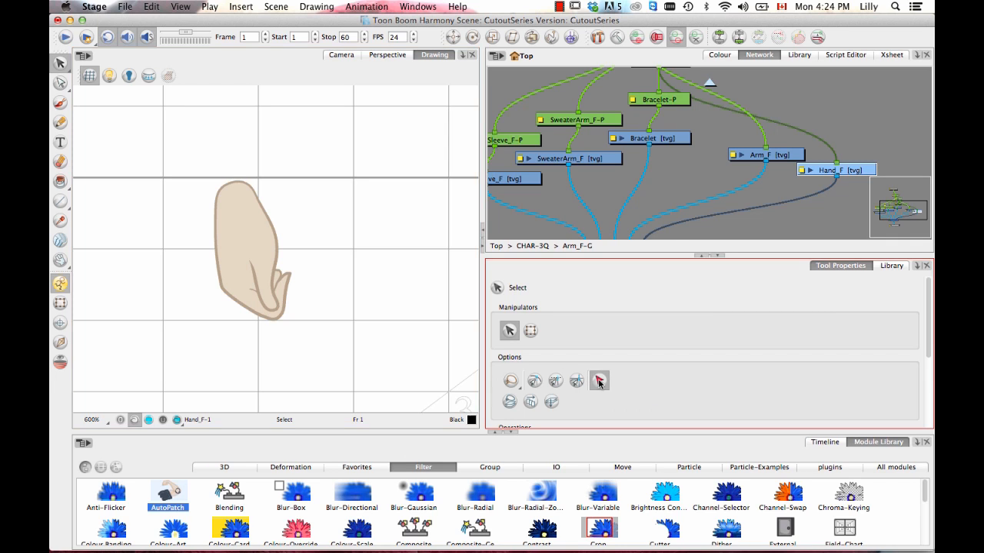
click(255, 247)
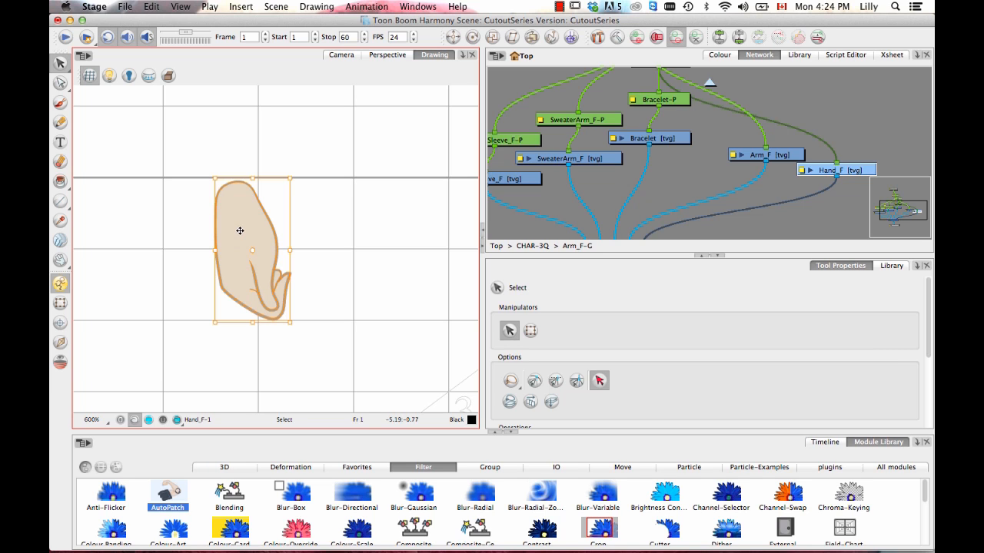
key(Delete)
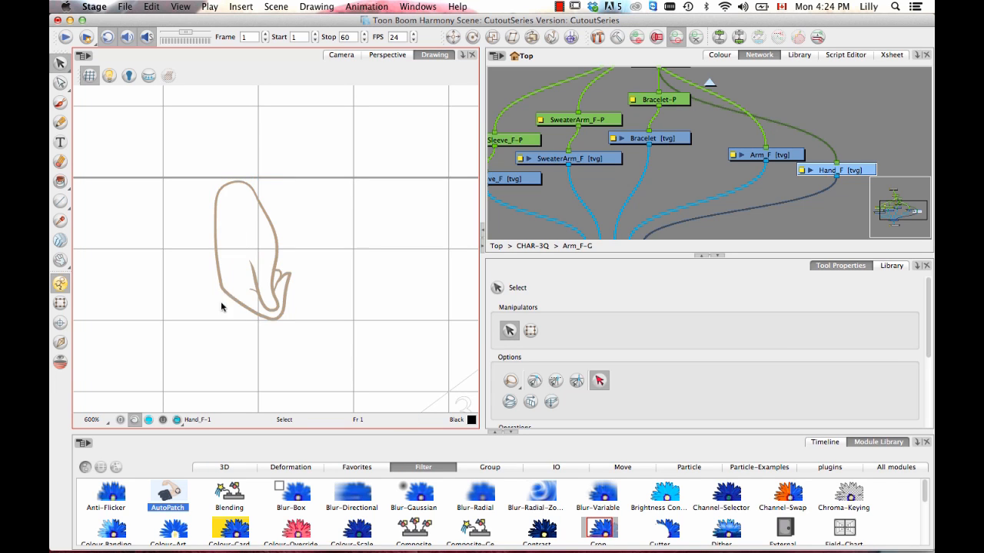
click(152, 420)
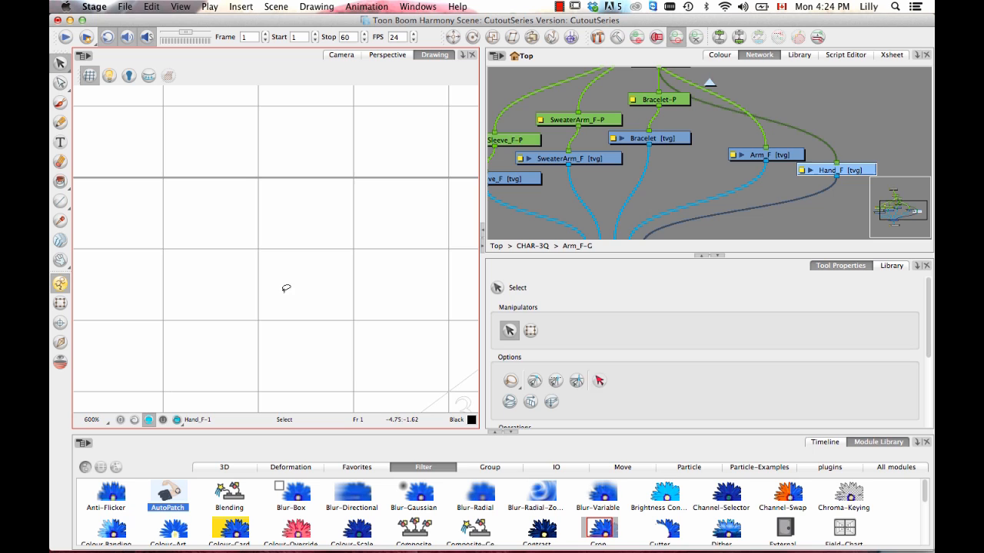
key(ctrl+z)
click(348, 326)
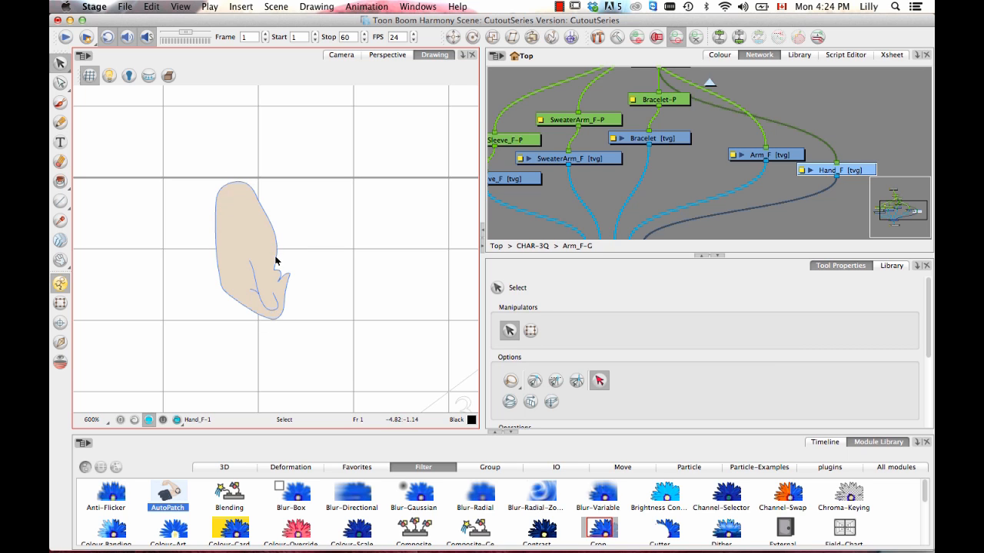
Step: Select all the hand's outlines on the Line Art layer and try Create Colour Art from Line Art
click(137, 418)
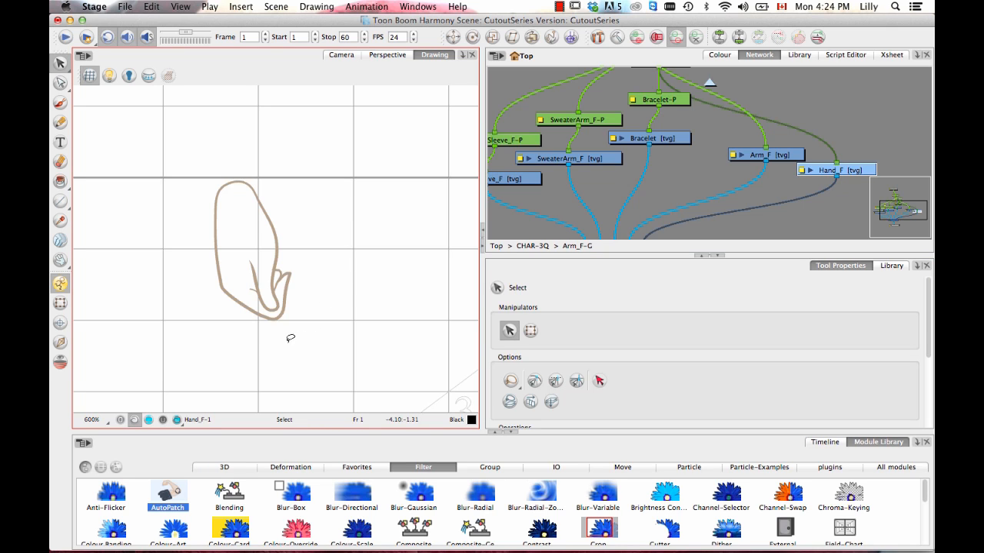
mouse_move(242, 346)
mouse_down()
mouse_move(272, 140)
mouse_move(257, 344)
mouse_up()
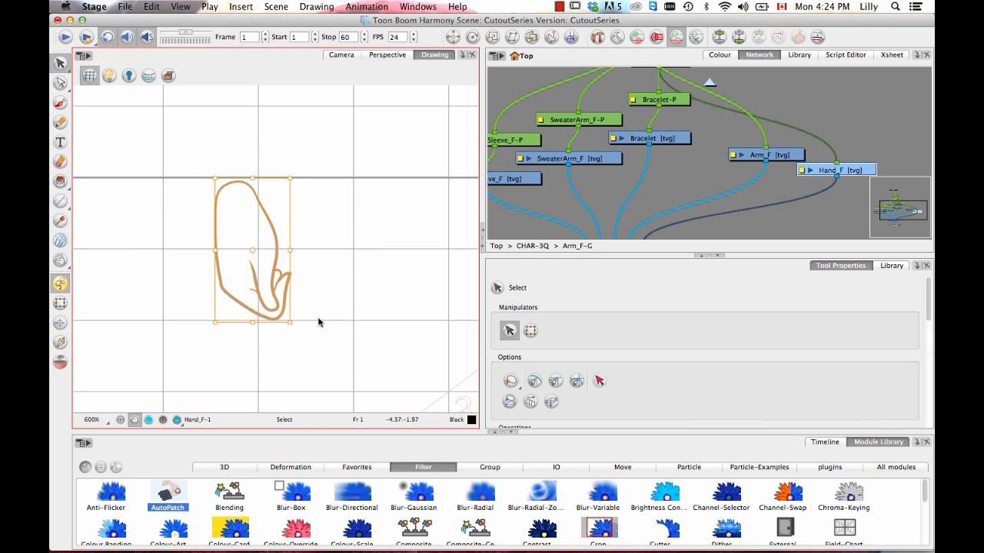
drag(928, 301, 928, 343)
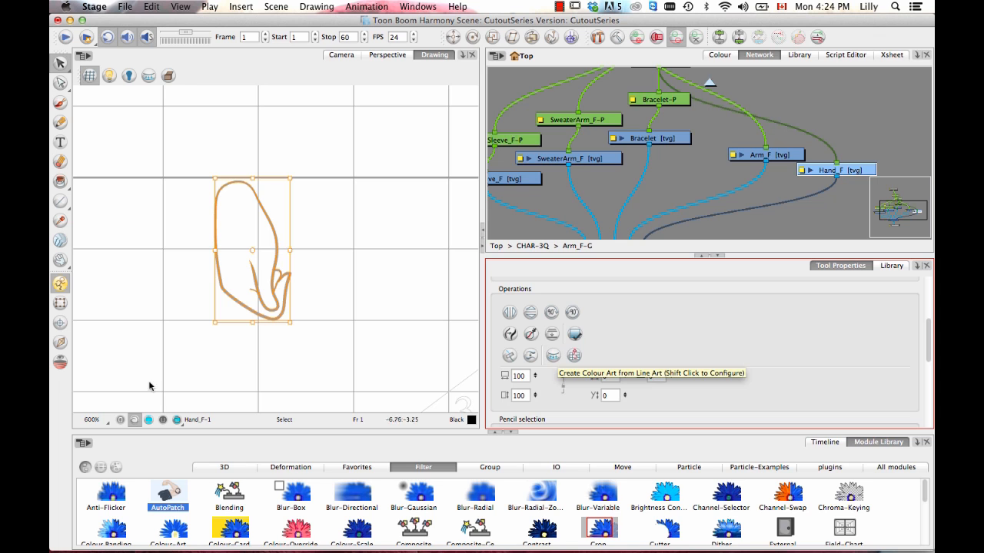
click(554, 356)
Step: Empty the hand's Colour Art layer, and generate its contours from the selected outlines with Create Colour Art from Line Art
mouse_move(326, 350)
mouse_down()
mouse_move(307, 157)
mouse_move(324, 243)
mouse_up()
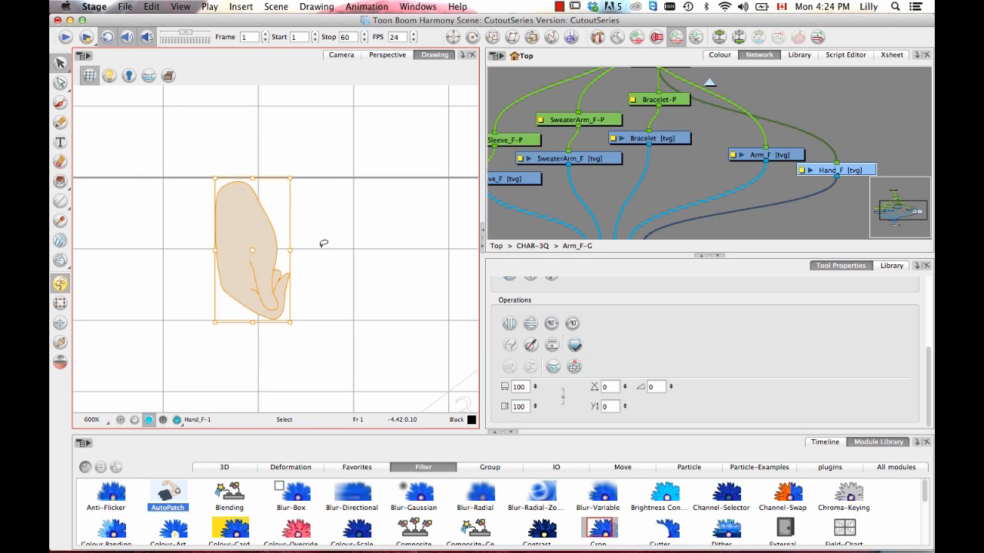
key(Delete)
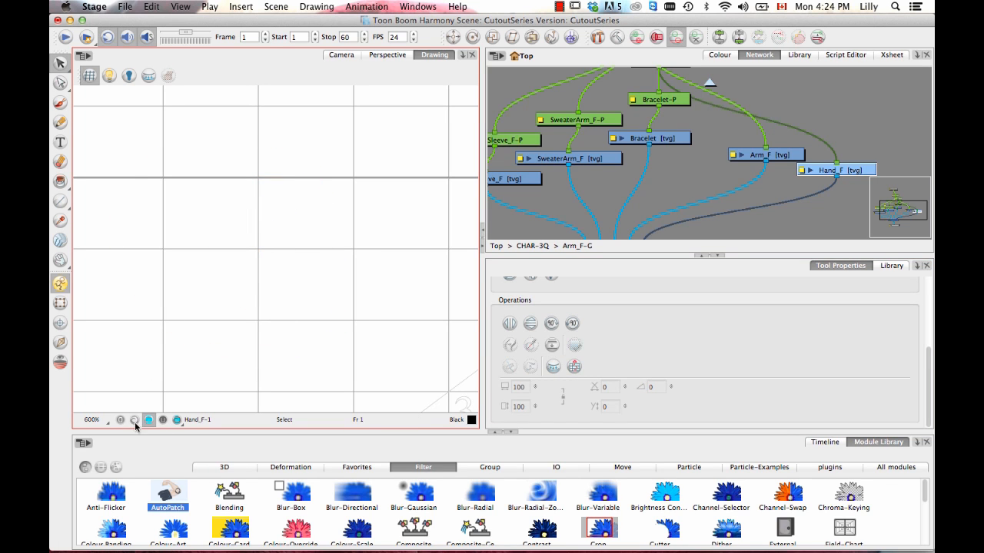
click(134, 419)
mouse_move(223, 359)
mouse_down()
mouse_move(154, 160)
mouse_move(169, 338)
mouse_up()
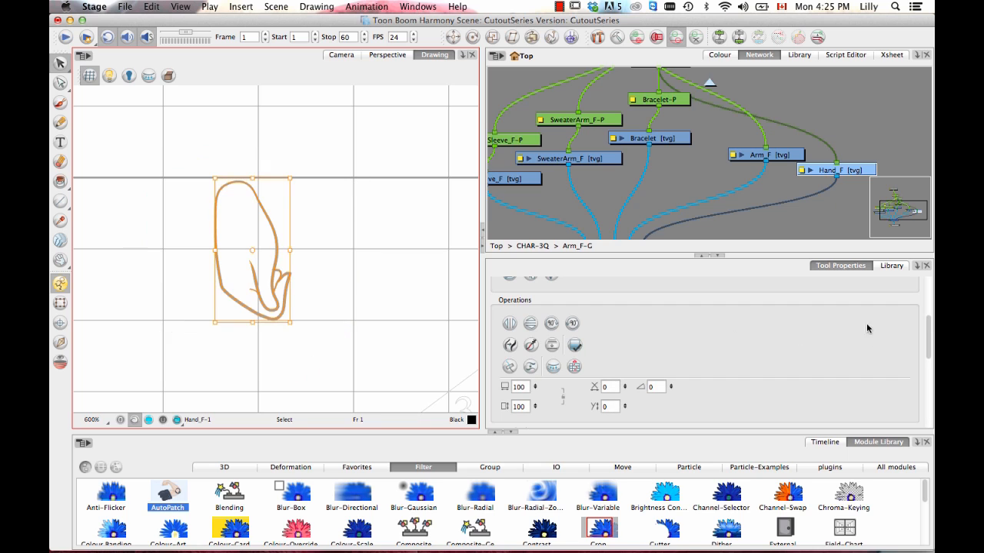
click(555, 373)
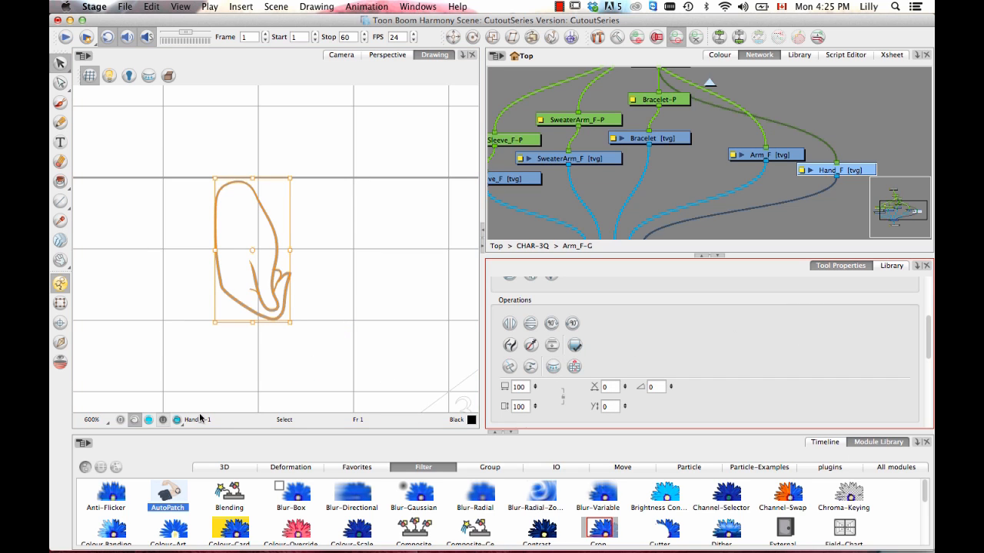
click(148, 420)
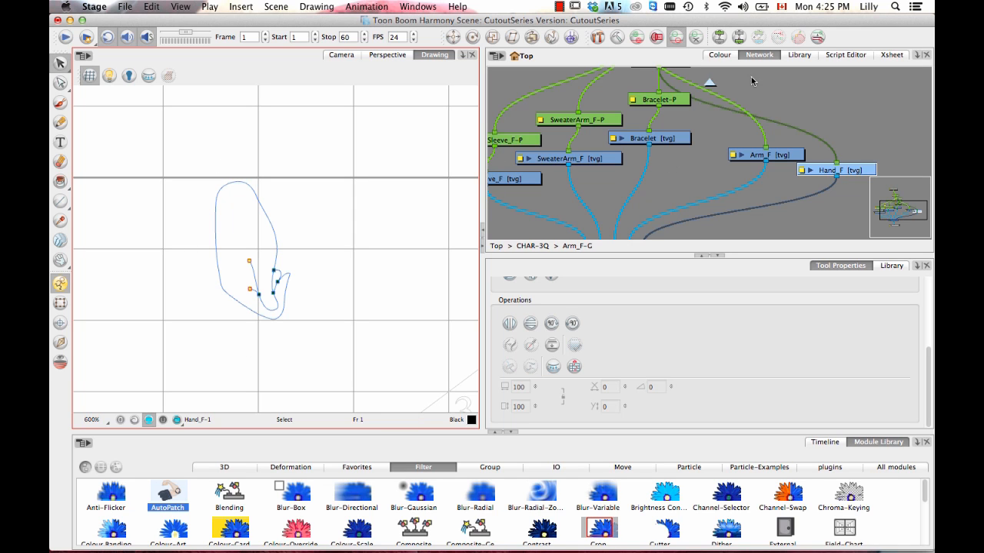
Step: Fill the hand's empty Colour Art zones with the Skin colour from the Character palette using Paint Unpainted
click(717, 56)
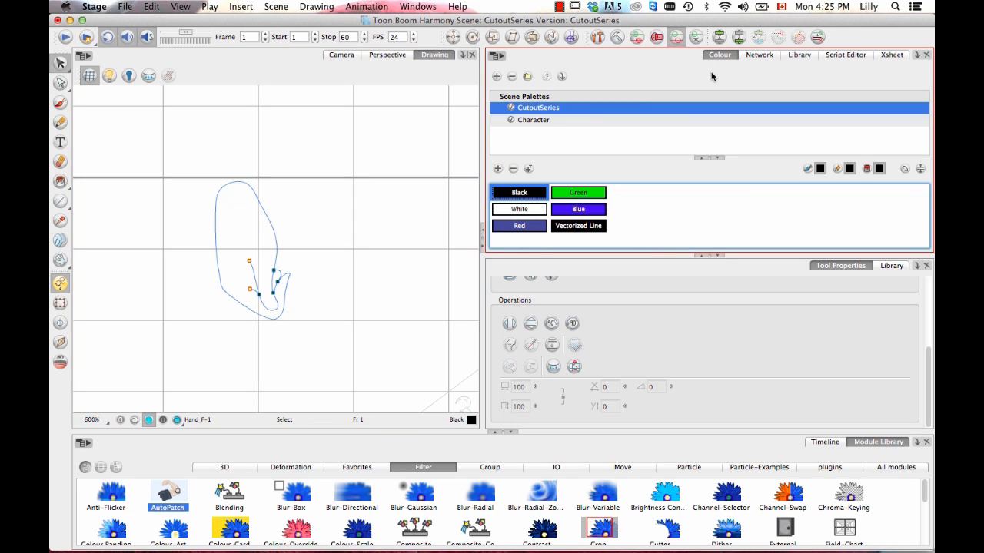
click(545, 123)
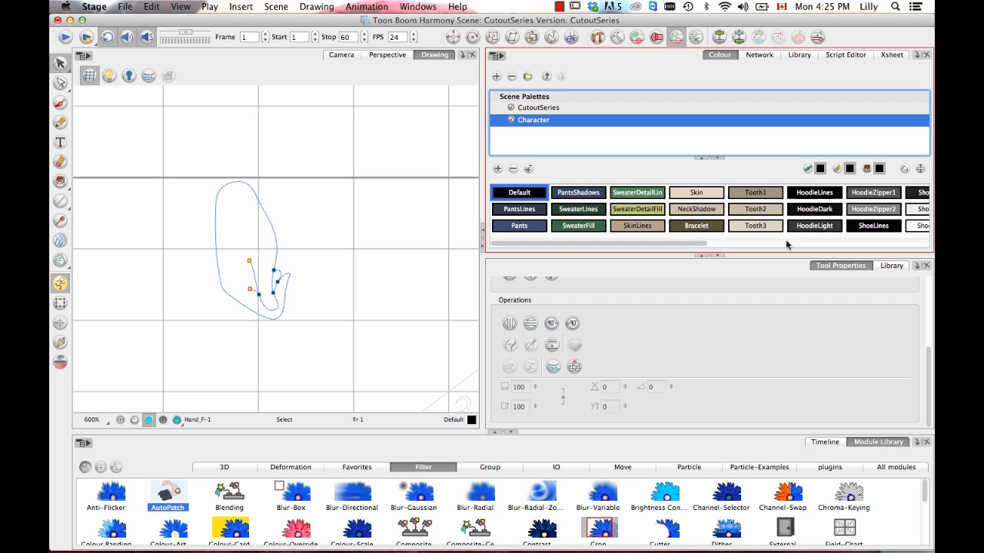
click(697, 197)
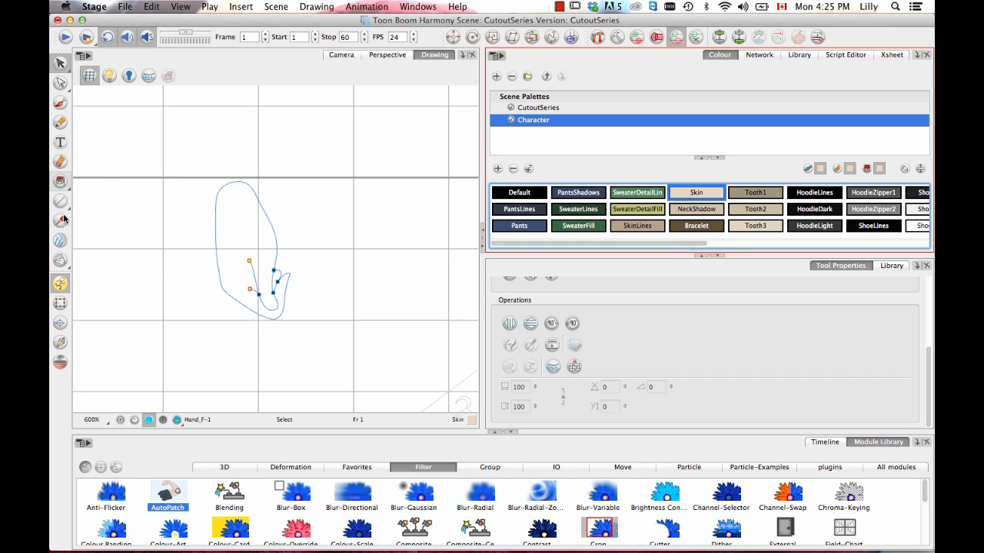
click(60, 183)
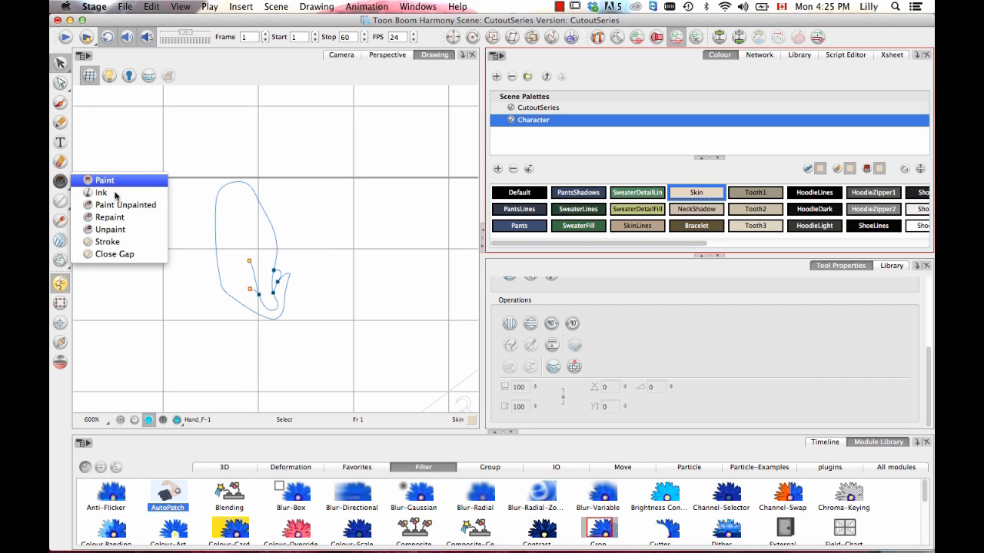
click(119, 204)
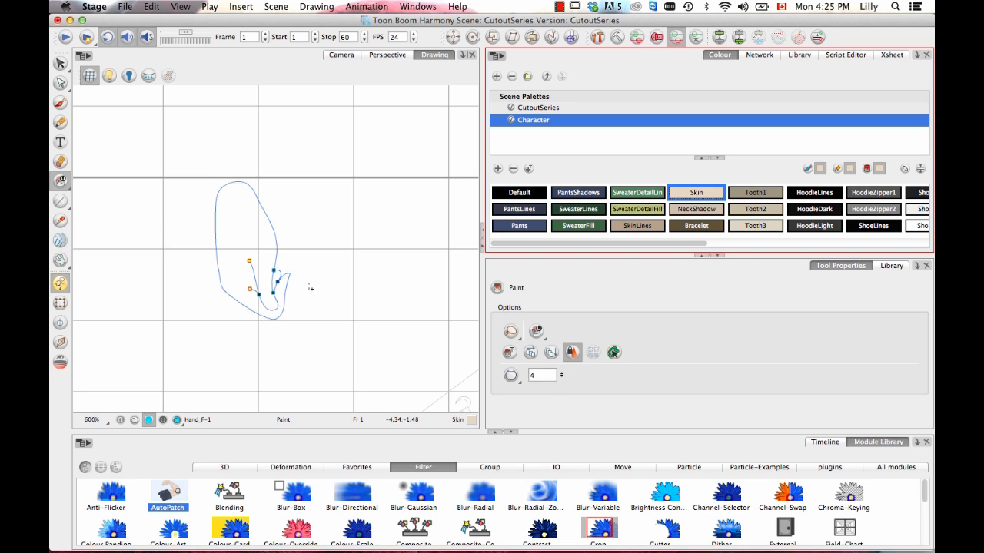
mouse_move(321, 280)
mouse_down()
mouse_move(358, 307)
mouse_move(353, 154)
mouse_up()
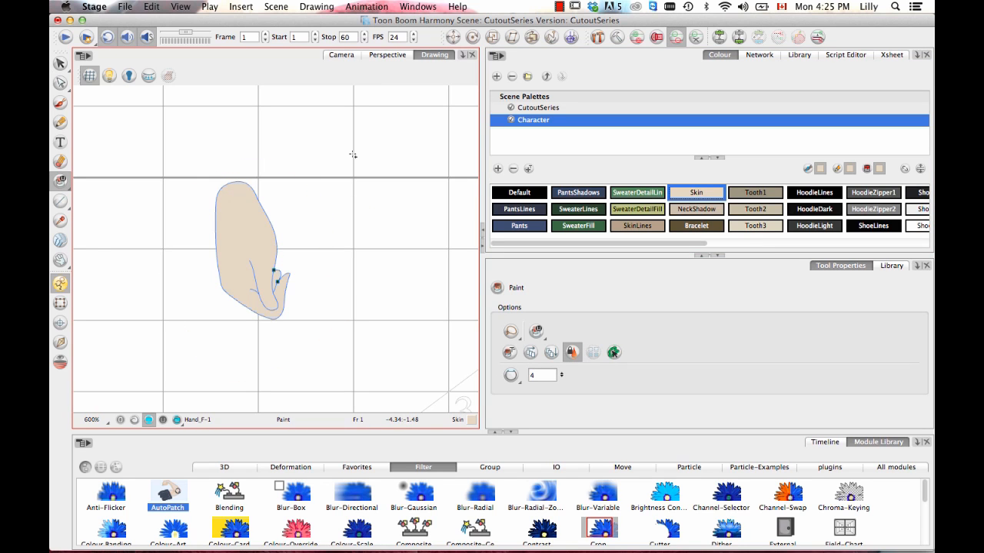
Step: Compare the hand's Line Art and Colour Art layers, separately and with the combined preview switched on and off
click(135, 421)
click(178, 421)
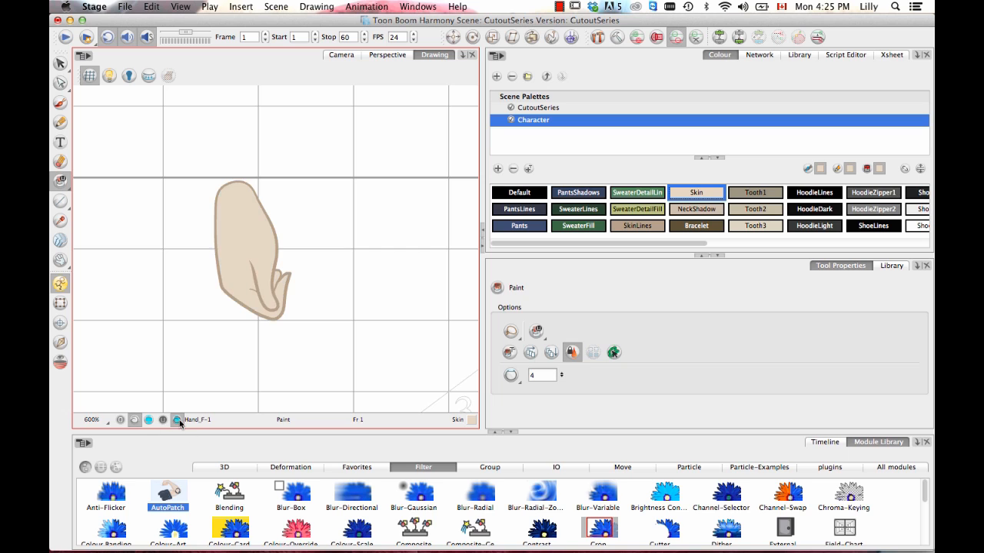
click(177, 421)
click(177, 422)
click(178, 421)
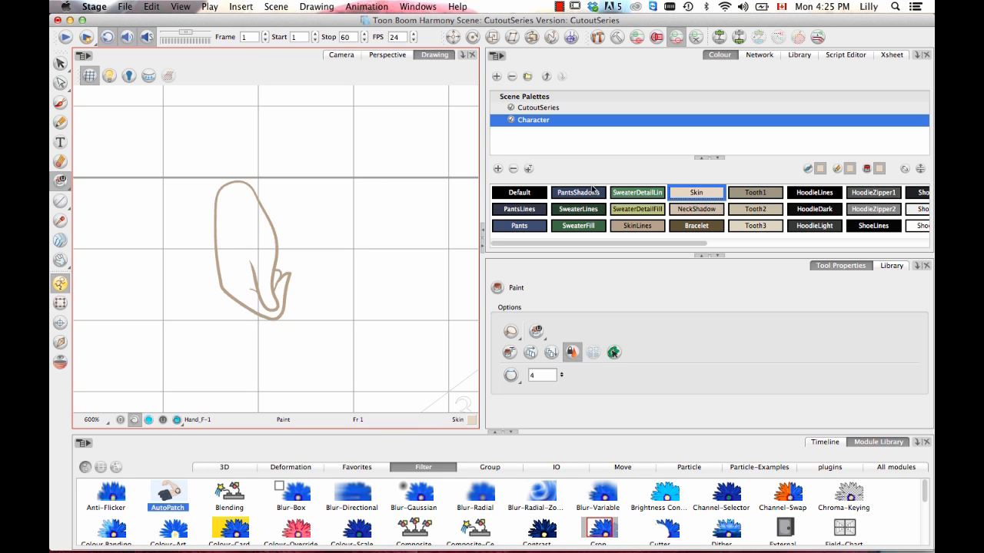
click(149, 421)
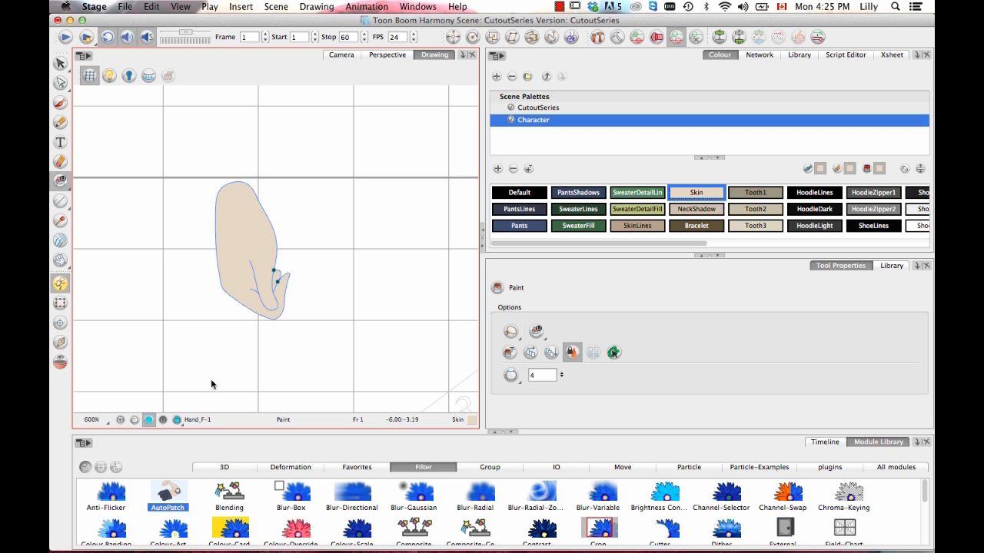
click(136, 421)
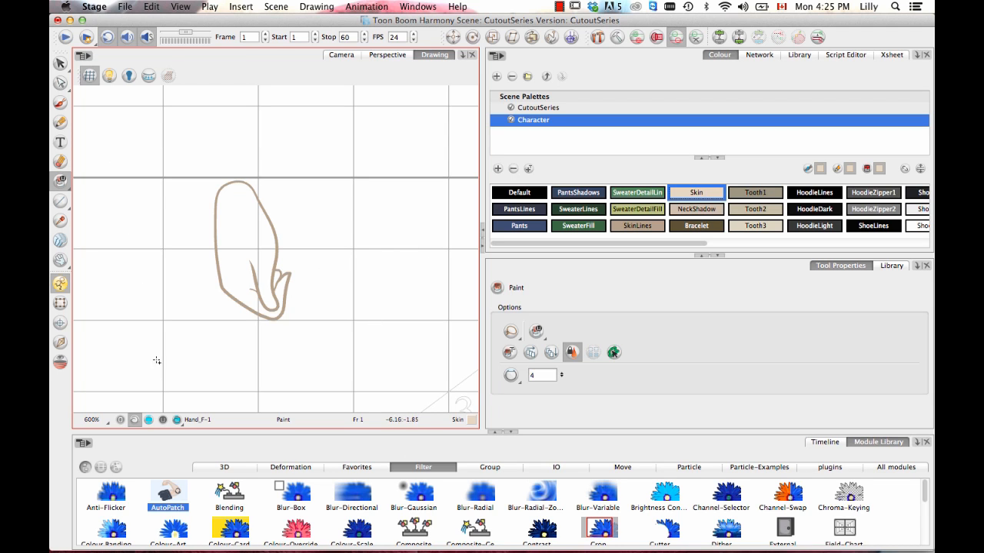
Step: Paint the hand's Line Art zones with Skin, show the strokes, and examine where the fill meets the outline's centre line
click(252, 219)
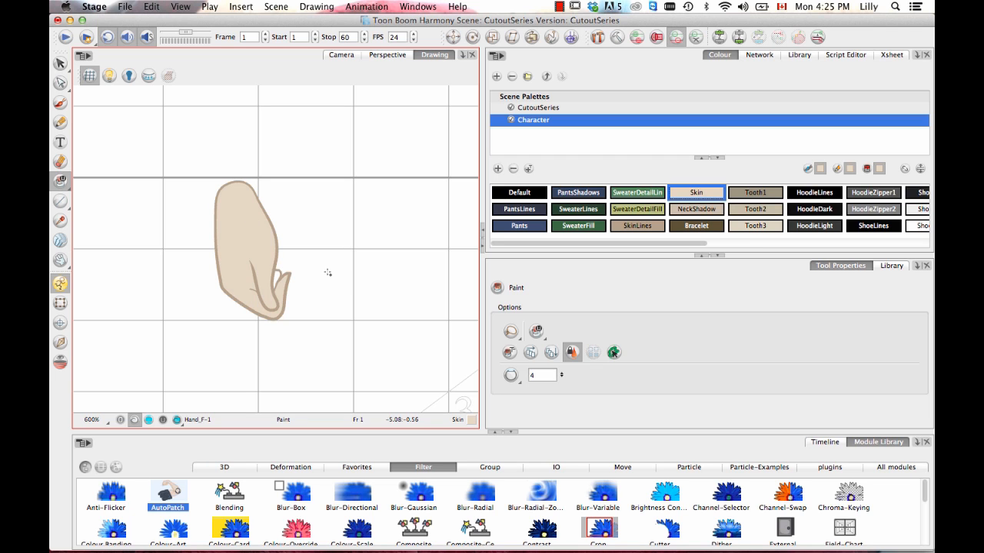
drag(295, 250, 309, 257)
key(k)
drag(318, 301, 344, 278)
key(2)
key(2)
key(2)
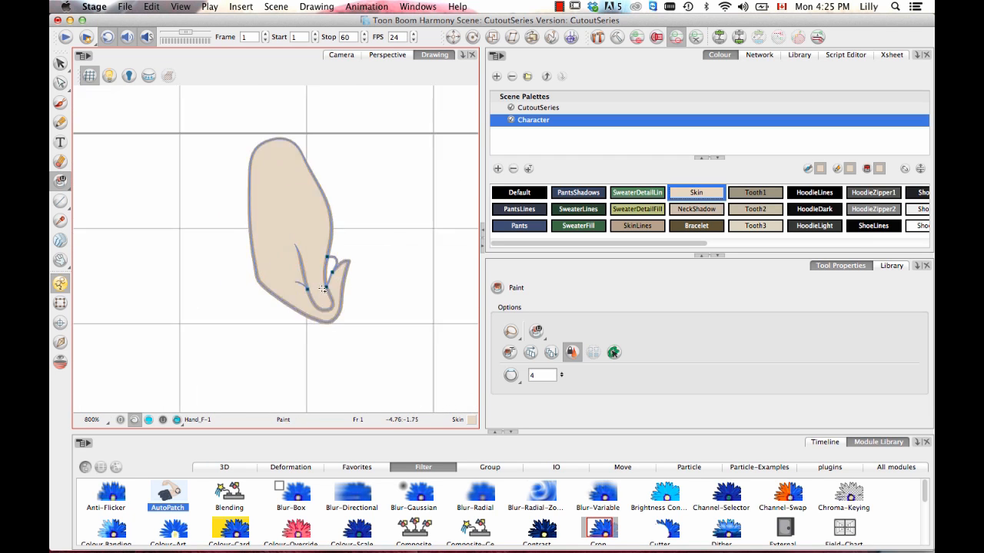
drag(205, 301, 309, 284)
key(2)
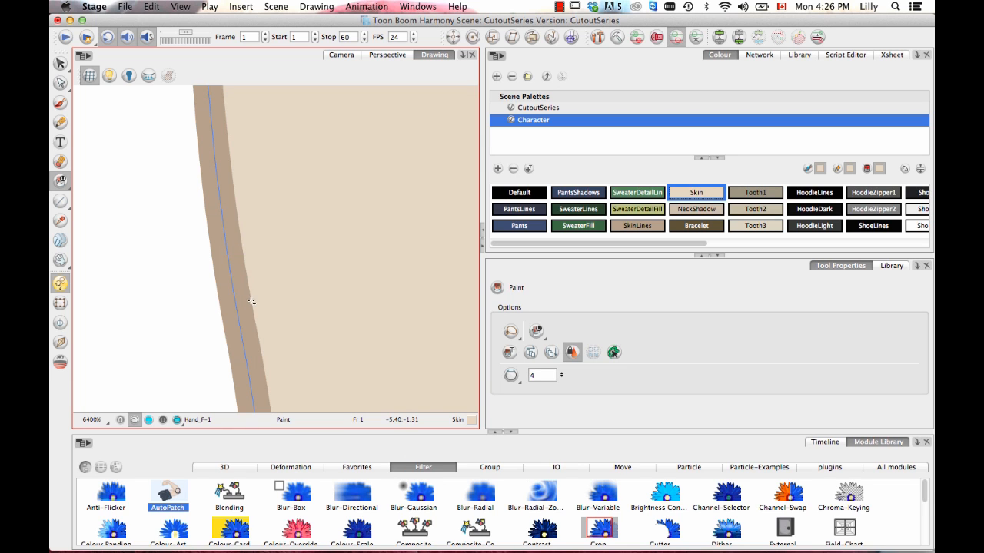
Step: Undo the Skin painting on the hand's Line Art layer
key(super+z)
key(1)
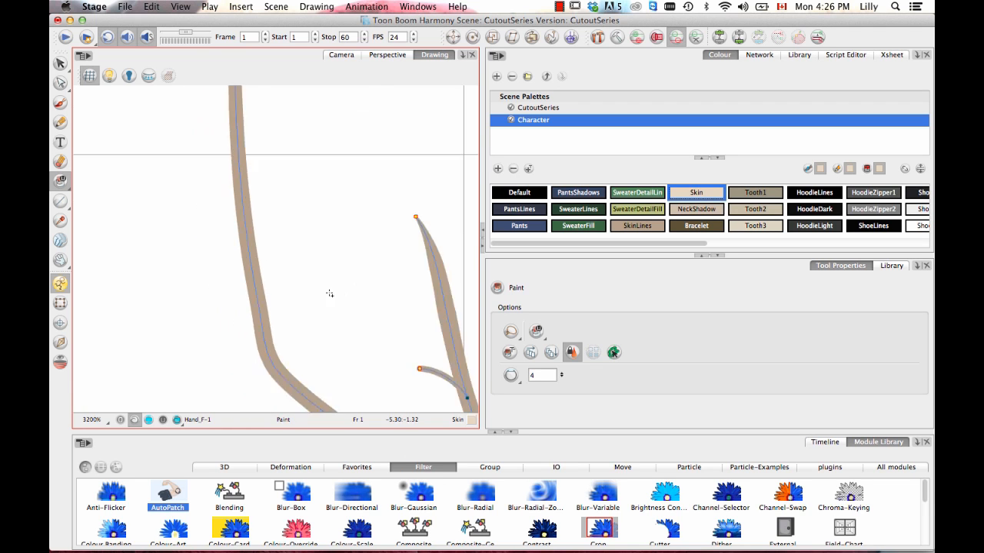
key(1)
key(1)
key(1)
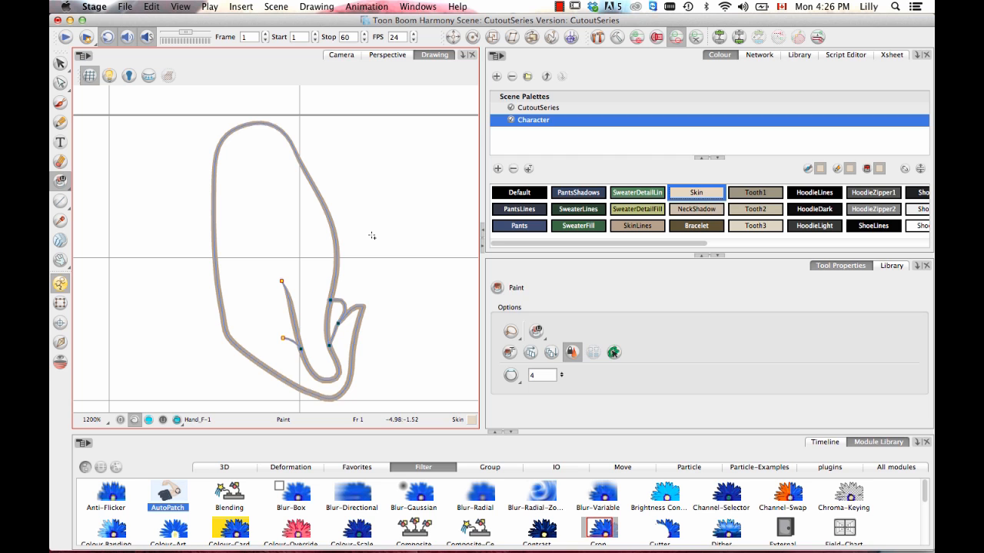
Step: Select the hand's entire outline on the Line Art layer and apply the Rough texture to its pencil lines
key(alt+s)
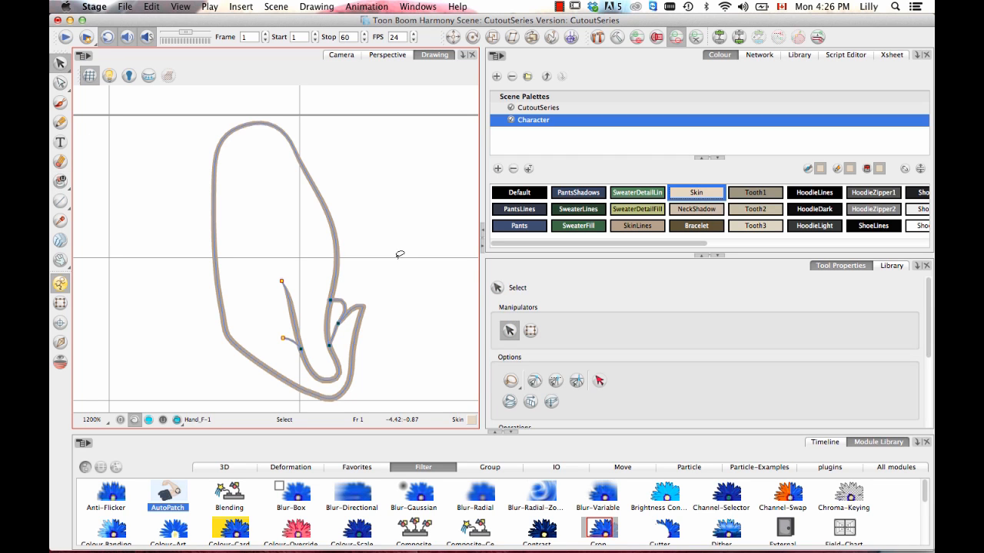
mouse_move(407, 237)
mouse_down()
mouse_move(485, 304)
mouse_move(450, 230)
mouse_up()
drag(928, 303, 928, 418)
click(603, 363)
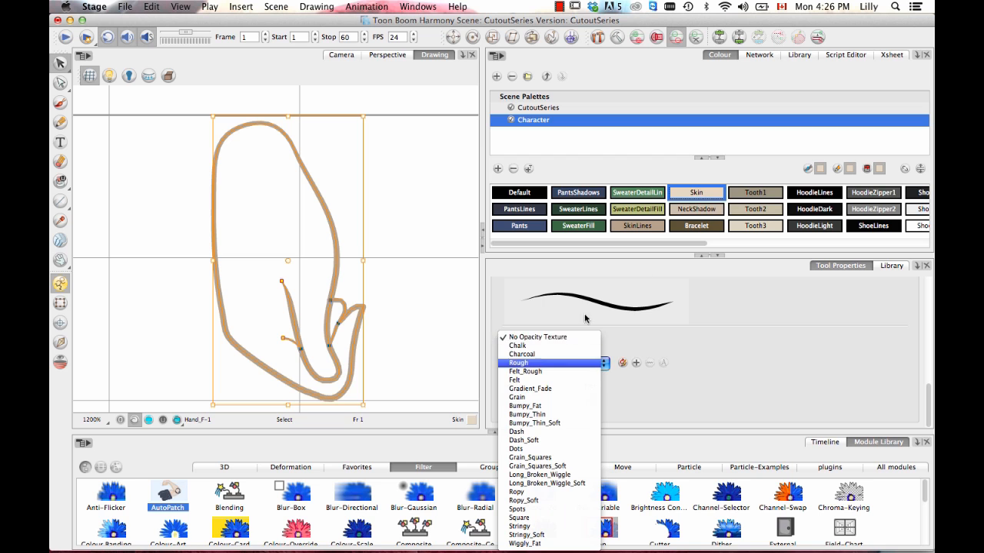
click(541, 364)
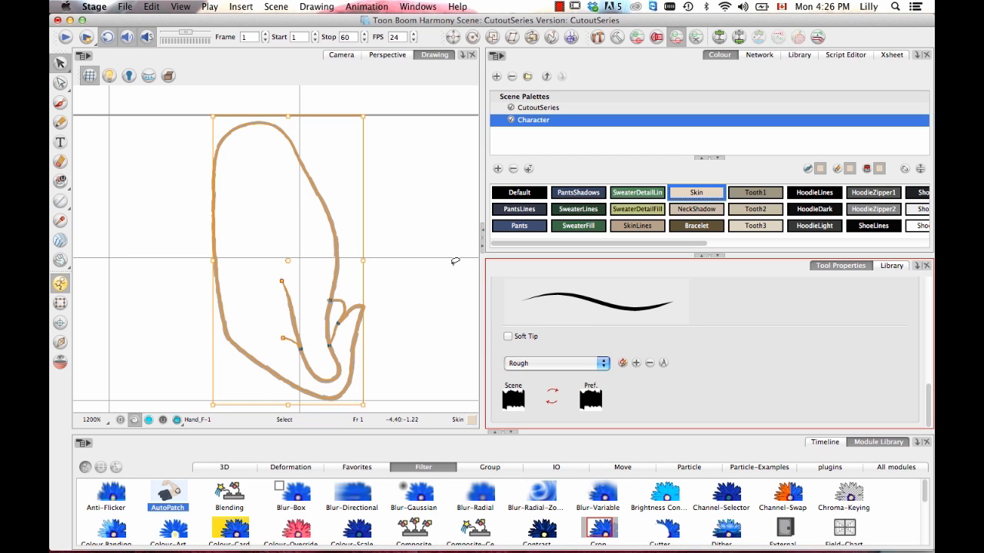
Step: Deselect the hand's outline and examine its rough edge up close, comparing the Line Art and Colour Art layers
click(355, 321)
scroll(292, 340, up, 4)
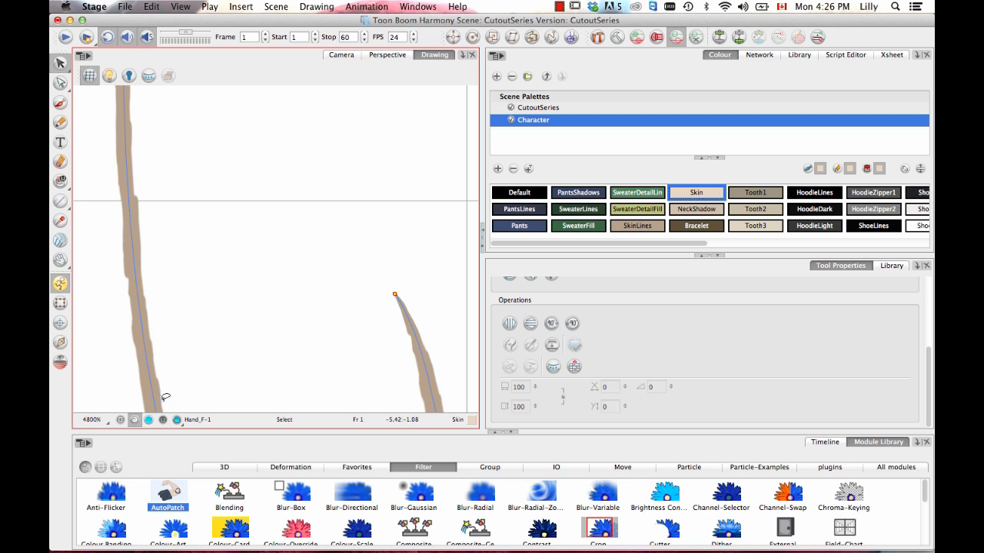
click(150, 420)
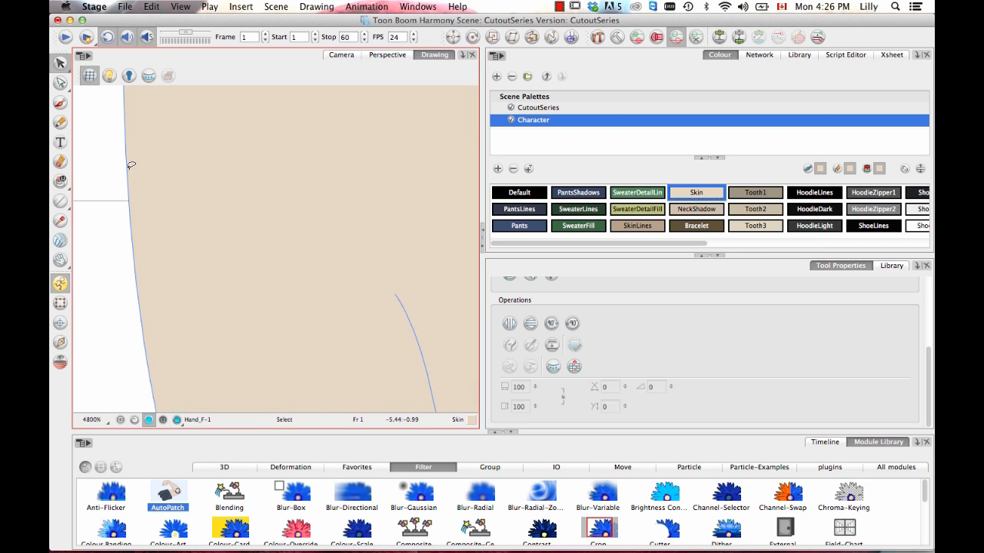
click(136, 419)
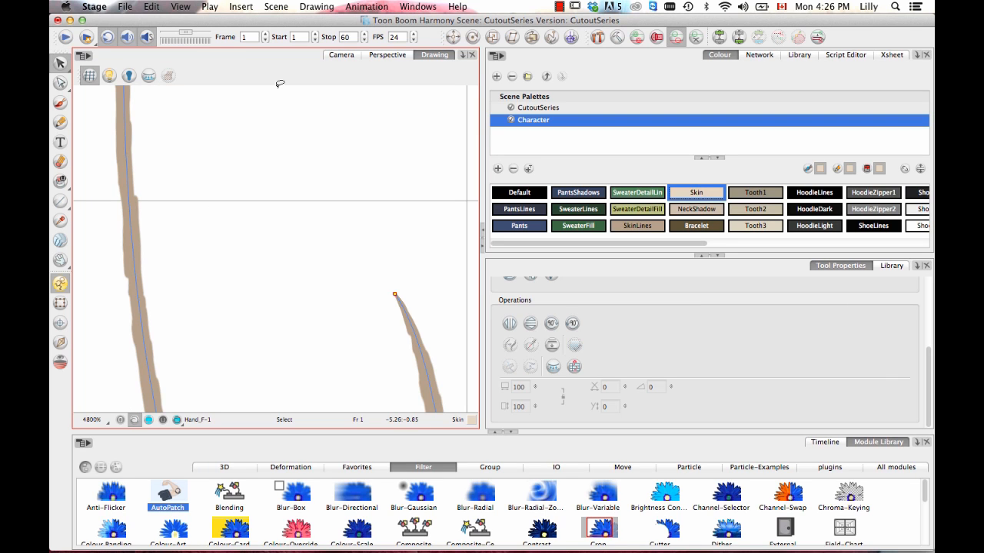
Step: Undo the Rough texture on the hand's outline and deselect the drawing
key(super+z)
drag(259, 296, 264, 297)
key(1)
key(1)
click(162, 290)
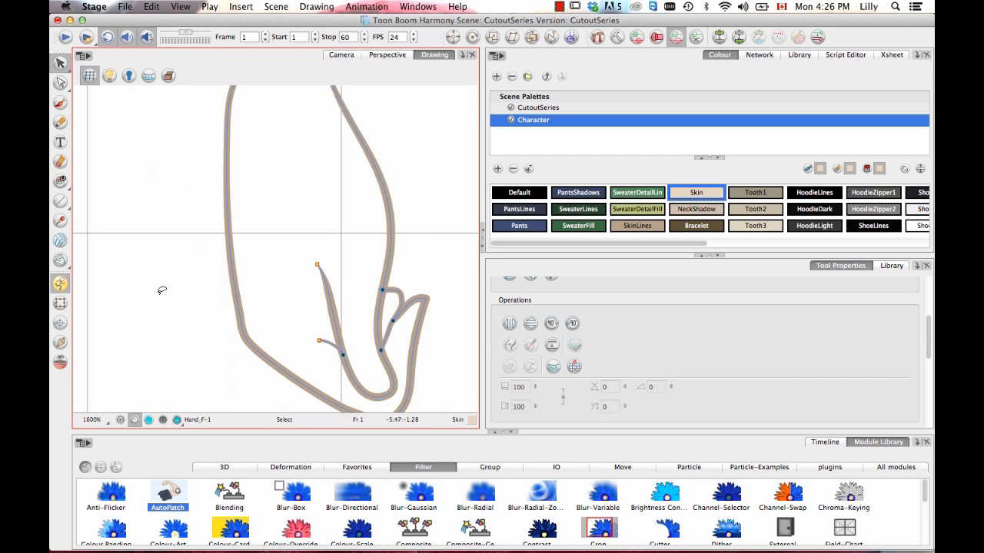
Step: Show the Camera view alongside an enlarged Network view of the arm group
click(341, 54)
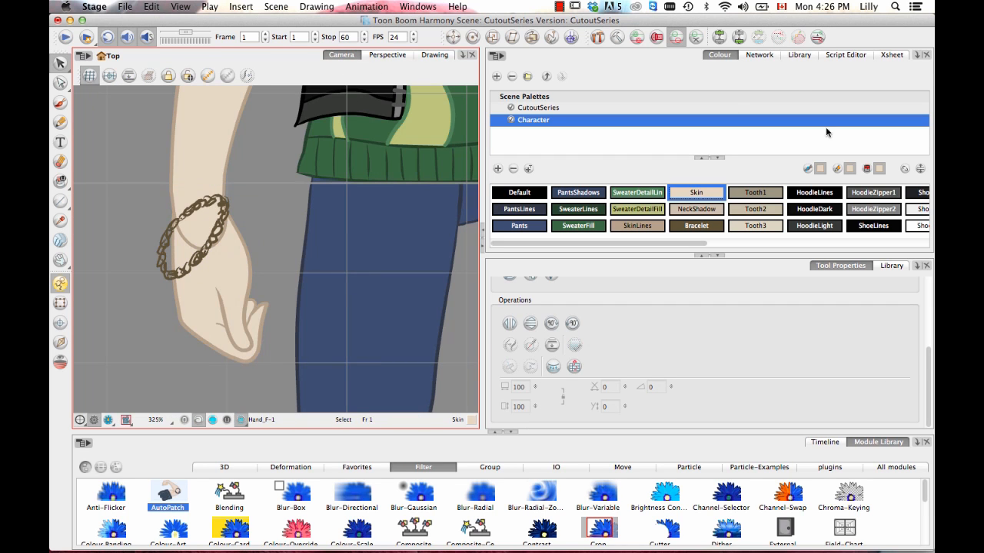
click(771, 57)
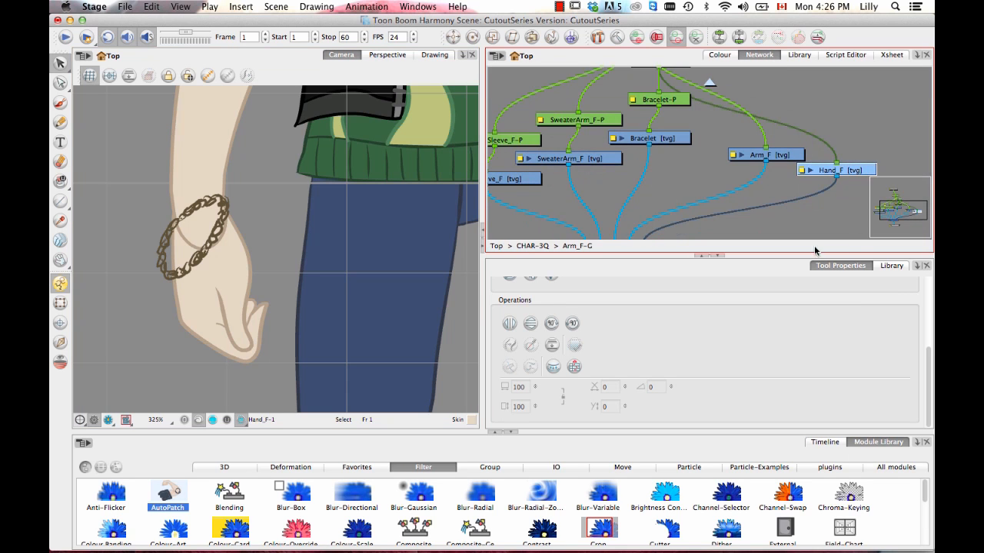
click(721, 255)
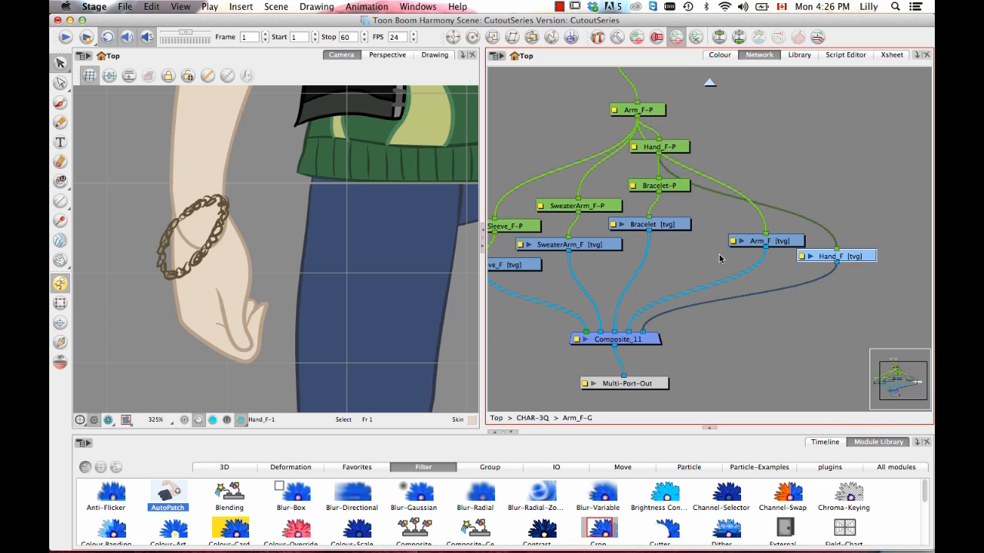
Step: Reposition the Arm_F and Hand_F modules and add an AutoPatch module to the network beside them
drag(803, 321, 787, 288)
drag(762, 208, 758, 209)
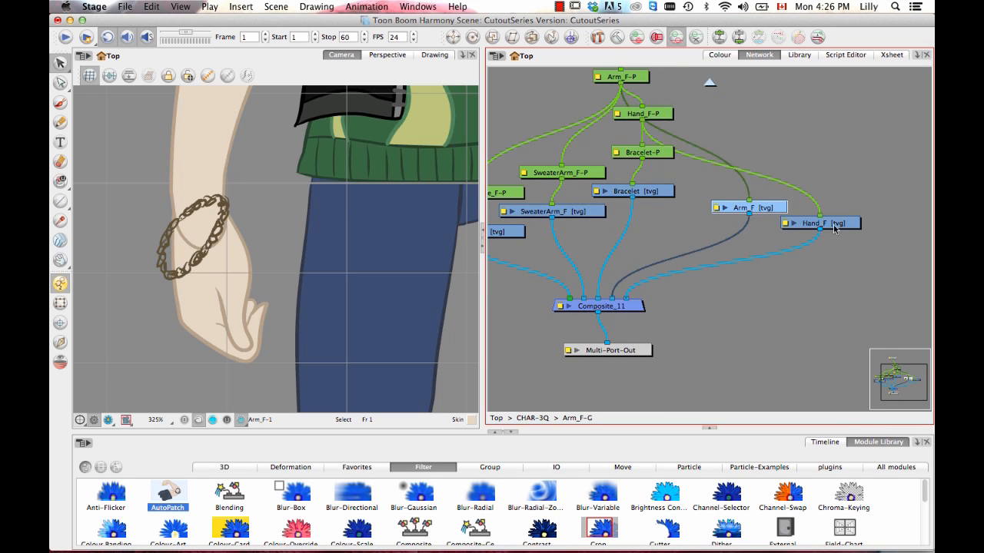
drag(837, 221, 840, 213)
drag(761, 209, 783, 197)
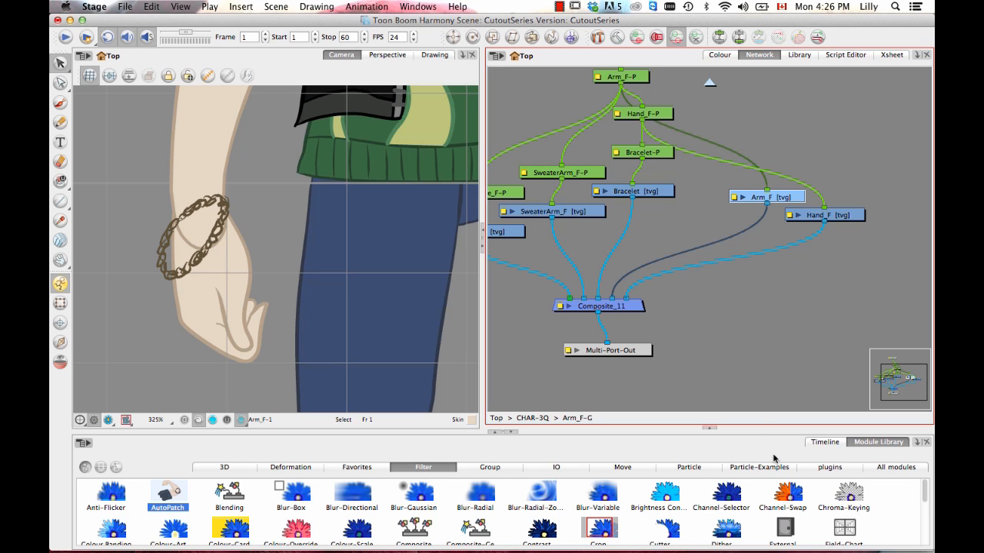
drag(166, 492, 684, 232)
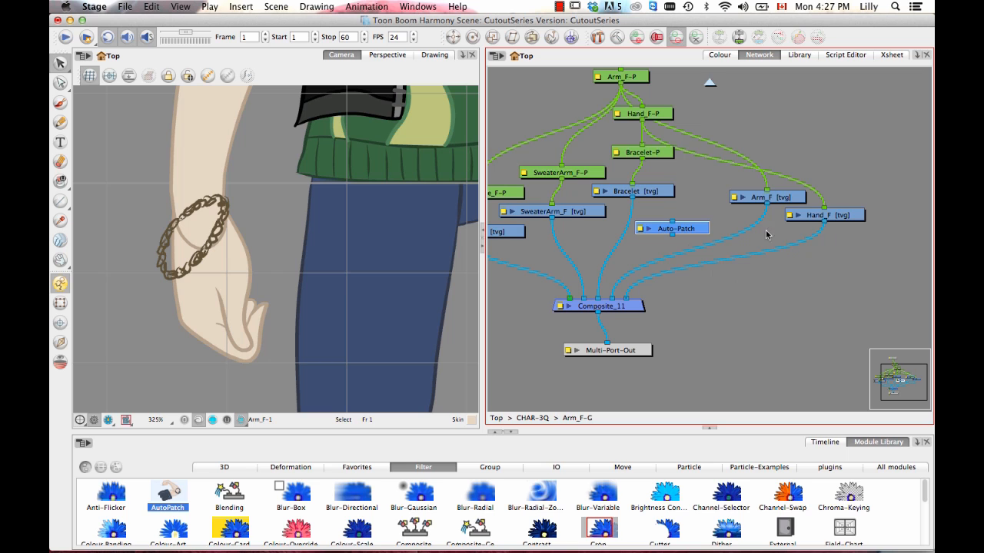
Step: Connect Hand_F to the Auto-Patch module and route its output into Composite_11 between the Bracelet and Arm_F inputs
drag(786, 199, 774, 181)
drag(838, 218, 843, 209)
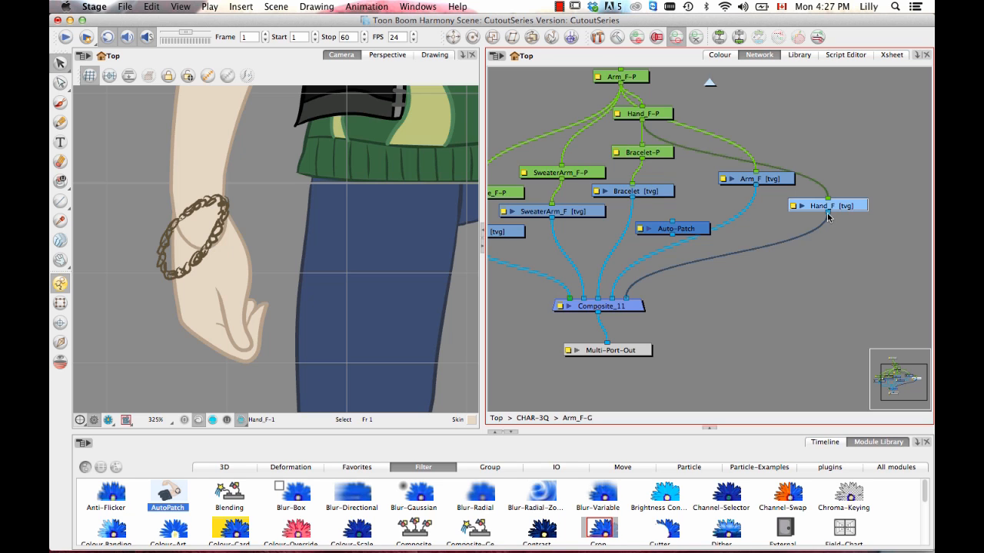
drag(828, 217, 603, 297)
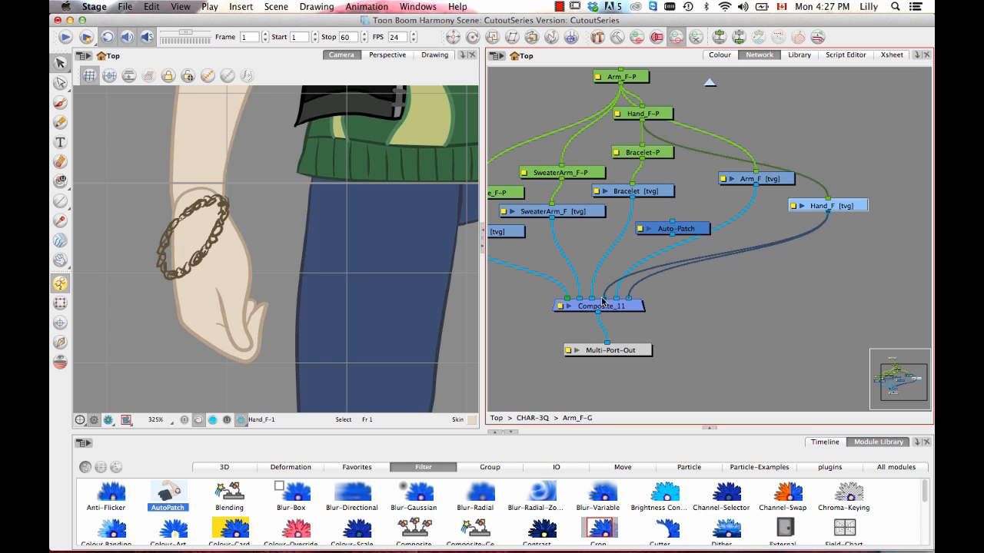
mouse_move(617, 297)
mouse_down()
mouse_move(695, 251)
mouse_move(722, 214)
mouse_move(674, 216)
mouse_move(602, 296)
mouse_up()
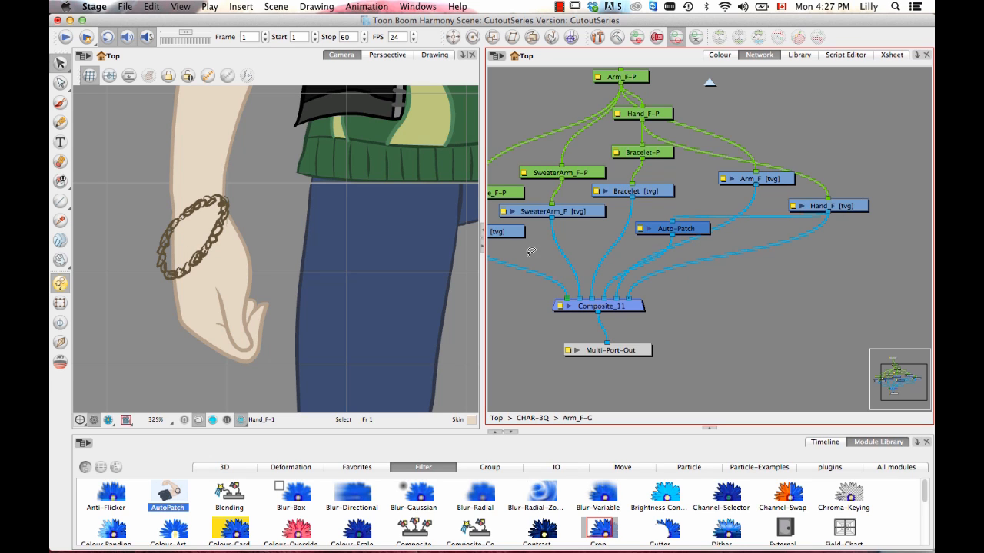
Step: Rotate the hand back and forth around the wrist with the Transform tool to test the patched joint
click(57, 305)
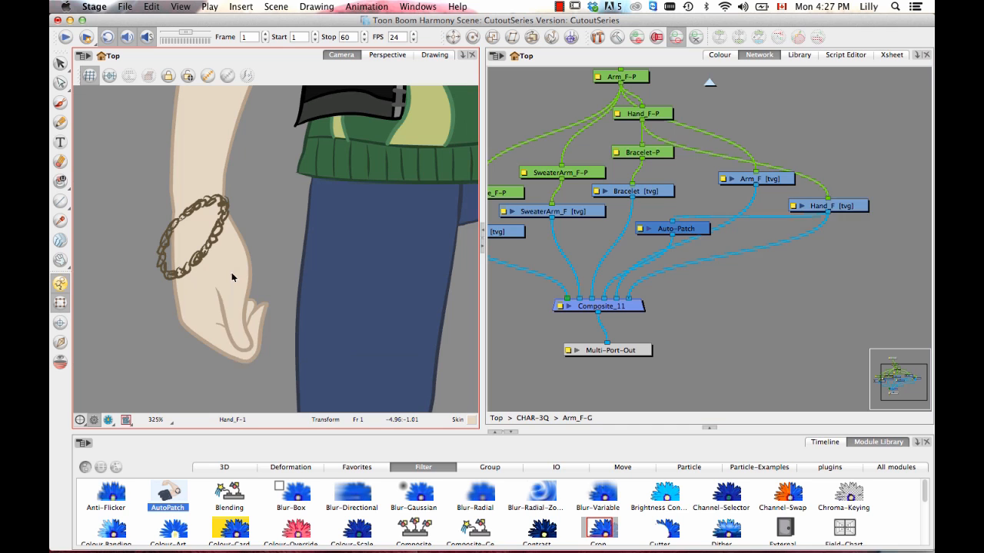
click(235, 275)
mouse_move(276, 372)
mouse_down()
mouse_move(316, 327)
mouse_move(338, 246)
mouse_up()
click(203, 338)
click(275, 222)
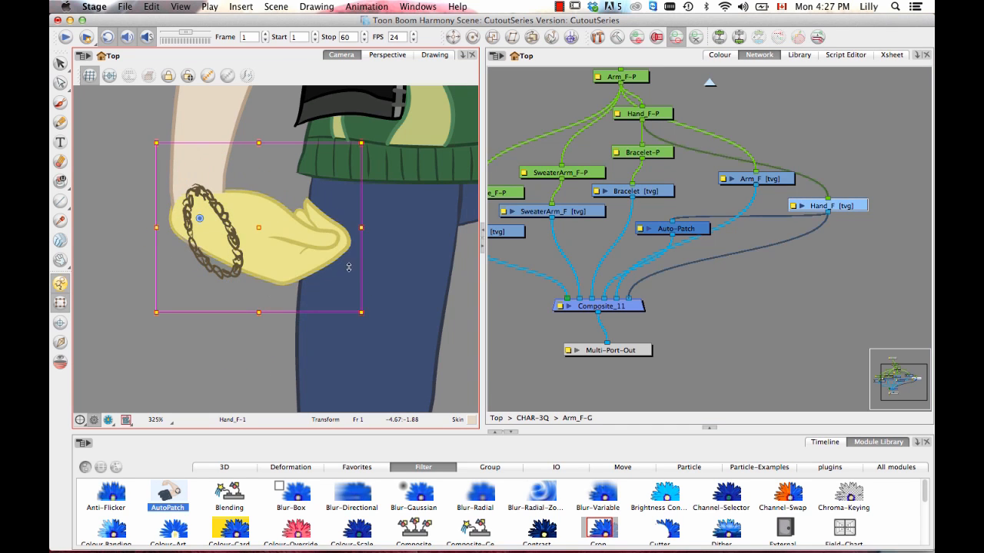
mouse_move(371, 323)
mouse_down()
mouse_move(323, 351)
mouse_move(150, 352)
mouse_move(114, 274)
mouse_up()
click(304, 283)
click(181, 302)
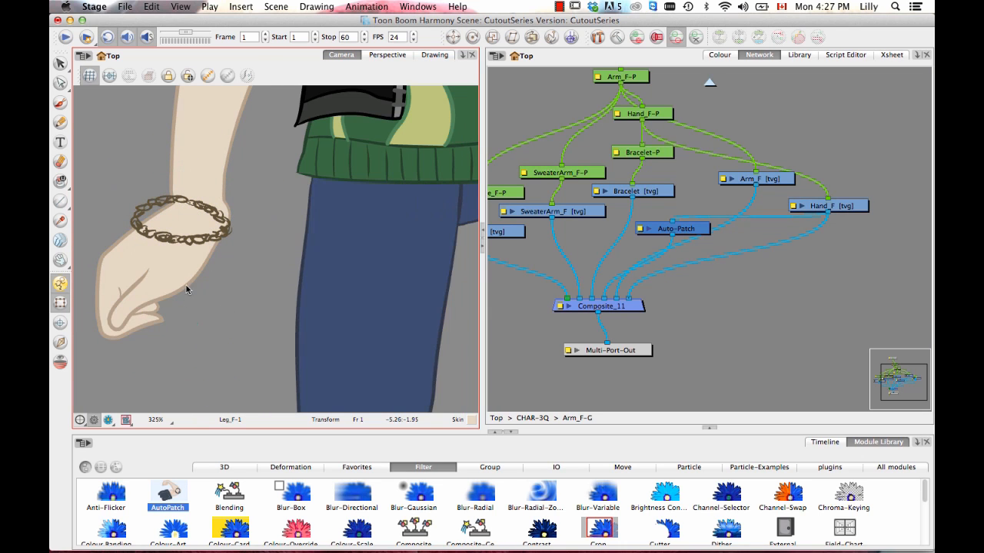
click(173, 276)
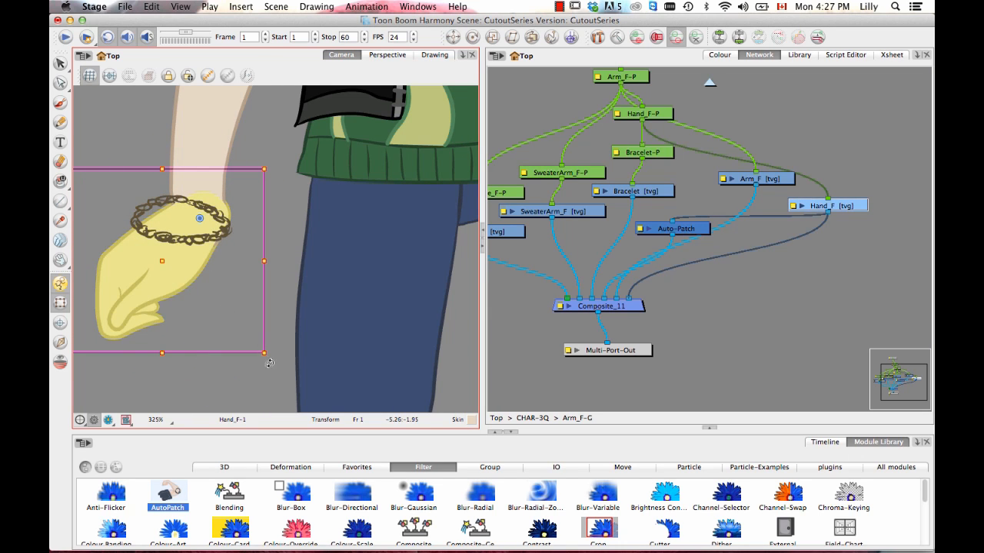
drag(267, 361, 355, 246)
Step: Undo the hand's test rotations back to its original pose and deselect it
key(super+z)
key(super+z)
key(super+z)
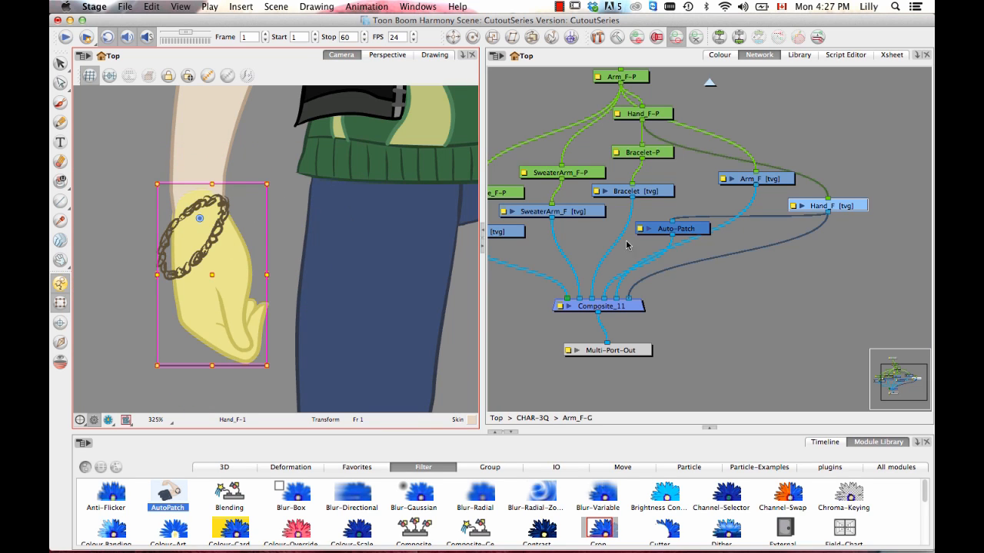
click(772, 304)
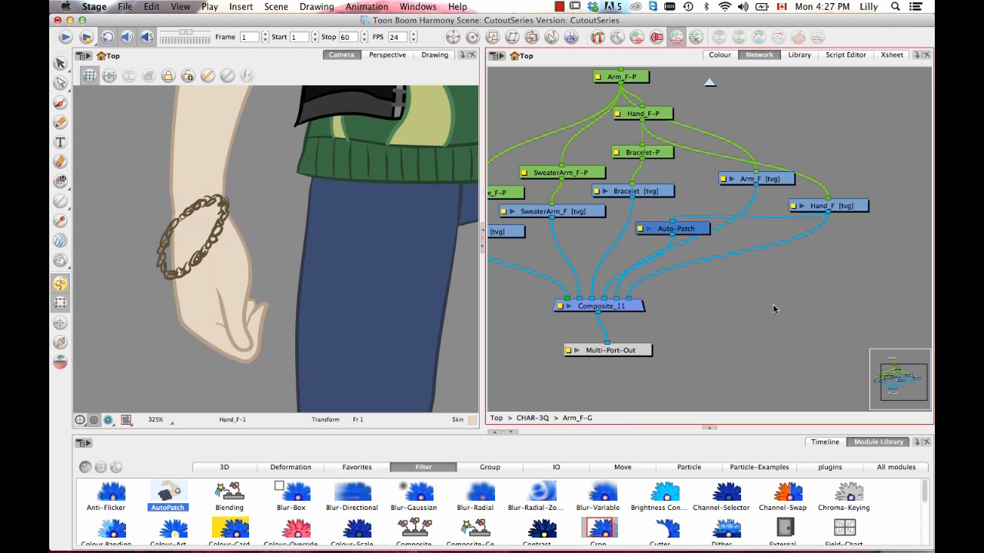
Step: Select the bracelet and examine its Line Art and Colour Art layers separately in the Drawing view
drag(266, 246, 253, 249)
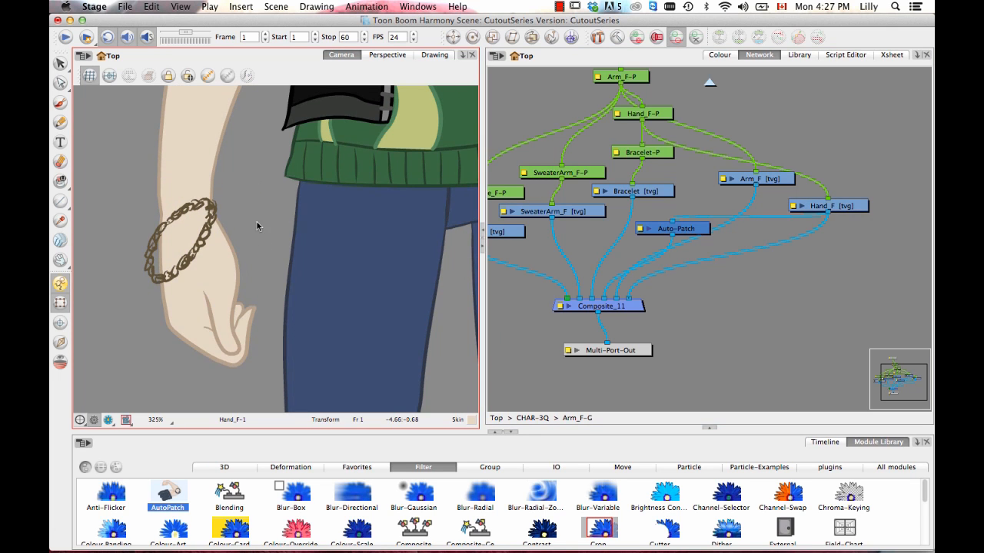
click(153, 241)
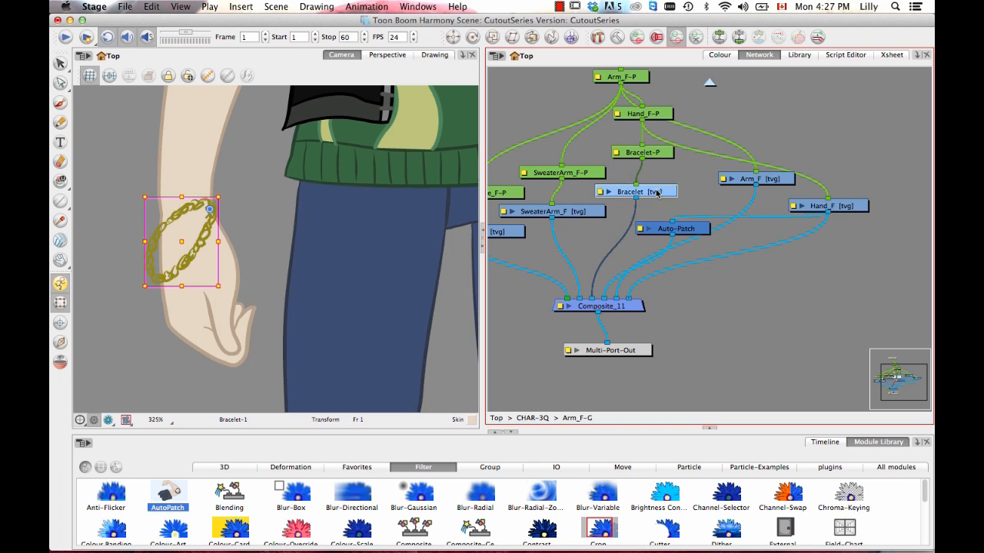
drag(649, 194, 653, 197)
click(434, 55)
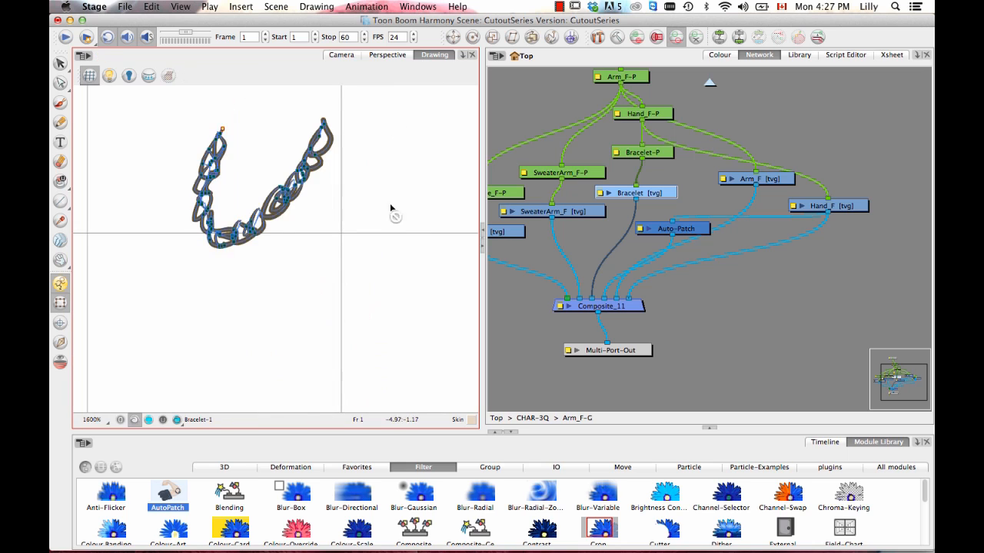
drag(246, 342, 235, 387)
click(151, 422)
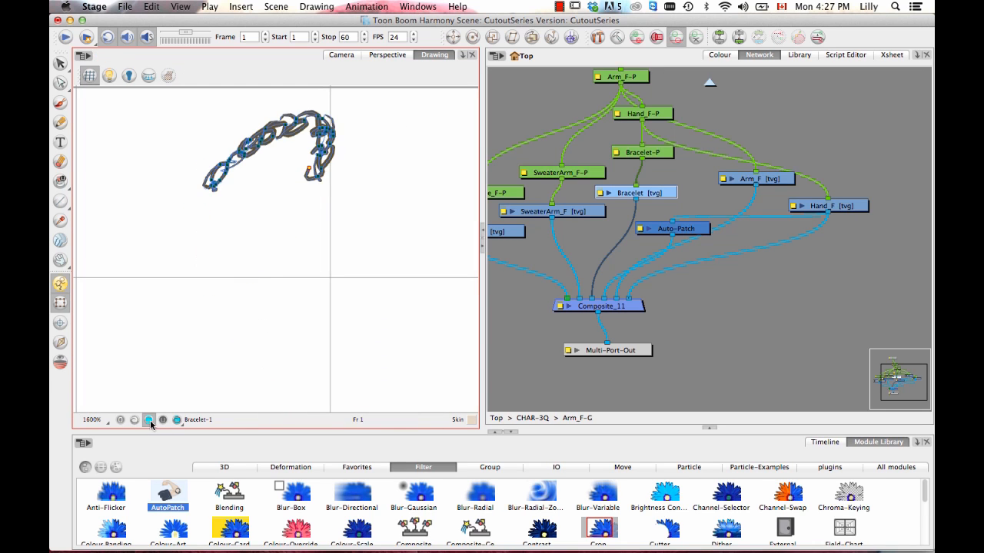
click(135, 422)
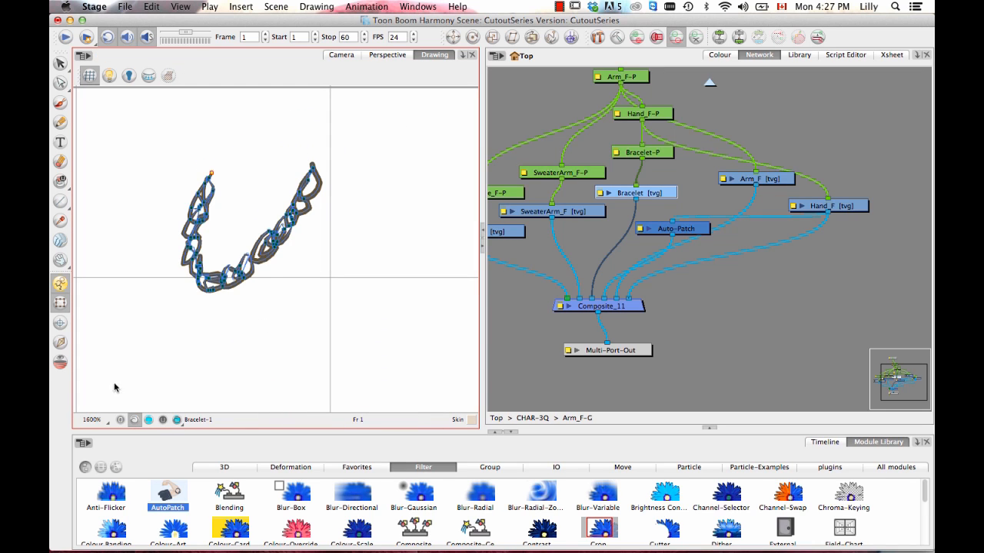
Step: Space out the Auto-Patch, Arm_F, Hand_F and Bracelet modules, and return to the Camera view to check the bracelet and hand
mouse_move(706, 230)
mouse_down()
mouse_move(777, 244)
mouse_move(777, 232)
mouse_move(716, 217)
mouse_up()
drag(773, 179, 834, 217)
drag(719, 215, 723, 210)
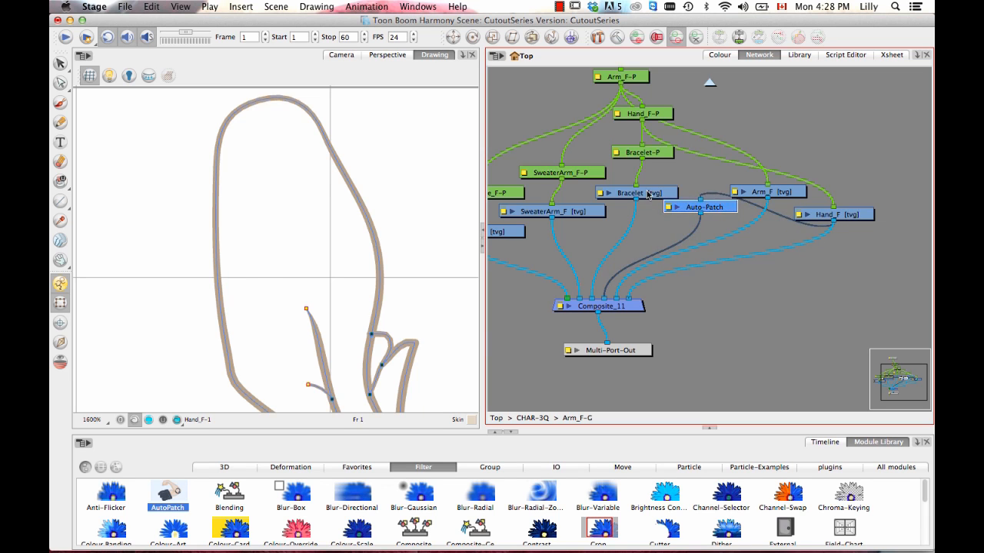
drag(648, 195, 640, 191)
click(339, 58)
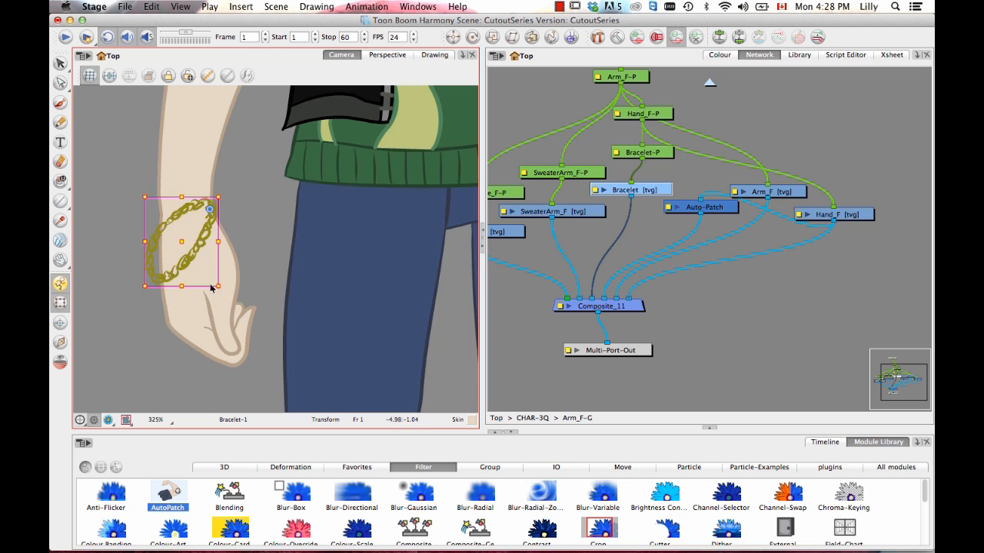
click(843, 217)
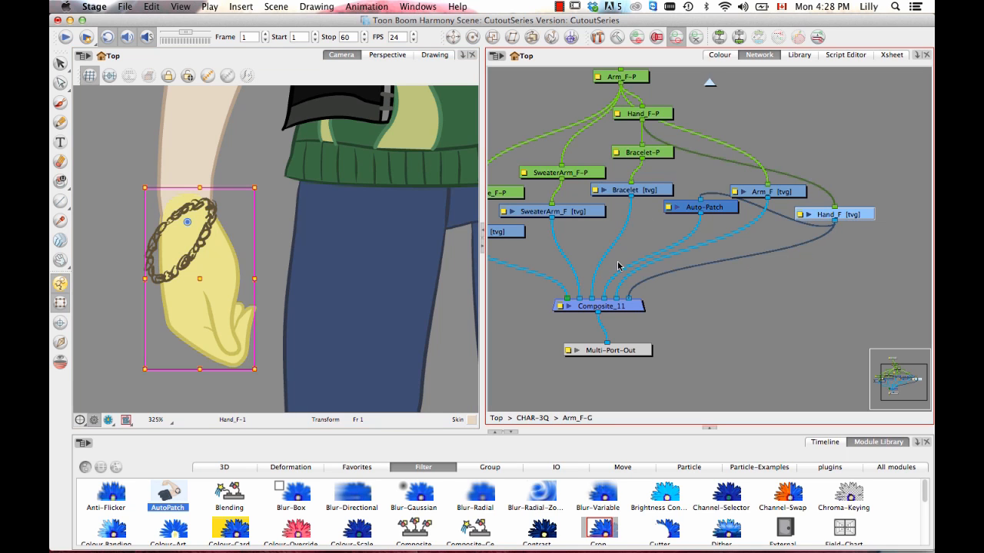
Step: Duplicate the Bracelet drawing module and connect the copy from Bracelet-P into Composite_11 after the Hand_F input
click(644, 190)
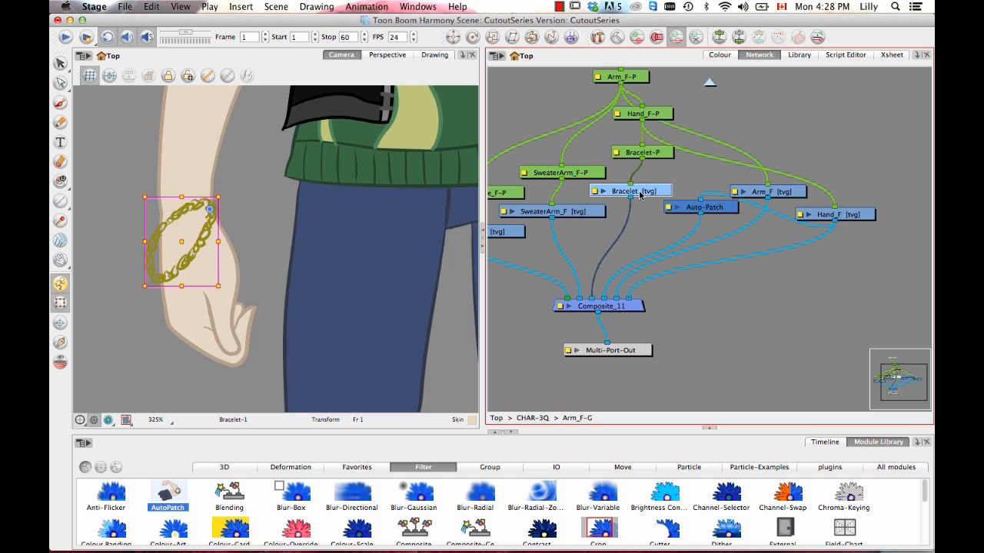
key(super+c)
key(super+v)
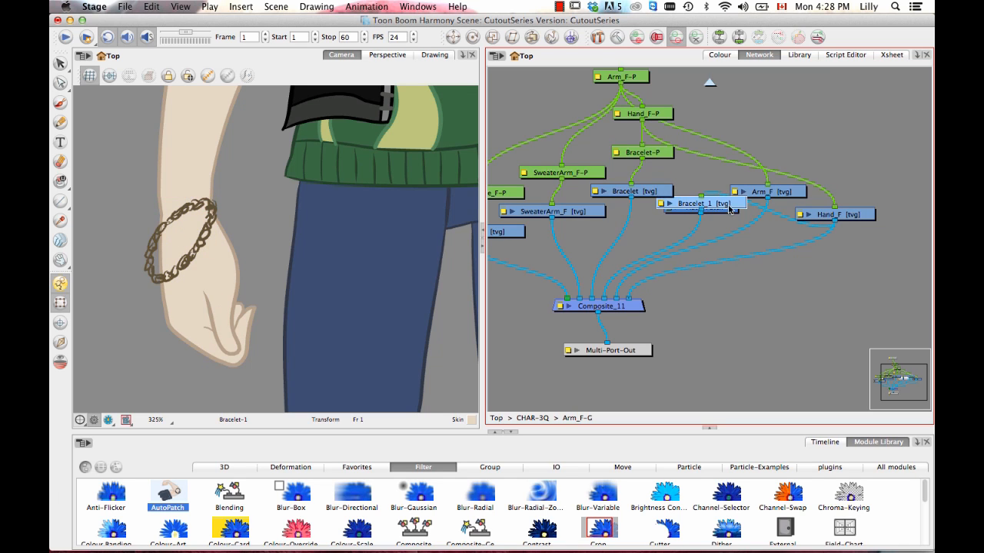
drag(730, 209, 807, 267)
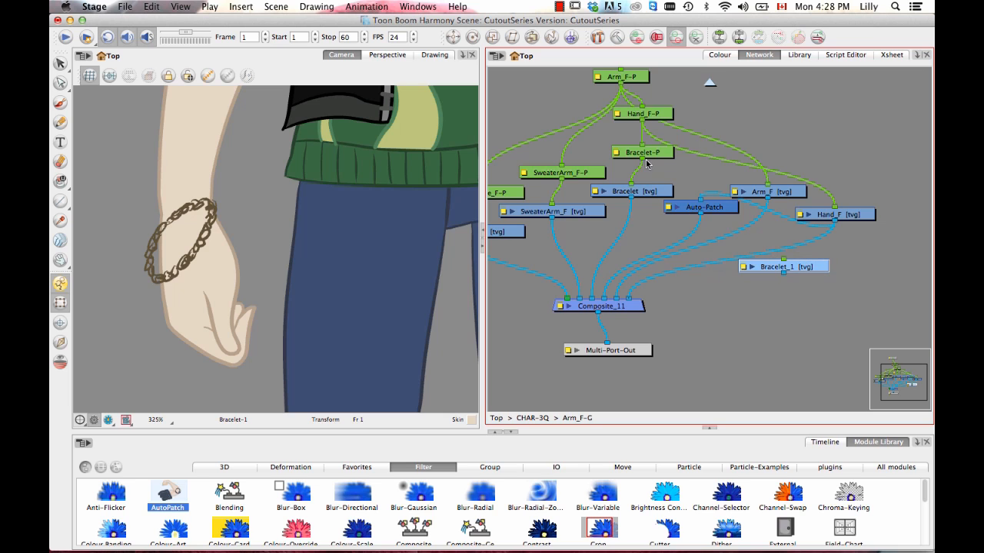
drag(644, 160, 629, 298)
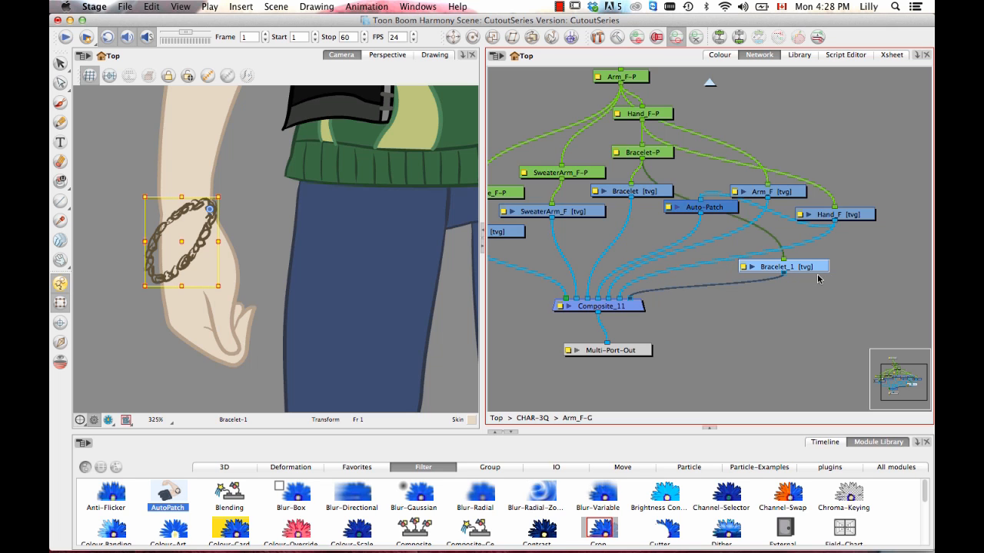
drag(814, 272, 820, 268)
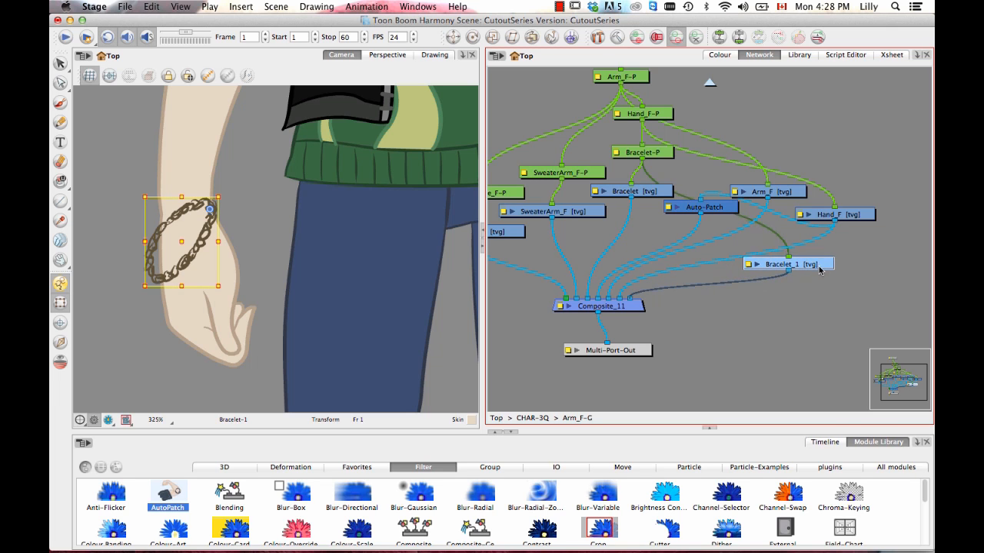
Step: Turn off Read Line Art in the Bracelet_1 module's drawing properties
click(748, 265)
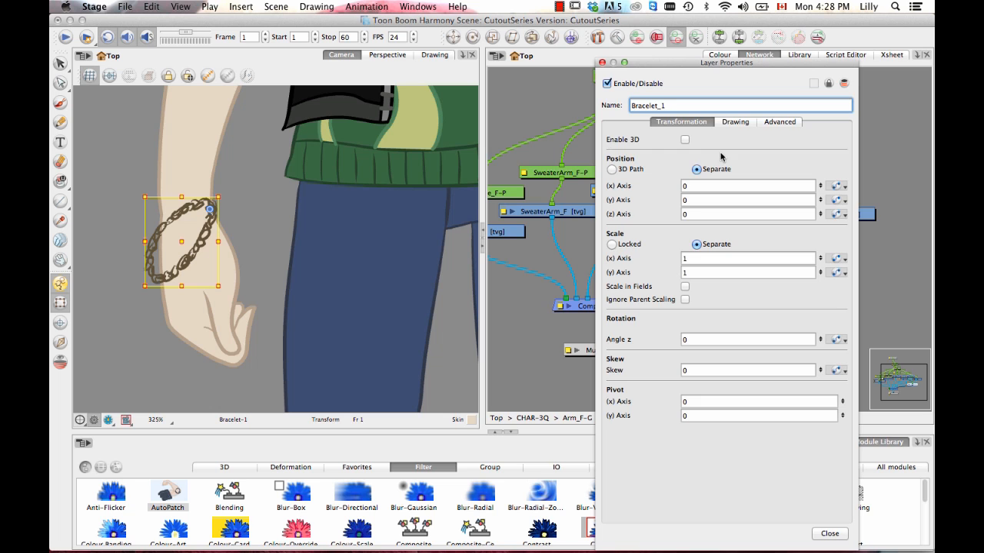
click(603, 64)
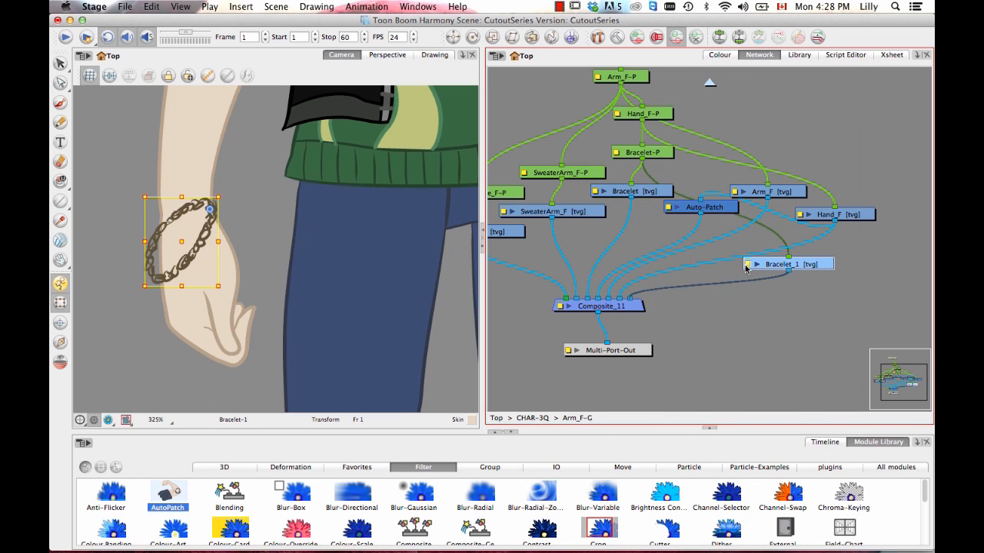
click(748, 265)
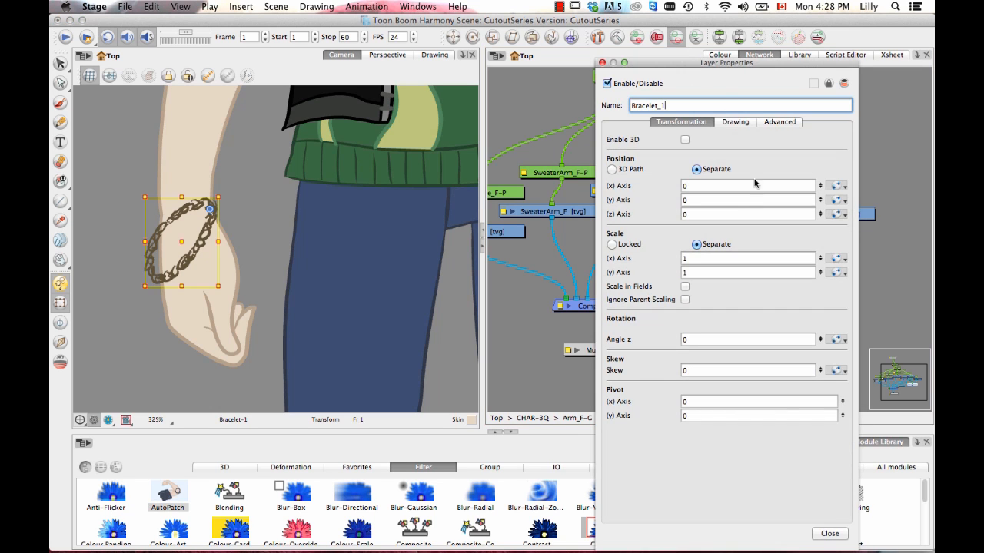
click(741, 123)
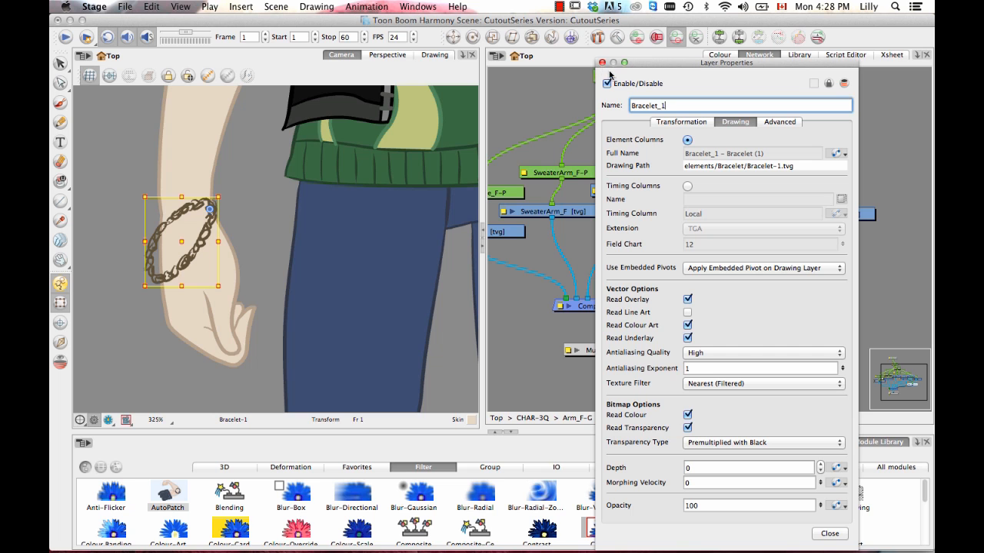
click(603, 64)
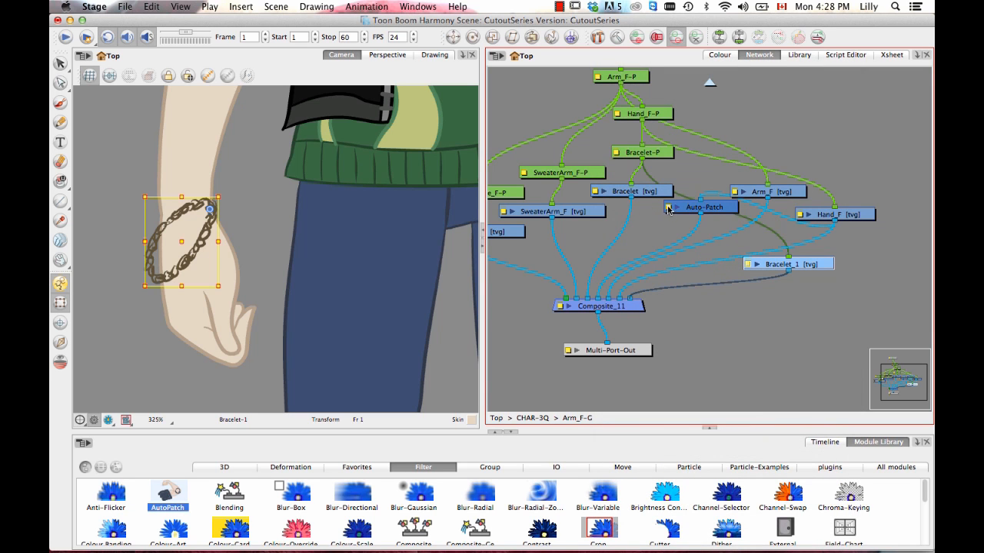
Step: Turn off Read Colour Art in the original Bracelet module's drawing properties
double_click(596, 192)
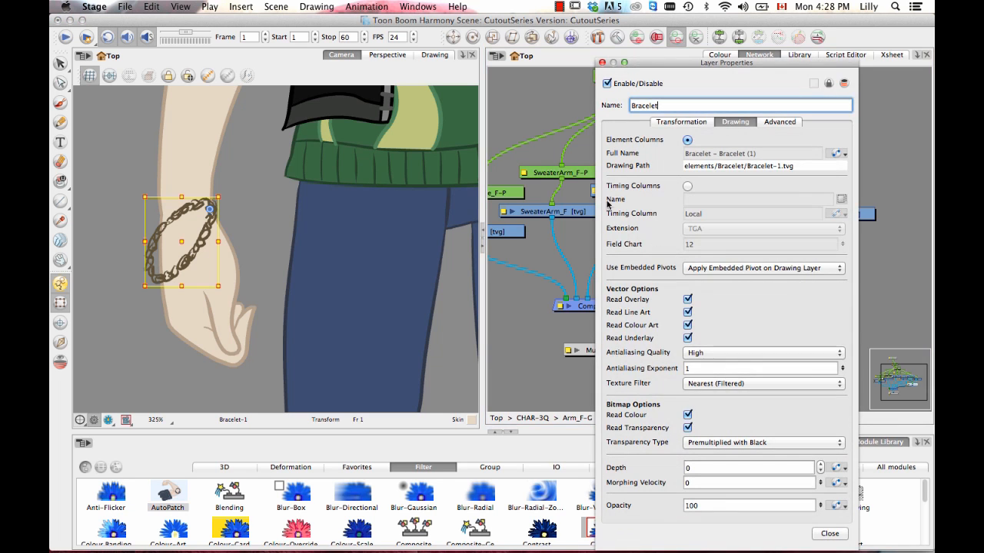
click(687, 325)
click(602, 63)
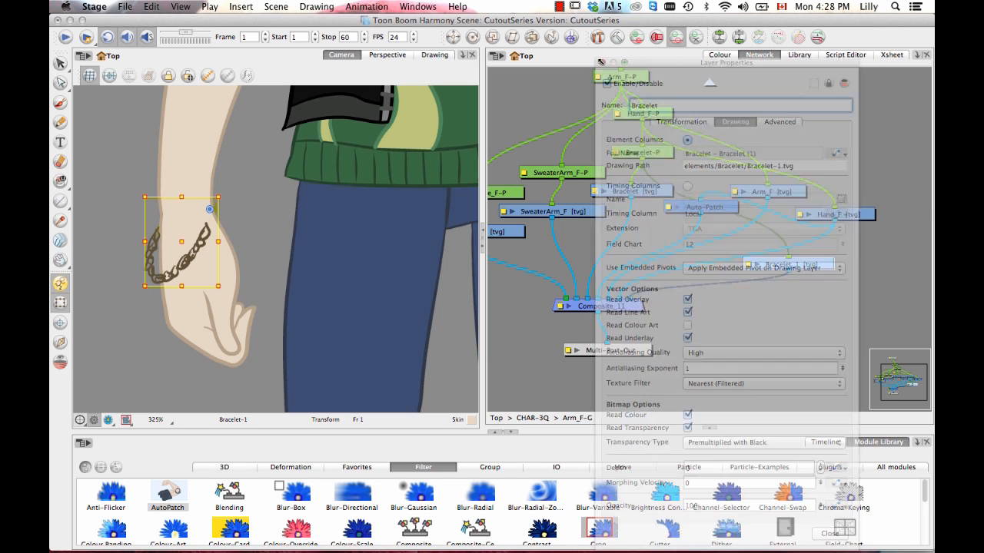
Step: Select the original Bracelet module, then move its front chain slightly up the wrist and rotate it clockwise
drag(650, 191, 646, 199)
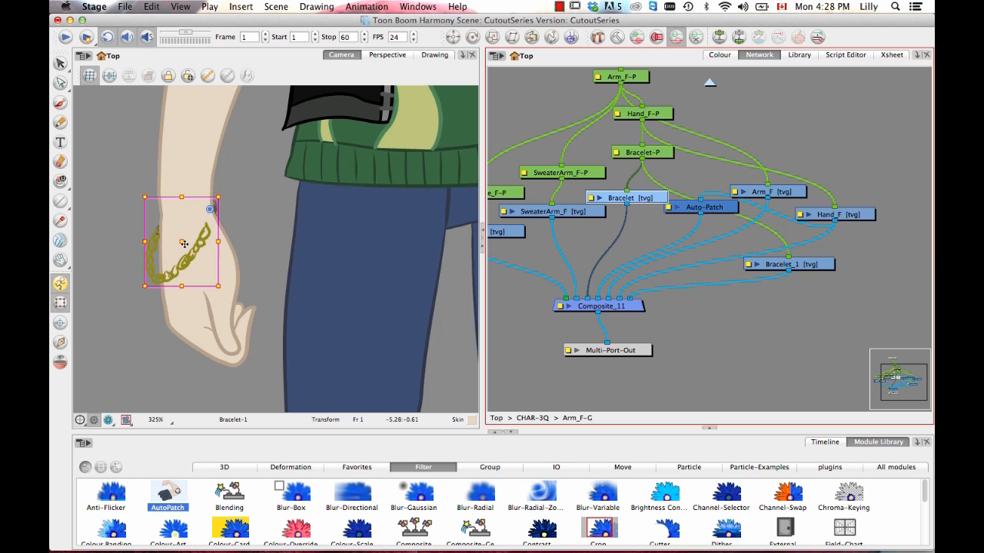
mouse_move(186, 244)
mouse_down()
mouse_move(199, 229)
mouse_move(182, 228)
mouse_move(197, 220)
mouse_move(172, 226)
mouse_move(189, 225)
mouse_up()
mouse_move(227, 271)
mouse_down()
mouse_move(206, 279)
mouse_move(216, 276)
mouse_up()
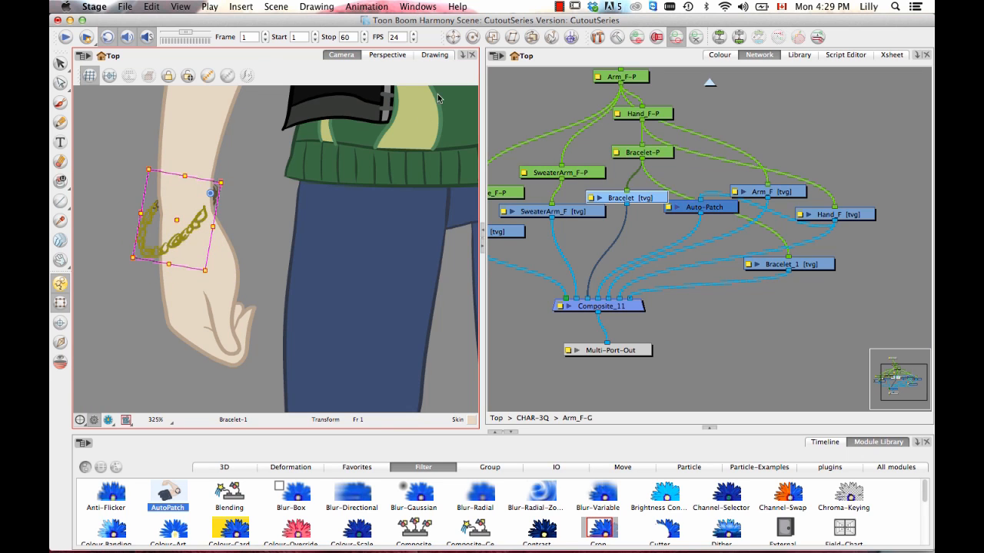
Step: In the Drawing view, cut the lower right end of the bracelet's Colour Art chain and paste it into Line Art
click(434, 55)
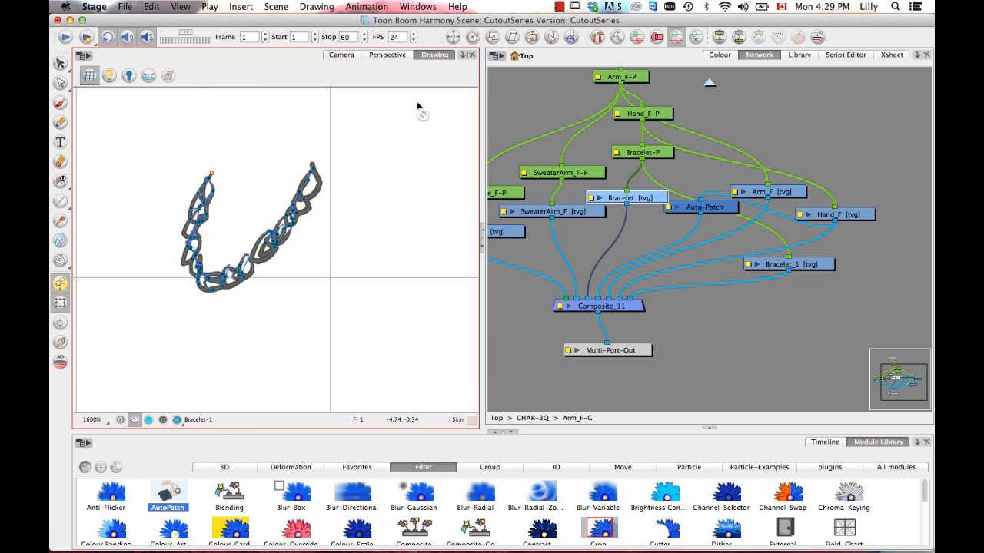
click(151, 421)
drag(311, 212, 317, 236)
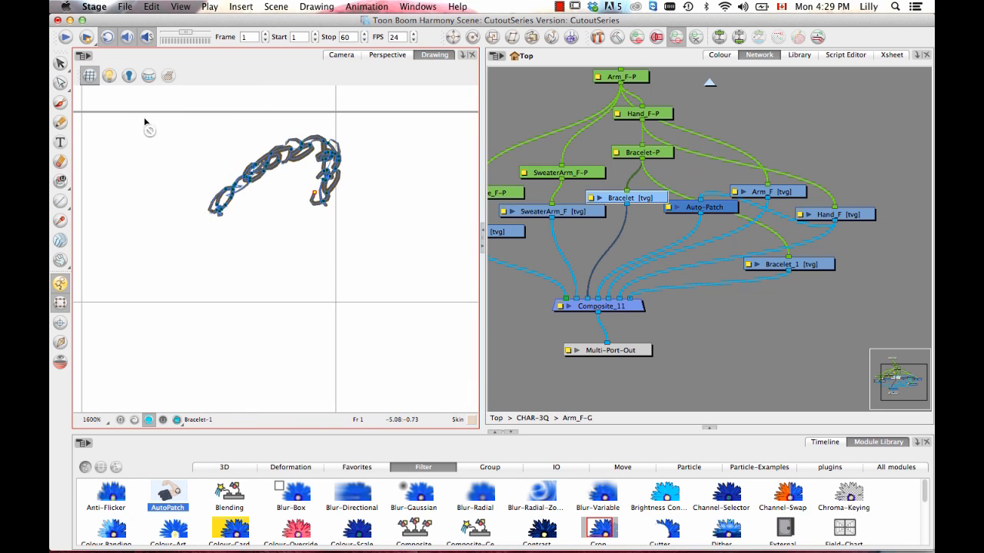
click(60, 63)
mouse_move(371, 157)
mouse_down()
mouse_move(338, 221)
mouse_move(371, 154)
mouse_up()
click(264, 315)
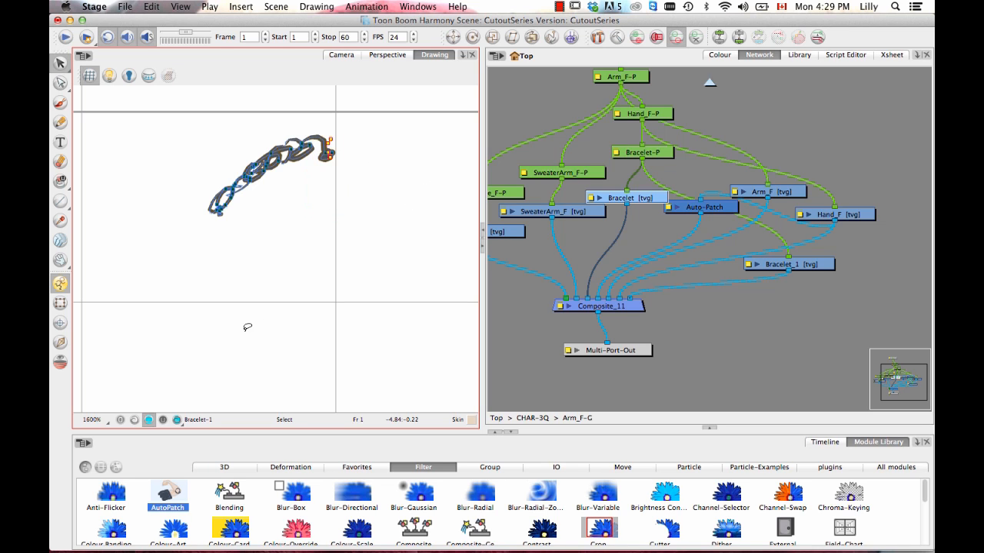
click(134, 420)
key(super+a)
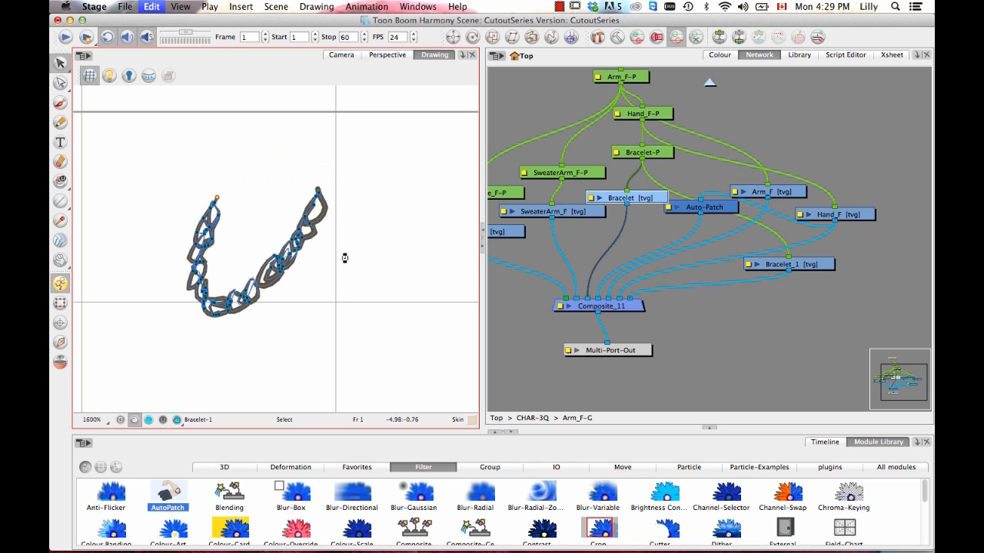
Step: Cut the left end of the bracelet's Line Art chain, paste it into Colour Art, and return to the Camera view
mouse_move(237, 189)
mouse_down()
mouse_move(211, 180)
mouse_move(244, 231)
mouse_move(184, 262)
mouse_move(229, 262)
mouse_up()
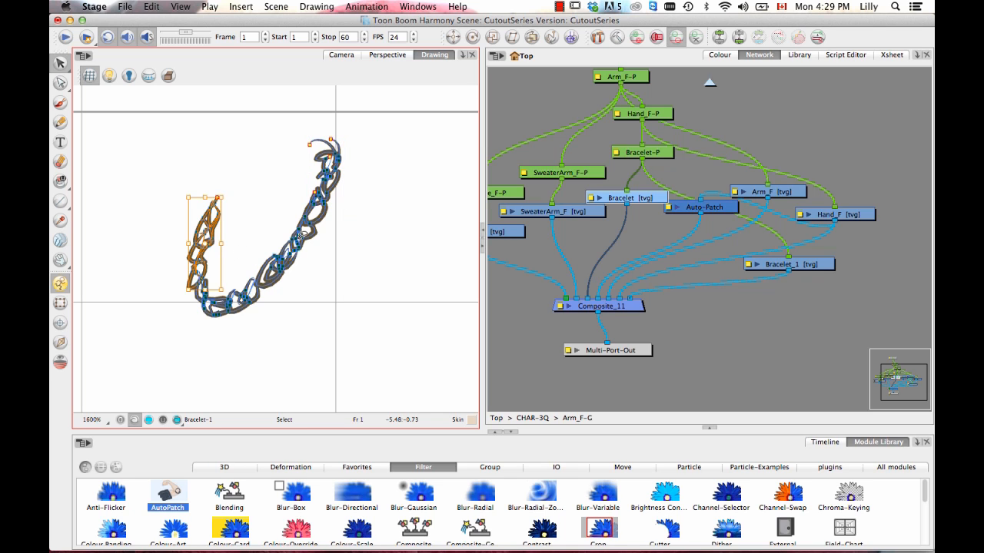
key(super+x)
click(148, 420)
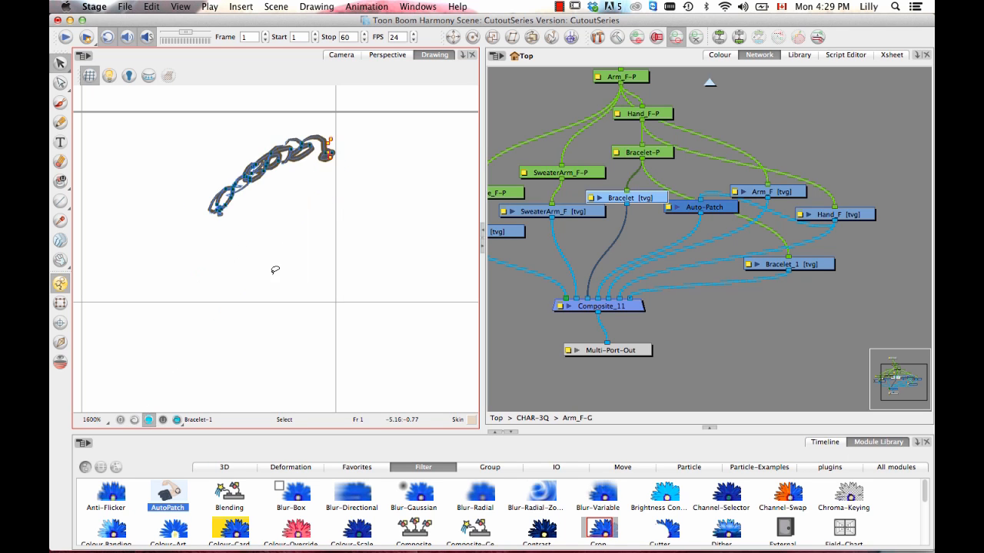
key(super+v)
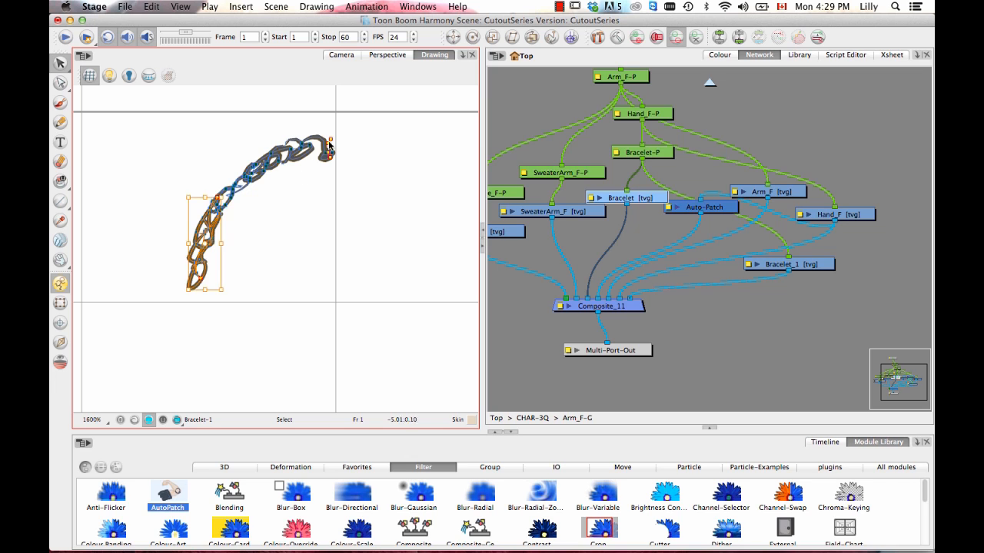
click(343, 57)
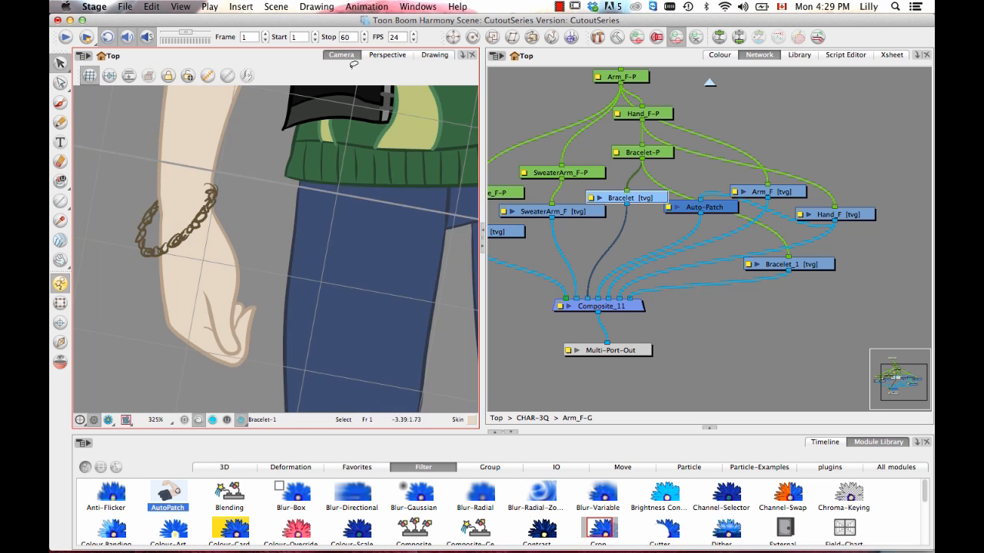
Step: Move and rotate the front chain with the Transform tool to line up with the back part, and deselect it
click(59, 303)
drag(178, 221, 187, 217)
mouse_move(246, 271)
mouse_down()
mouse_move(218, 275)
mouse_move(240, 261)
mouse_up()
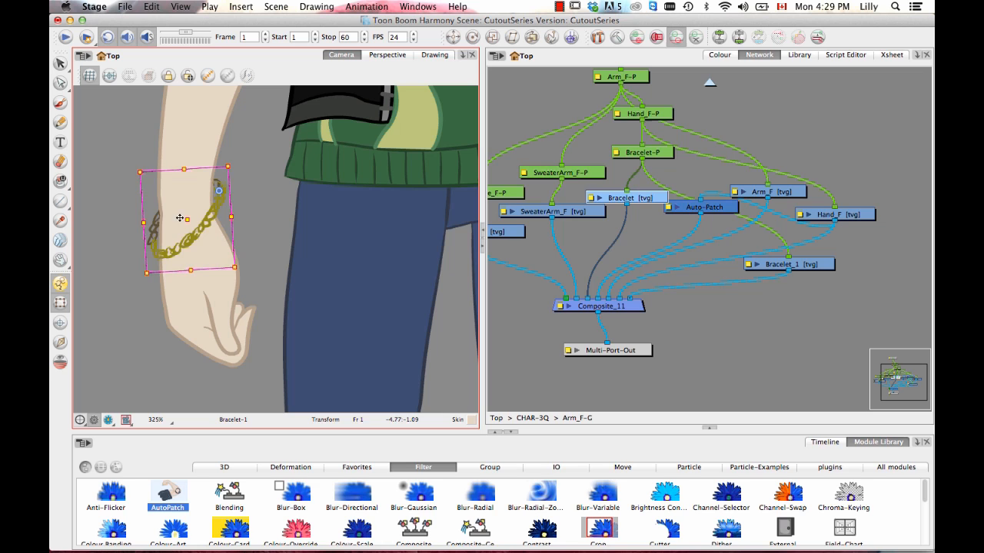
drag(180, 218, 180, 223)
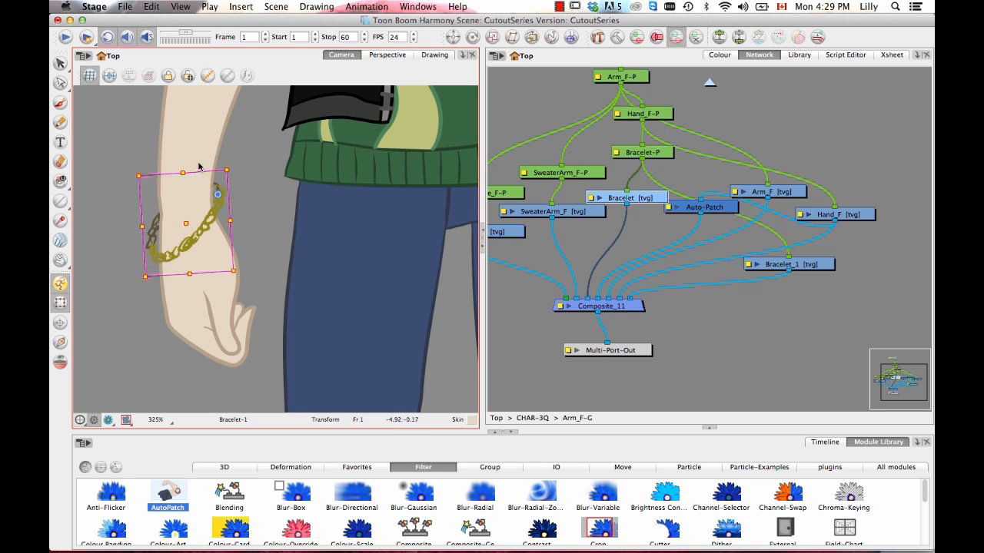
click(272, 234)
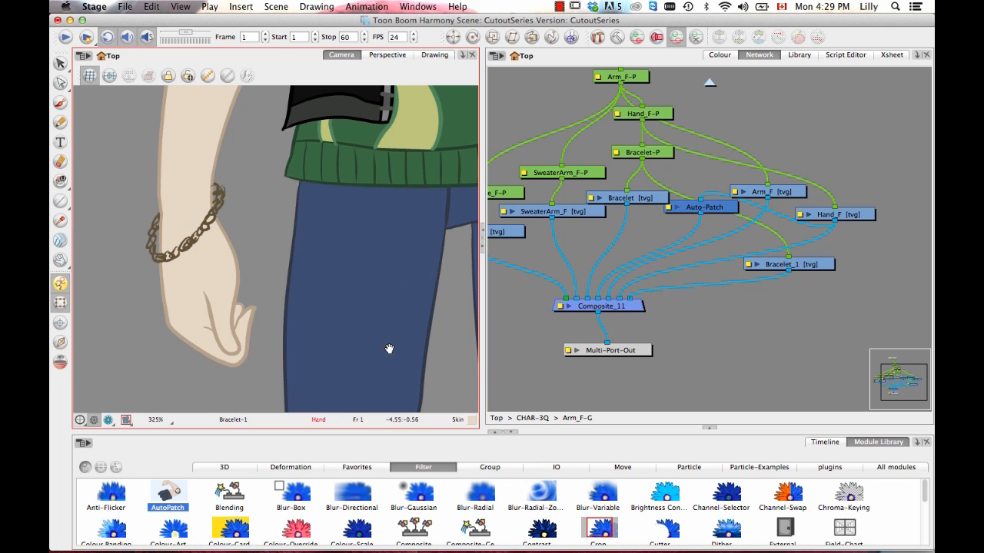
Step: Examine the front shoe and its tongue by selecting each of the two layers in turn
drag(389, 346, 334, 96)
drag(335, 376, 389, 83)
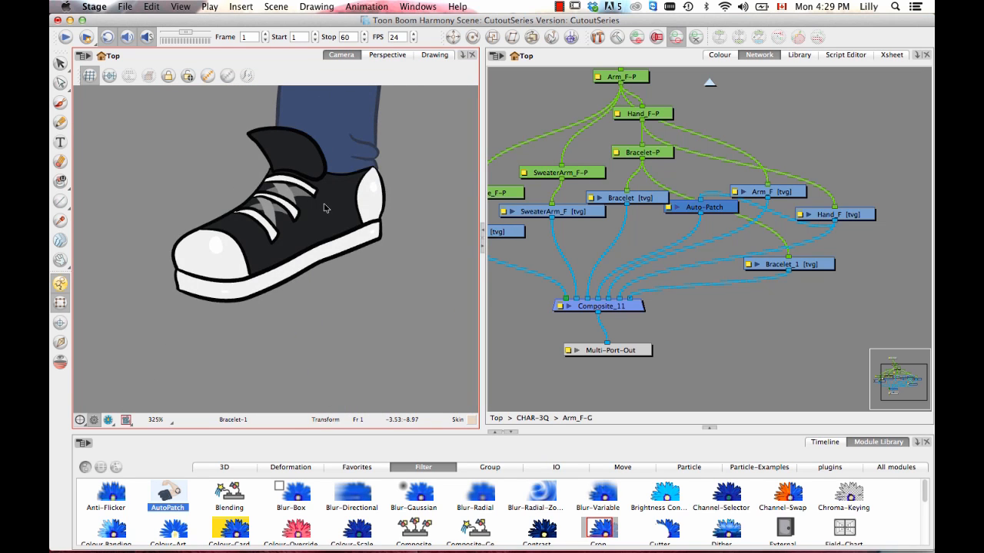
click(328, 208)
click(296, 155)
click(342, 206)
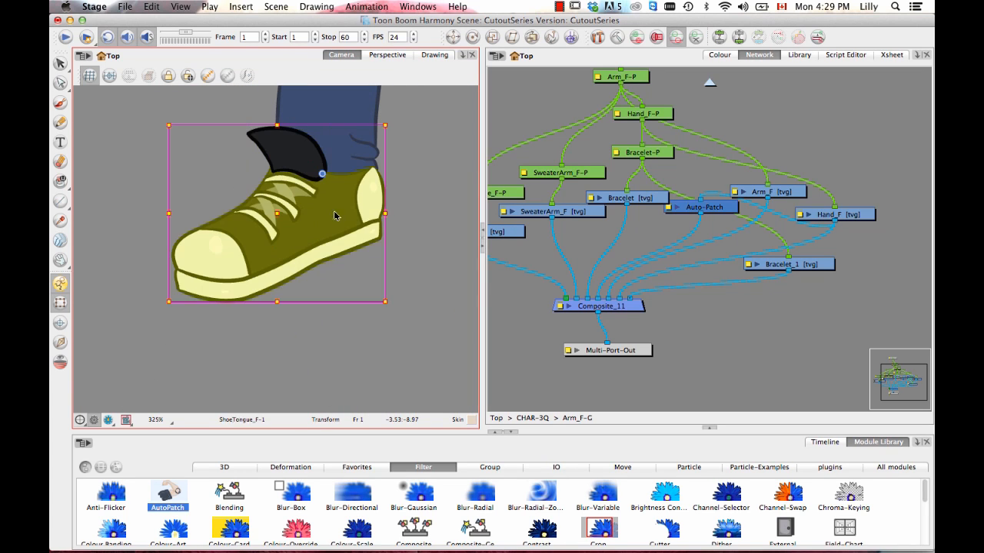
click(301, 158)
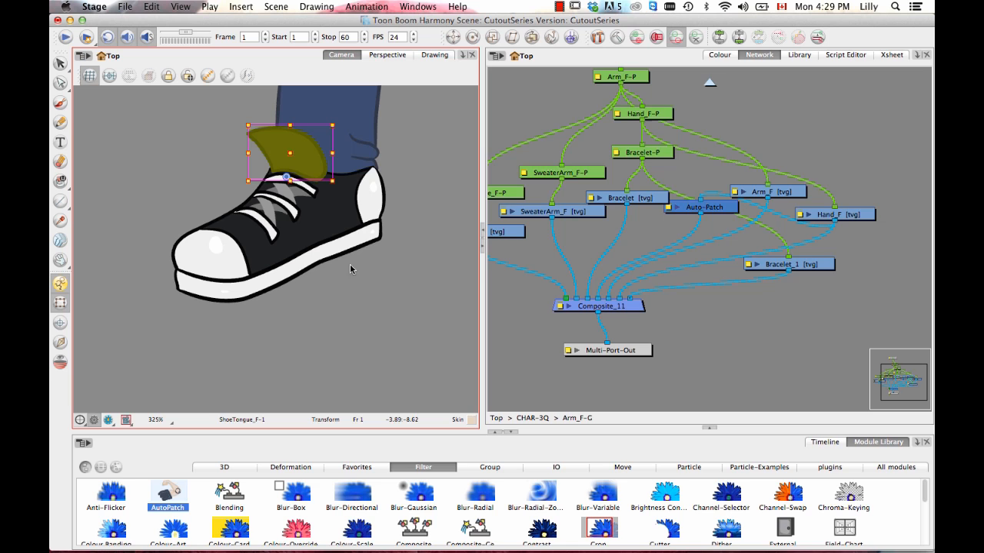
click(329, 222)
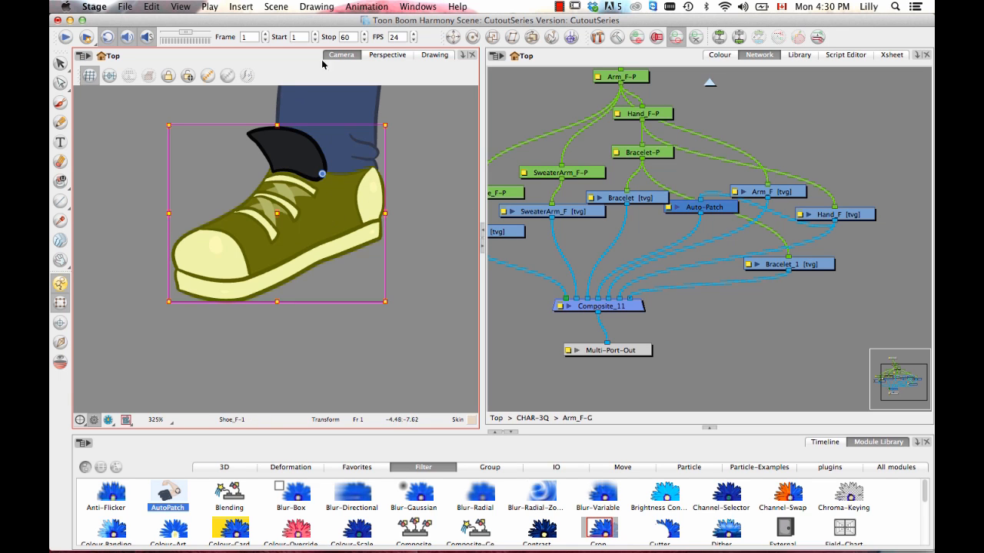
Step: Select the character's hips in the Camera view and locate the Hips module in the network
click(429, 193)
drag(381, 181, 364, 311)
key(1)
key(1)
key(1)
drag(352, 139, 310, 310)
drag(309, 146, 315, 395)
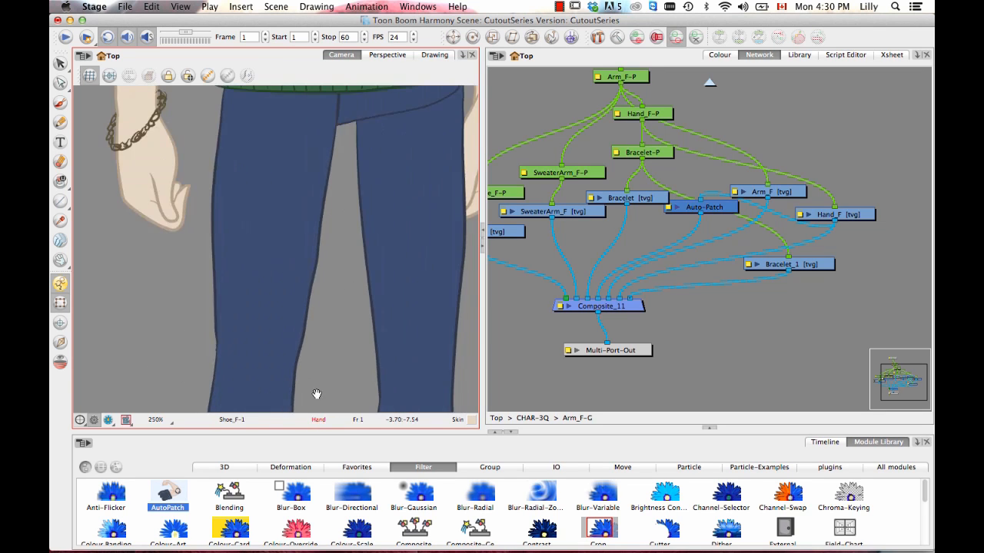
drag(322, 123, 325, 268)
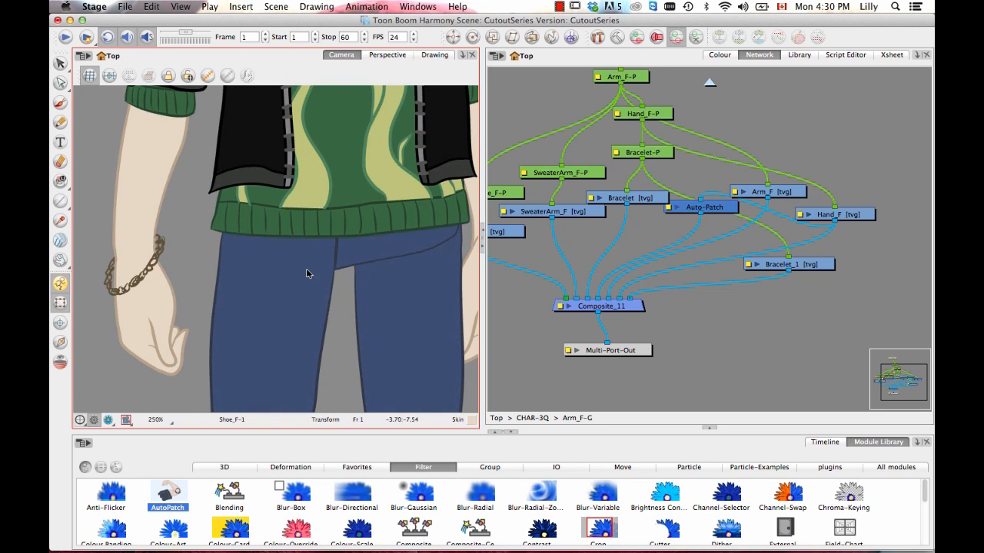
click(306, 274)
click(374, 234)
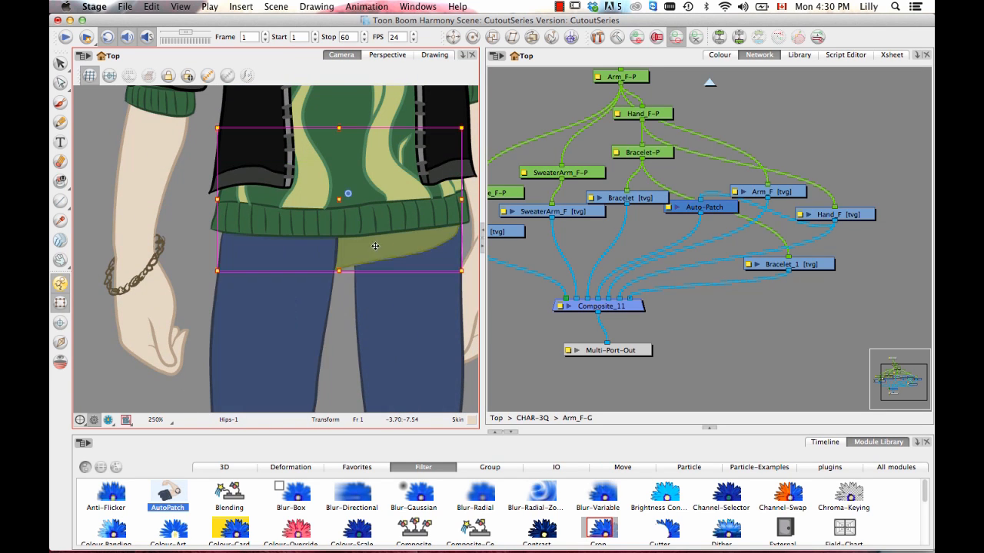
drag(412, 323, 363, 333)
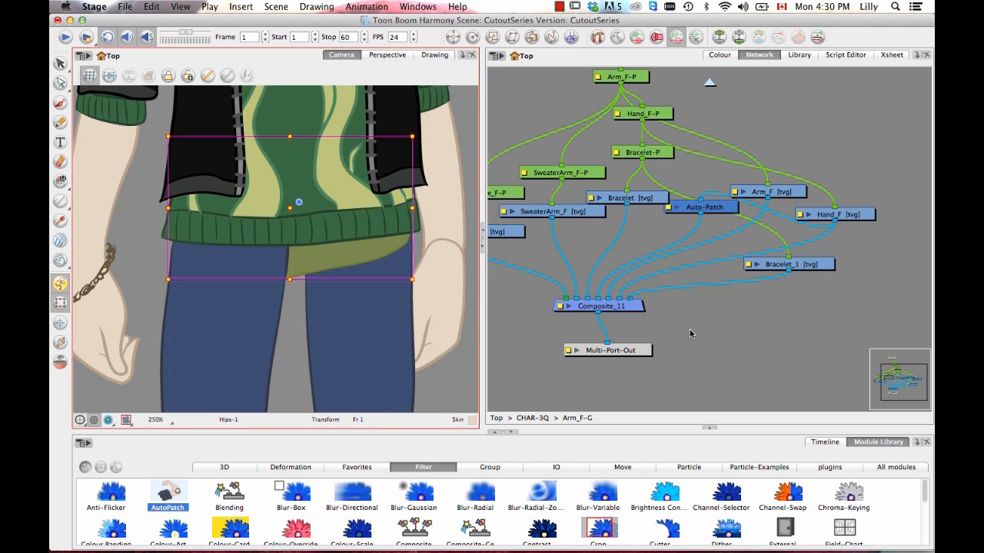
key(space)
click(691, 329)
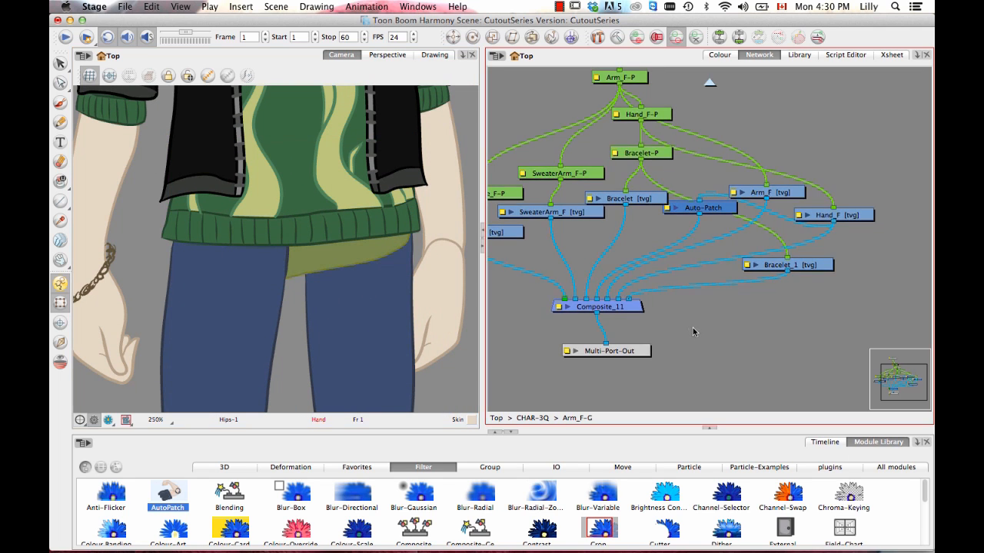
key(o)
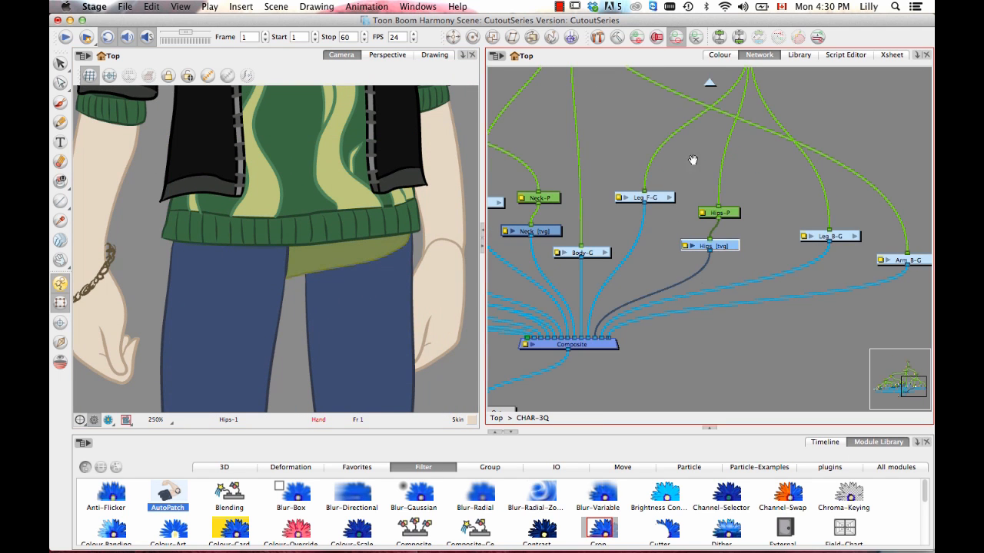
Step: Reorder the Hips connection in the Composite so that it sits behind Leg_B-G, and shift the Hips module slightly
drag(656, 308, 670, 285)
drag(591, 298, 596, 299)
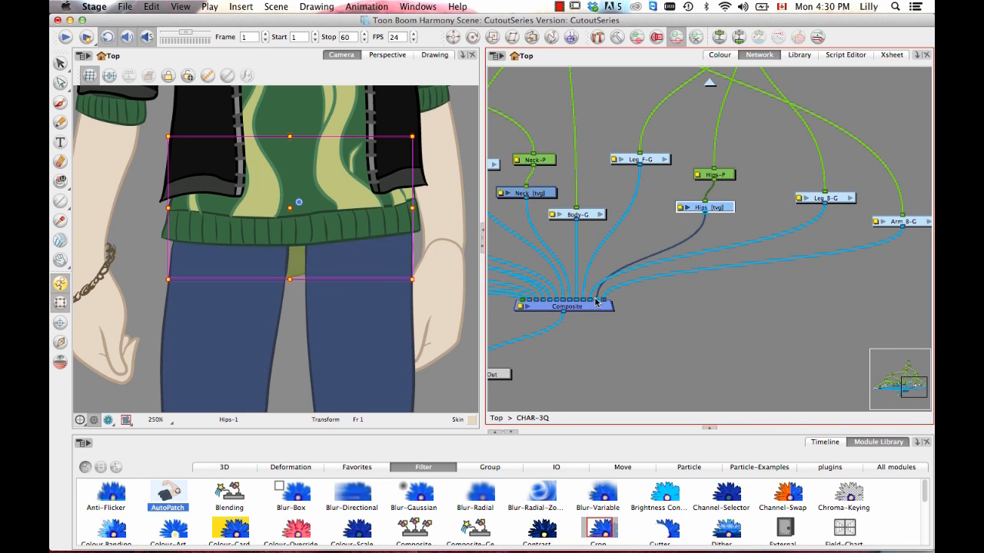
click(662, 321)
drag(715, 228, 738, 211)
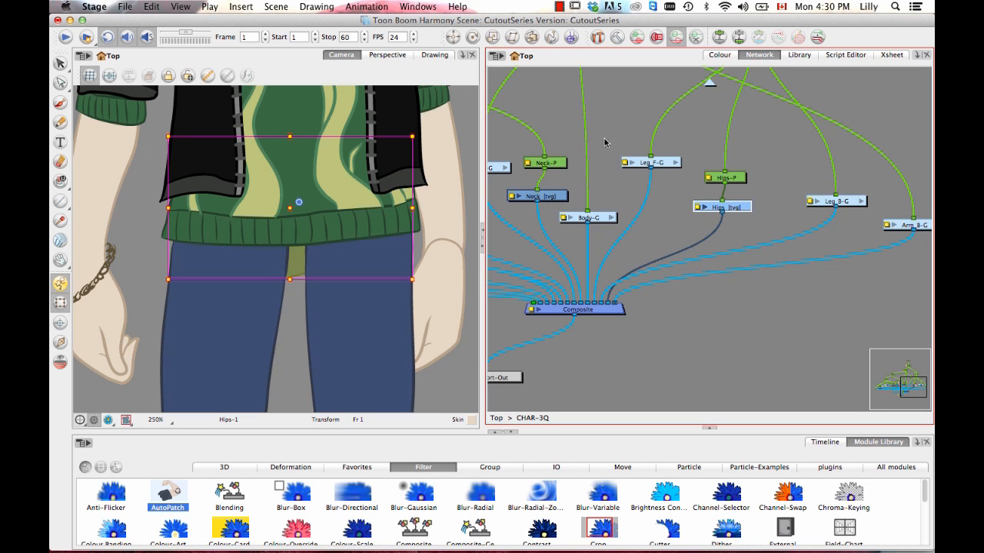
Step: Add an AutoPatch module fed by Hips, connect it to the Composite between Body-G and Leg_F-G, and tidy both modules
drag(173, 501, 679, 269)
key(2)
key(2)
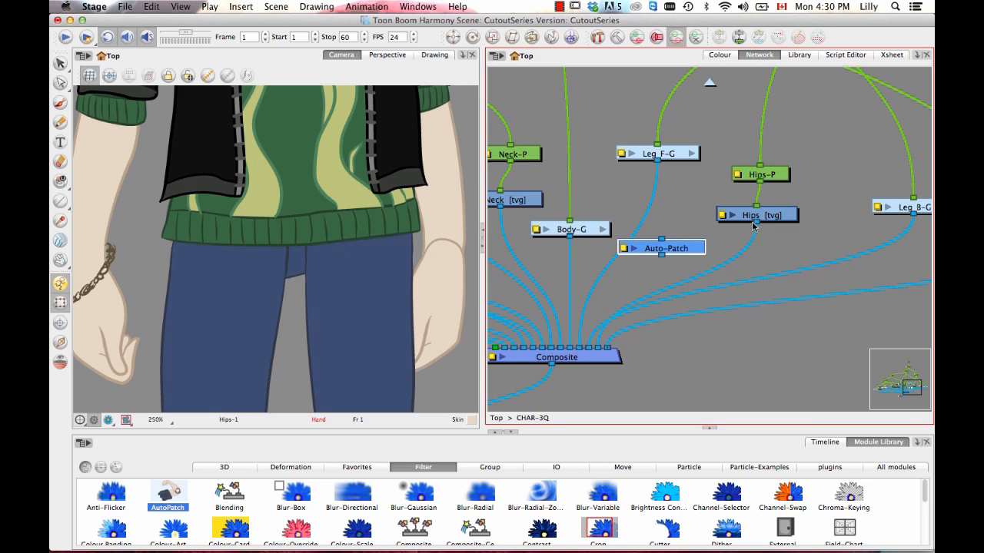
drag(757, 222, 576, 348)
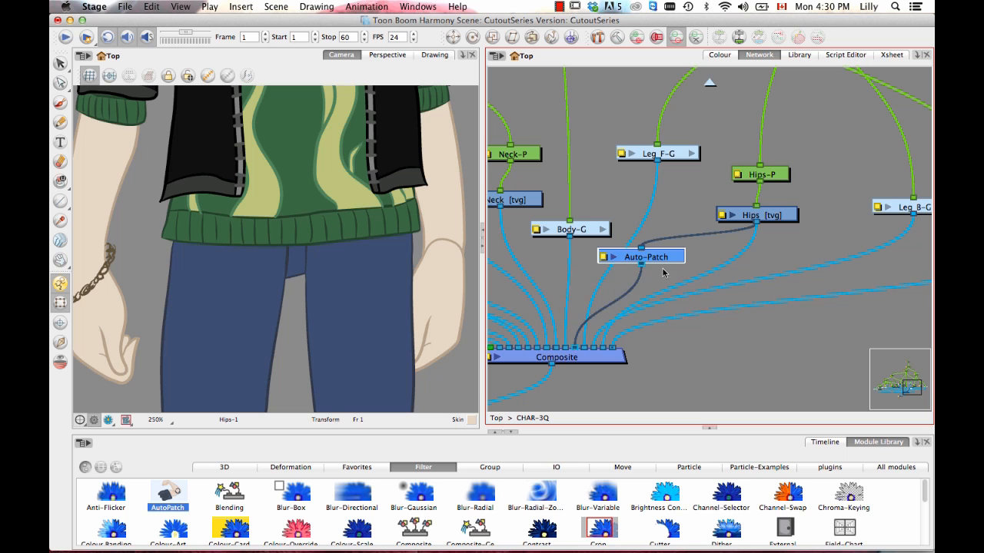
drag(665, 258, 632, 264)
drag(767, 217, 763, 216)
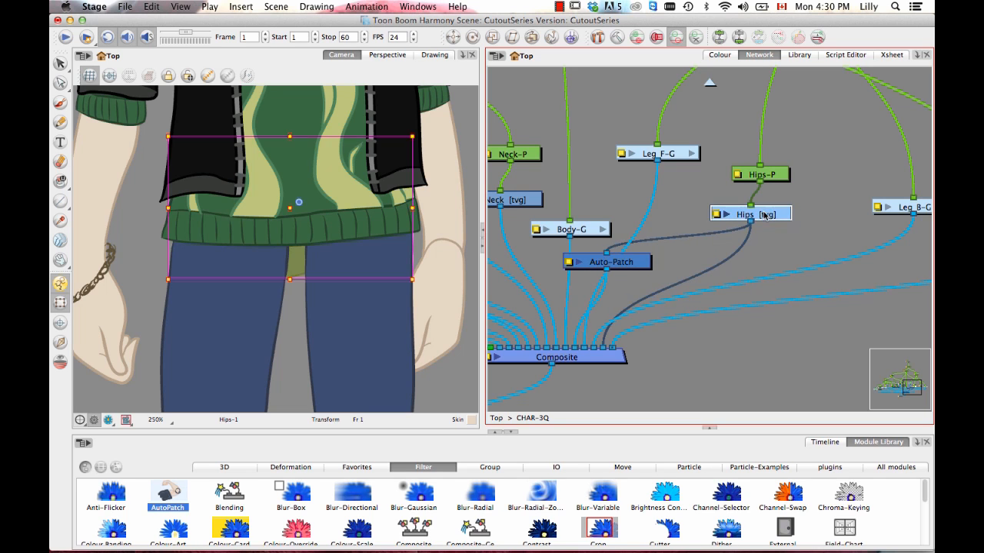
Step: Transfer all the artwork of the Hips drawing from its Line Art layer to its Colour Art layer
click(433, 56)
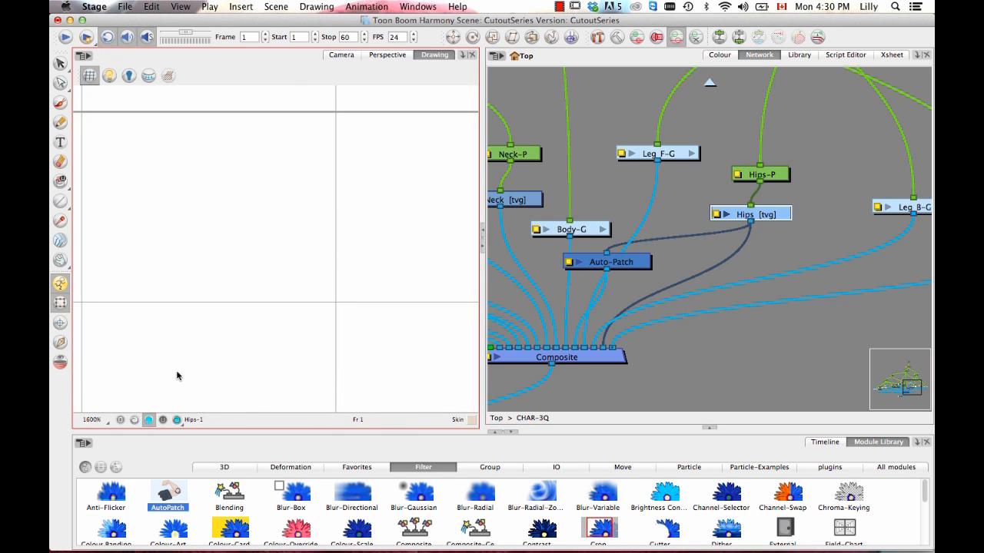
click(136, 420)
drag(282, 290, 356, 283)
key(1)
drag(462, 202, 328, 290)
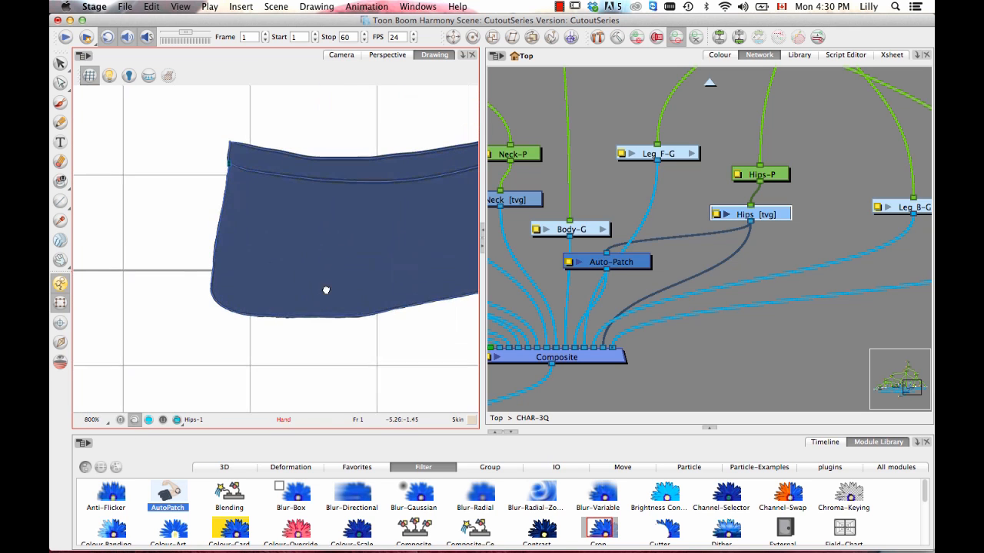
drag(342, 191, 231, 217)
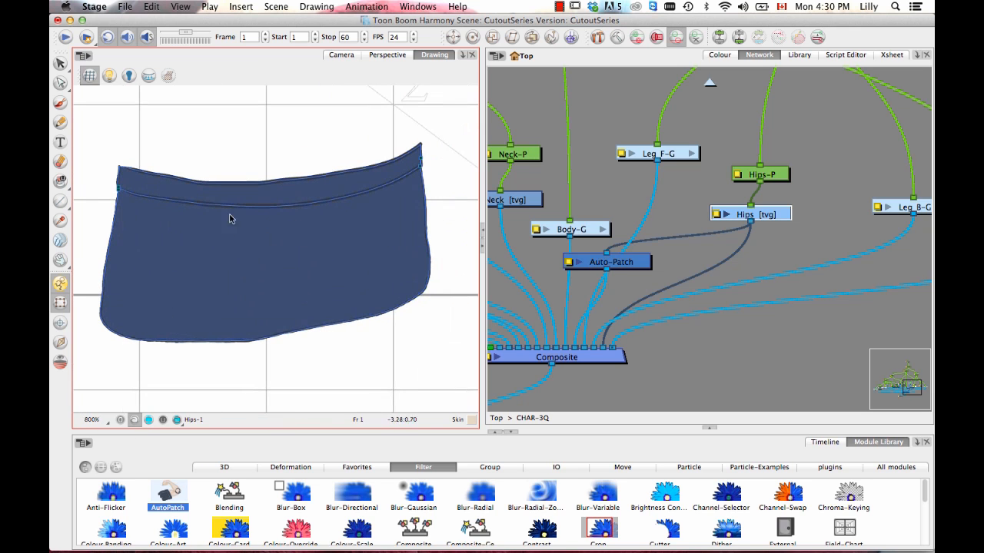
click(60, 64)
click(708, 427)
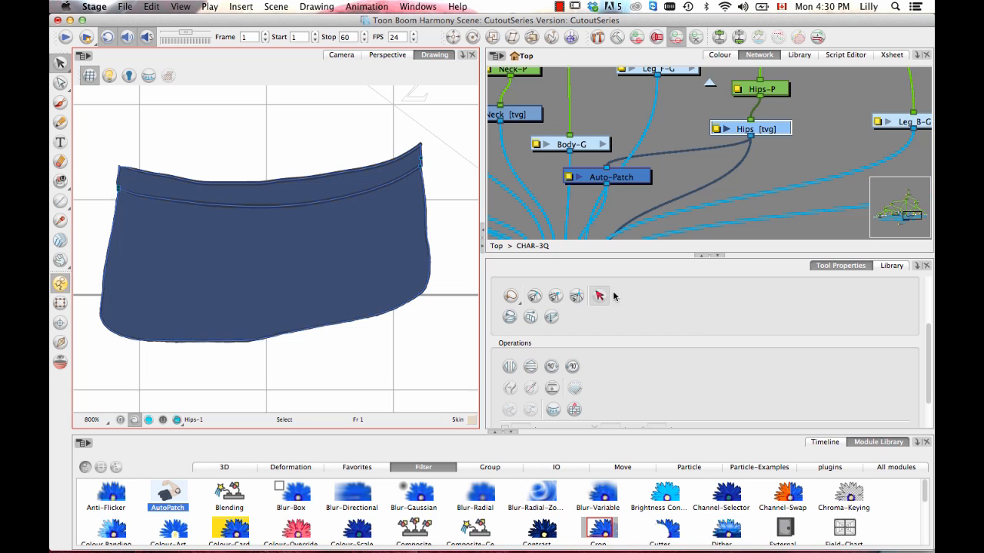
click(338, 270)
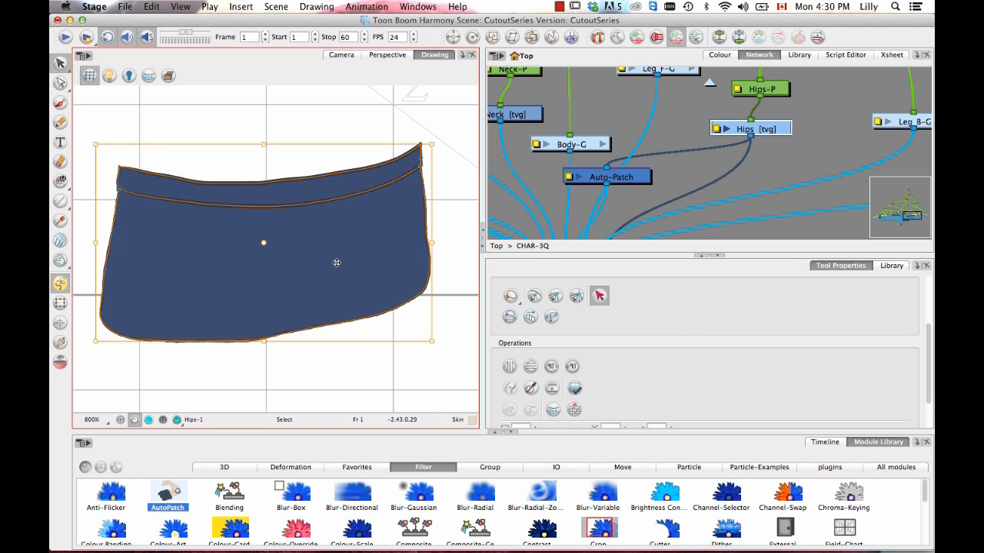
key(super+x)
click(150, 419)
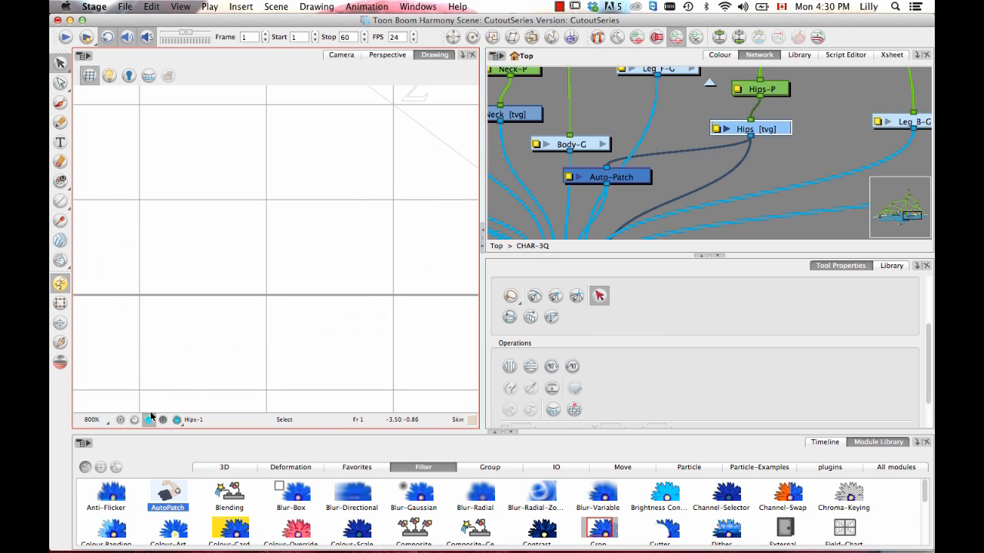
key(super+v)
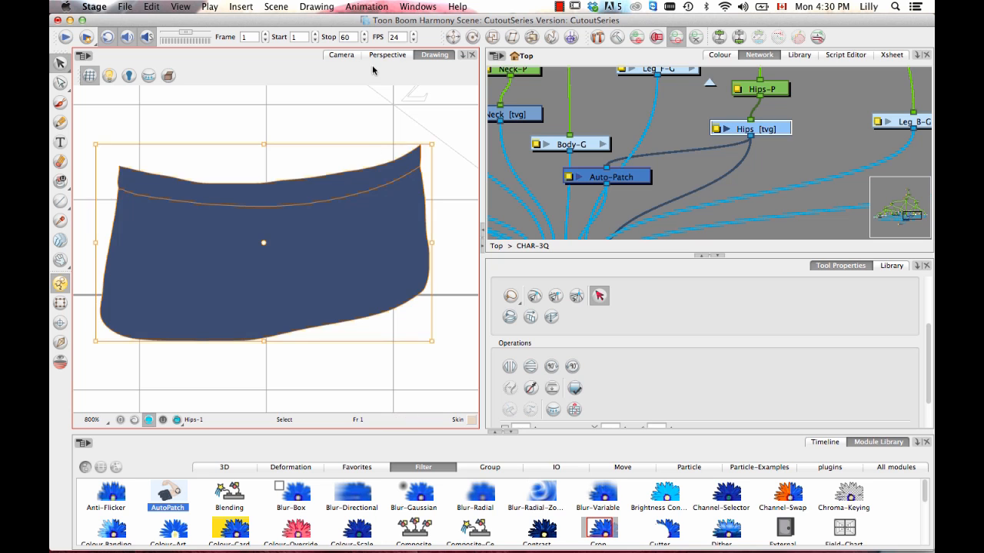
Step: Examine the patched hips in the Camera view, selecting the back leg and clearing the selection
click(342, 55)
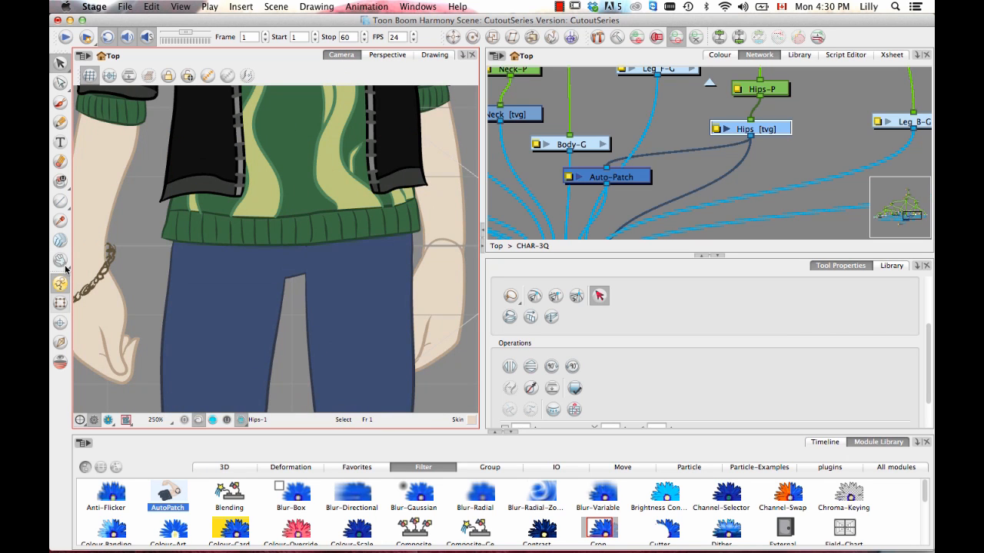
click(61, 303)
click(382, 336)
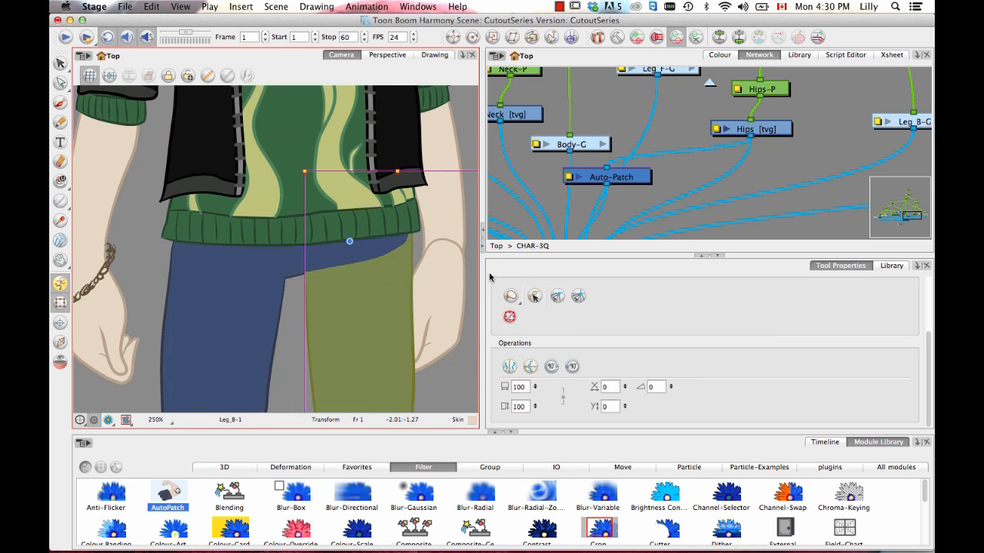
click(747, 189)
drag(366, 262, 303, 313)
key(2)
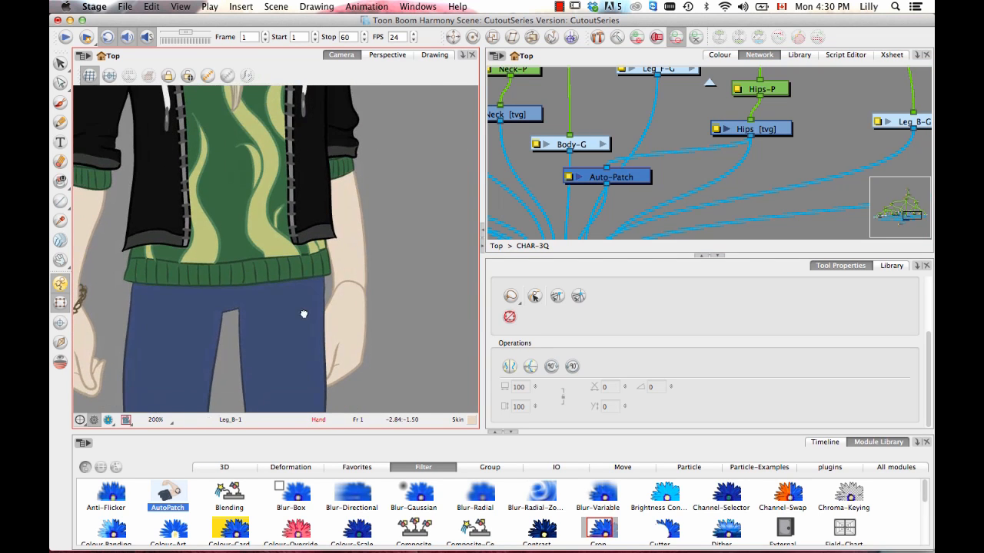
Step: Locate the back hand's module in the network, reorder its Composite_9 connection behind Arm_B, and spread out the surrounding modules
click(345, 314)
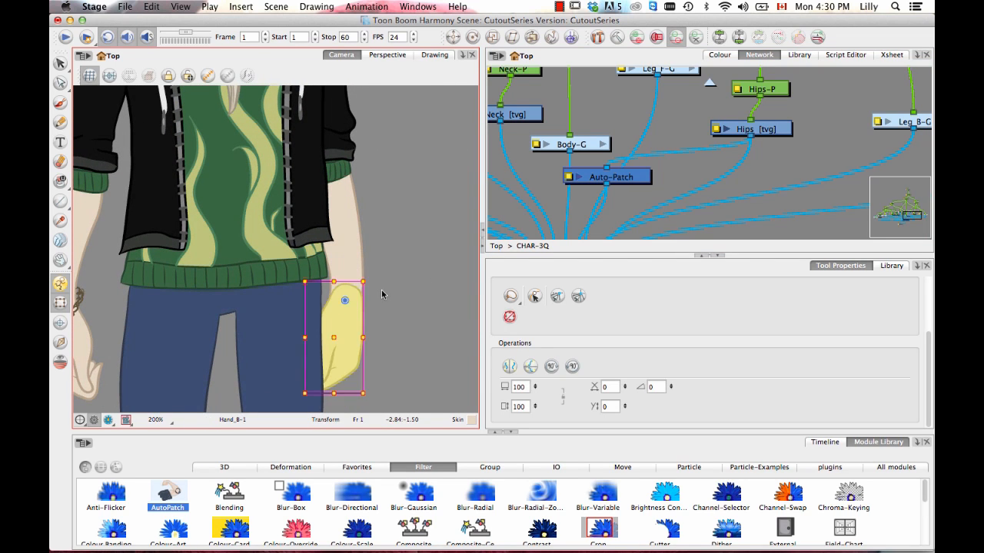
drag(786, 174, 750, 134)
key(o)
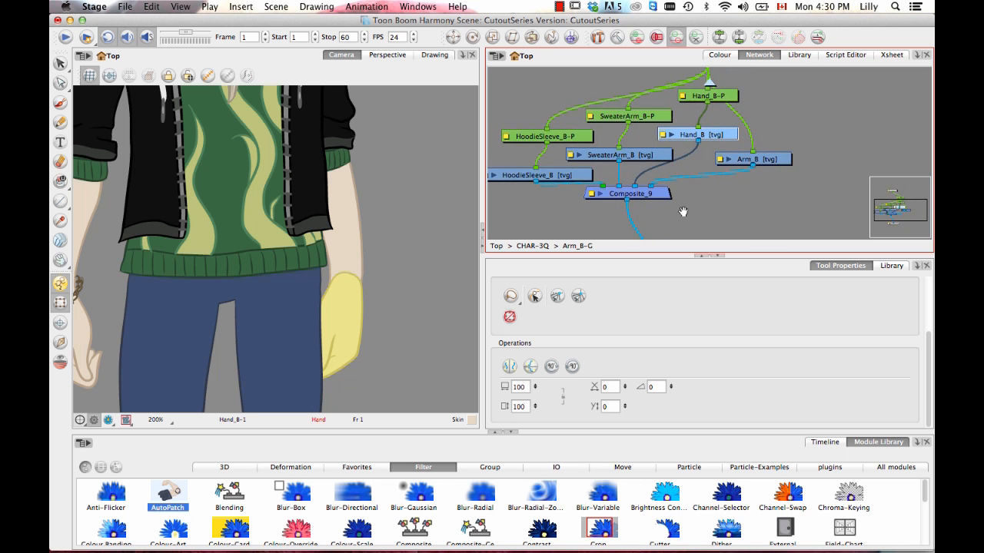
drag(683, 211, 669, 138)
drag(614, 118, 641, 159)
drag(646, 155, 642, 206)
drag(641, 204, 658, 204)
drag(698, 175, 676, 174)
drag(646, 151, 770, 163)
drag(715, 201, 722, 186)
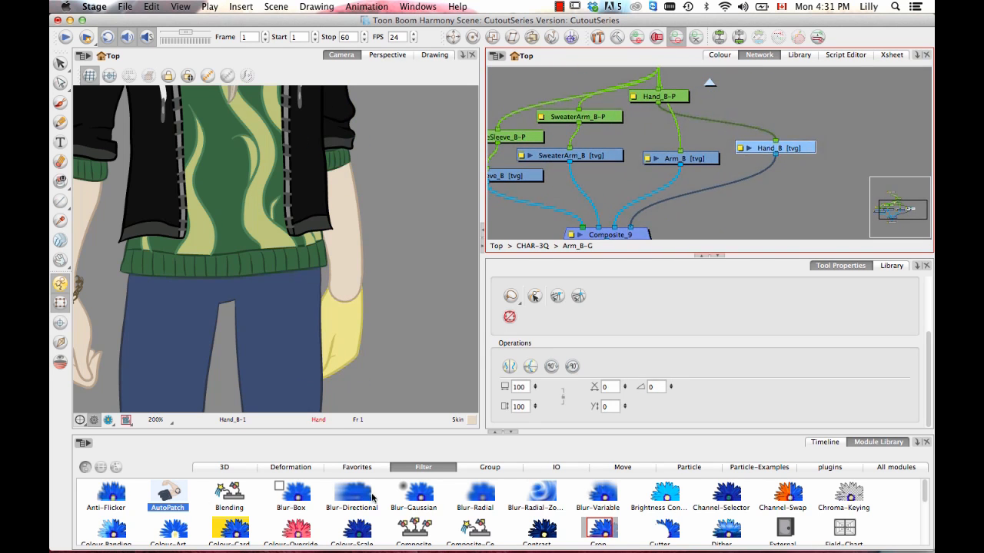
Step: Add an AutoPatch module fed by Hand_B and connect it to Composite_9 between SweaterArm_B and Arm_B
drag(168, 496, 630, 174)
drag(630, 182, 609, 227)
drag(777, 153, 630, 168)
Step: Select all the artwork on the Line Art layer of the Hand_B drawing and return to the Camera view
click(780, 147)
click(434, 55)
key(1)
key(1)
click(135, 419)
key(2)
click(60, 63)
click(307, 245)
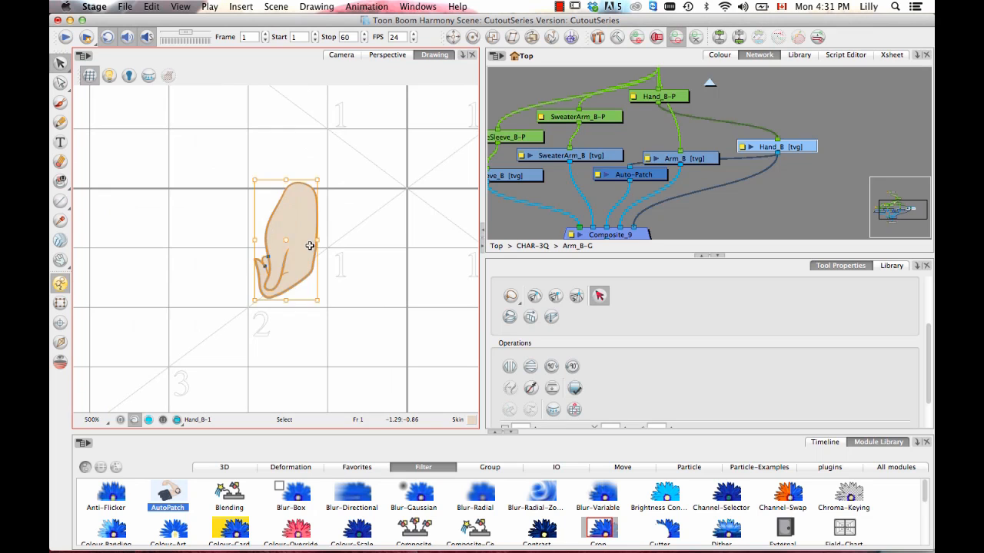
click(349, 56)
Step: Select the front hoodie sleeve with the Transform tool in the Camera view and locate its module in the network
drag(268, 264, 286, 270)
click(285, 270)
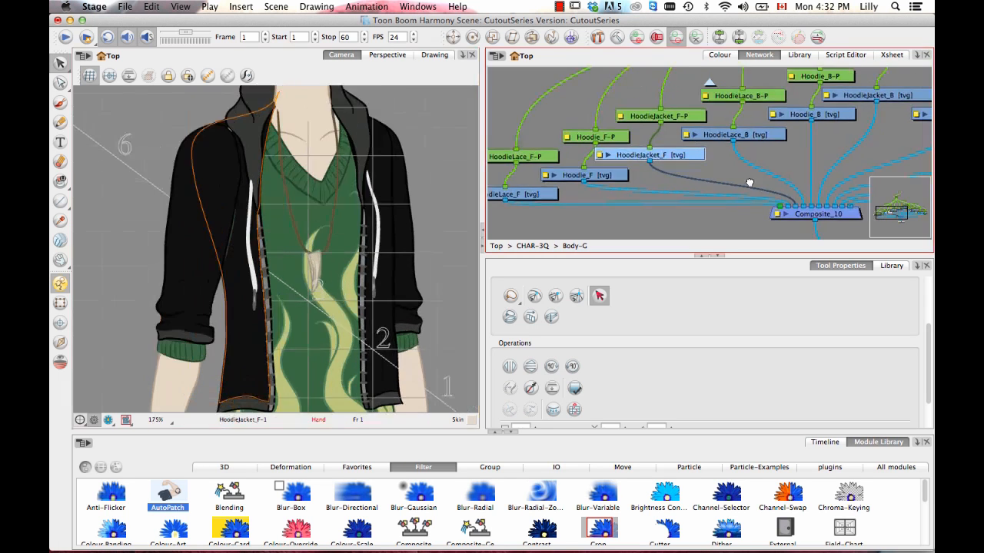
key(shift+t)
click(178, 256)
key(o)
Step: Select the artwork near the cuff of the HoodieSleeve_F drawing on its Line Art layer and switch to Colour Art
click(434, 55)
key(2)
key(2)
key(2)
click(61, 63)
click(599, 380)
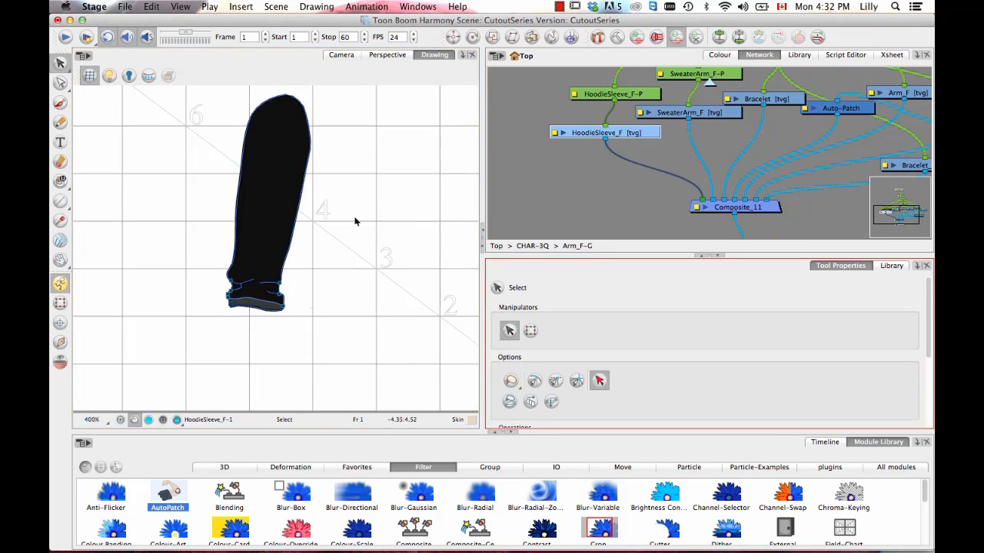
click(259, 282)
click(148, 420)
key(1)
key(1)
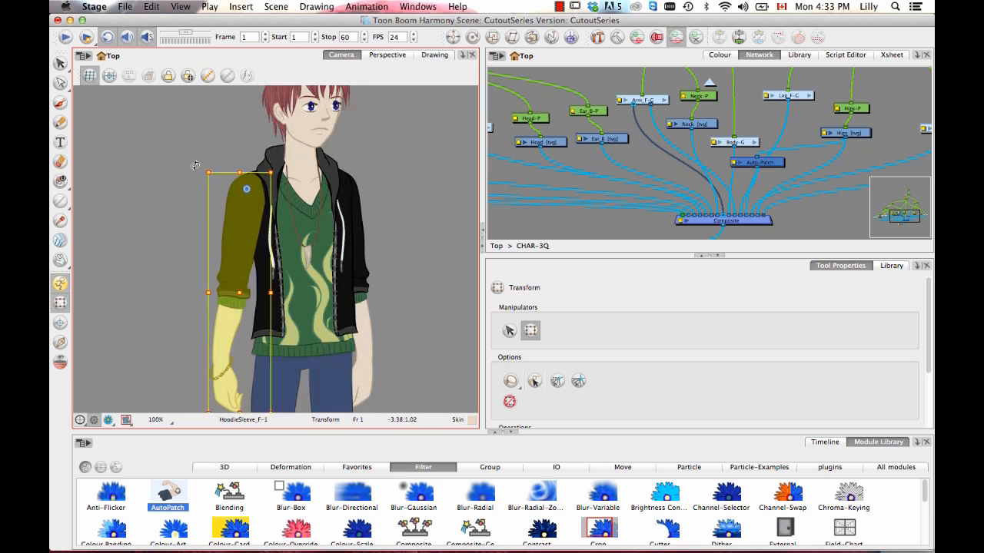
Step: Undo the last rotation of the front sweater arm in the Camera view and deselect the arm
click(411, 253)
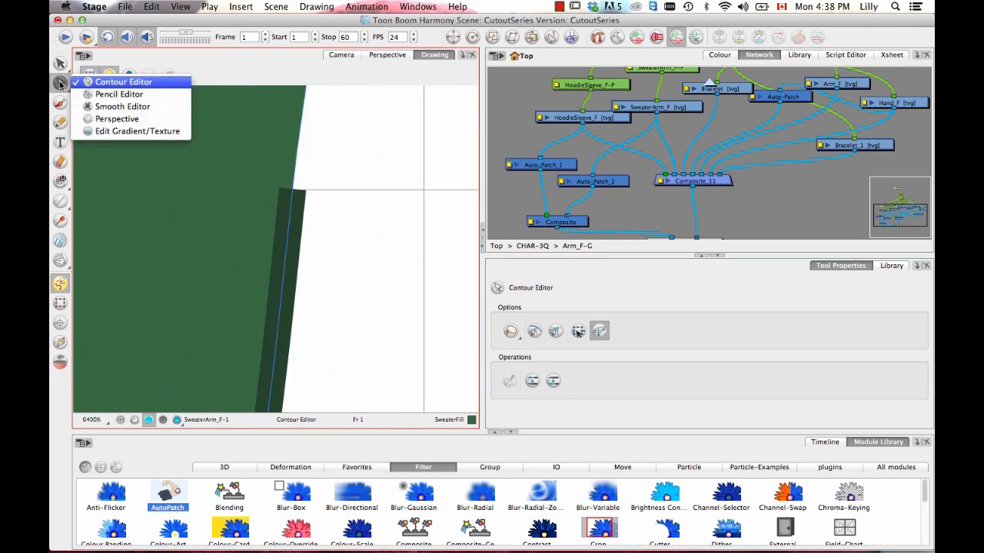
click(350, 57)
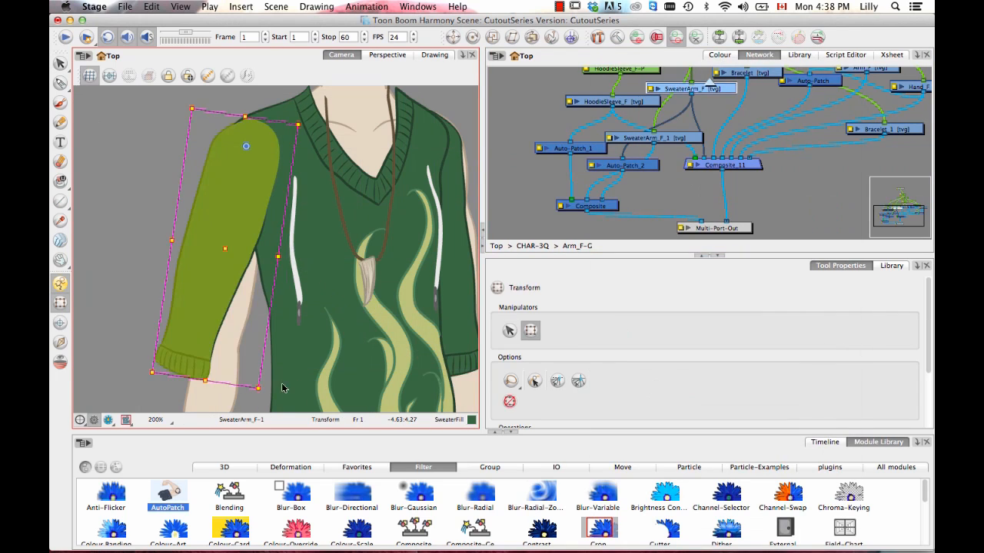
key(super+z)
click(141, 265)
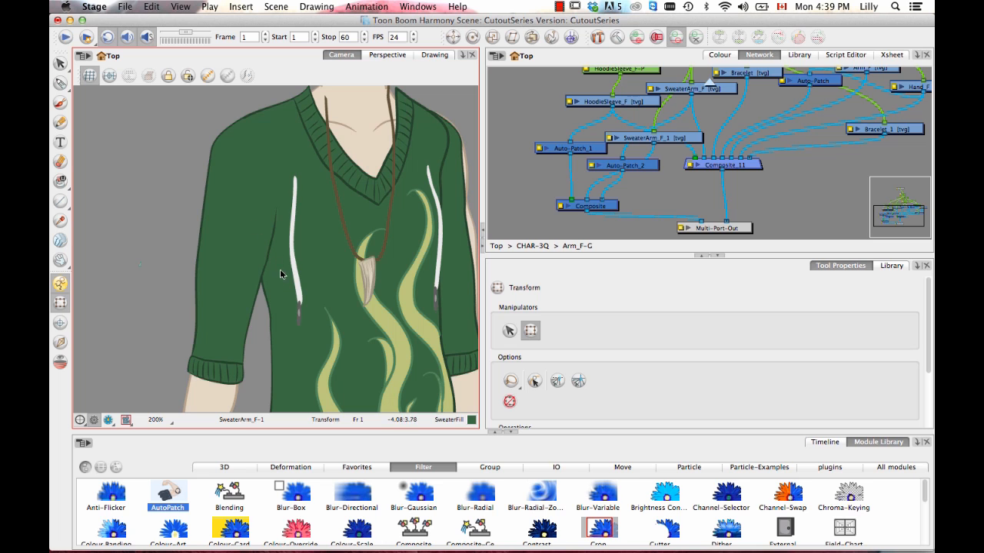
Step: Examine the SweaterArm_F drawing, comparing the stroke on its Underlay layer with the sleeve outline on its Line Art layer
drag(643, 190, 676, 187)
click(243, 250)
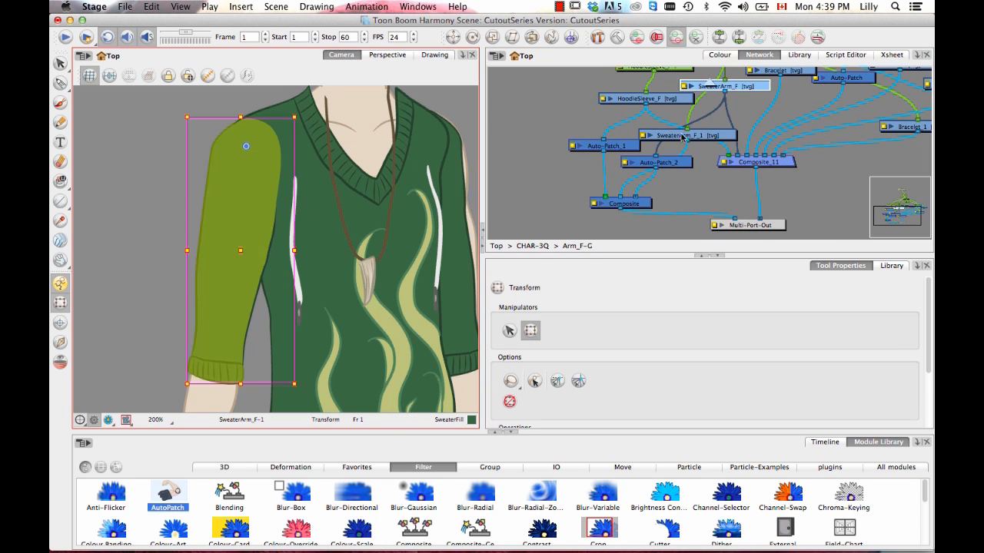
click(435, 55)
drag(333, 323, 349, 266)
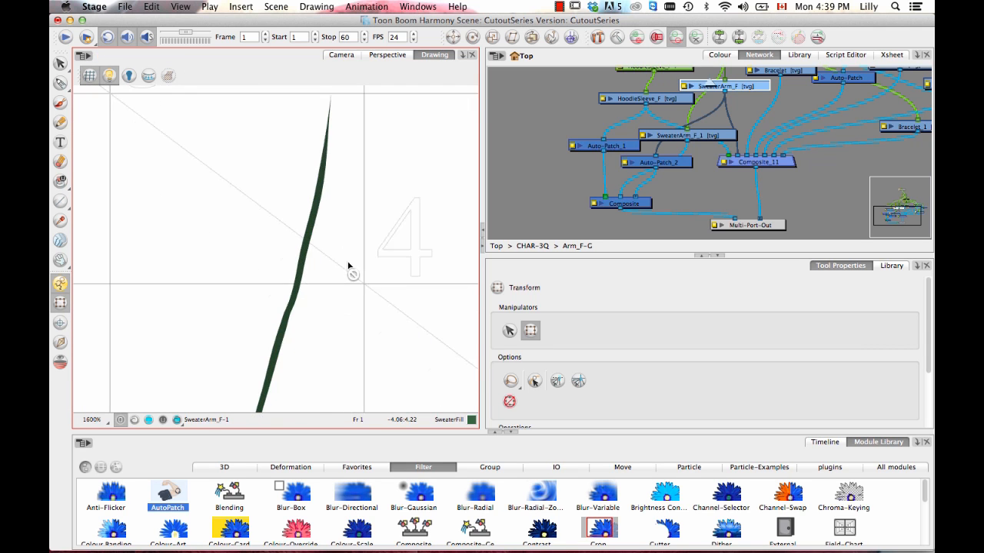
key(1)
drag(247, 388, 332, 281)
click(135, 419)
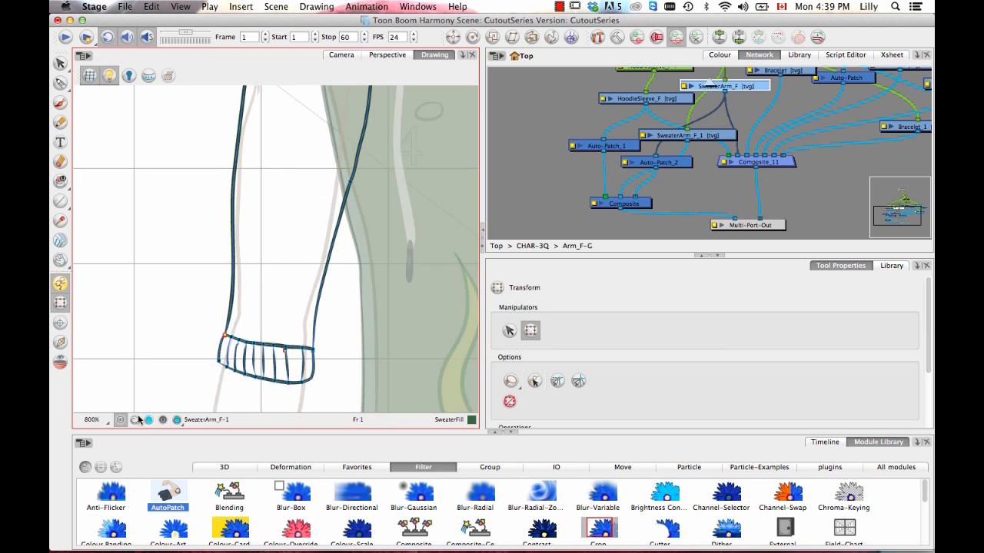
drag(269, 286, 234, 350)
drag(305, 316, 316, 300)
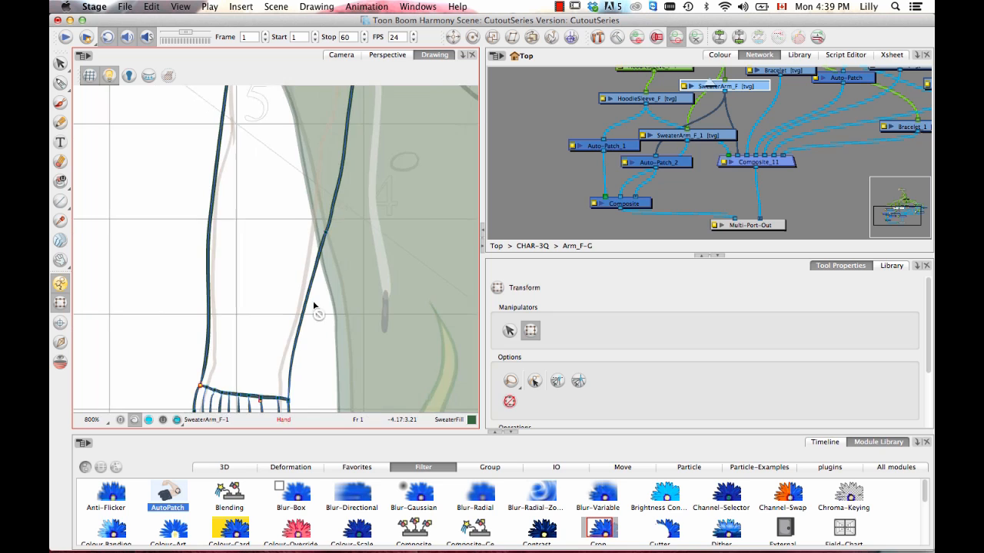
key(1)
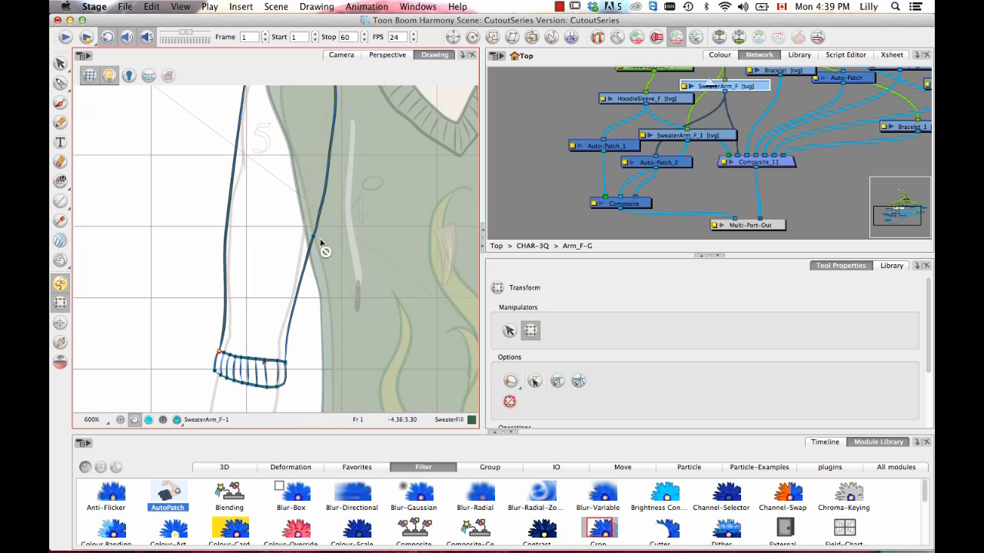
click(122, 420)
key(2)
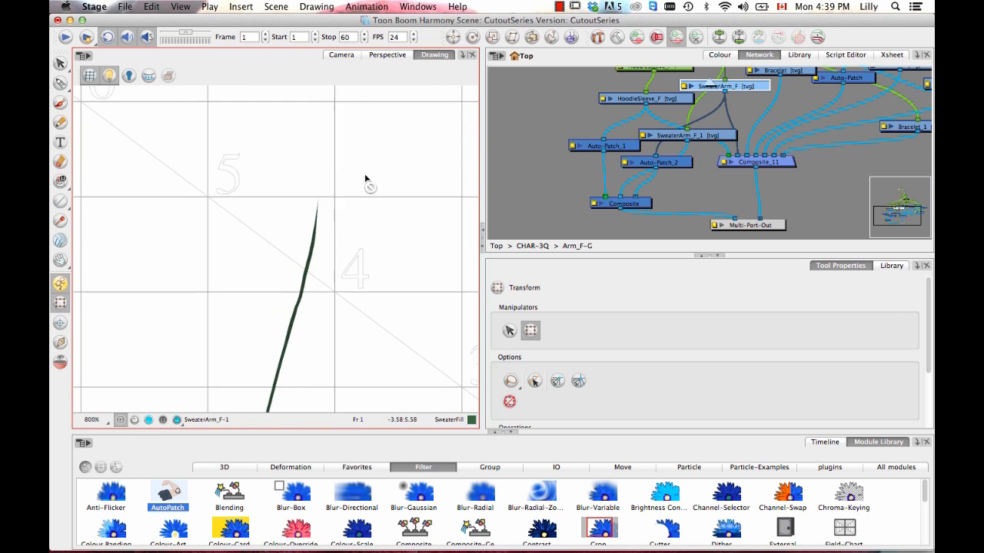
key(2)
key(2)
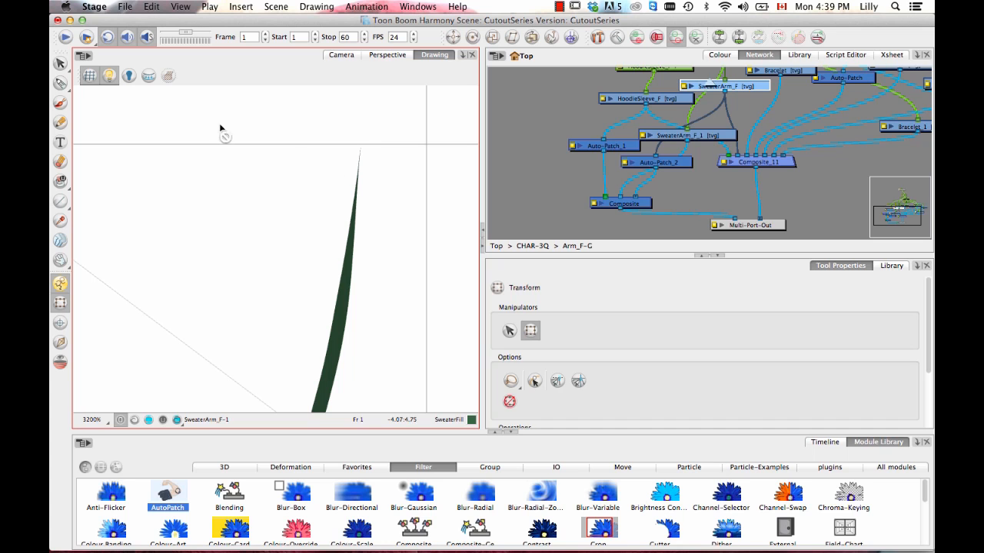
Step: Inspect the upper end of the sweater arm's underlay stroke with the Pencil Editor and return to the Camera view
click(60, 82)
drag(60, 83, 100, 95)
drag(435, 193, 378, 143)
click(257, 194)
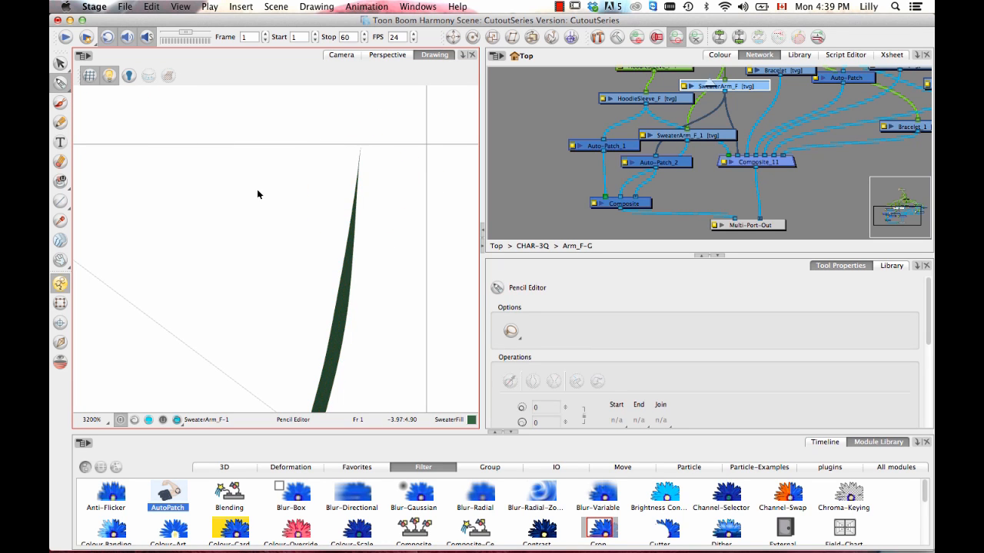
click(341, 54)
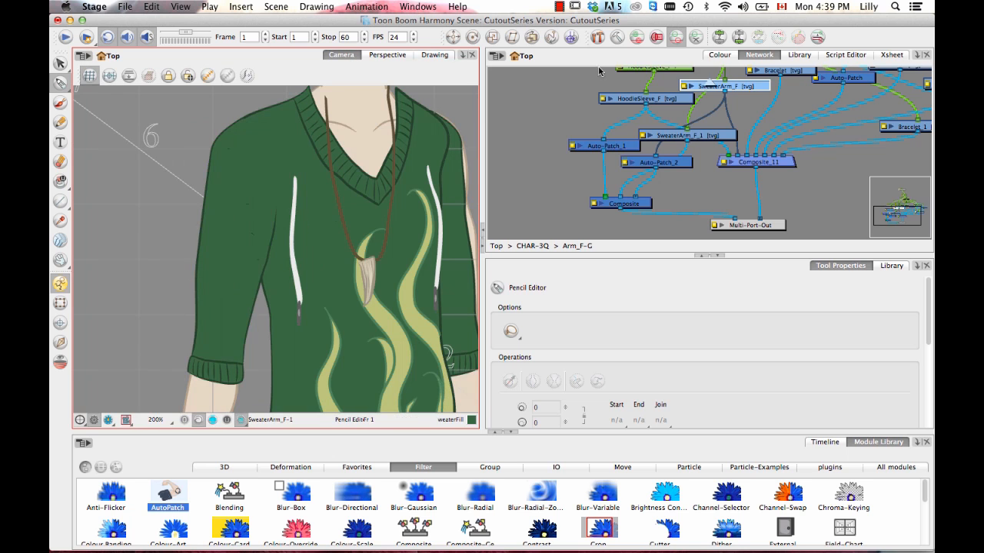
Step: Move Auto-Patch_1, HoodieSleeve_F and its peg away from the sweater arm modules to clear the network layout
drag(721, 164, 735, 174)
scroll(734, 174, left, 5)
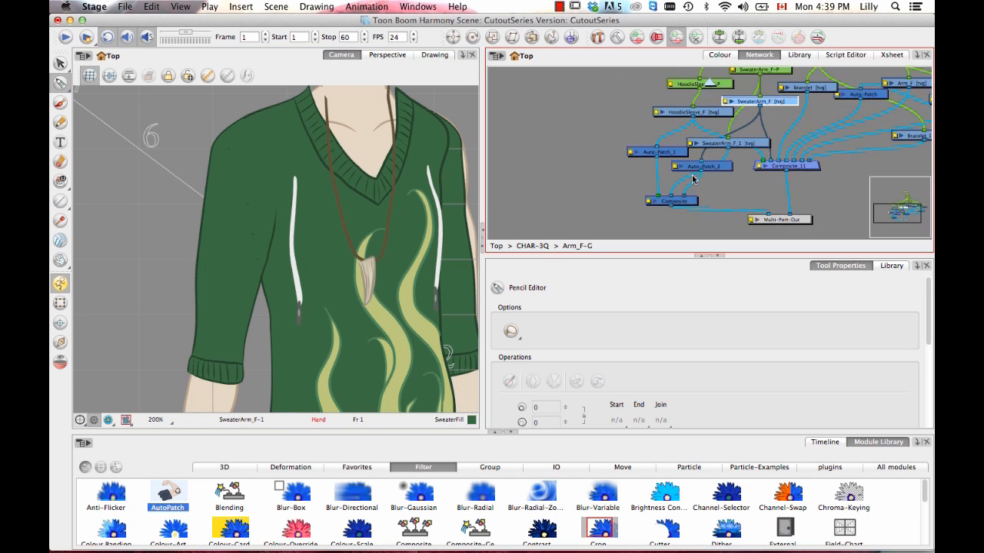
drag(654, 151, 598, 161)
drag(708, 106, 661, 179)
drag(717, 126, 633, 100)
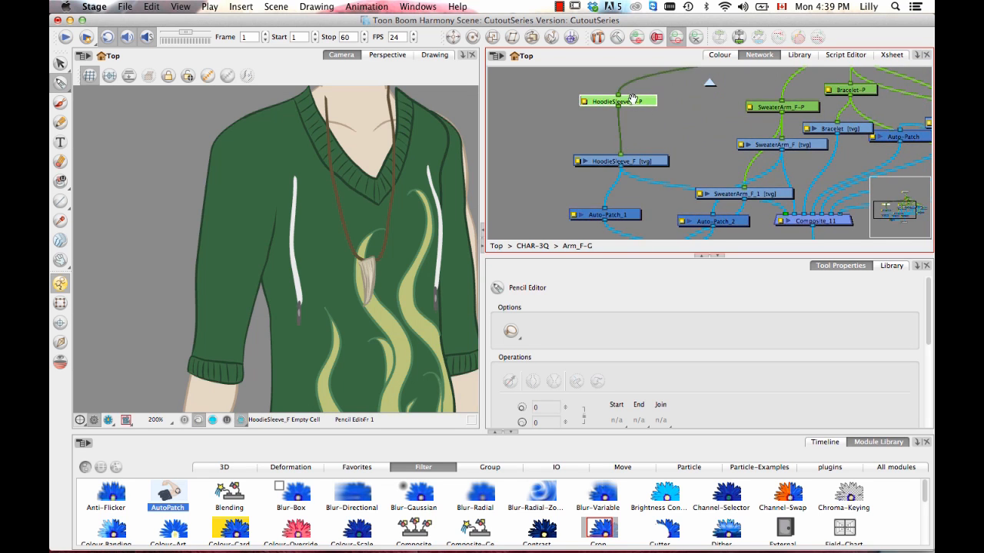
drag(693, 157, 647, 83)
Step: Enlarge the Network view and reposition SweaterArm_F-P, SweaterArm_F_1 and Auto-Patch_2 so their connections to the Composite are easy to follow
click(718, 256)
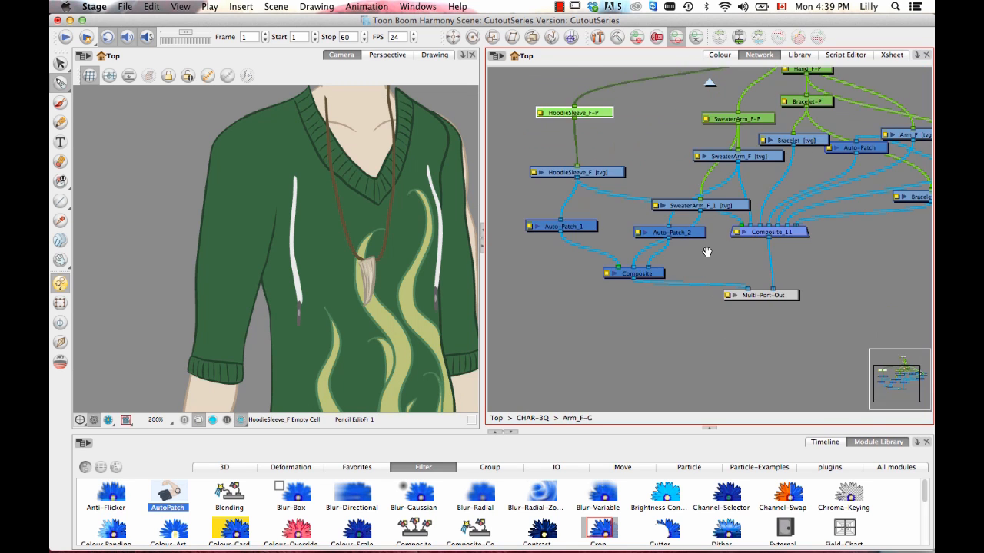
scroll(708, 246, up, 5)
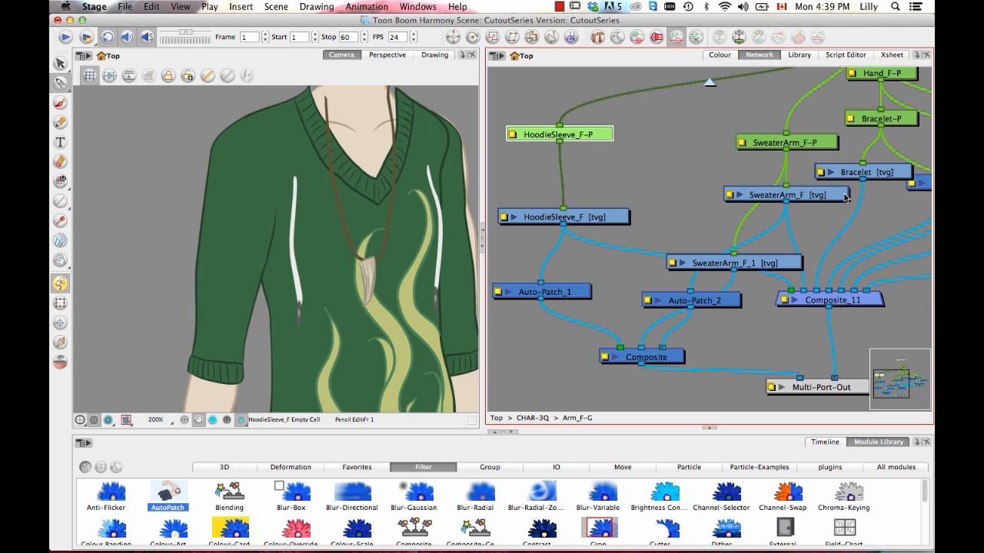
drag(800, 146, 720, 99)
drag(773, 261, 691, 251)
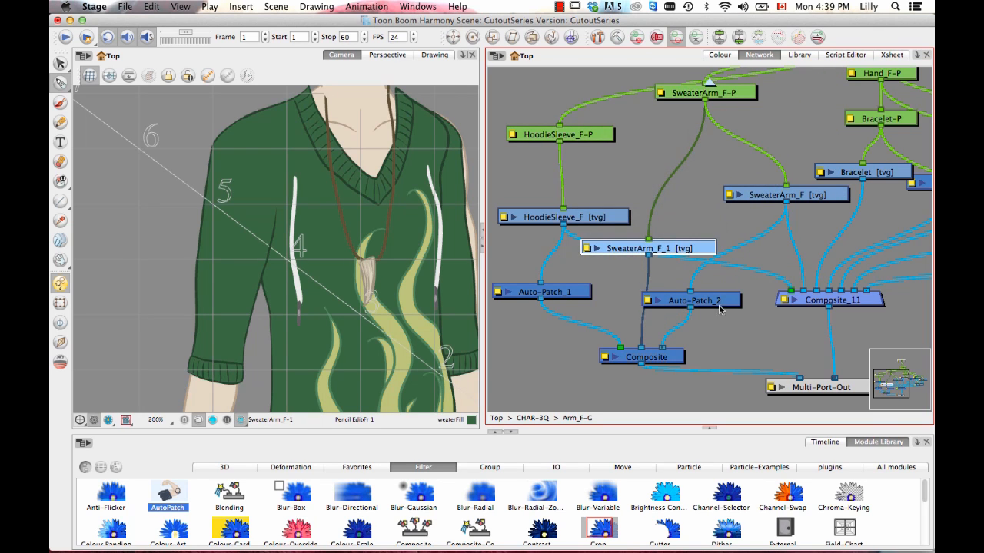
drag(719, 306, 739, 307)
drag(690, 248, 695, 246)
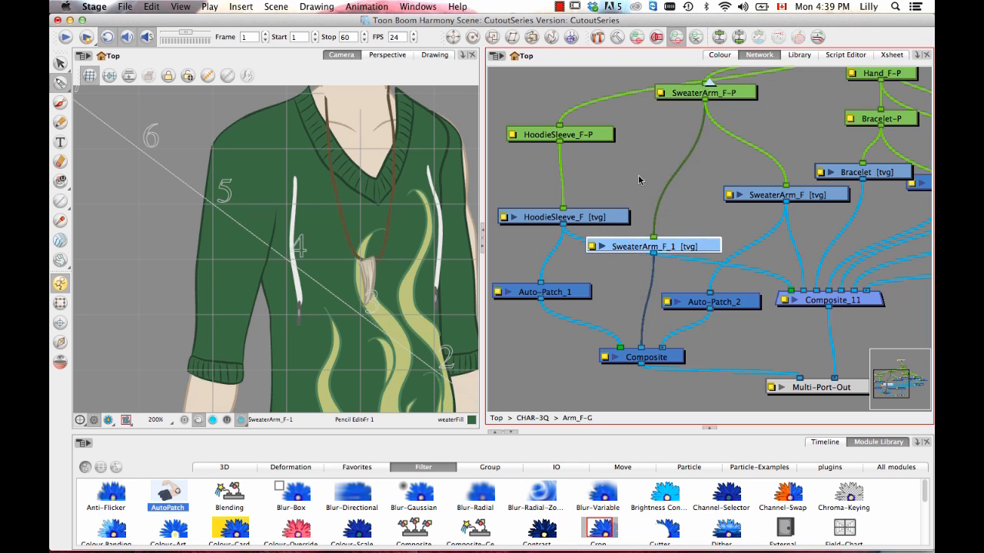
Step: Move the HoodieSleeve_F drawing and its peg away from the sweater arm modules and lower the SweaterArm_F-P peg
drag(603, 217, 572, 210)
drag(745, 94, 746, 115)
drag(593, 135, 584, 127)
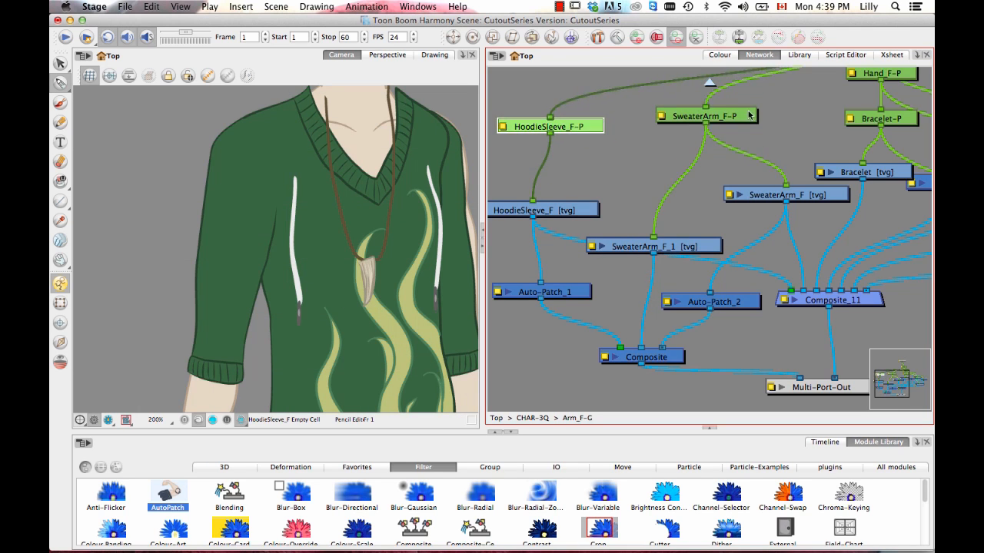
drag(750, 115, 749, 116)
Step: Rename the SweaterArm_F_1 drawing module as SweaterArm_F_OL in its layer properties
click(691, 246)
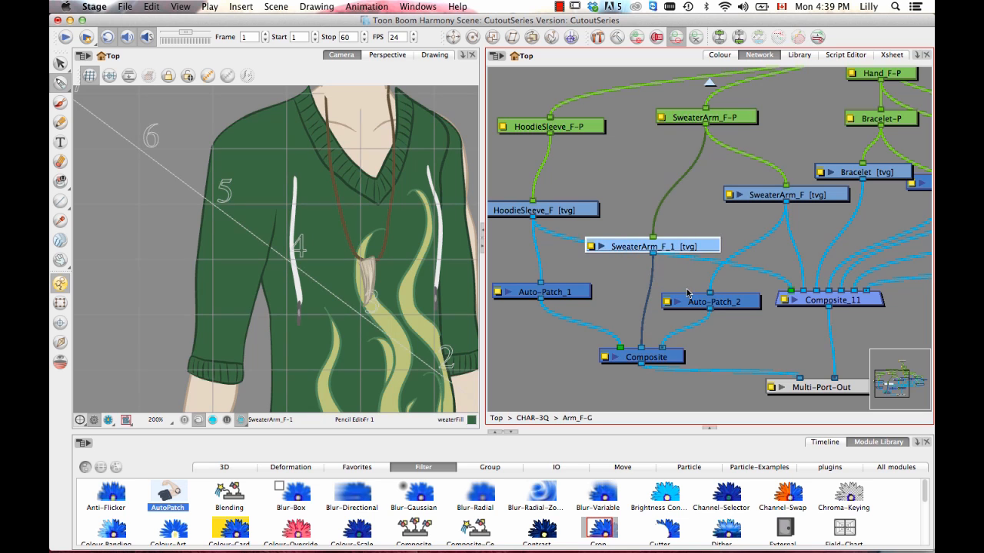
click(590, 247)
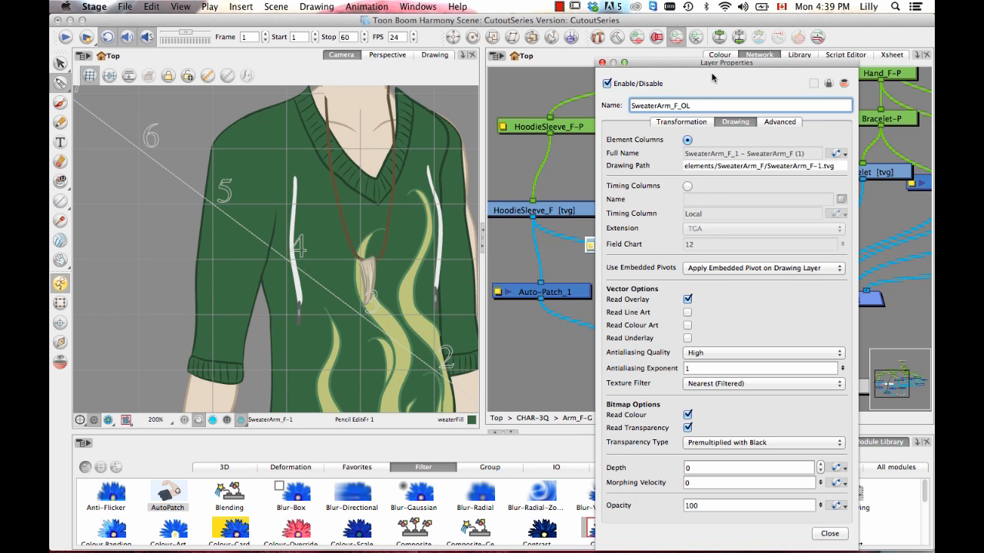
key(Return)
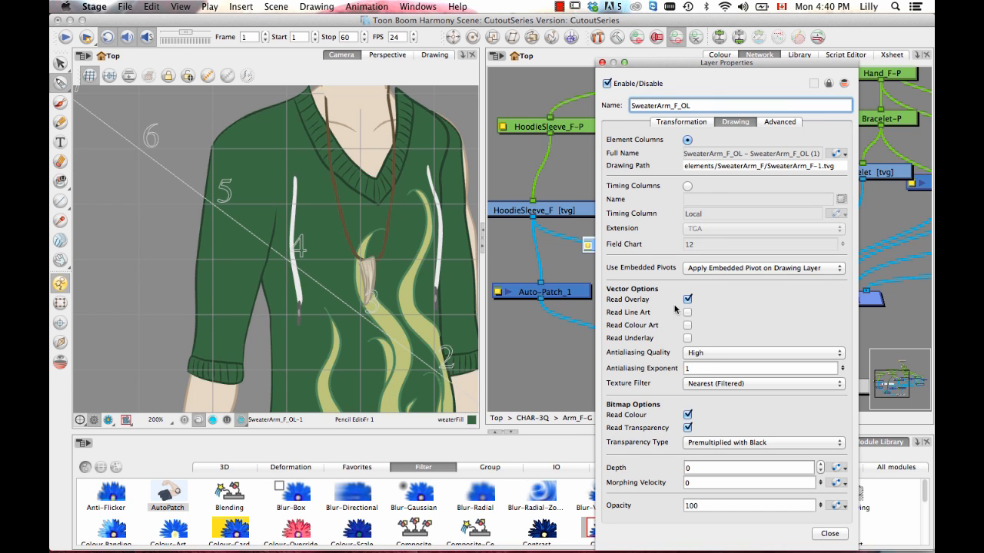
click(603, 63)
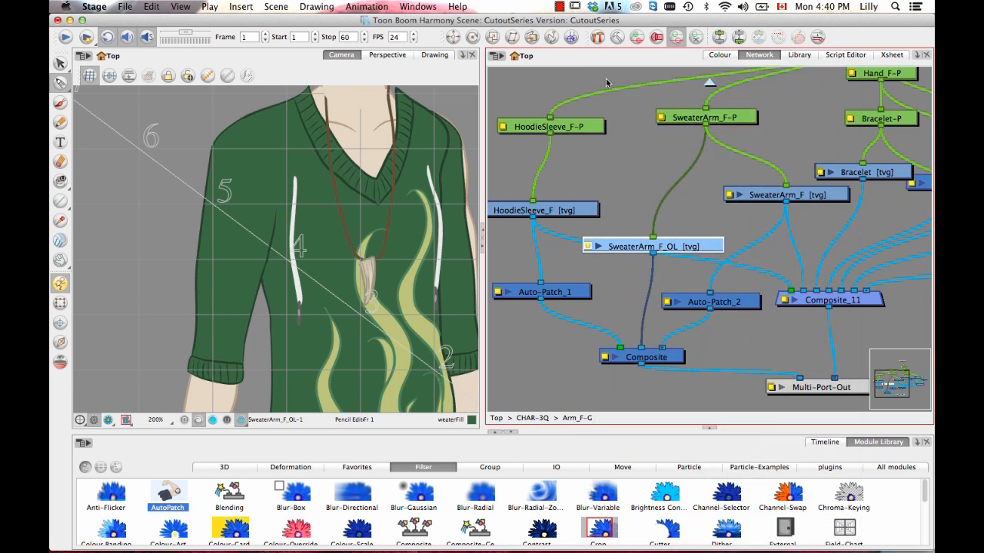
Step: Reposition the Composite beneath the sleeve patches and move Multi-Port-Out lower in the network
click(706, 290)
drag(670, 363, 674, 360)
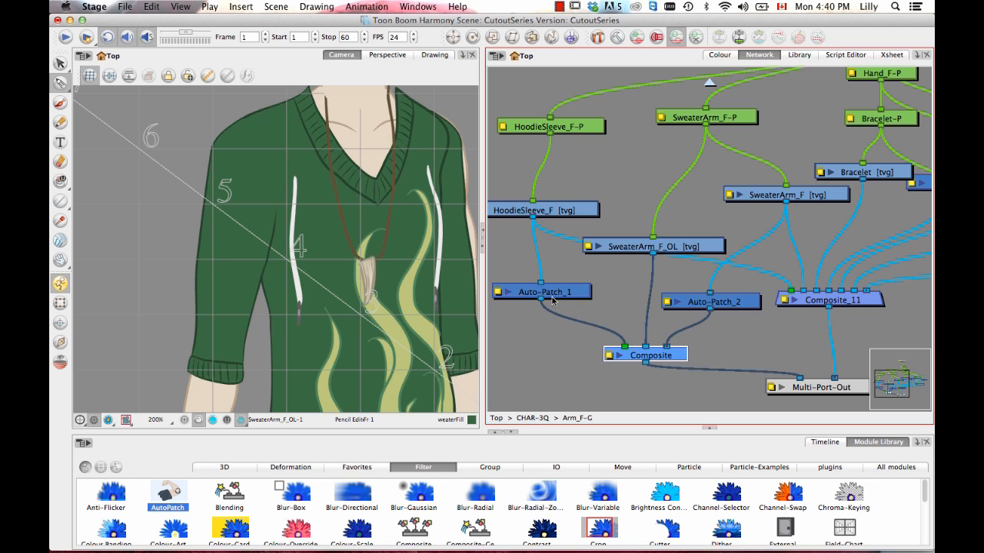
drag(674, 360, 666, 364)
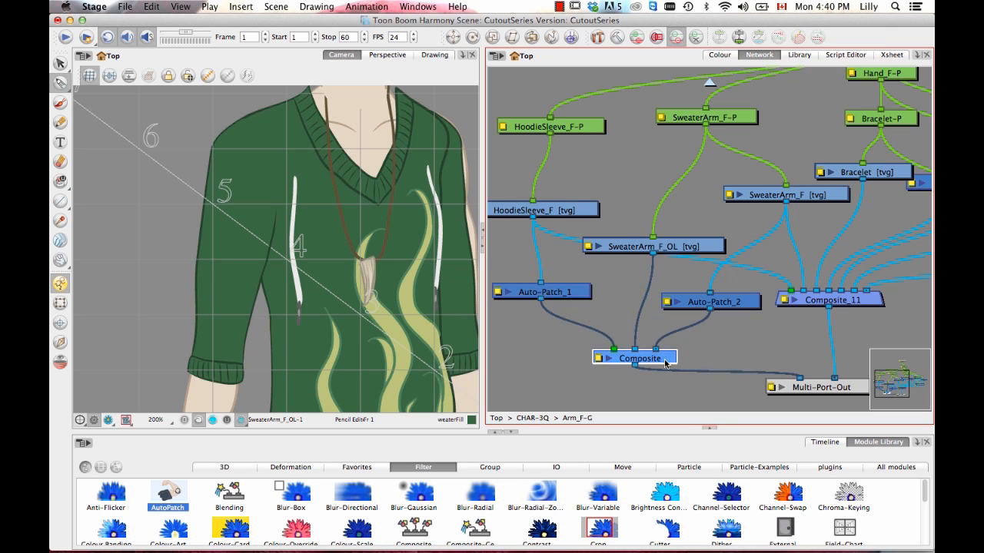
drag(816, 395, 792, 420)
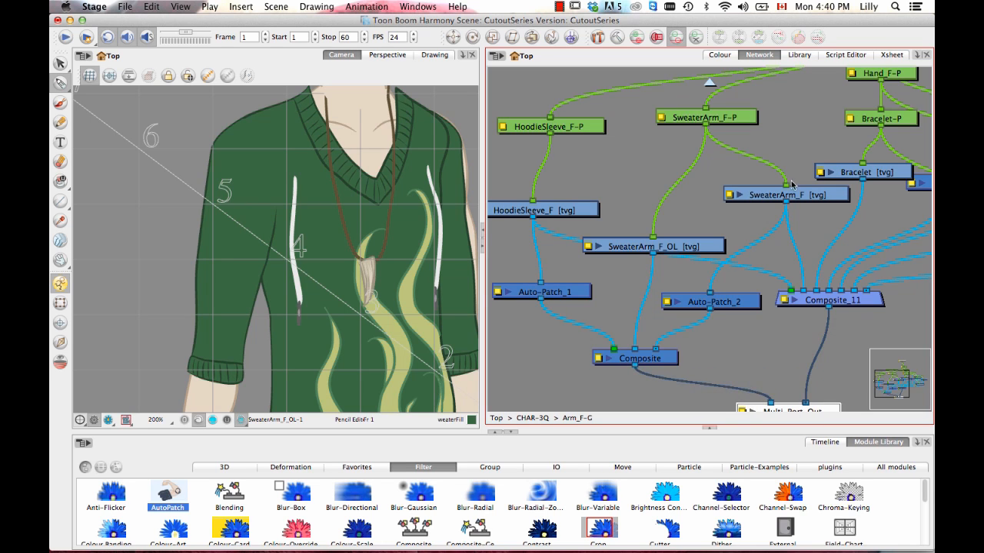
Step: Space out Multi-Port-In and the Arm_F-P peg above the branches of the front arm network
scroll(723, 262, down, 3)
scroll(723, 261, right, 2)
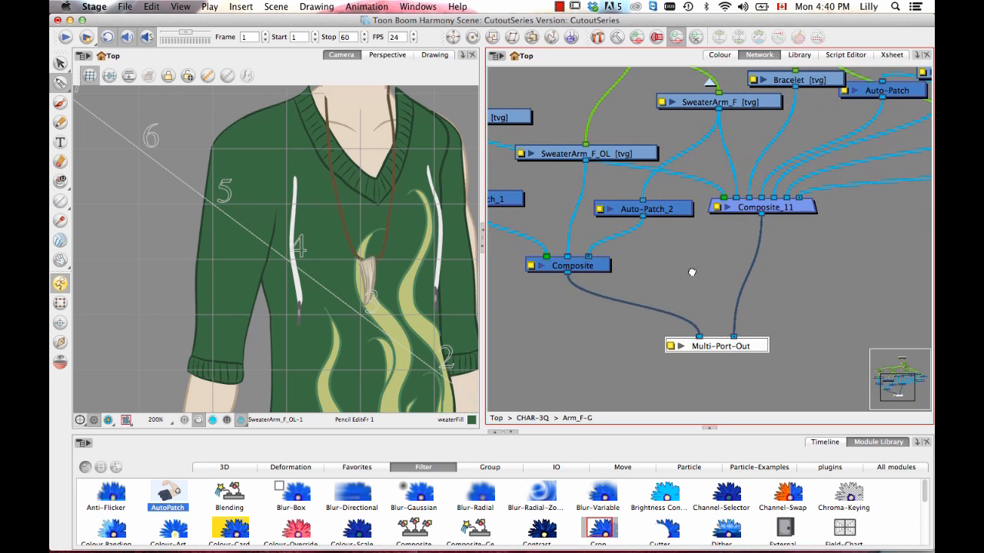
scroll(701, 284, down, 4)
scroll(788, 156, up, 3)
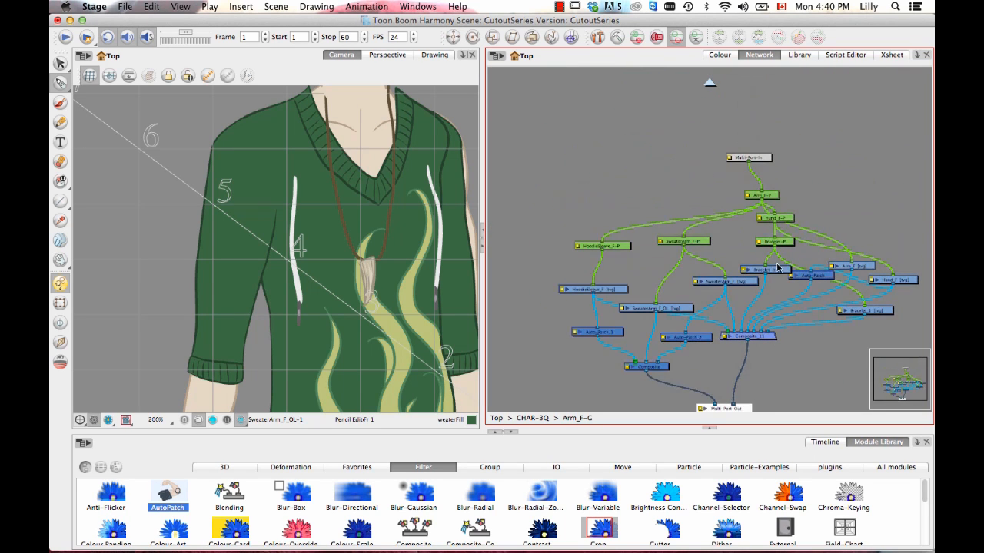
drag(772, 194, 720, 125)
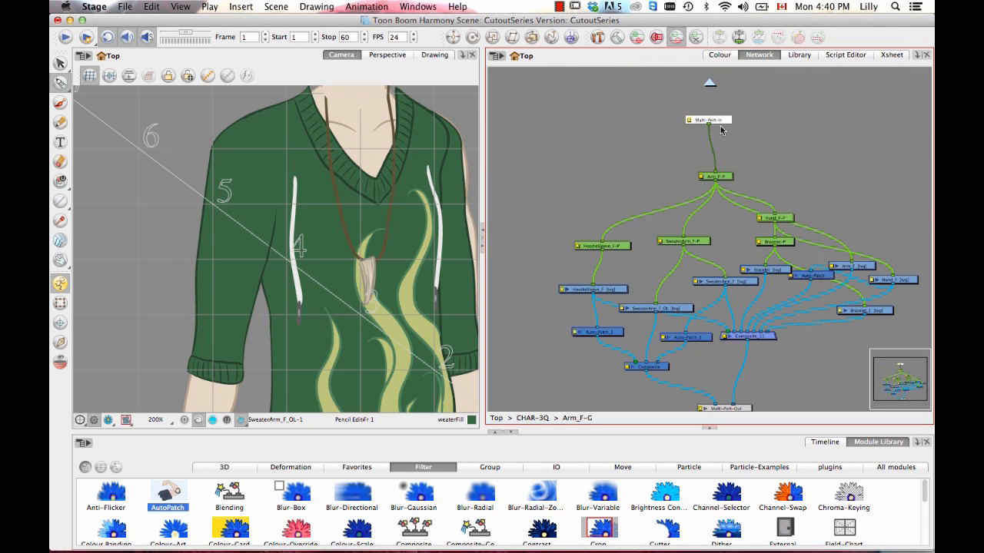
scroll(744, 176, down, 3)
scroll(696, 246, up, 3)
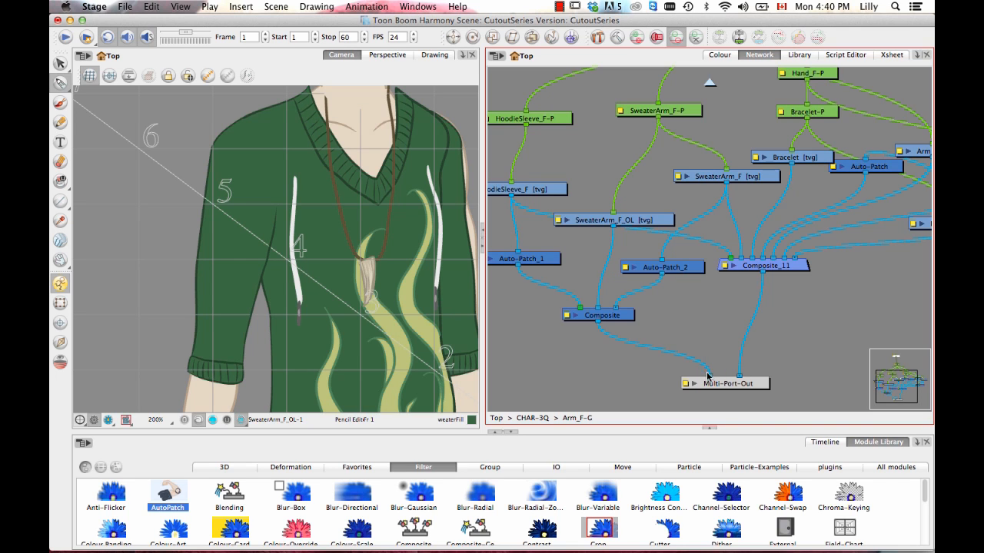
Step: Set the mode of the Composite that collects the sleeve patches to Pass Through
click(567, 316)
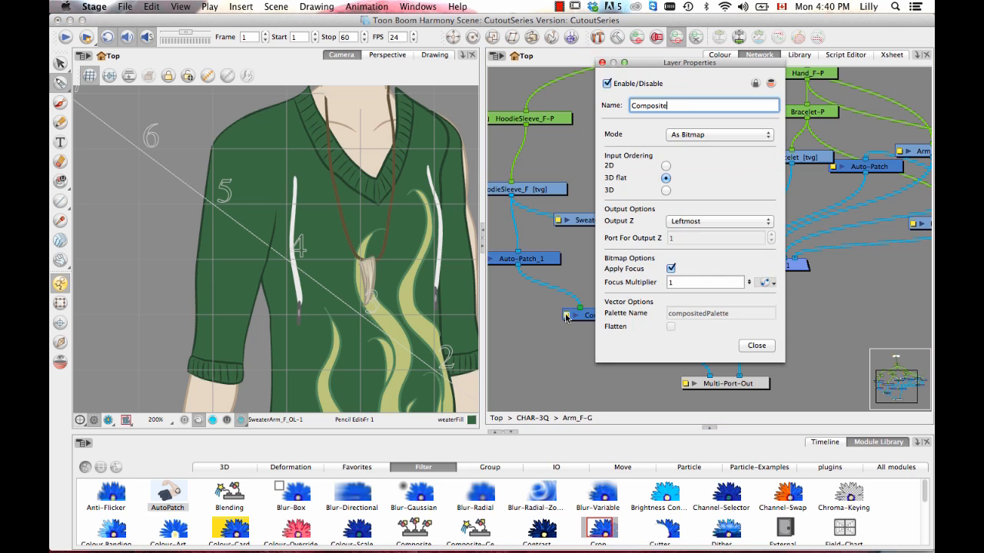
click(693, 136)
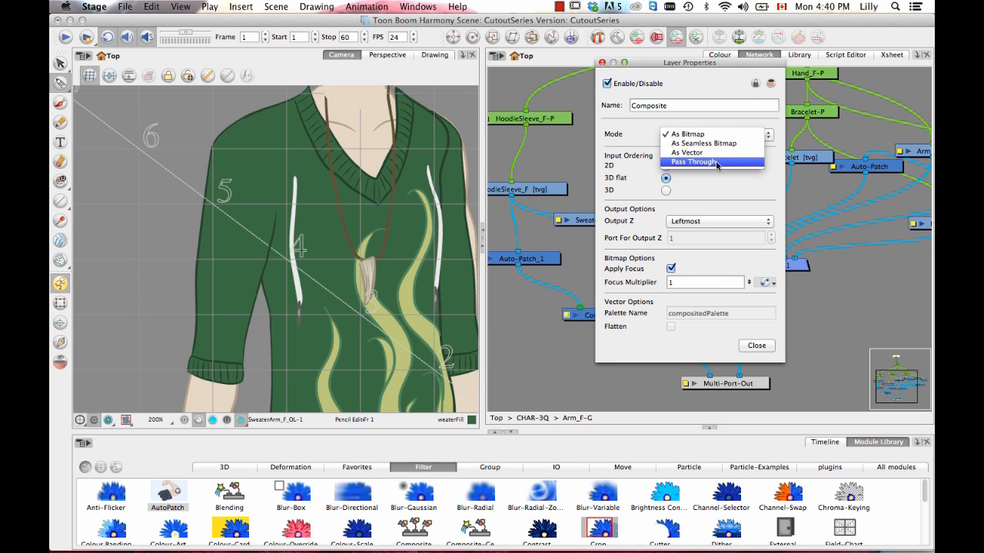
click(717, 164)
click(603, 62)
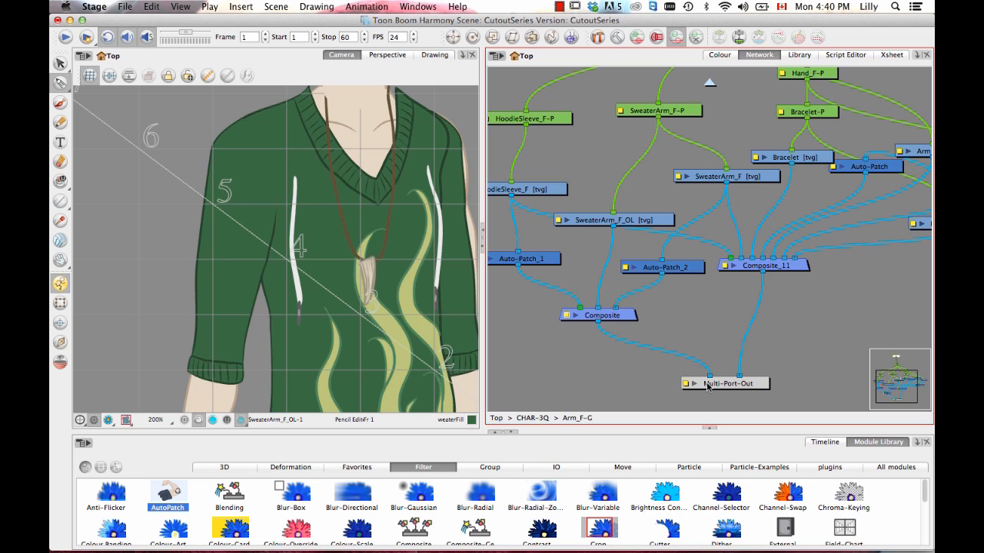
Step: Go up to the CHAR-3Q group and examine how Arm_F-G's two outputs connect to the Composite around the neck and body
click(537, 418)
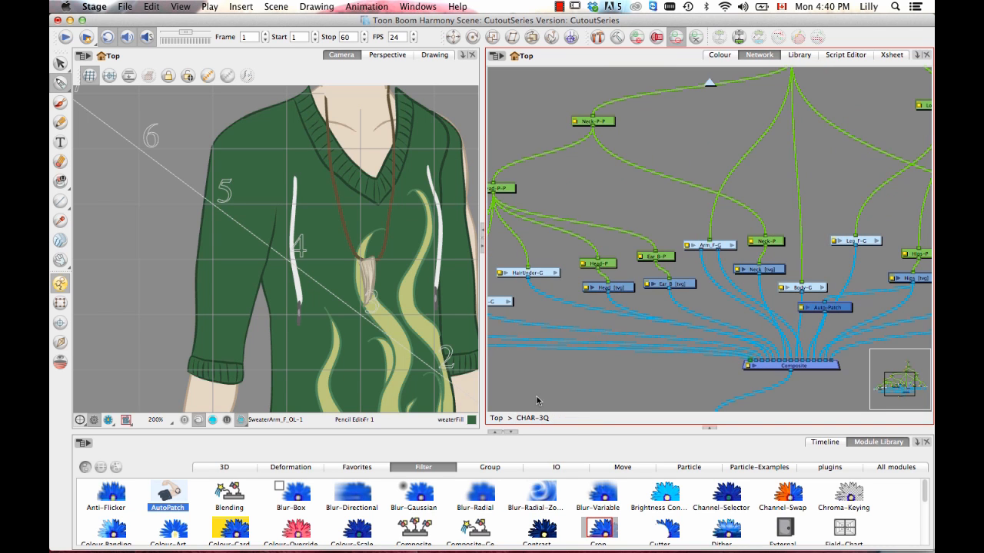
drag(739, 264, 712, 248)
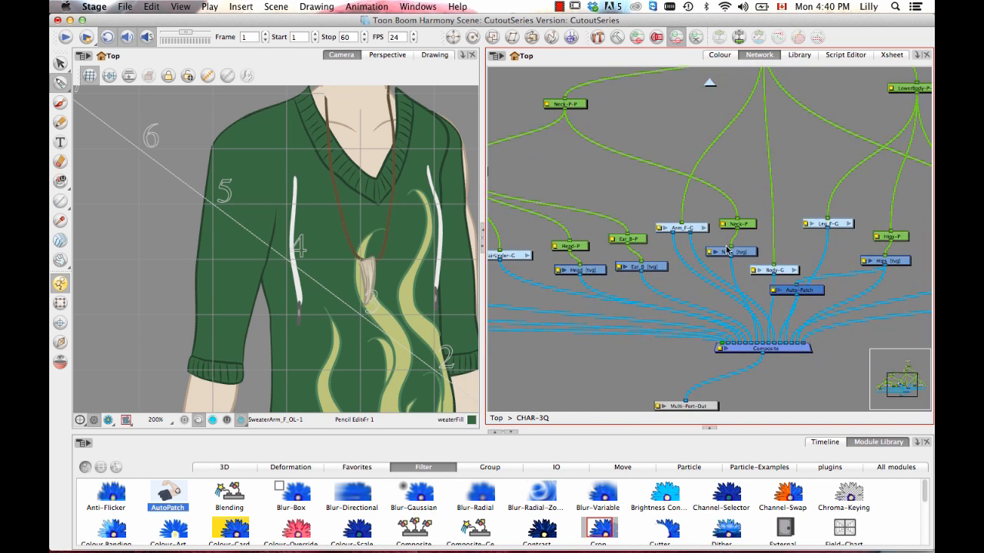
scroll(726, 253, up, 5)
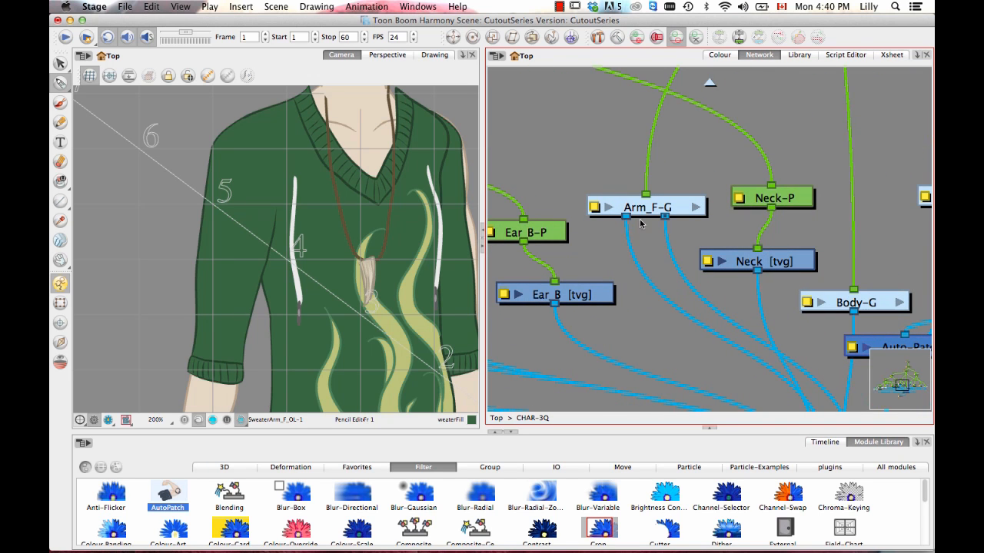
drag(626, 215, 579, 169)
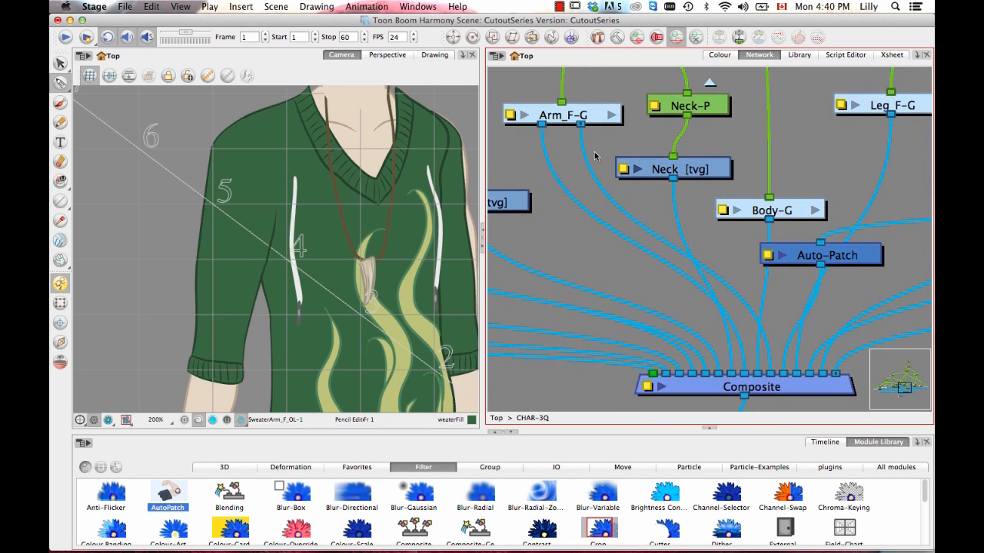
drag(582, 119, 585, 117)
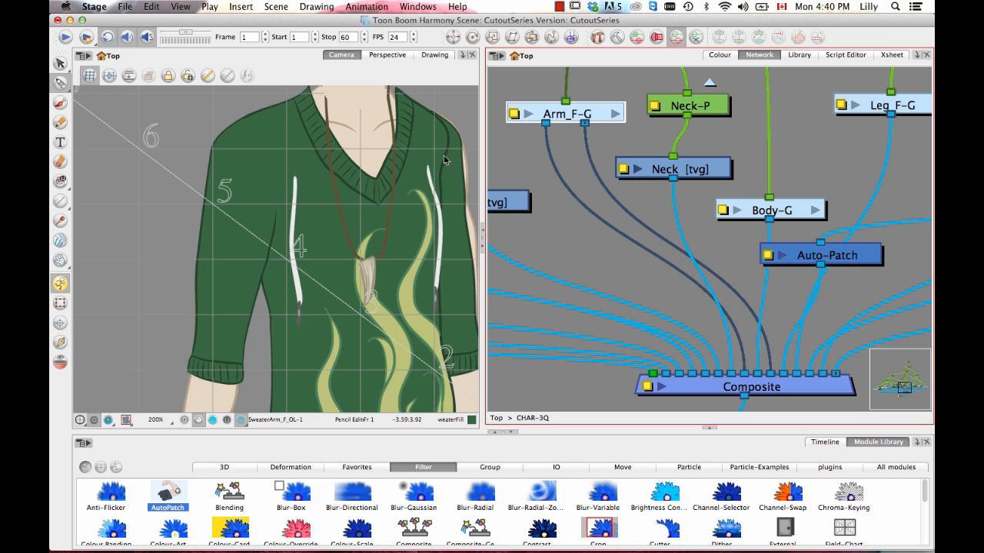
click(246, 282)
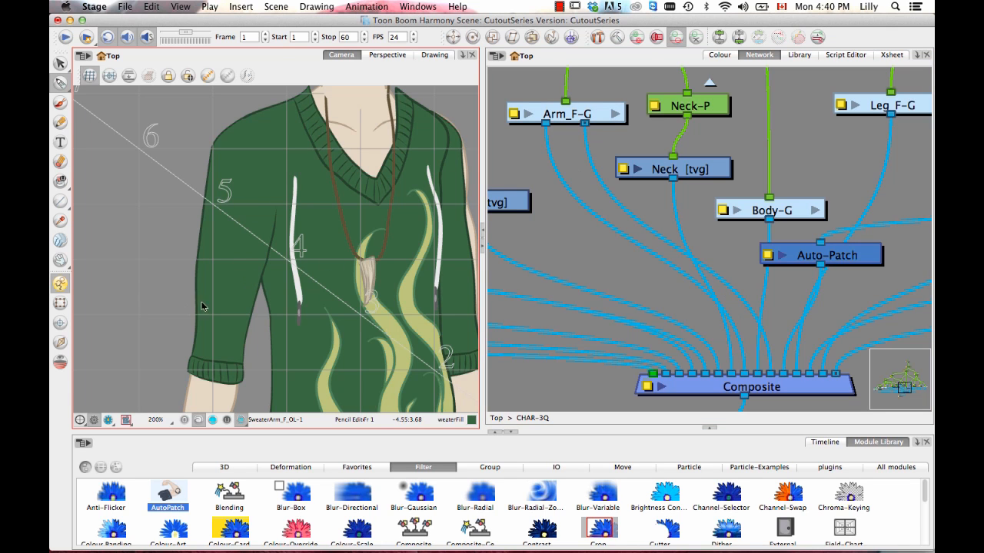
Step: Return inside the Arm_F-G group and reposition the Composite and Auto-Patch_2 to clear their connections
click(615, 115)
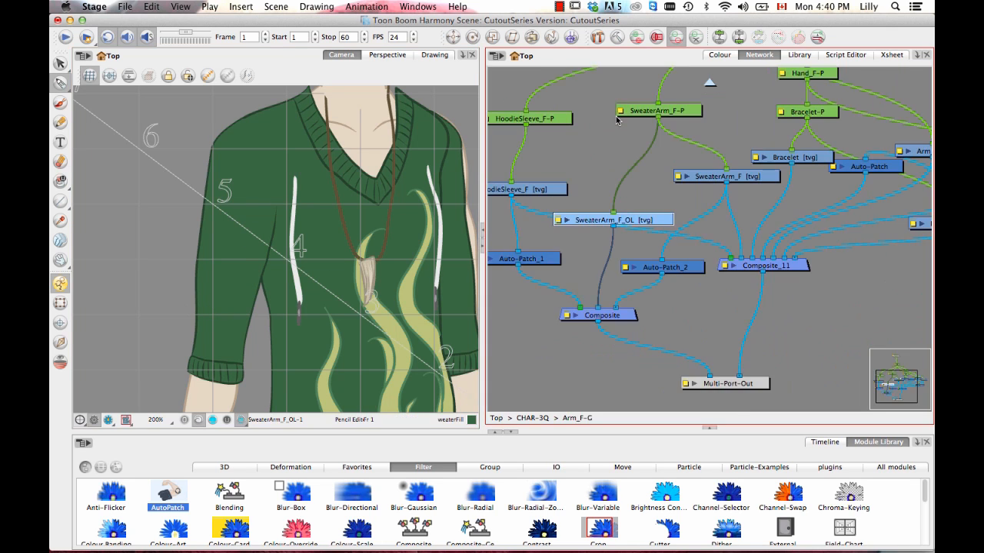
drag(632, 274, 662, 319)
drag(704, 375, 689, 315)
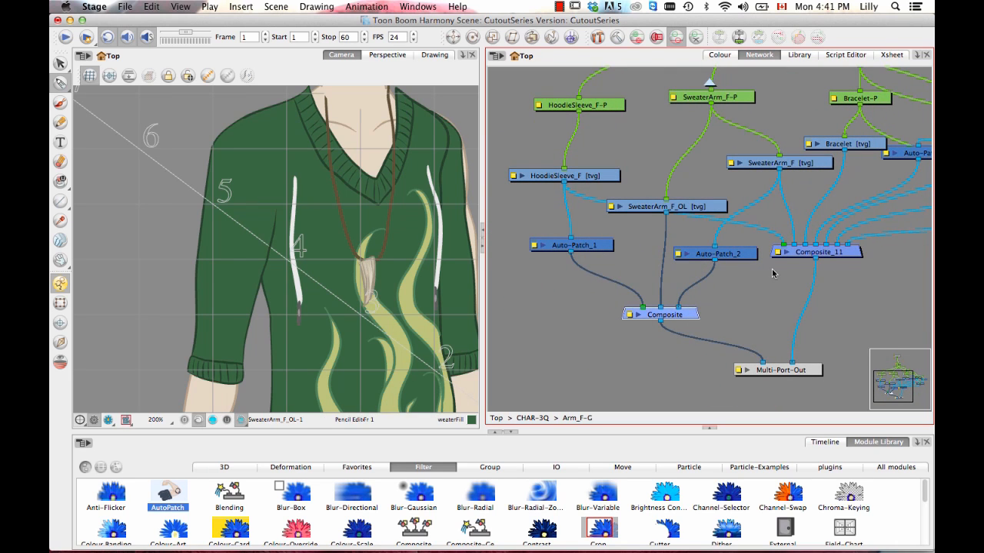
drag(736, 256, 734, 261)
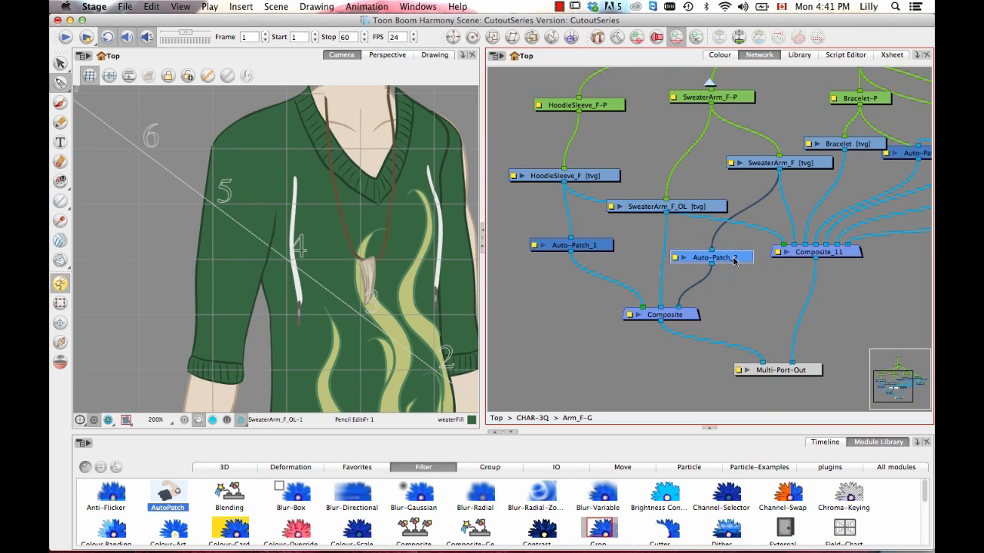
Step: Add another Composite for the sleeves and connect Arm_F-G's additional output to the character's Composite
drag(784, 294, 721, 328)
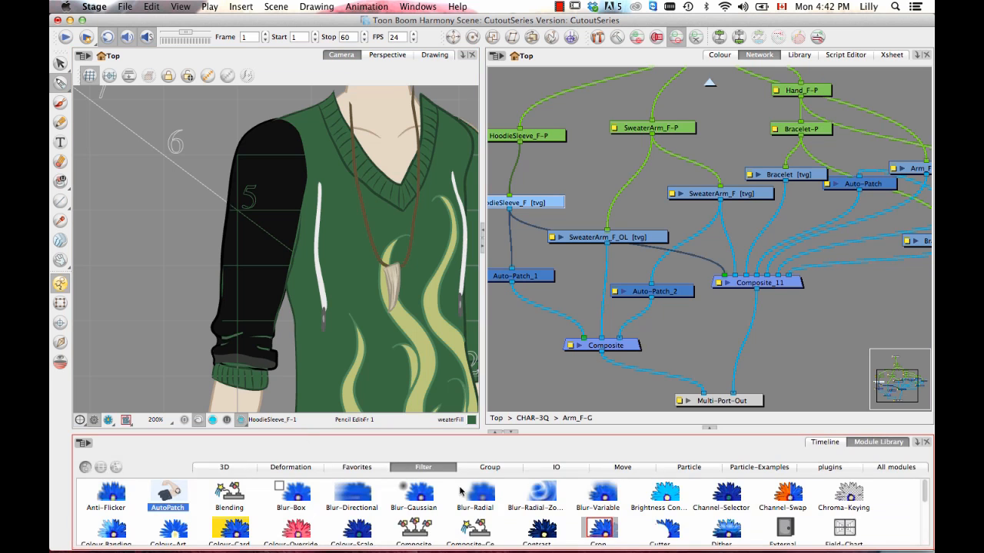
click(413, 529)
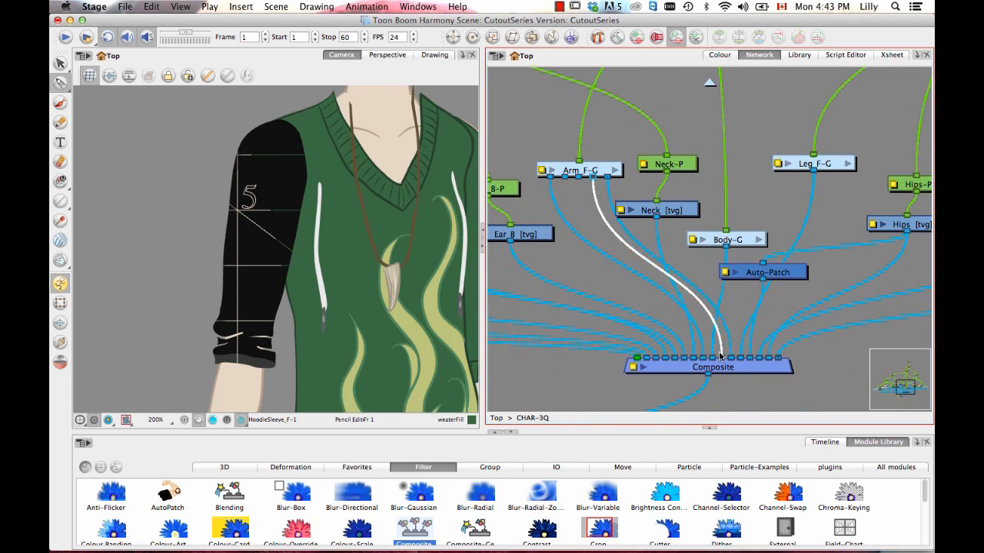
click(717, 342)
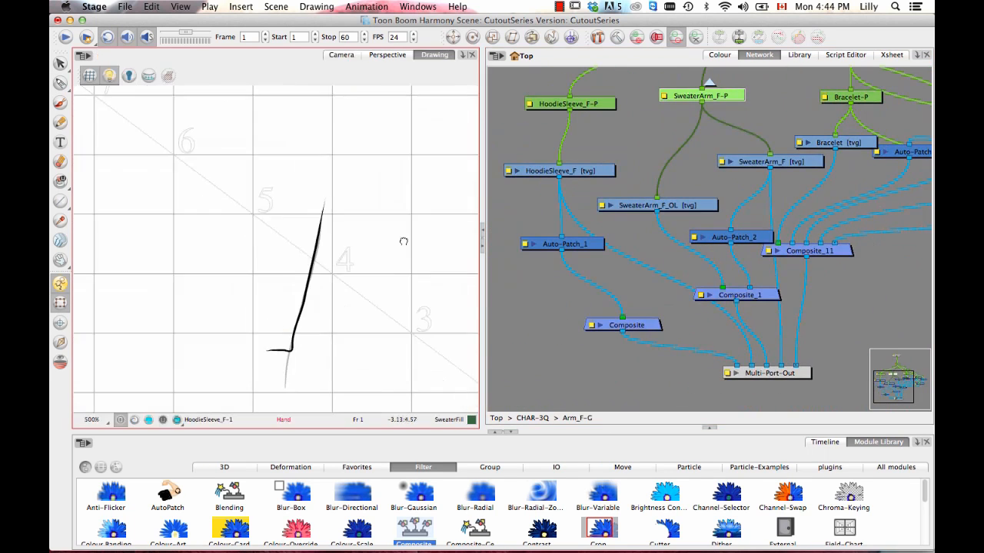
Step: Select outline points along the outer edge of the SweaterArm_B sleeve drawing with the Contour Editor
drag(59, 82, 115, 82)
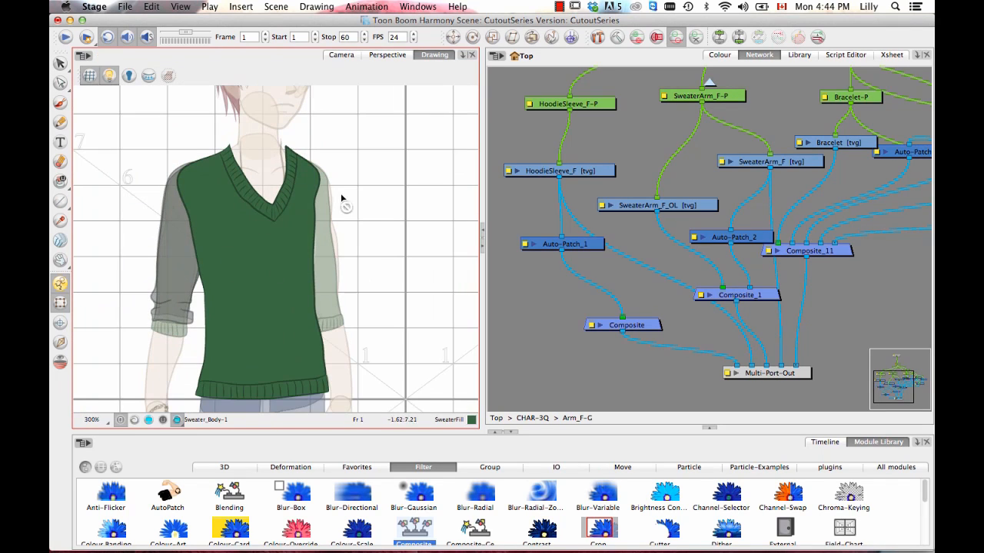
key(alt+s)
mouse_move(357, 166)
mouse_down()
mouse_move(248, 222)
mouse_move(345, 192)
mouse_up()
drag(60, 65, 106, 75)
drag(328, 225, 318, 234)
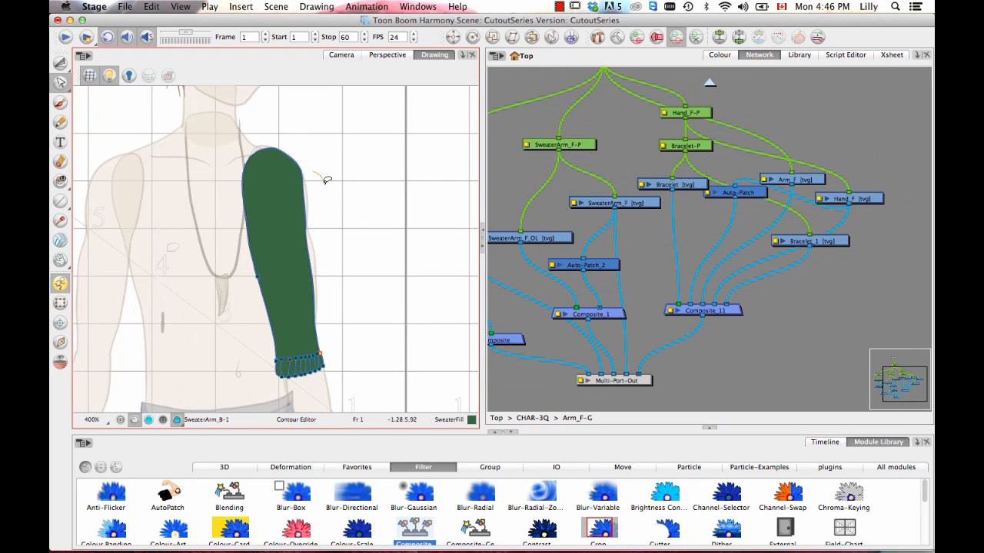
click(321, 277)
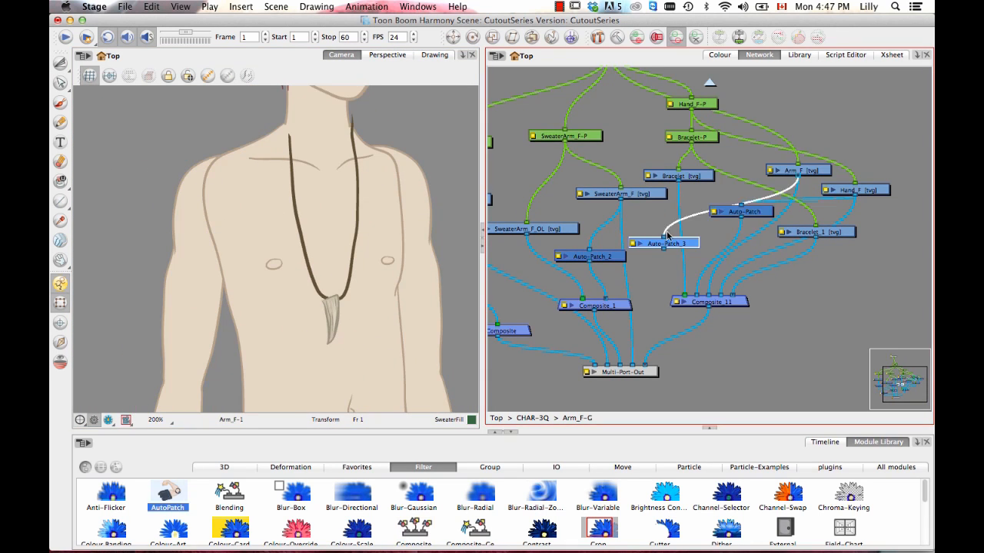
Step: Connect Arm_F to Auto-Patch_3 and link the patch's output to Multi-Port-Out
drag(667, 236, 668, 238)
drag(664, 248, 619, 366)
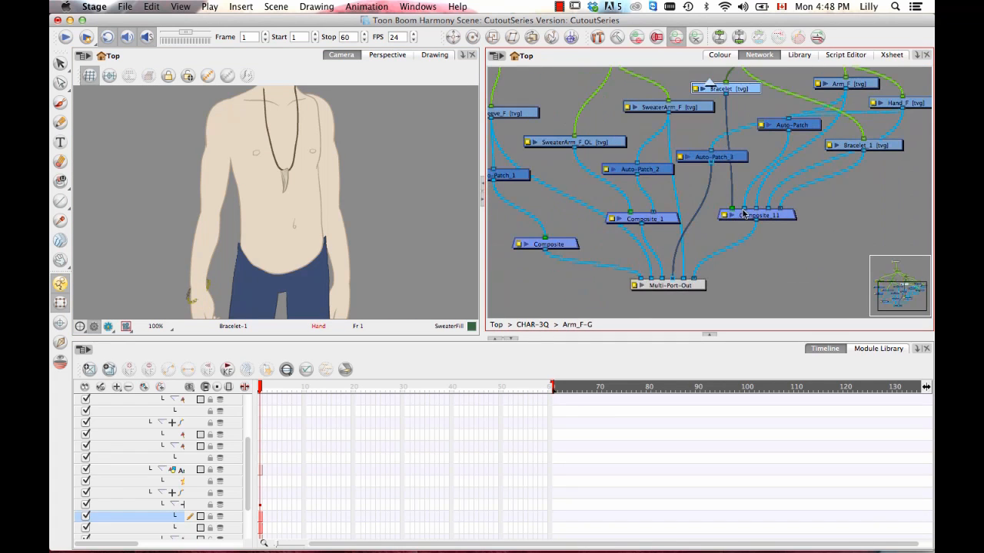
Step: Restore the front sleeve drawings at frame 1 and extend the exposure of the CHAR-3Q layers to frame 10
click(364, 151)
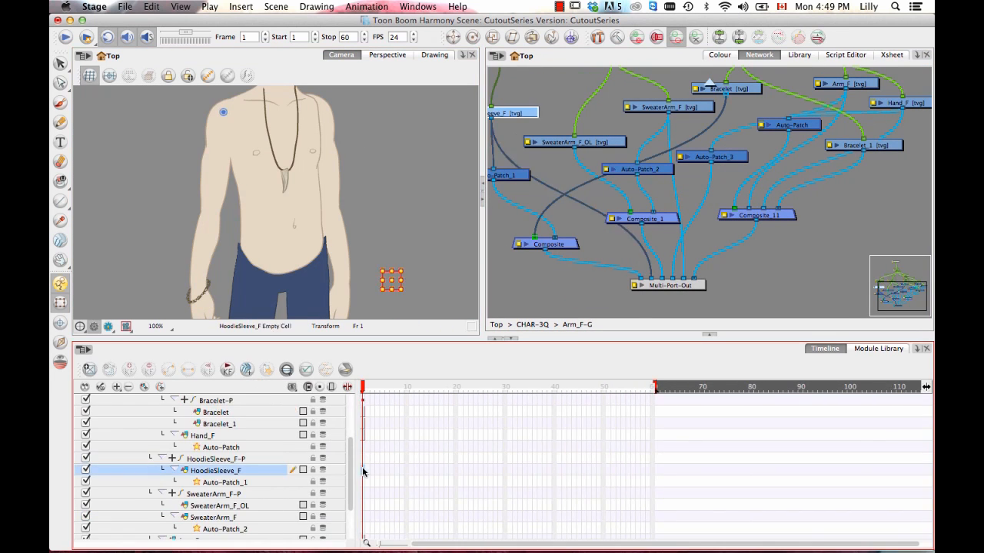
click(367, 496)
scroll(350, 482, down, 2)
scroll(350, 482, up, 3)
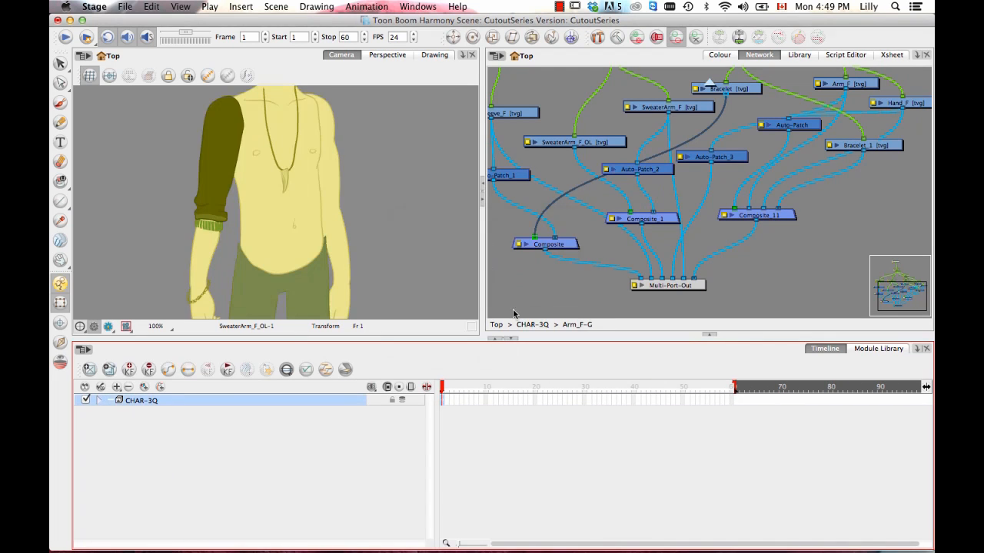
key(F5)
key(Escape)
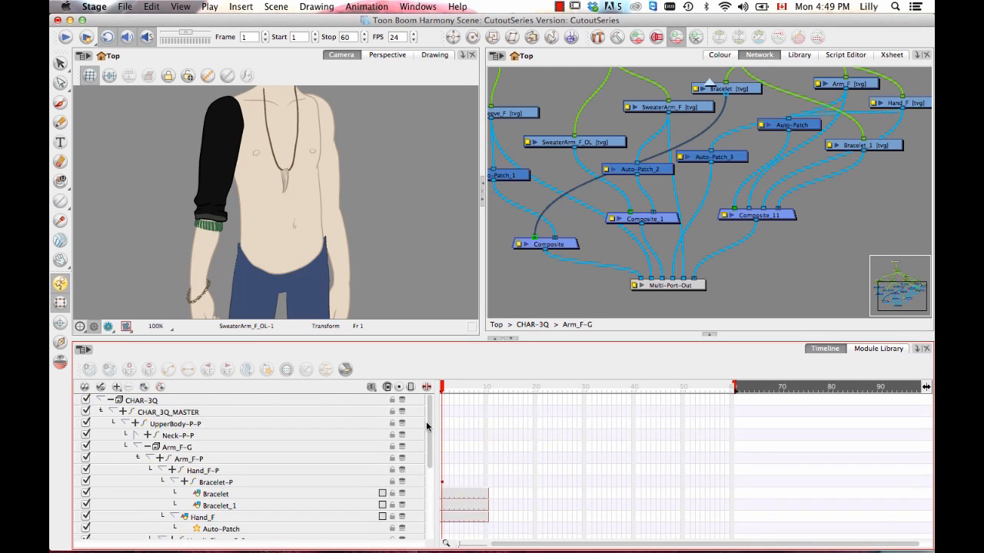
Step: Examine the bracelet, arm, hand and sleeve drawings of Arm_F-G by selecting their modules one after another
scroll(231, 476, down, 3)
click(648, 108)
drag(647, 121, 656, 142)
click(734, 111)
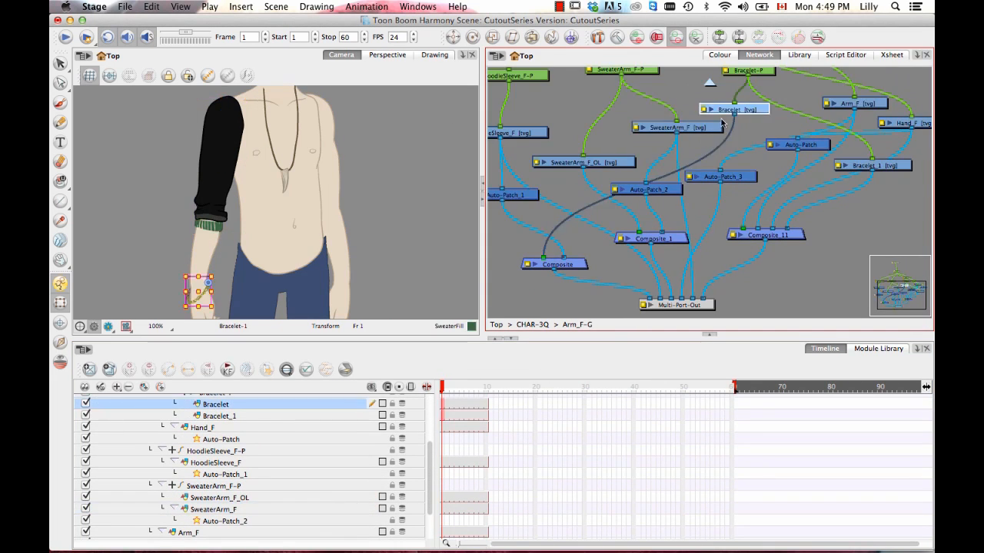
click(841, 100)
click(895, 119)
click(549, 147)
drag(628, 220, 589, 196)
click(591, 153)
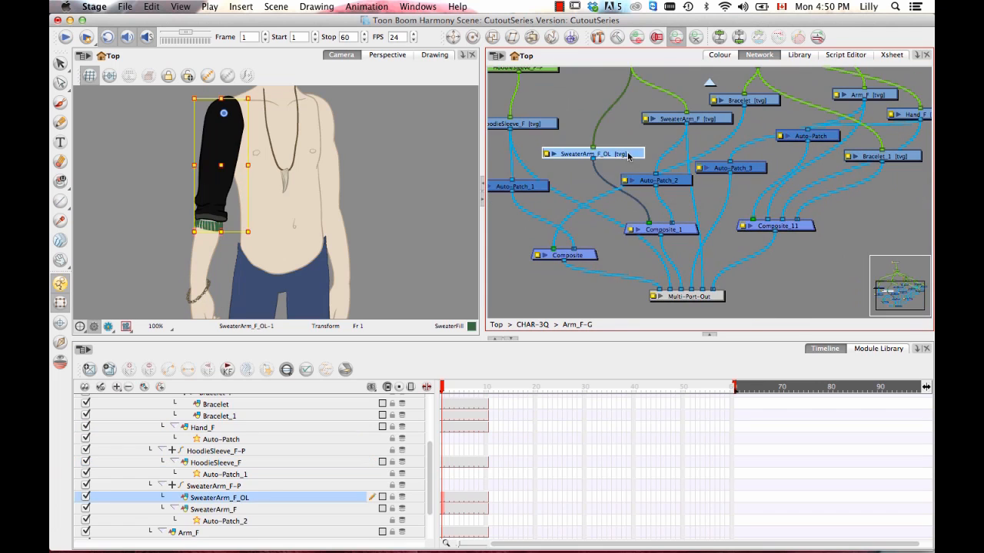
click(687, 119)
drag(748, 200, 719, 207)
Step: Go up to CHAR-3Q and change the port order of Arm_F-G's output connection on the Composite
click(533, 325)
drag(824, 300, 637, 172)
click(639, 240)
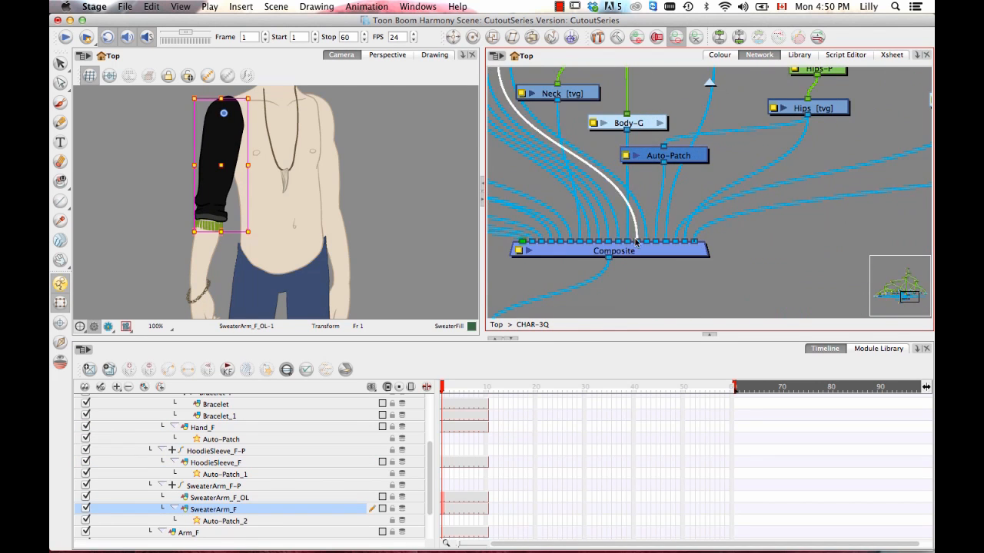
click(644, 239)
drag(630, 120, 635, 135)
Step: Inside Arm_F-G, swap the order of the SweaterArm_F and Auto-Patch_3 connections on Multi-Port-Out
click(219, 142)
scroll(219, 142, up, 3)
drag(549, 154, 638, 210)
click(637, 127)
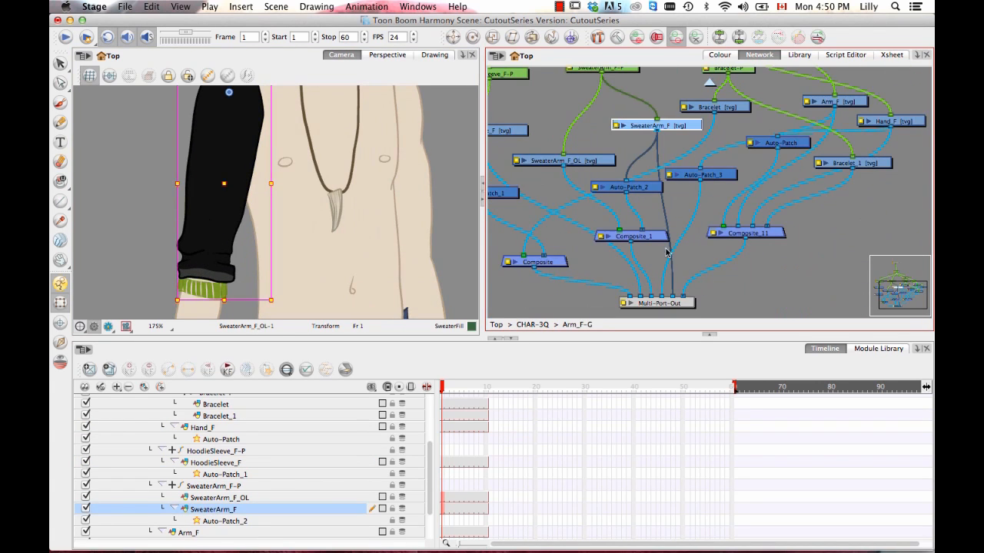
click(892, 121)
drag(838, 101, 828, 91)
drag(825, 97, 668, 298)
Step: Return to CHAR-3Q and reconnect Arm_F-G's output to the character's Composite
click(532, 325)
drag(558, 116, 672, 298)
drag(709, 143, 734, 138)
Step: Reroute the arm, sleeve and patch modules in Arm_F-G through Composite_1 and Composite_11 so only two connections feed Multi-Port-Out
click(552, 106)
click(587, 106)
drag(730, 237, 654, 257)
drag(682, 235, 707, 241)
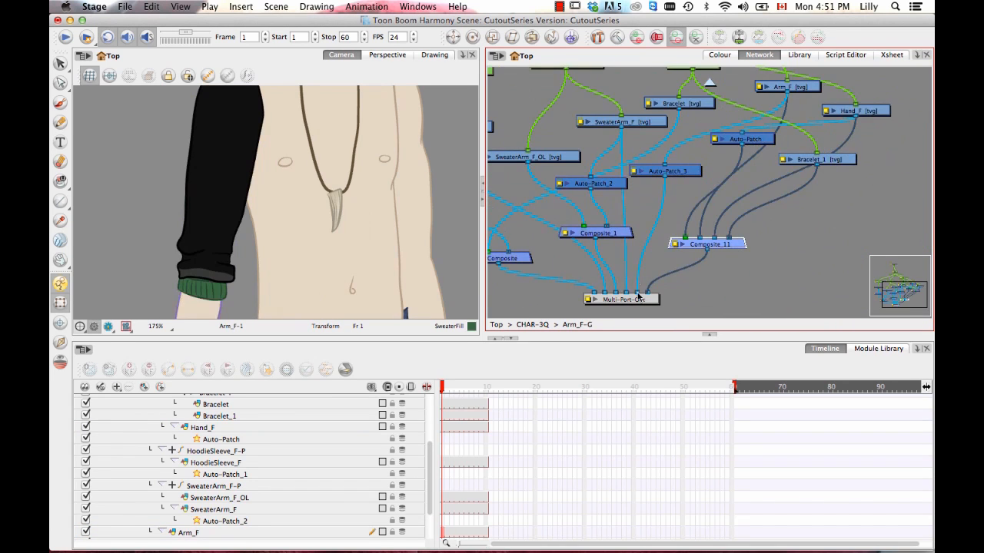
drag(624, 250, 667, 250)
drag(551, 255, 624, 228)
Step: Connect Arm_F-G's two outputs to the CHAR-3Q Composite, one on each side of Body-G's connection
click(532, 324)
drag(578, 97, 706, 282)
drag(540, 96, 698, 278)
scroll(277, 198, down, 5)
mouse_move(691, 154)
mouse_down()
mouse_move(698, 240)
mouse_move(698, 143)
mouse_up()
click(736, 255)
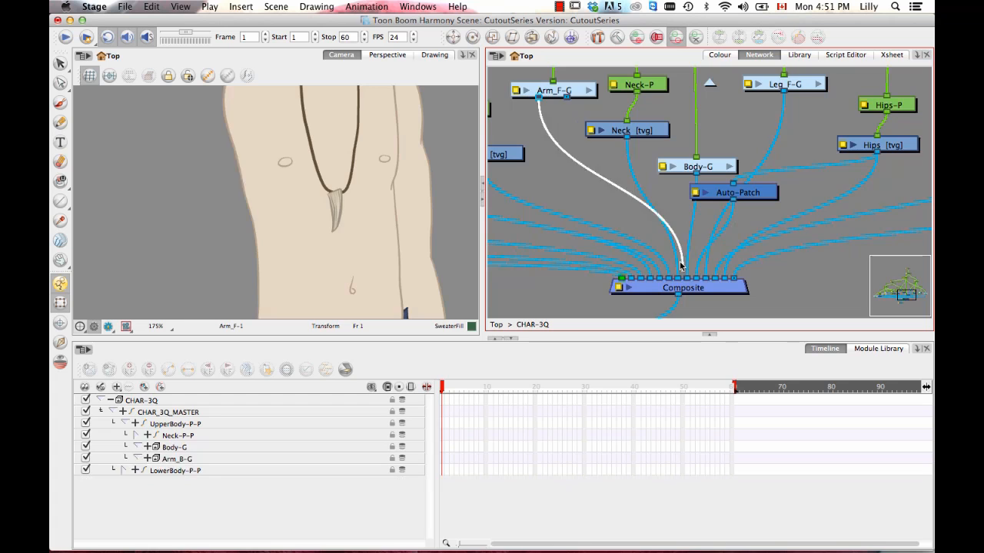
Step: Restore the hoodie, jacket and sweater drawings of Body-G at frame 1
click(697, 143)
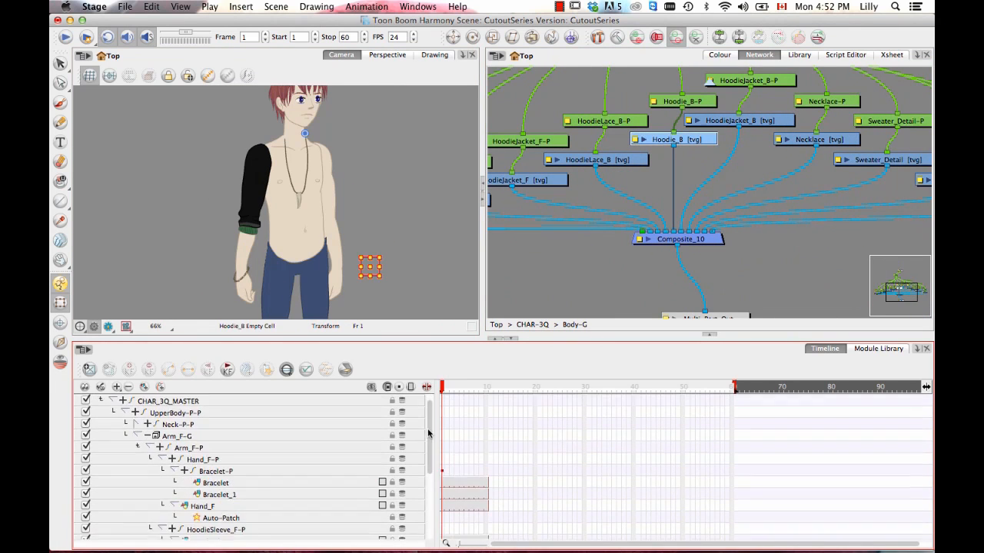
click(443, 471)
drag(429, 433, 428, 520)
key(])
click(443, 494)
key(])
click(443, 479)
click(443, 456)
key(])
click(443, 433)
click(443, 410)
click(443, 462)
click(443, 439)
Step: Restore the HoodieSleeve_B and SweaterArm_B drawings at frame 1
click(443, 463)
key(])
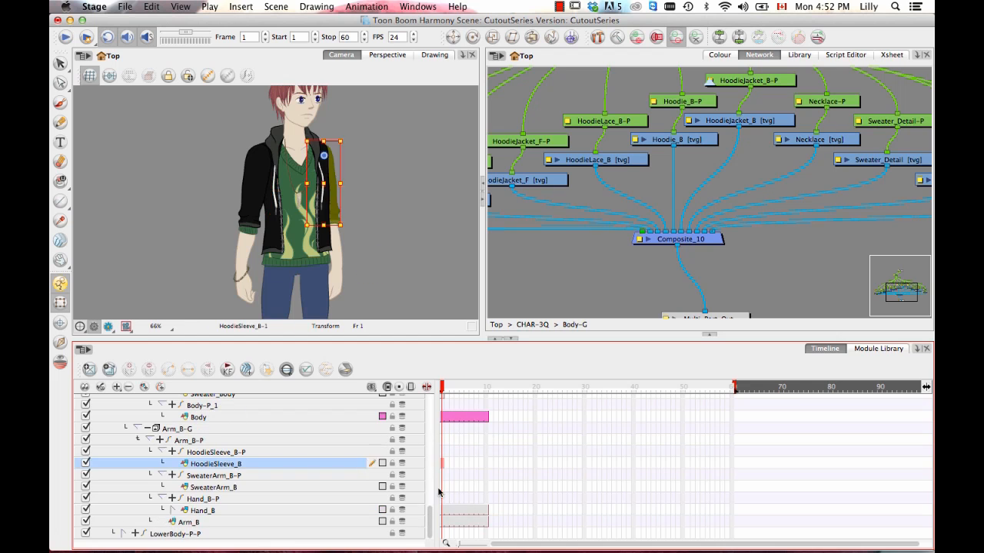
click(442, 486)
key(])
Step: Examine the fully dressed character in the Camera view from head to shoes
click(377, 222)
scroll(340, 199, up, 4)
scroll(361, 211, down, 4)
key(1)
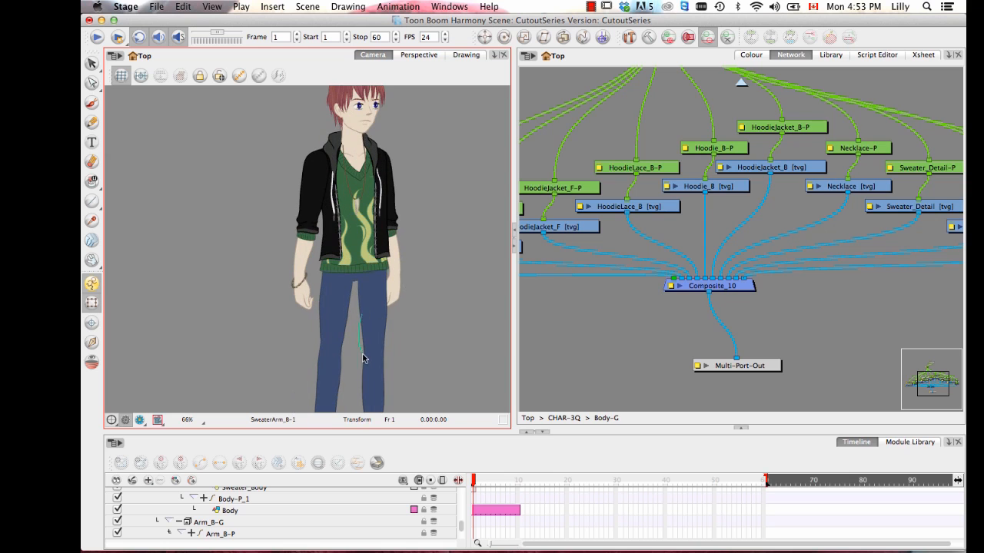
click(363, 358)
scroll(447, 301, down, 5)
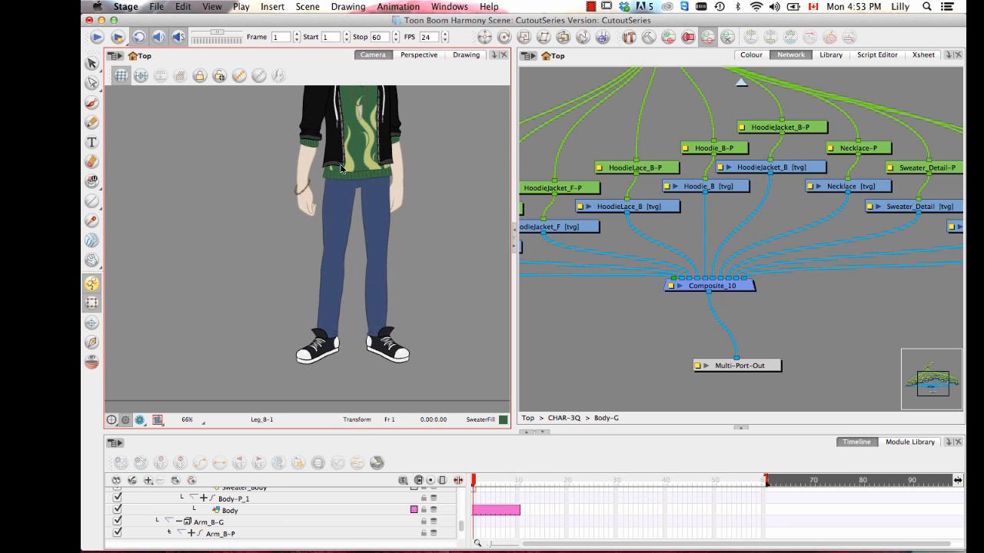
key(space)
drag(387, 152, 396, 254)
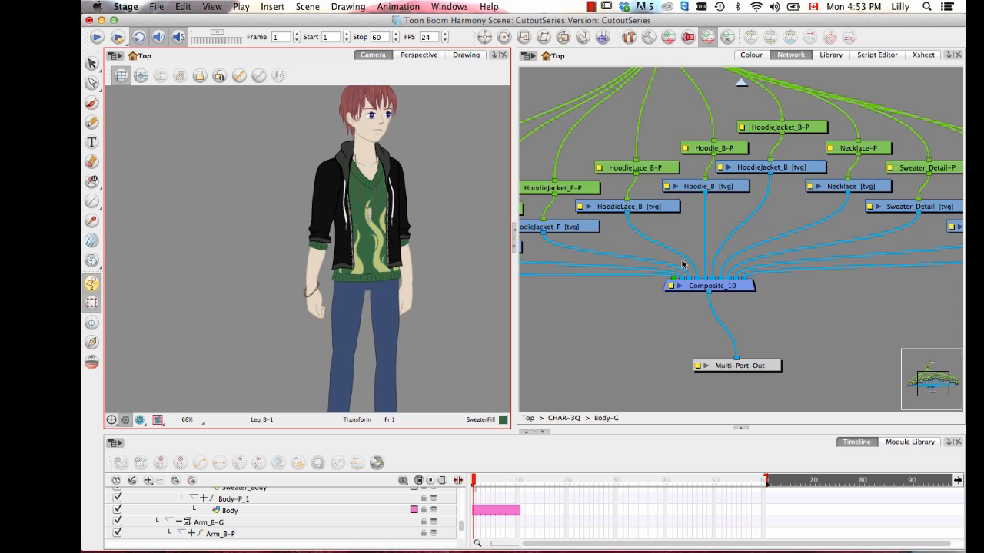
Step: Move Composite_10 and Multi-Port-Out lower in Body-G's network, then return to CHAR-3Q and nudge the Body-G group
drag(737, 293, 753, 314)
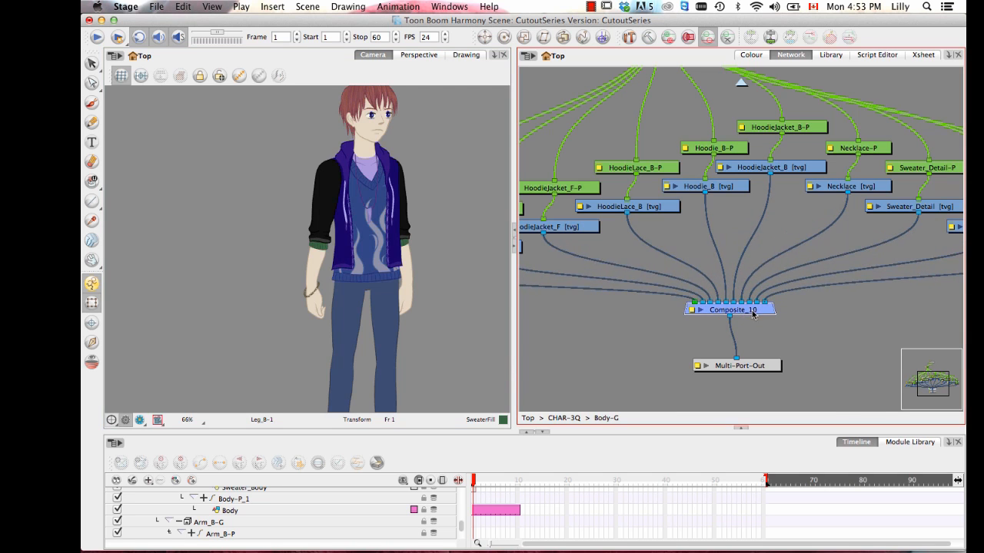
drag(753, 368, 744, 377)
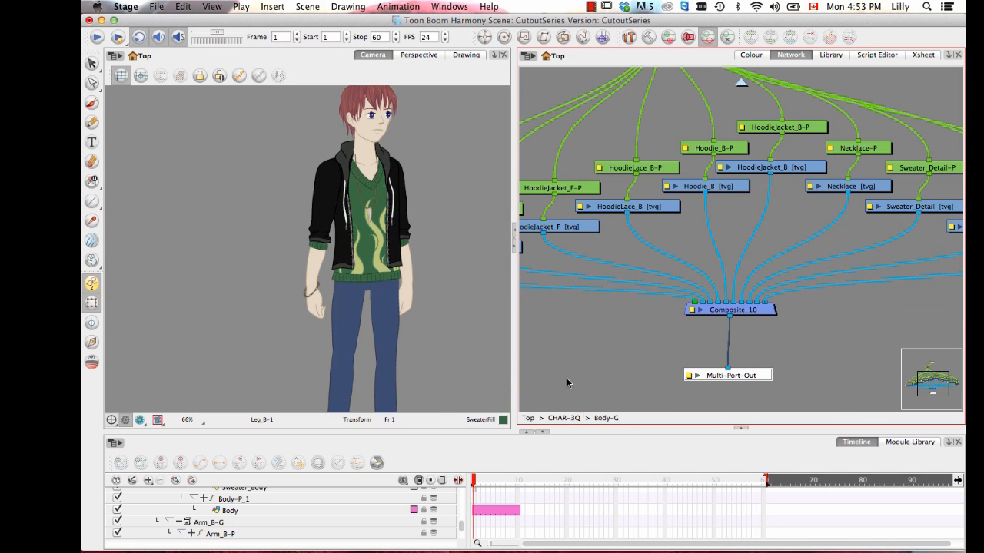
click(572, 418)
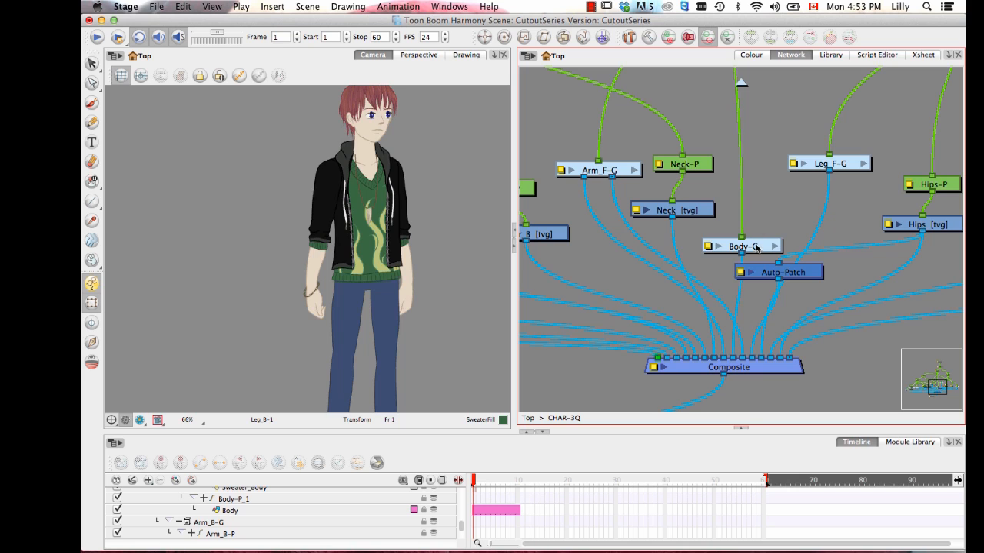
drag(755, 248, 754, 246)
Step: Inside Arm_F-G, connect Bracelet and Auto-Patch_1 directly to Composite_1 and delete the redundant Composite
click(634, 174)
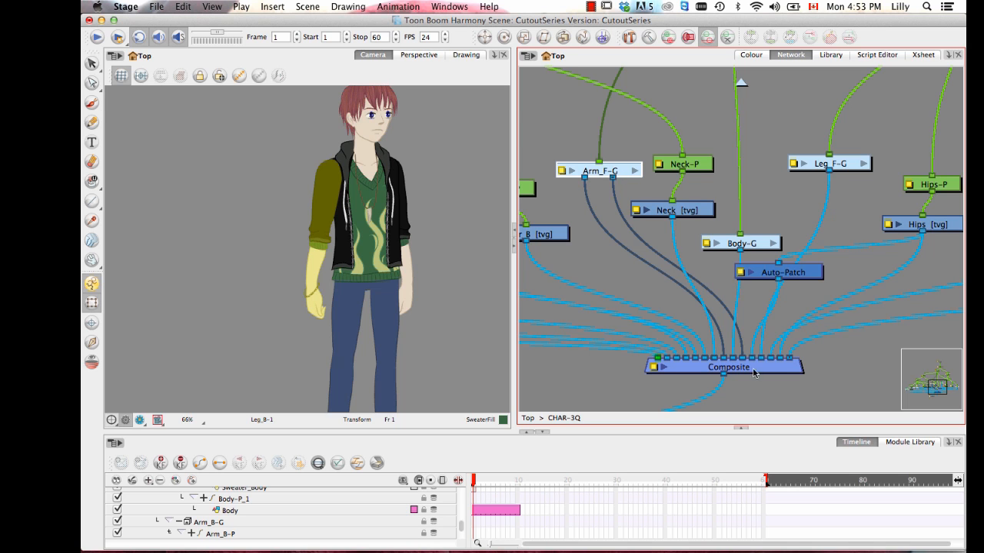
click(638, 175)
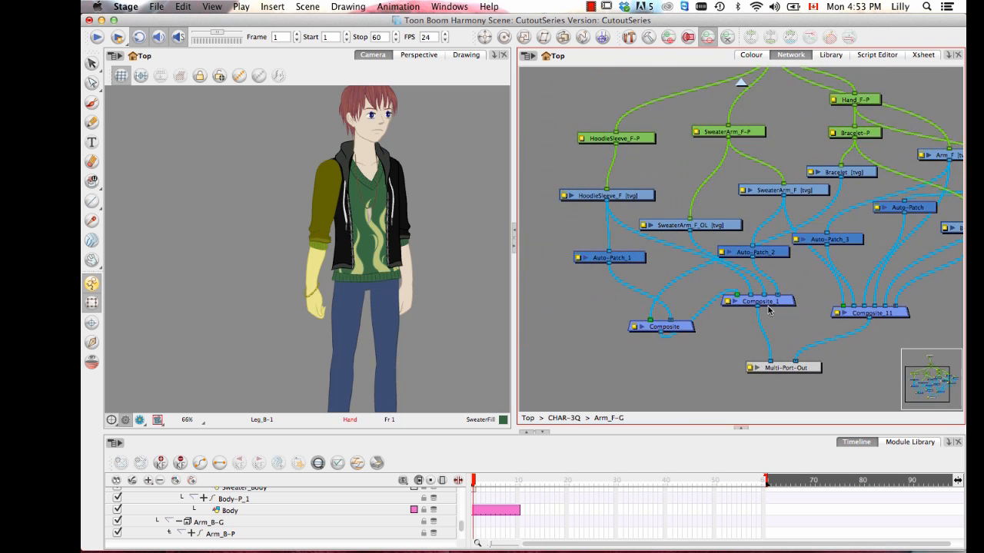
click(746, 324)
drag(746, 325, 741, 331)
drag(676, 326, 678, 300)
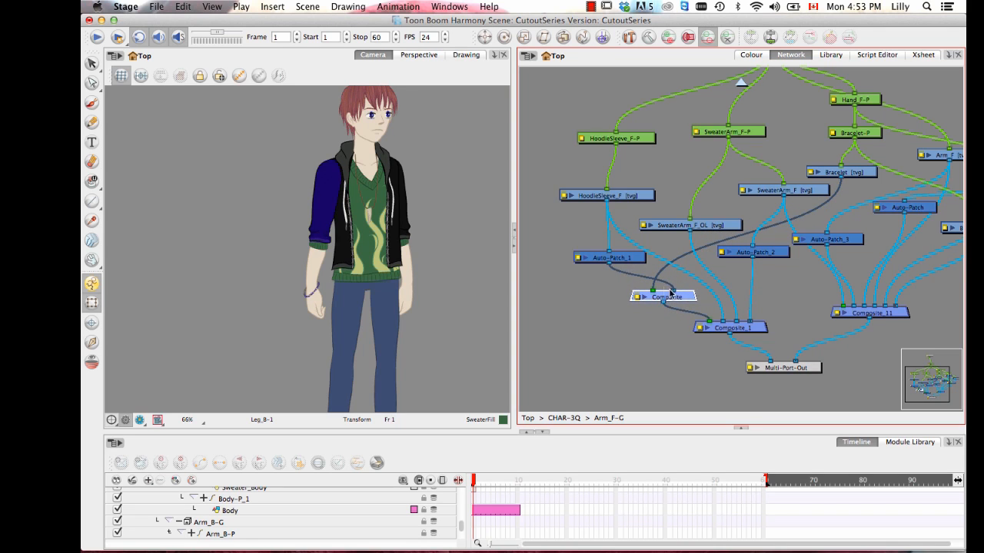
drag(673, 290, 672, 314)
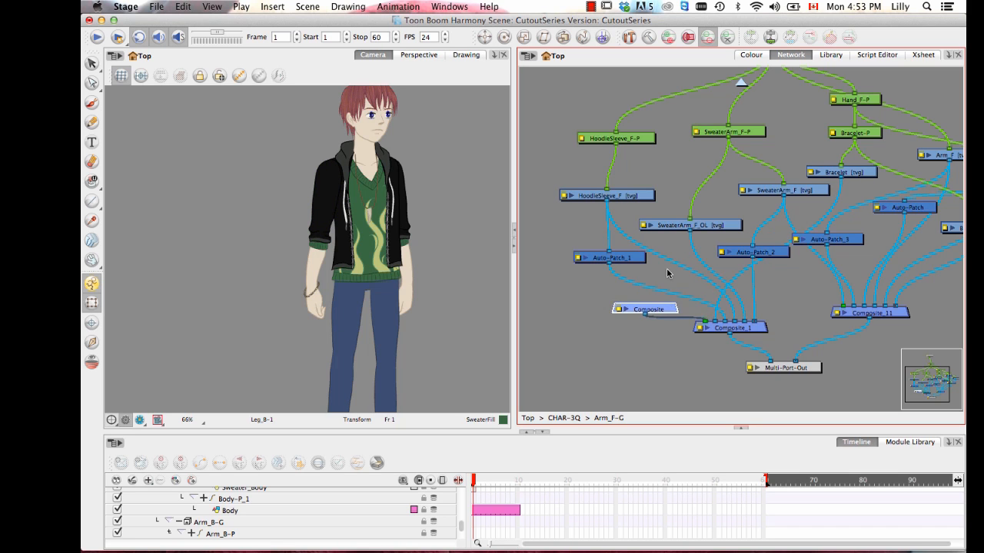
key(Delete)
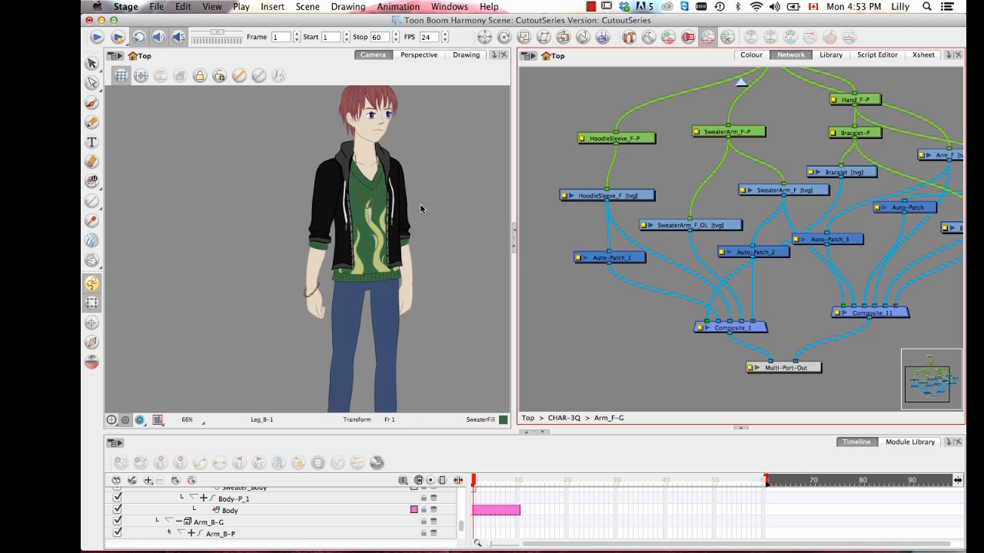
Step: Move Composite_1 and Multi-Port-Out lower in Arm_F-G's network to tidy the layout
drag(682, 225, 592, 206)
drag(707, 350, 724, 373)
drag(668, 312, 661, 322)
click(698, 308)
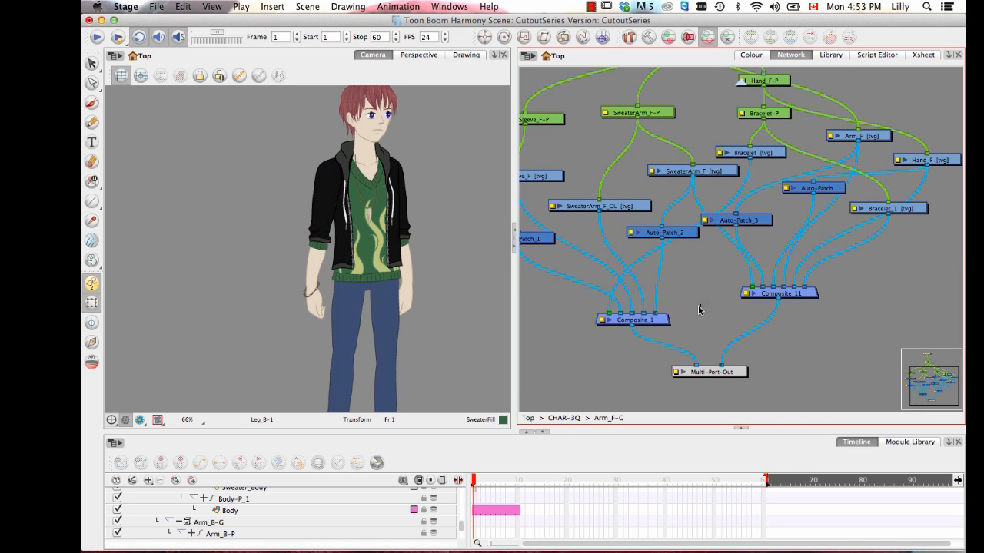
Step: Inspect the character's face up close and locate the front eye's Iris_F drawing in the Network view
drag(390, 239, 400, 303)
key(2)
key(2)
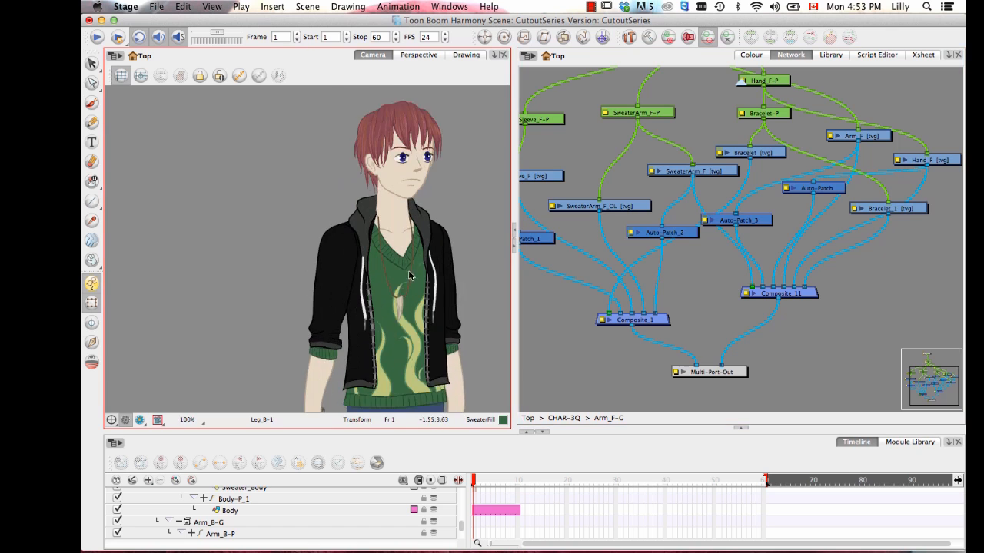
drag(428, 223, 365, 280)
scroll(365, 281, up, 4)
drag(439, 195, 393, 303)
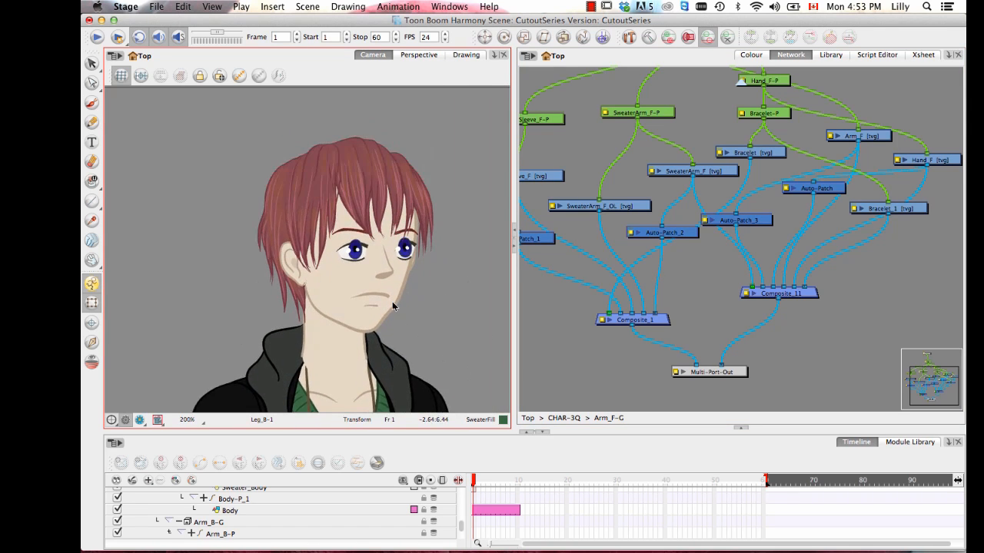
scroll(395, 296, up, 5)
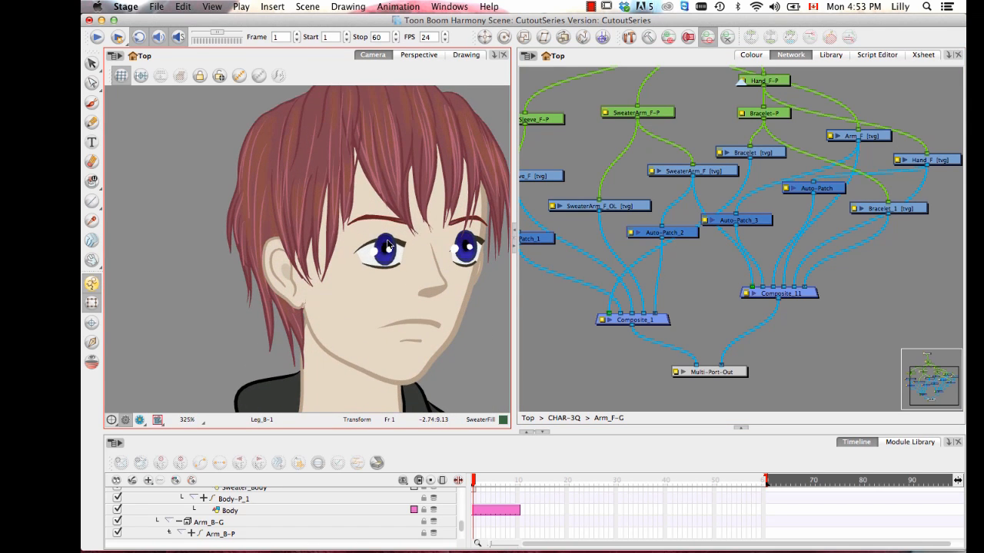
click(388, 245)
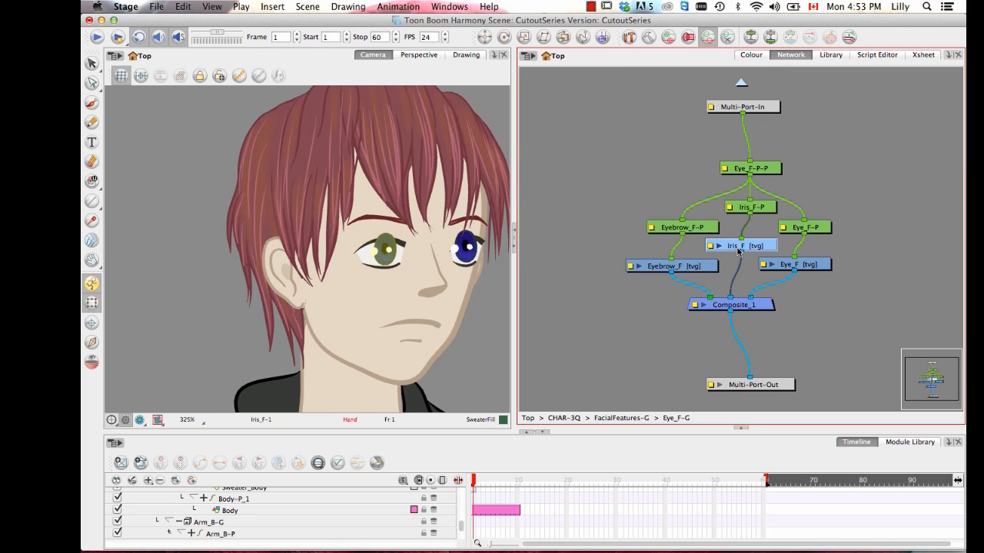
Step: Spread out Eye_F-G's network by moving Composite_1 down, the eyebrow and eye modules outward, and Eye_F-P-P up towards Multi-Port-In
drag(759, 307, 772, 343)
scroll(671, 256, up, 4)
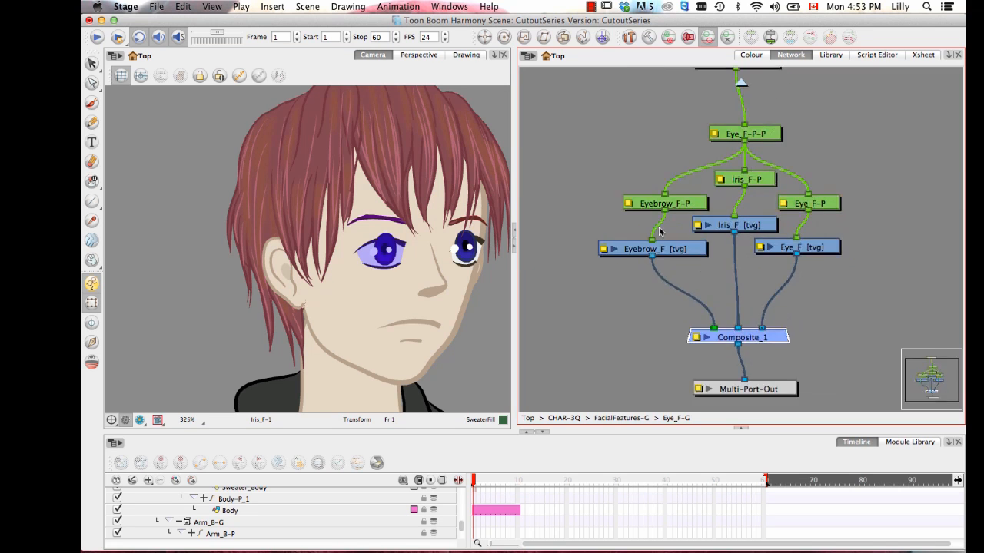
drag(558, 149, 609, 263)
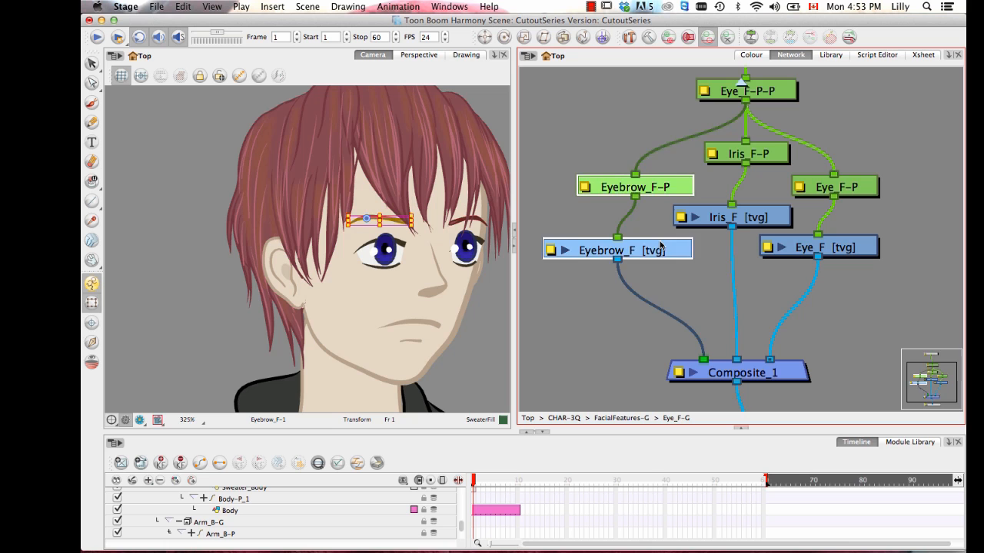
drag(659, 241, 567, 232)
drag(887, 120, 833, 282)
drag(850, 242, 898, 252)
scroll(777, 110, down, 3)
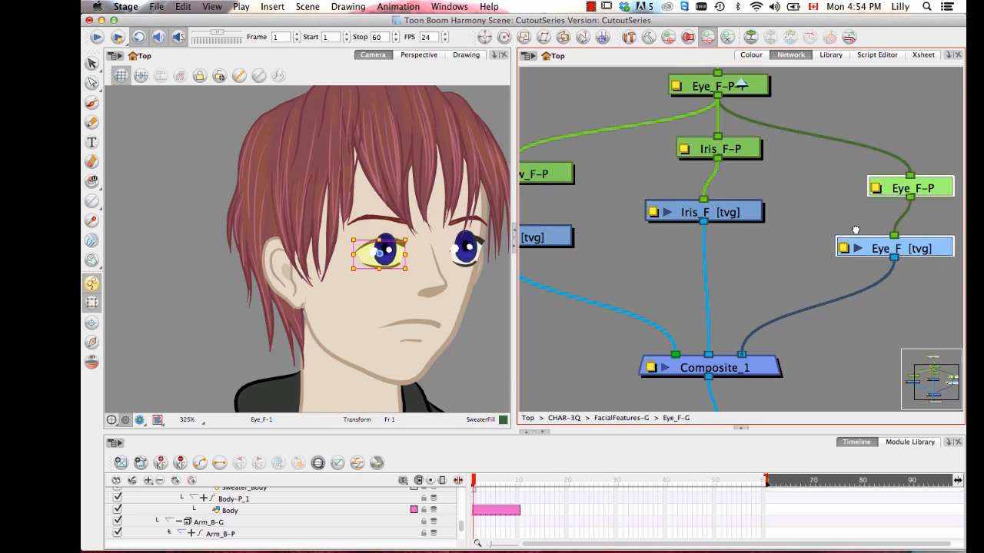
drag(711, 146, 696, 118)
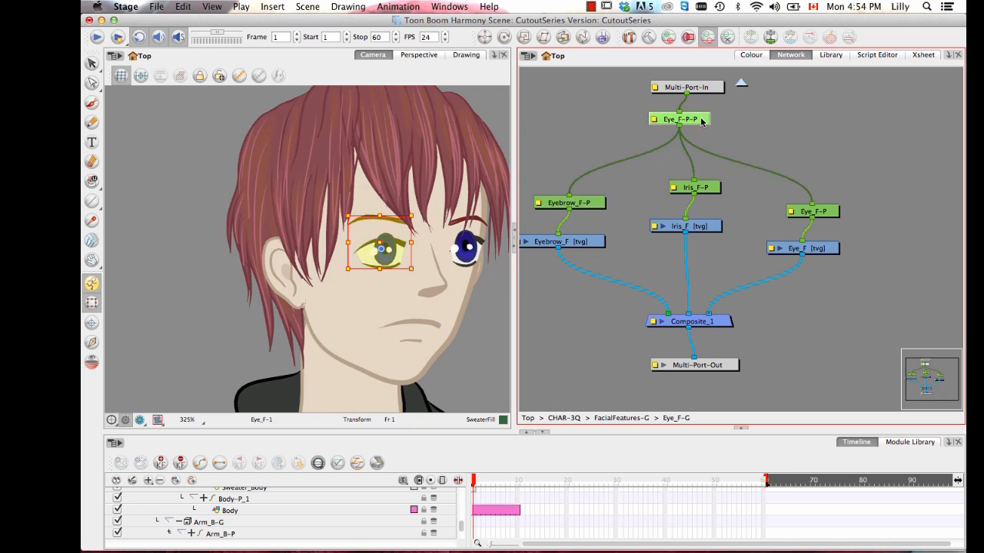
click(815, 146)
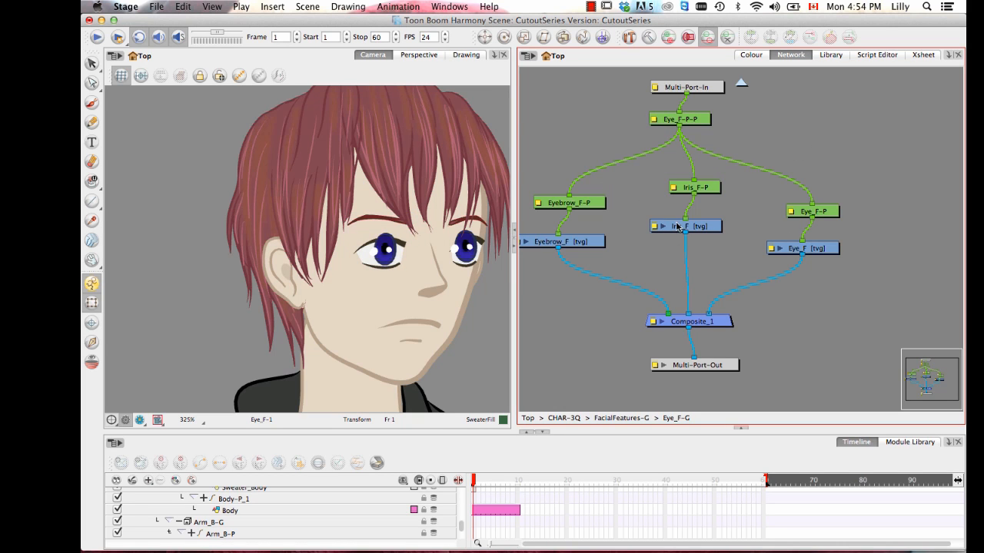
Step: Select the Eye_F-P peg and frame the front eye closely in the Camera view
click(801, 215)
key(space)
drag(380, 272, 372, 275)
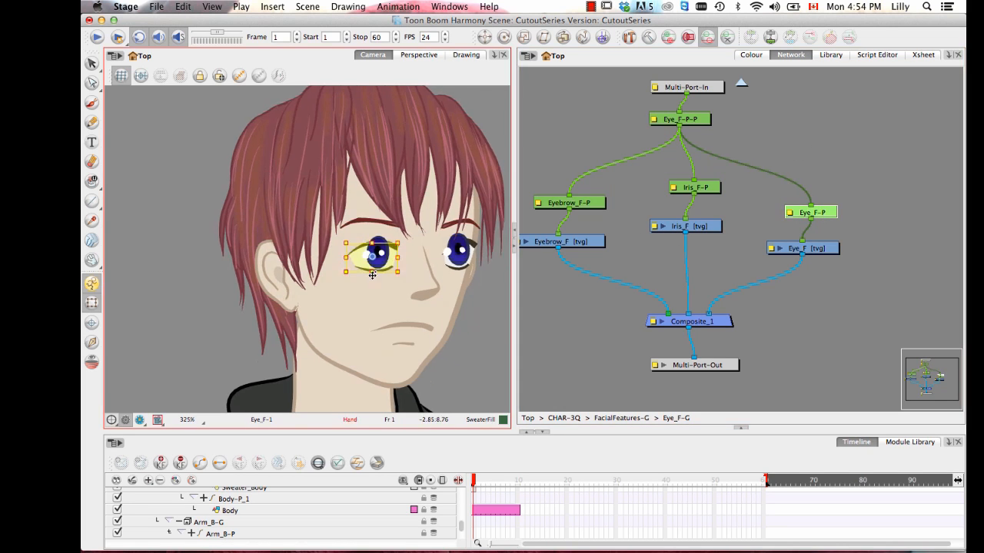
key(2)
key(2)
key(2)
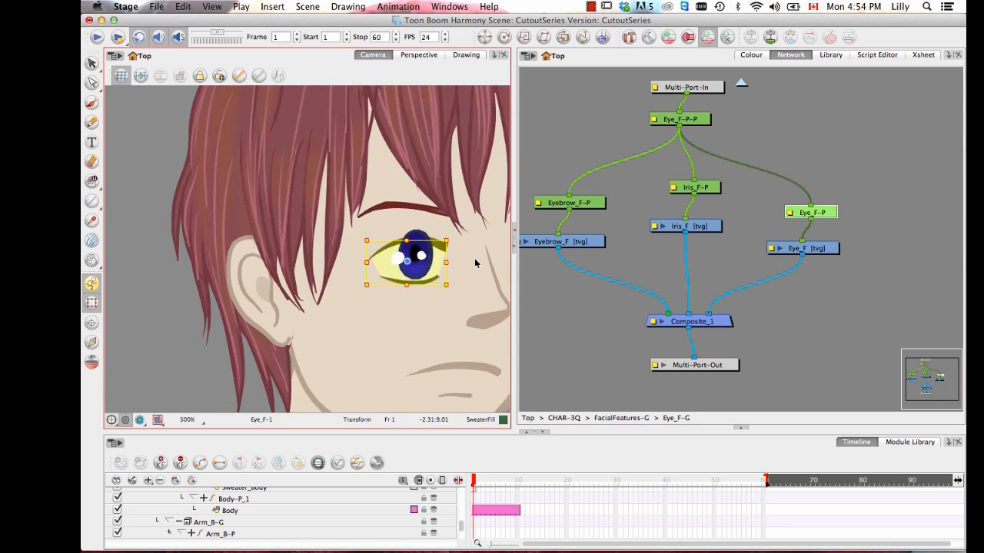
Step: Open the Eye_F drawing in the Drawing view for a close look at the eye
key(space)
drag(481, 291, 379, 279)
key(2)
key(2)
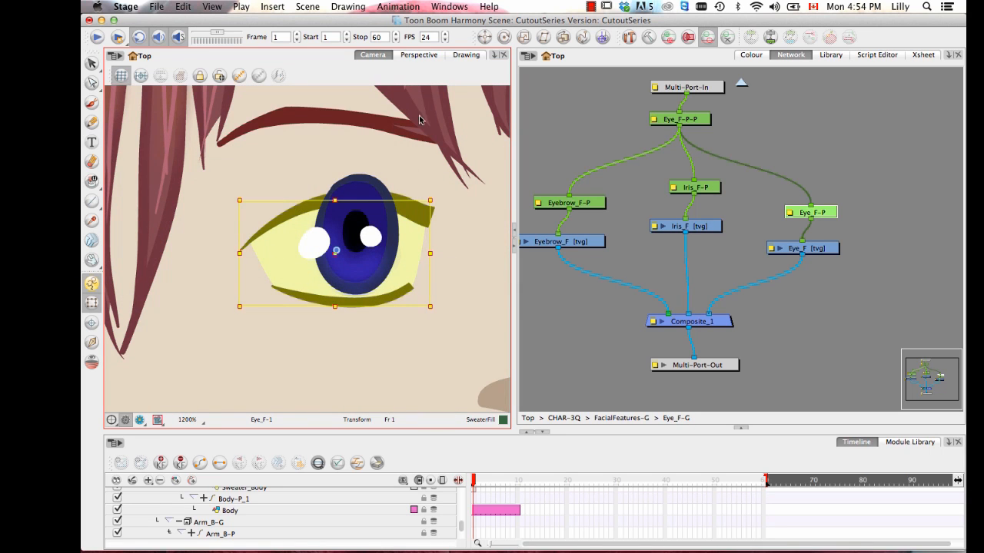
click(466, 55)
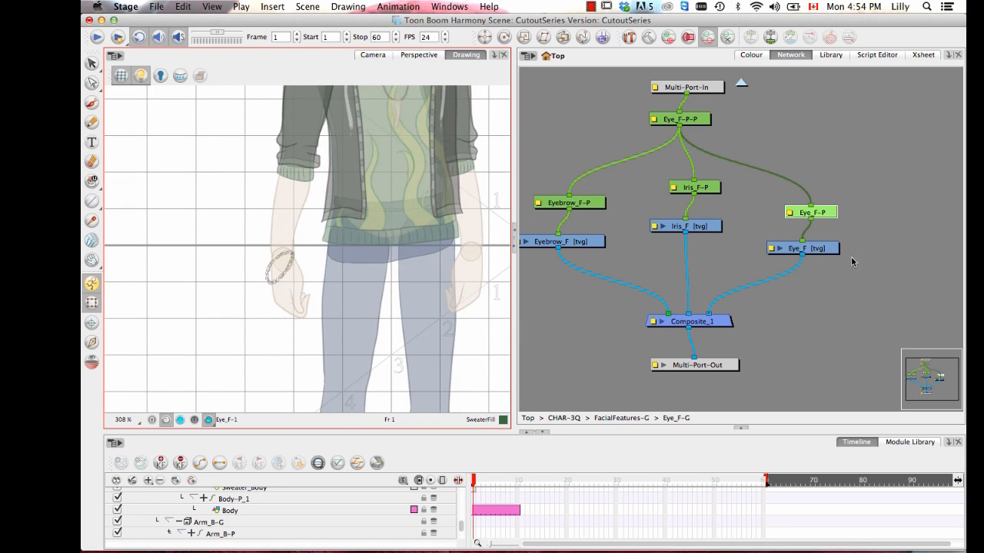
click(807, 244)
key(space)
drag(338, 188, 318, 358)
drag(364, 169, 365, 334)
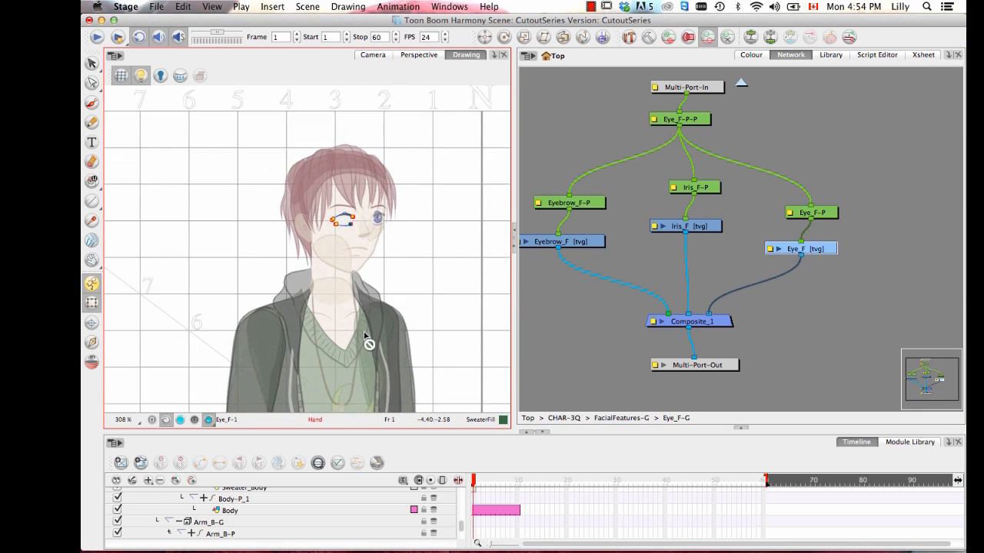
key(2)
scroll(426, 191, up, 8)
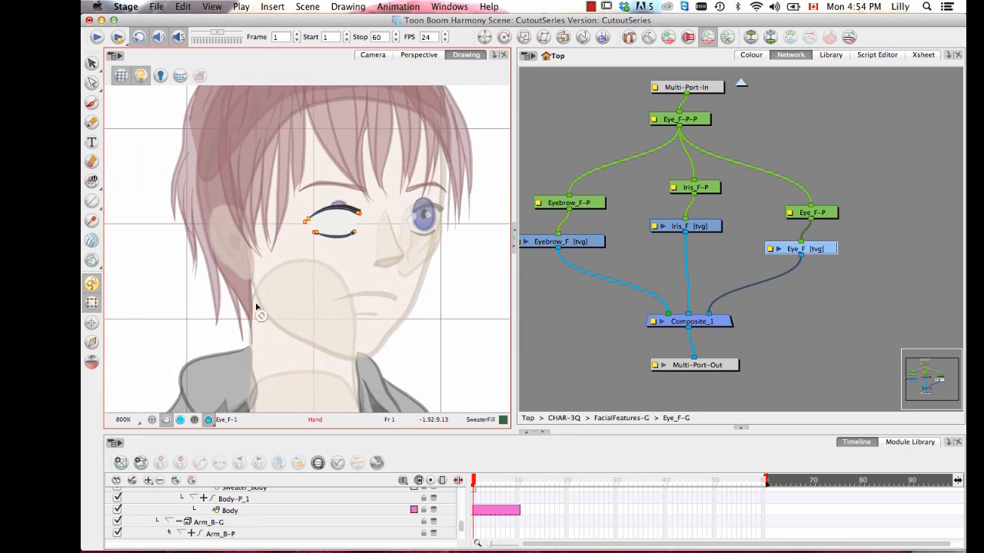
key(space)
drag(385, 213, 376, 269)
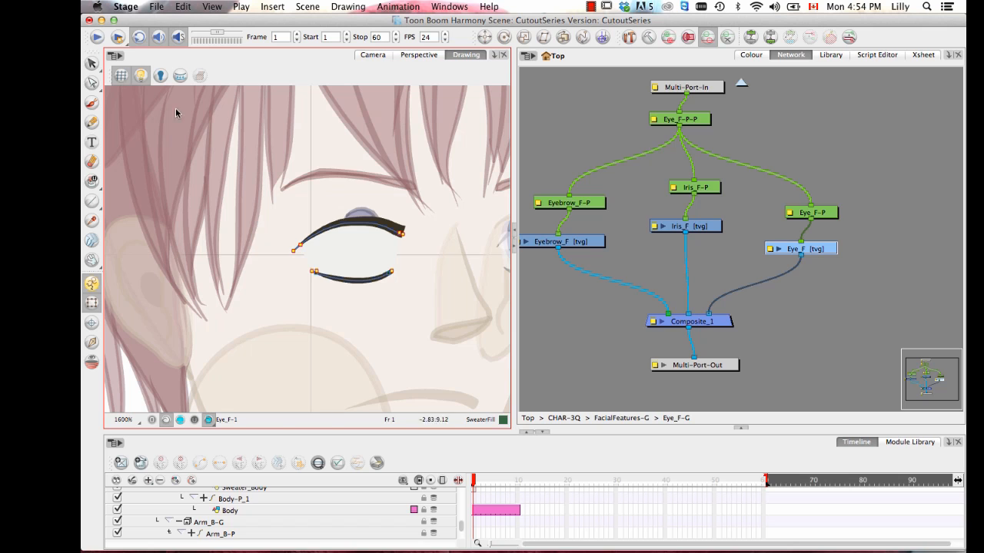
Step: Try removing the white fill from the Eye_F drawing, leaving only the eyelid lines
click(91, 63)
click(365, 252)
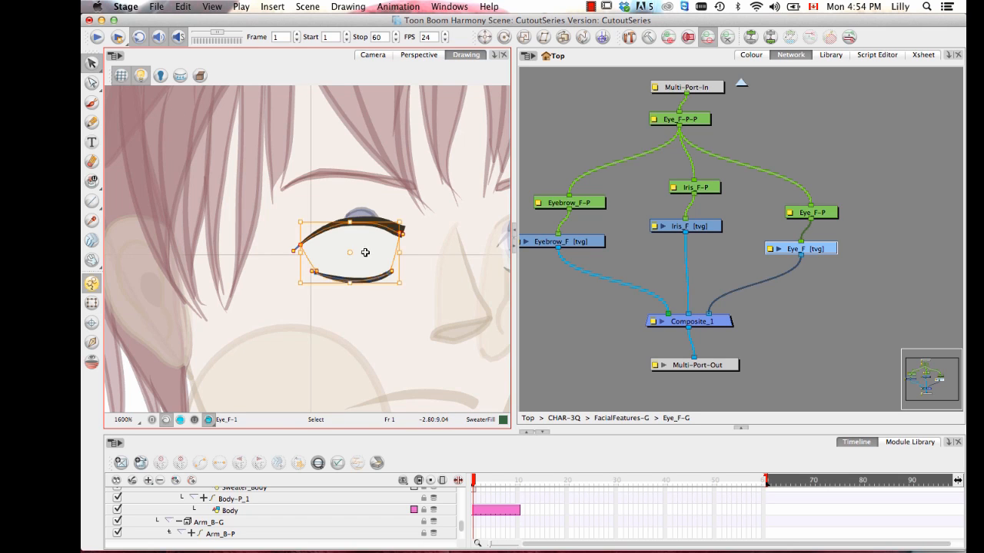
key(super+shift+a)
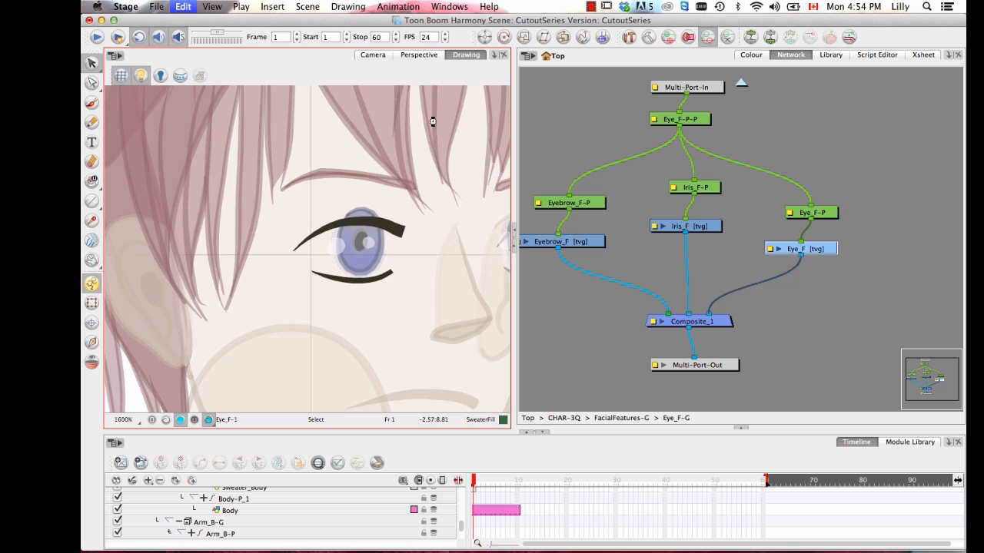
key(super+a)
click(857, 204)
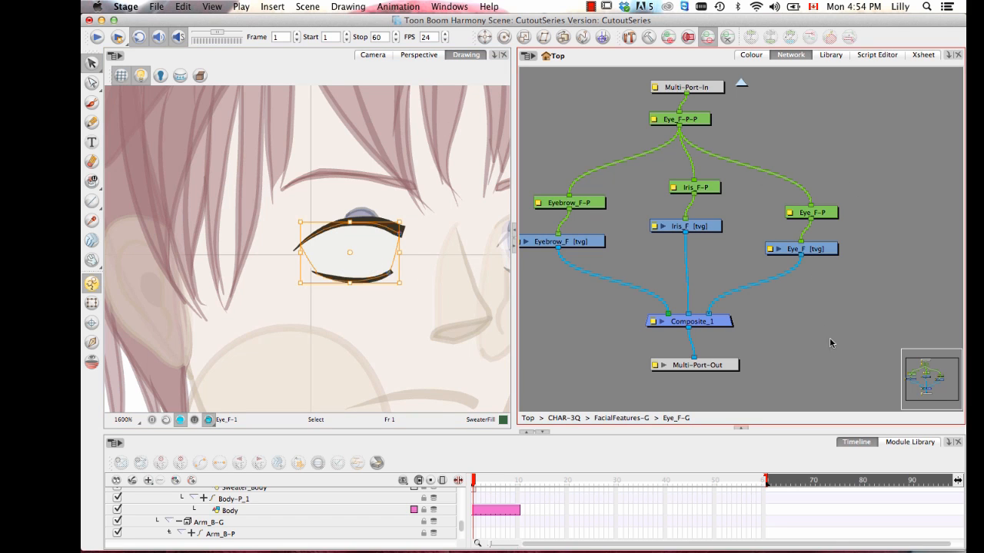
Step: Add an AutoPatch module to the network, connect Eye_F's output to it, and space out the surrounding nodes
click(911, 442)
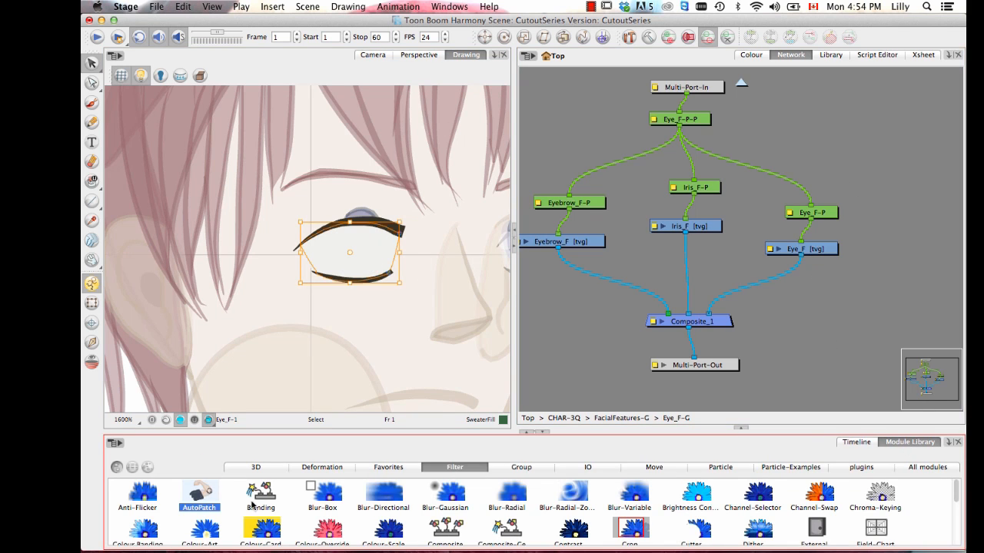
drag(206, 503, 824, 292)
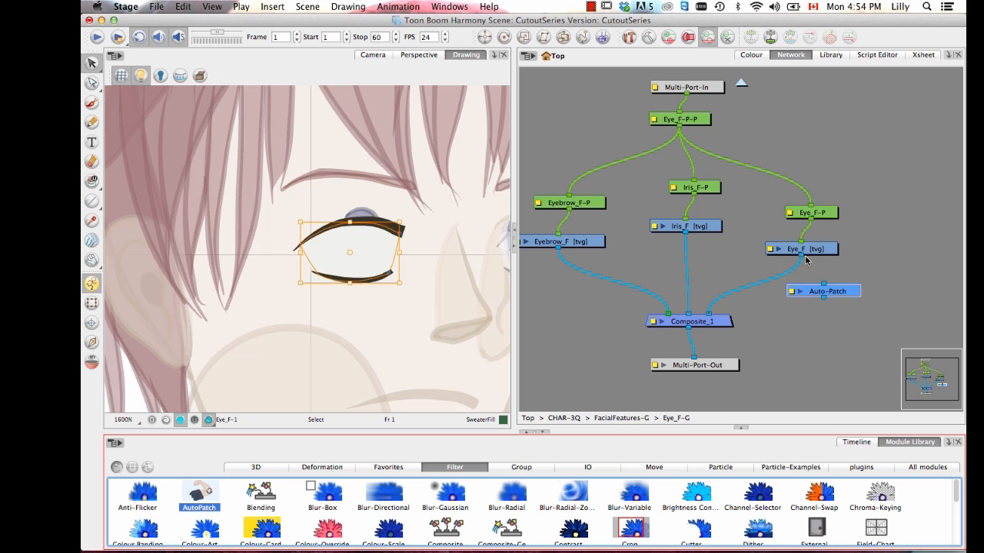
drag(823, 168, 849, 187)
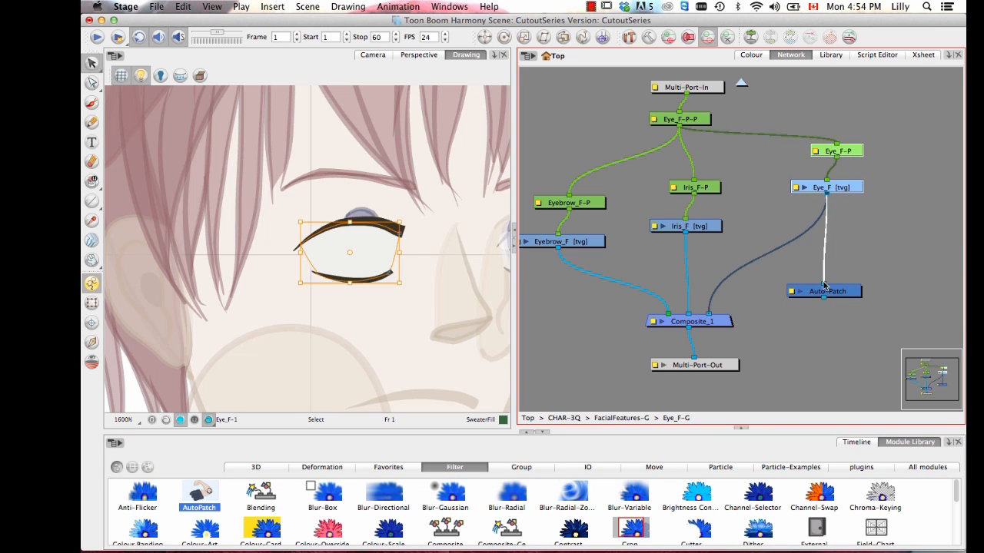
drag(828, 291, 771, 248)
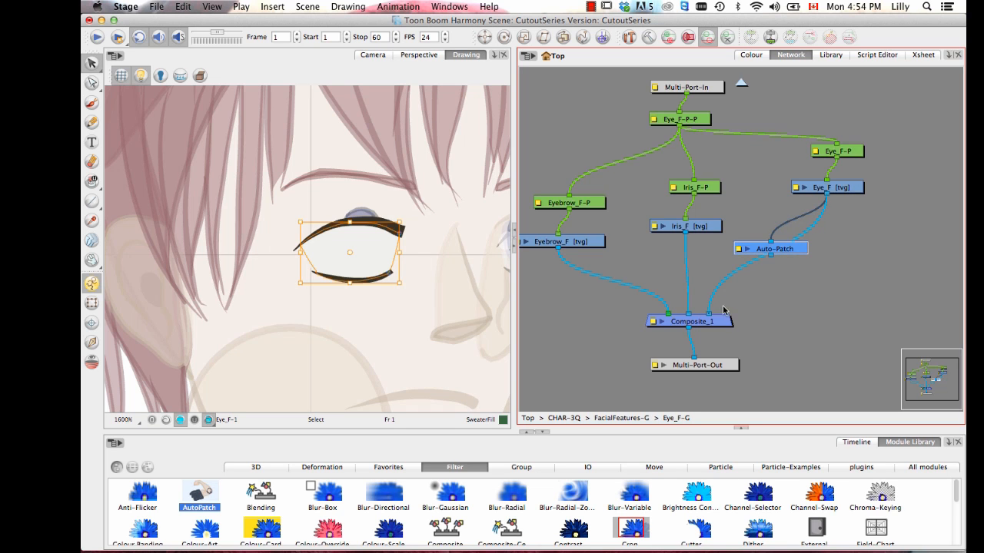
drag(721, 327, 741, 361)
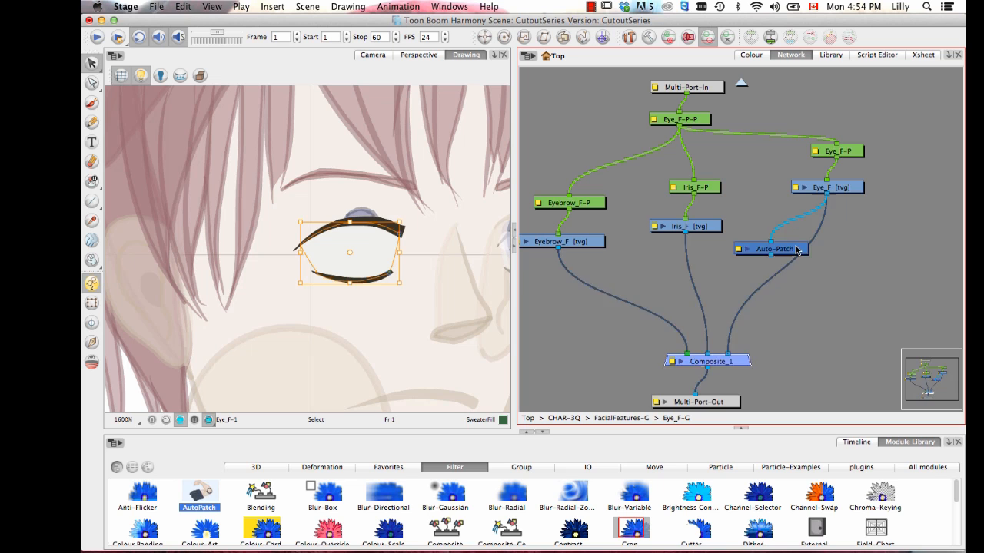
drag(797, 250, 779, 254)
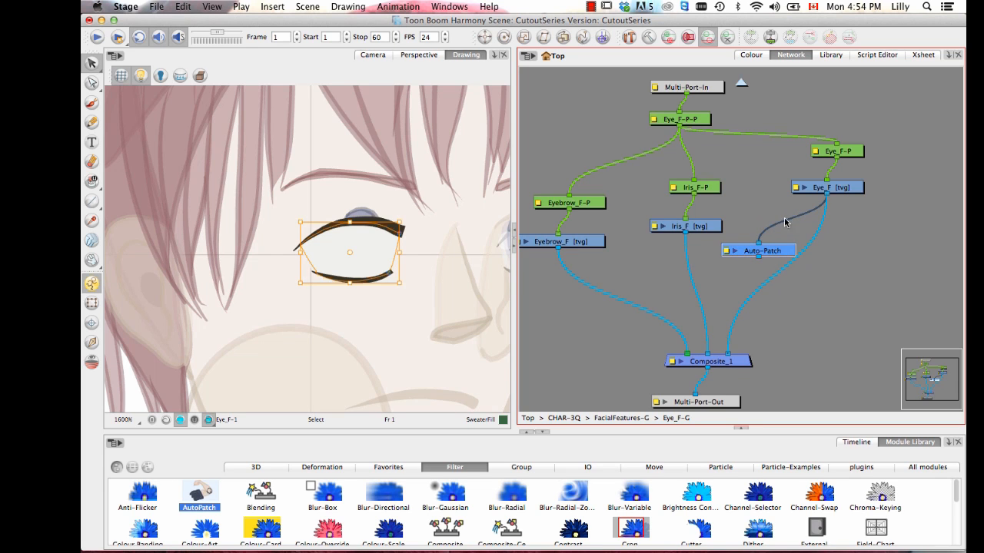
Step: Return to the Camera view and add a Display module to the Eye_F-G network
click(372, 55)
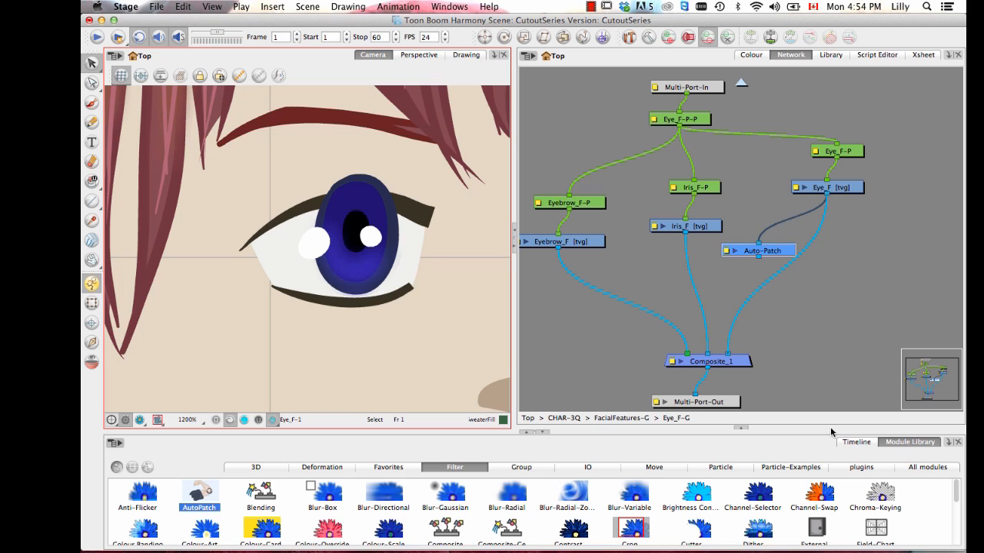
click(931, 467)
drag(957, 491, 959, 502)
drag(753, 513, 848, 304)
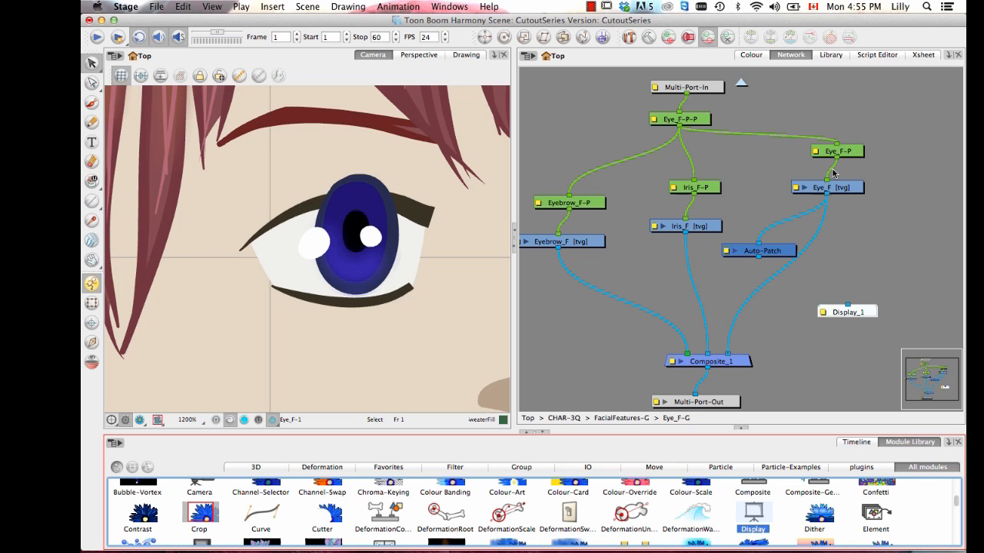
Step: Go to the top-level network and arrange the Display and Write nodes side by side beneath Composite_2
click(528, 419)
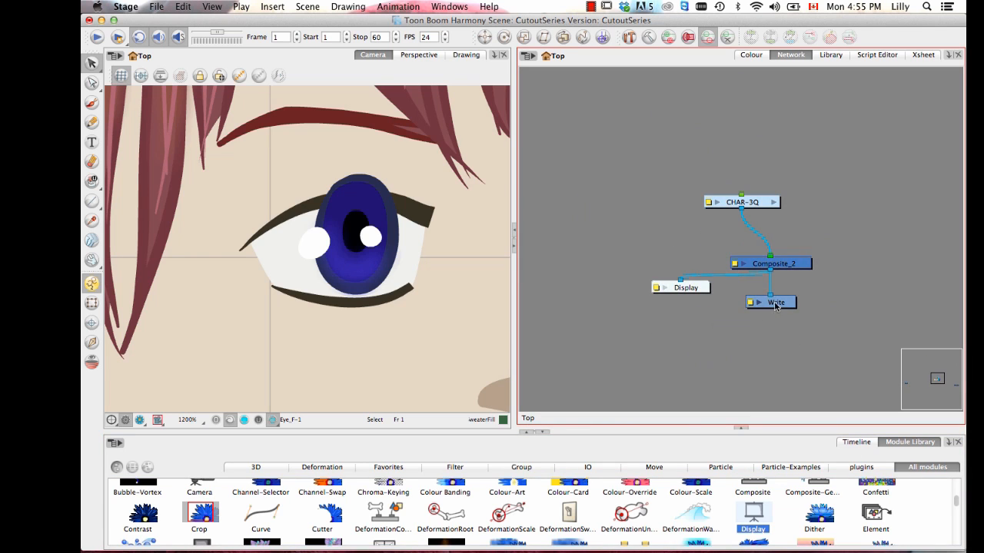
drag(676, 287, 727, 313)
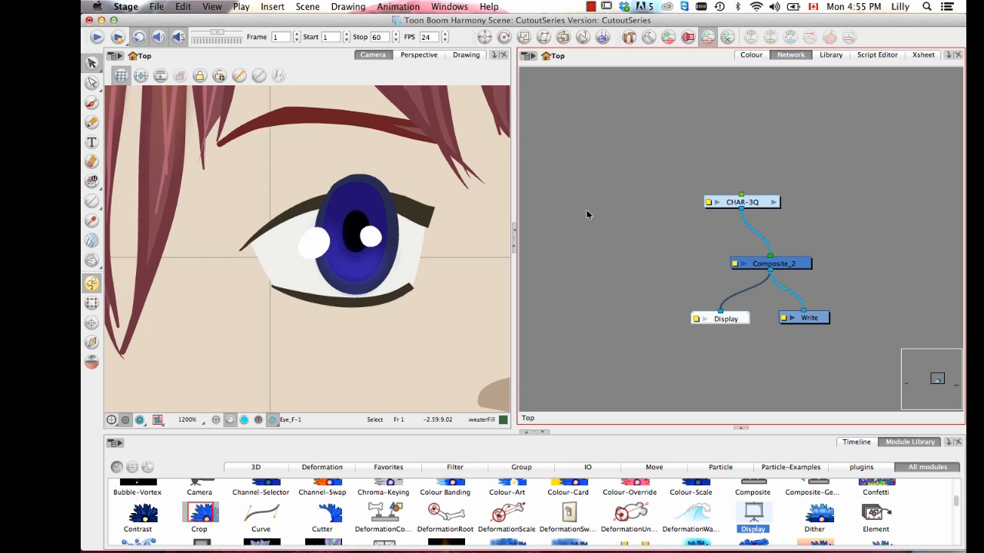
Step: Go back to the Eye_F-G group through the eye drawing and connect Auto-Patch's output to Display_1
click(403, 266)
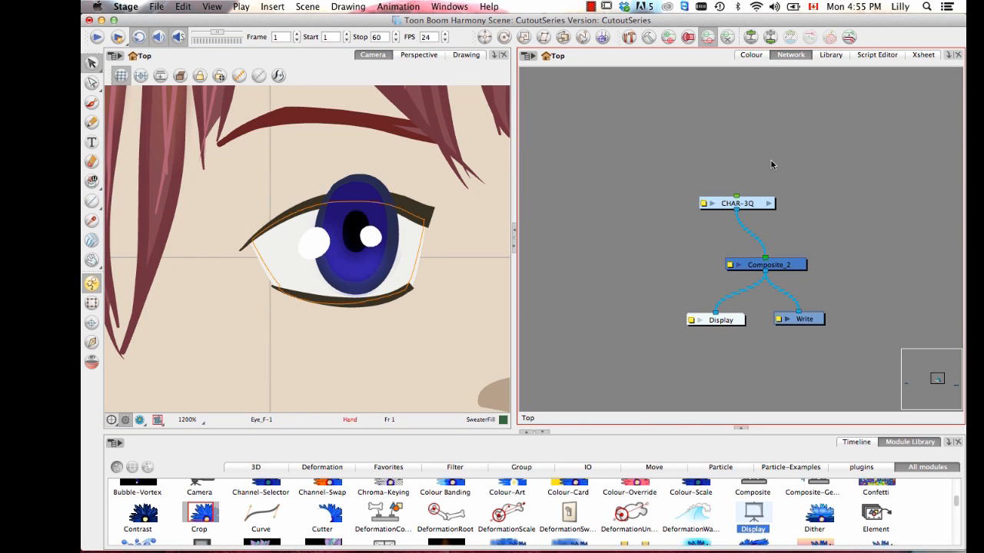
drag(713, 205, 716, 154)
drag(673, 265, 767, 313)
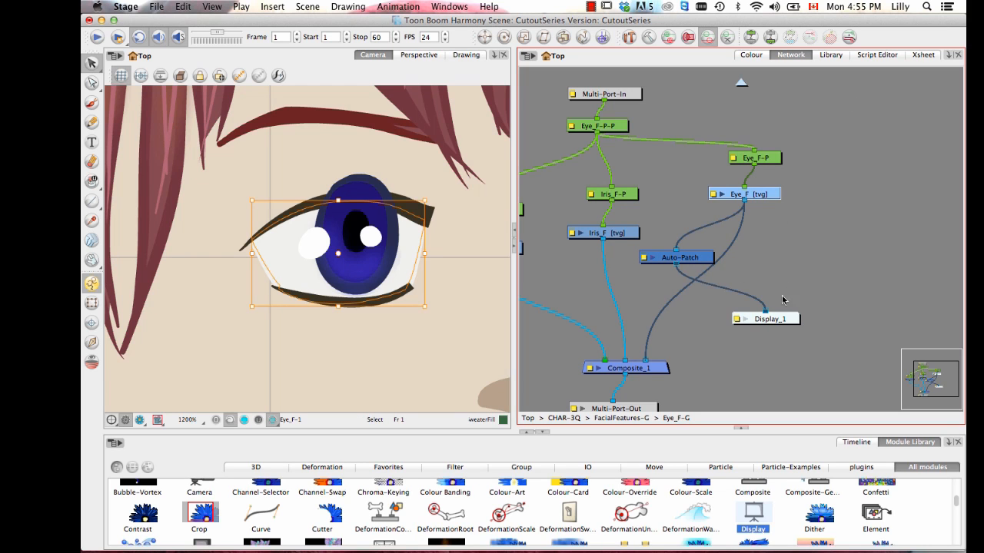
Step: Show the Display toolbar and switch the Camera view's display to Display_1, with the eye patch deselected
right_click(884, 38)
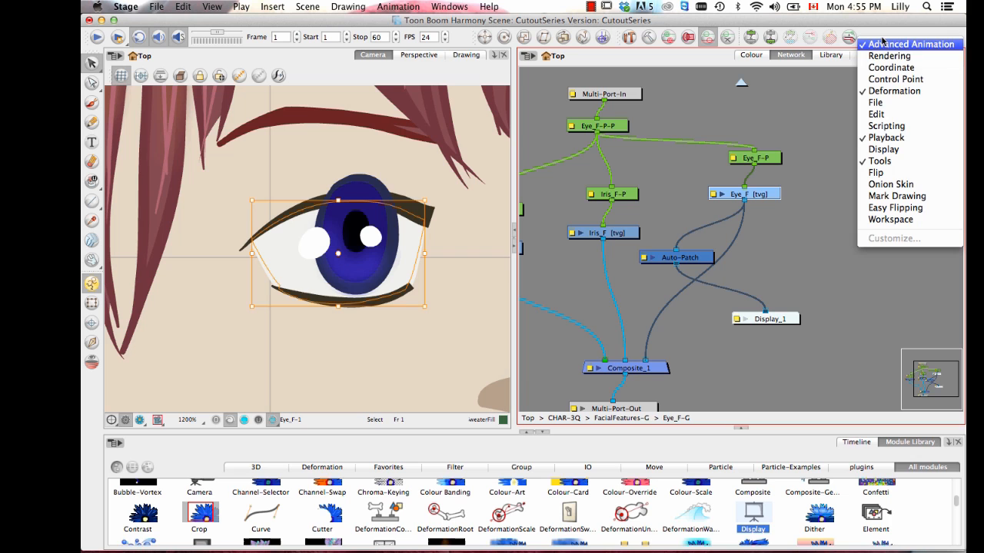
right_click(899, 34)
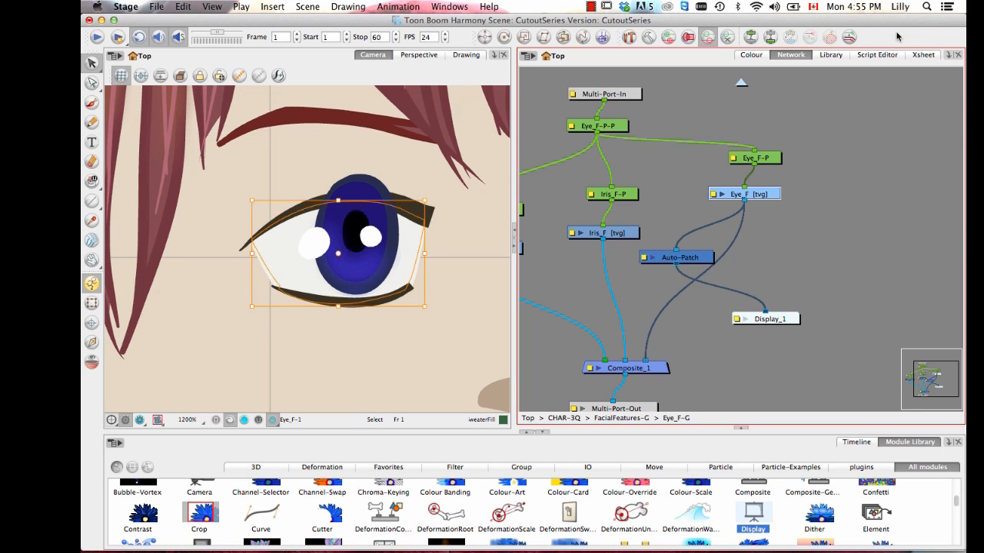
right_click(898, 35)
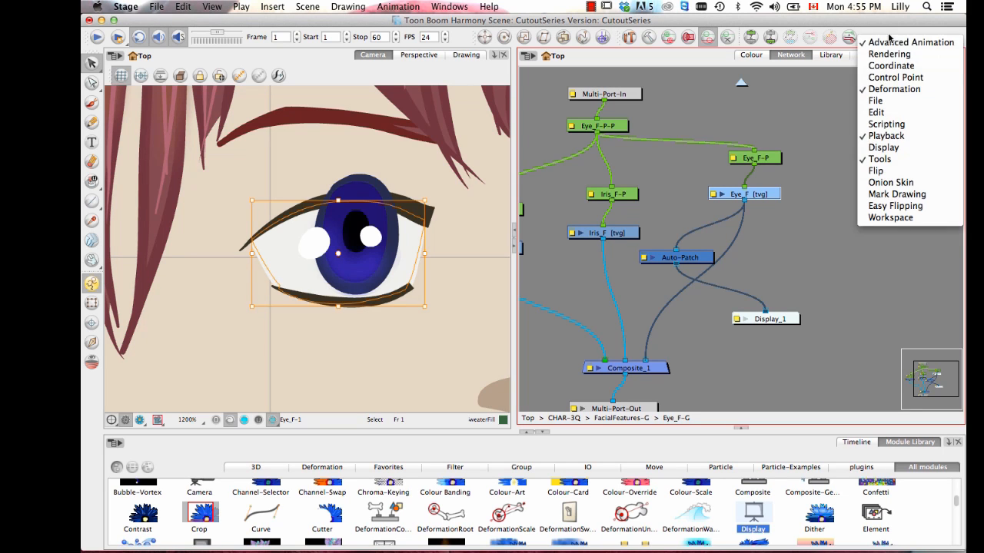
click(883, 147)
click(127, 57)
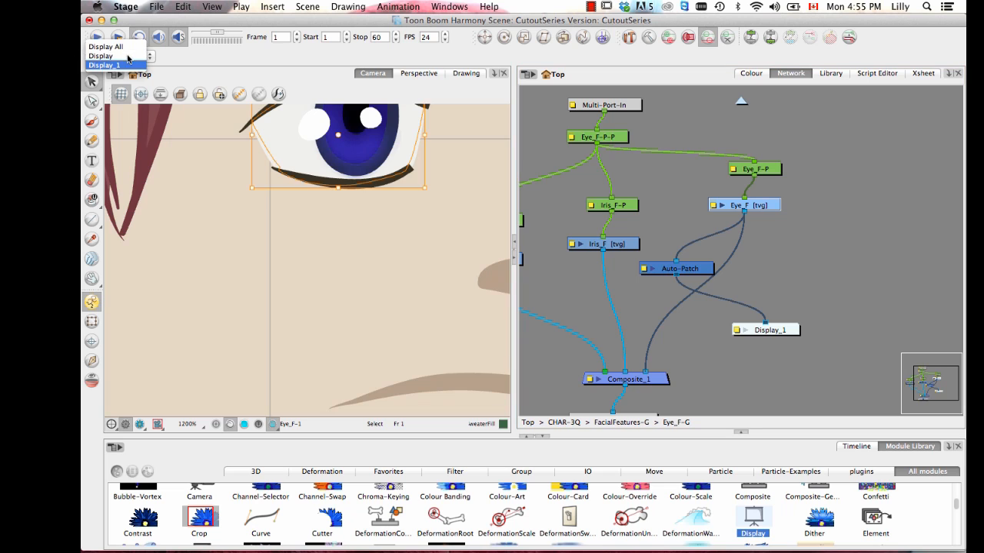
click(127, 68)
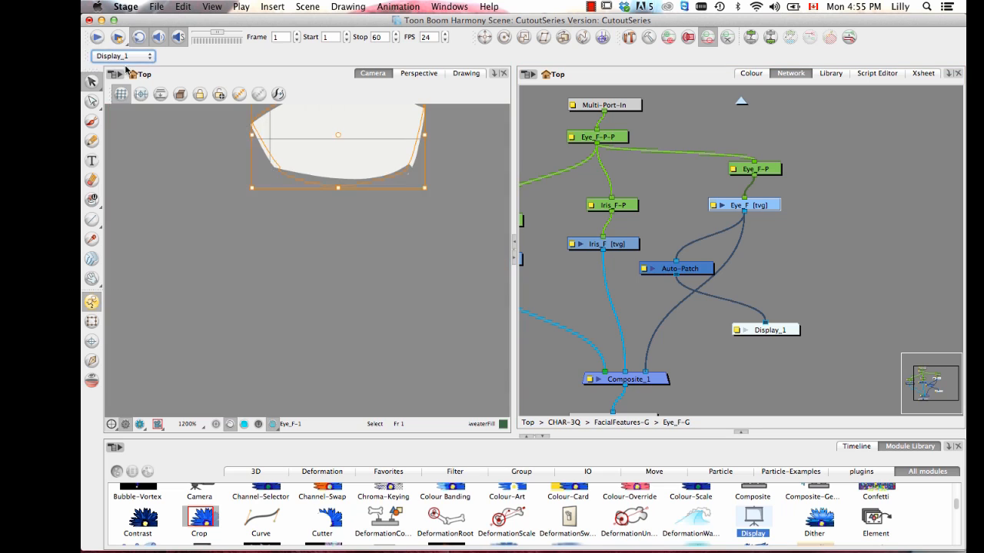
click(807, 190)
drag(394, 114, 385, 221)
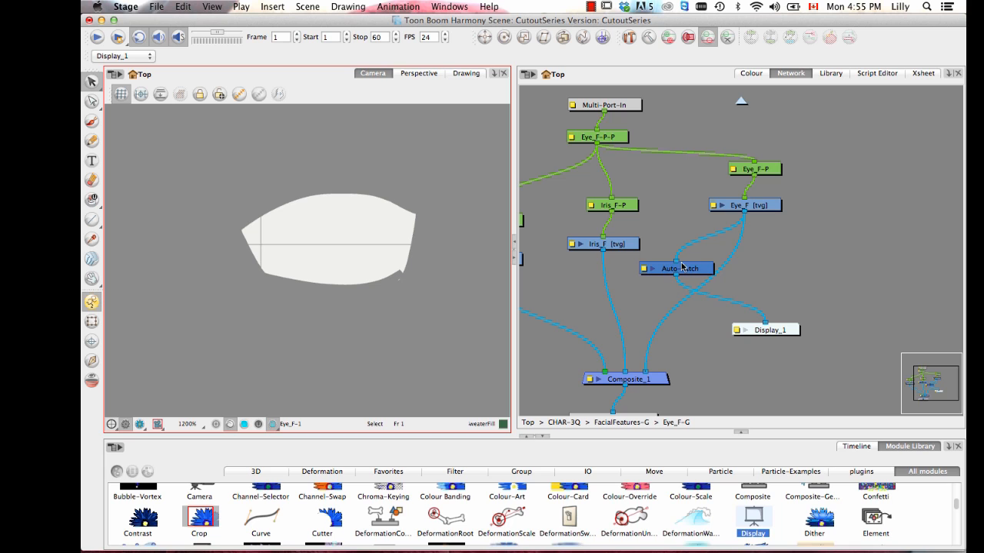
Step: Insert a Cutter module into the connection between Iris_F and Composite_1
drag(694, 267, 689, 262)
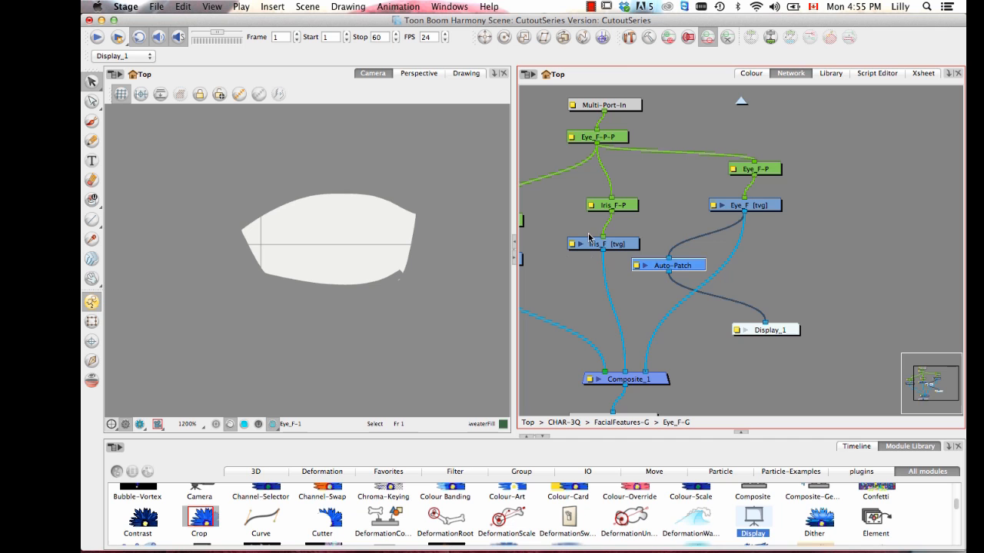
drag(666, 320, 725, 276)
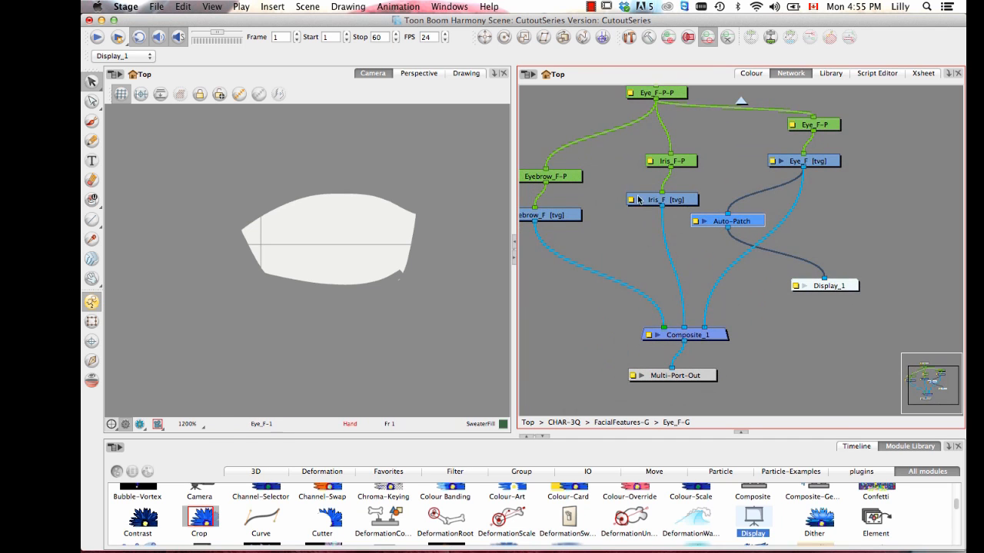
scroll(959, 507, up, 2)
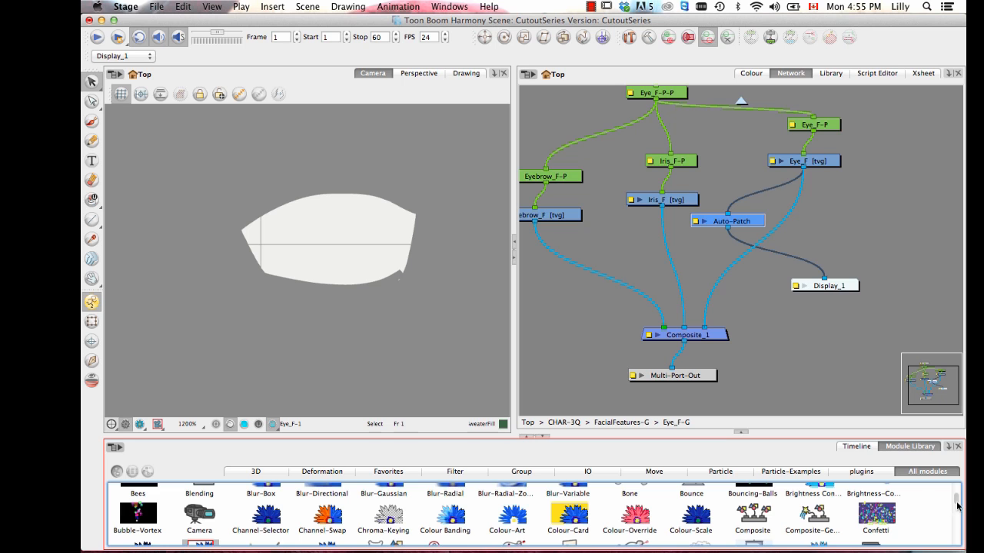
scroll(959, 501, up, 1)
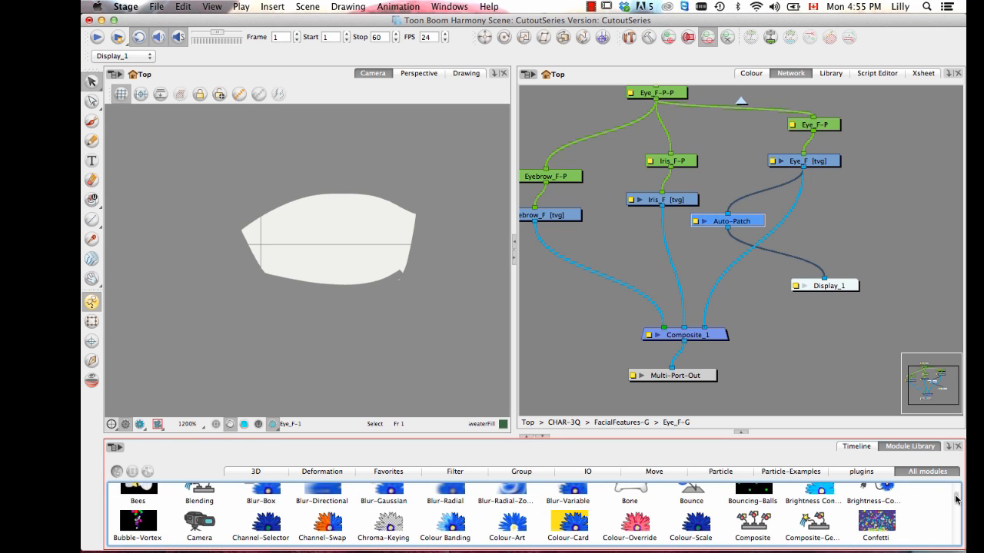
scroll(957, 501, down, 2)
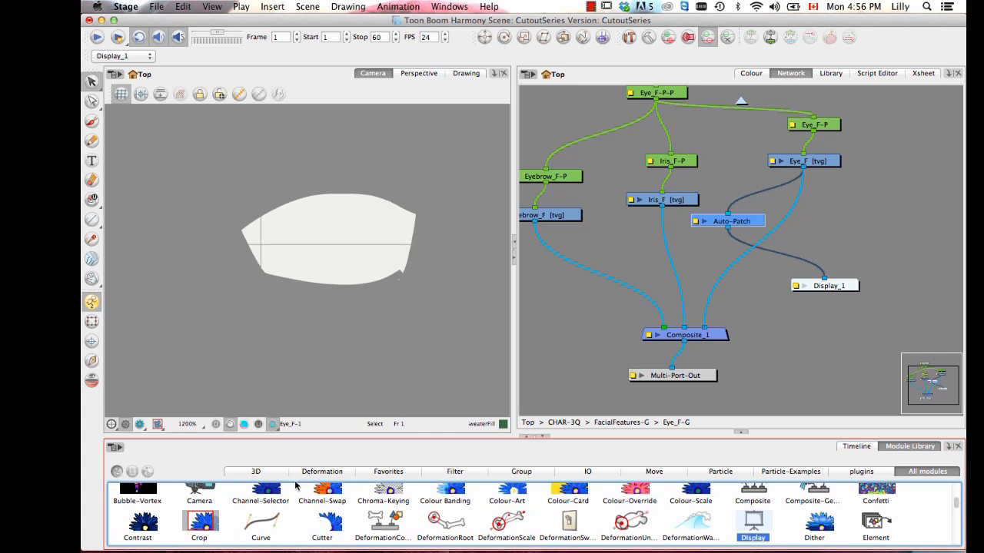
drag(323, 523, 680, 267)
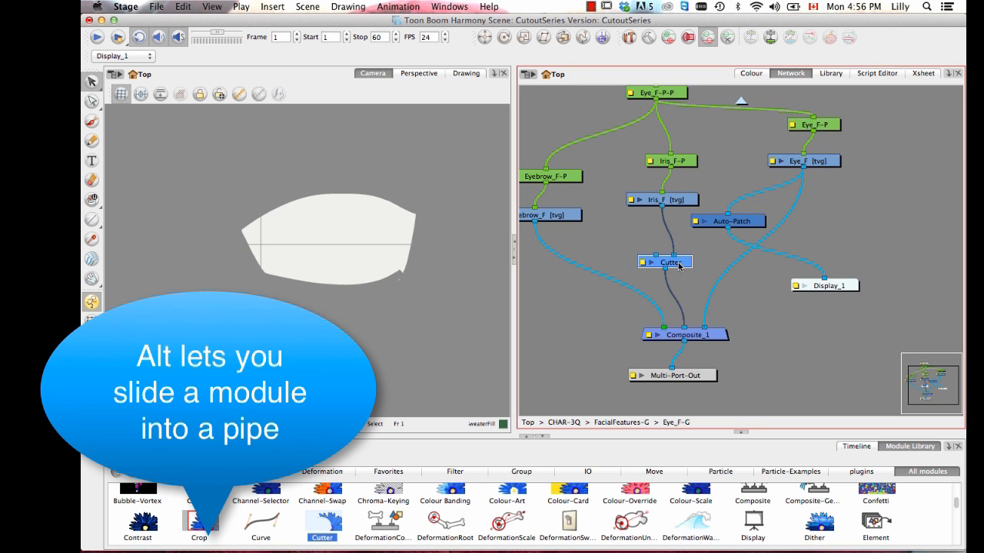
Step: Connect Auto-Patch's output to the Cutter's free matte input port
scroll(692, 238, up, 5)
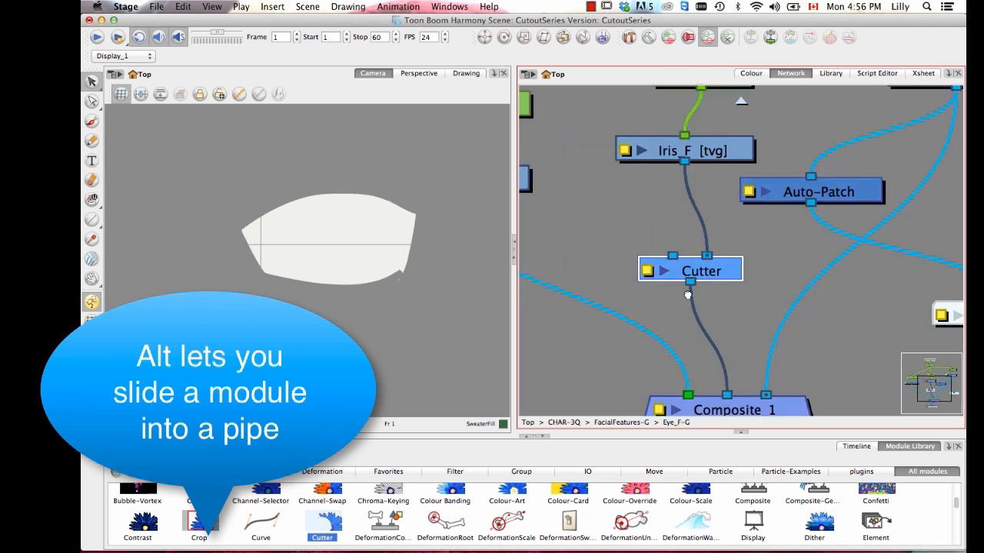
drag(710, 274, 724, 285)
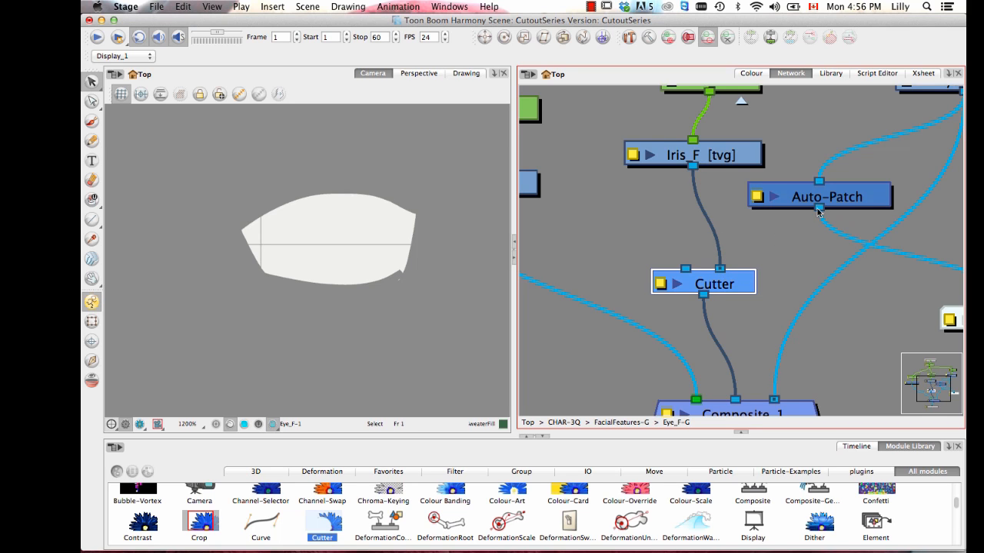
drag(819, 211, 680, 263)
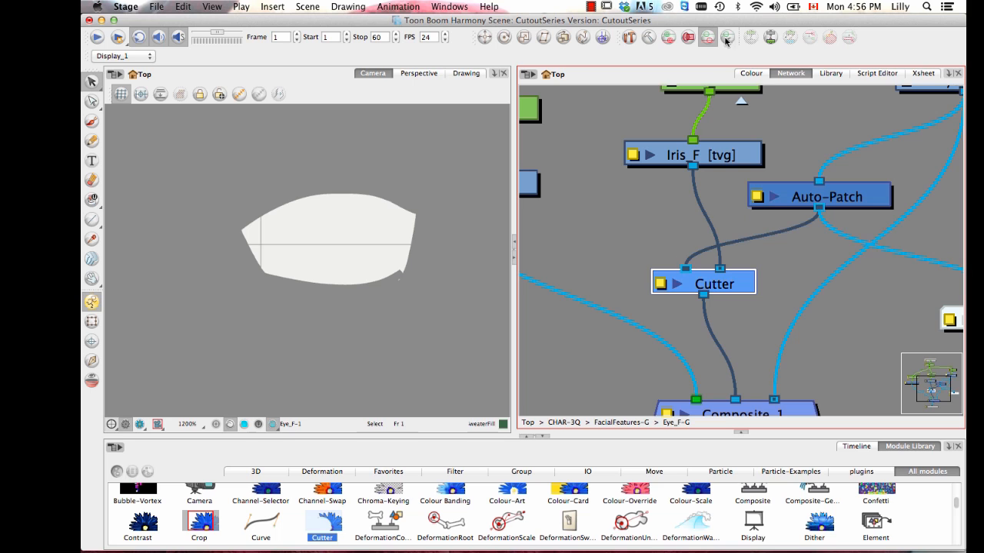
Step: Switch the Camera view's display to Display and activate the Transform tool with nothing selected
click(142, 54)
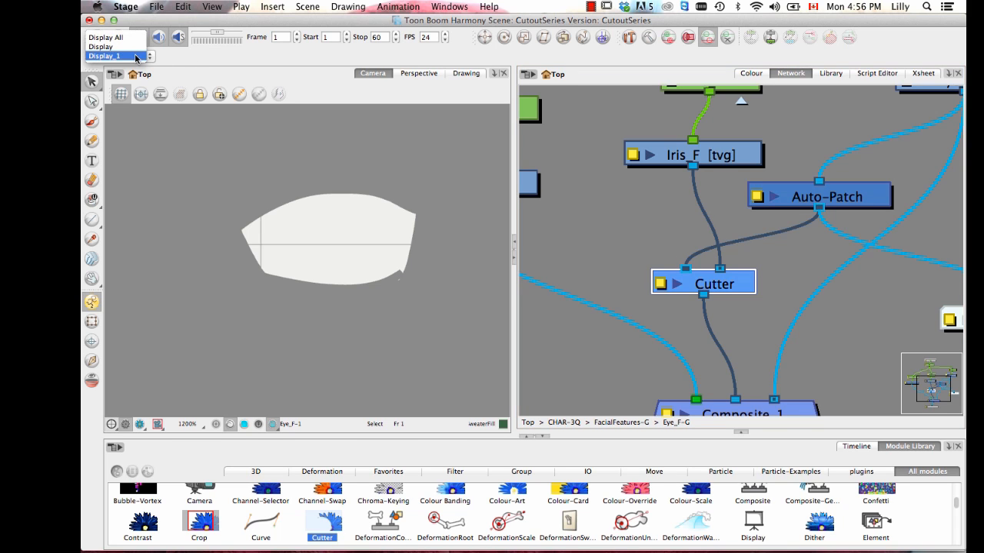
click(135, 46)
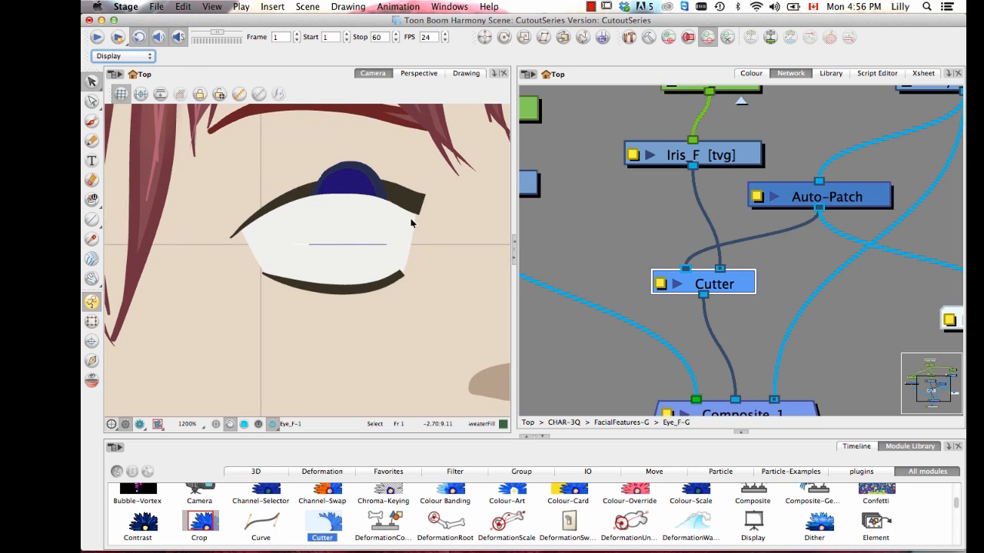
click(347, 197)
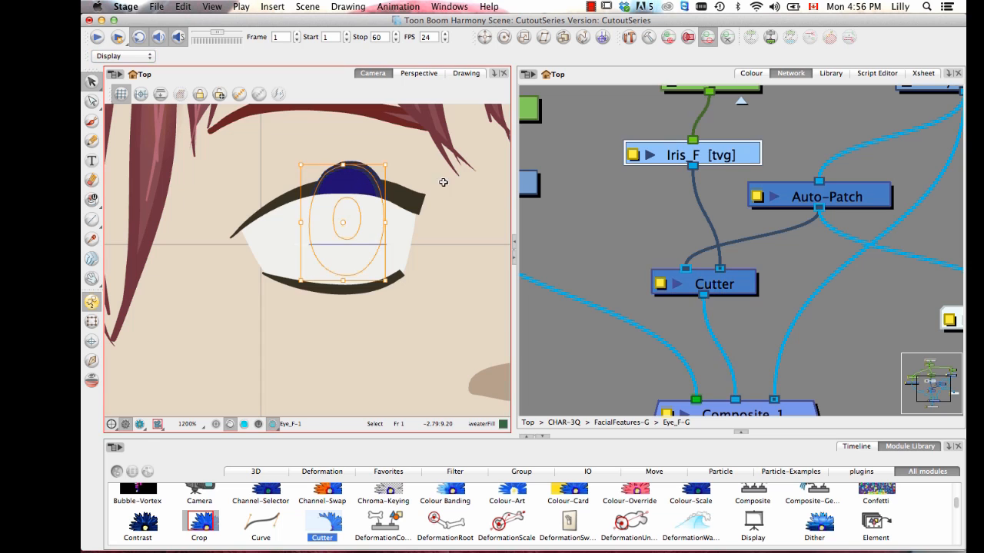
click(93, 322)
click(608, 220)
Step: Test the Cutter by moving the front iris down over the eye white, and undo the move
click(363, 180)
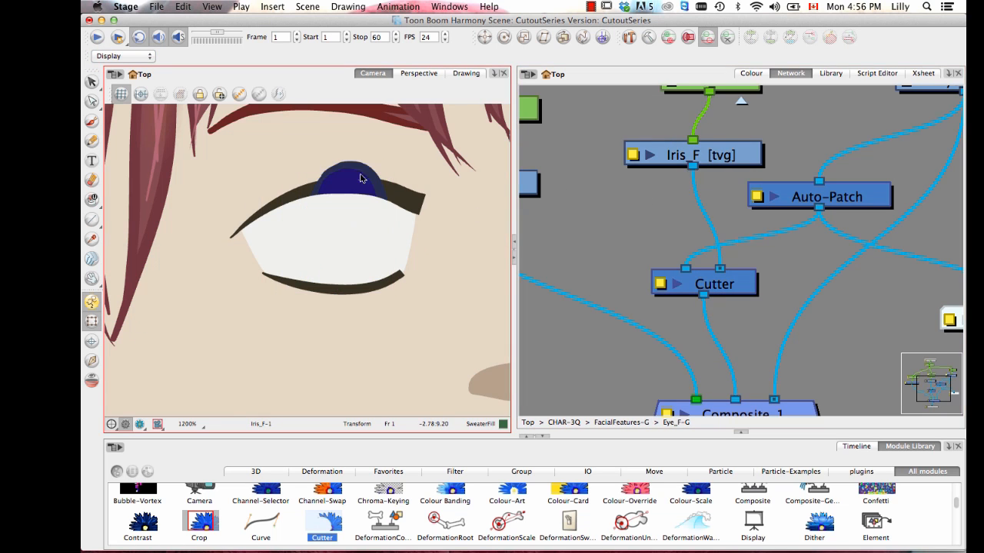
drag(357, 178, 378, 262)
key(super+z)
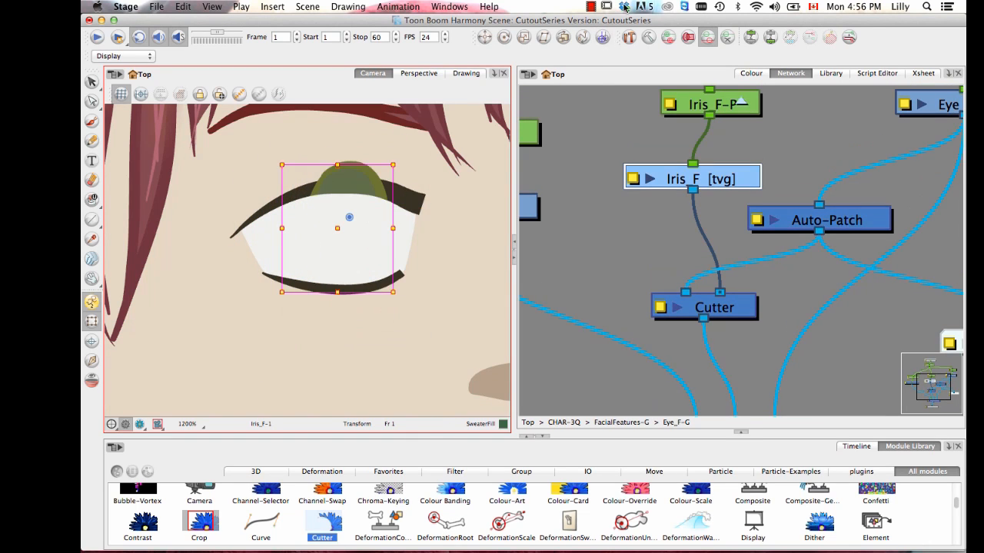
Step: Enable the Inverted option on the Cutter below Iris_F, close its properties and deselect everything
click(660, 309)
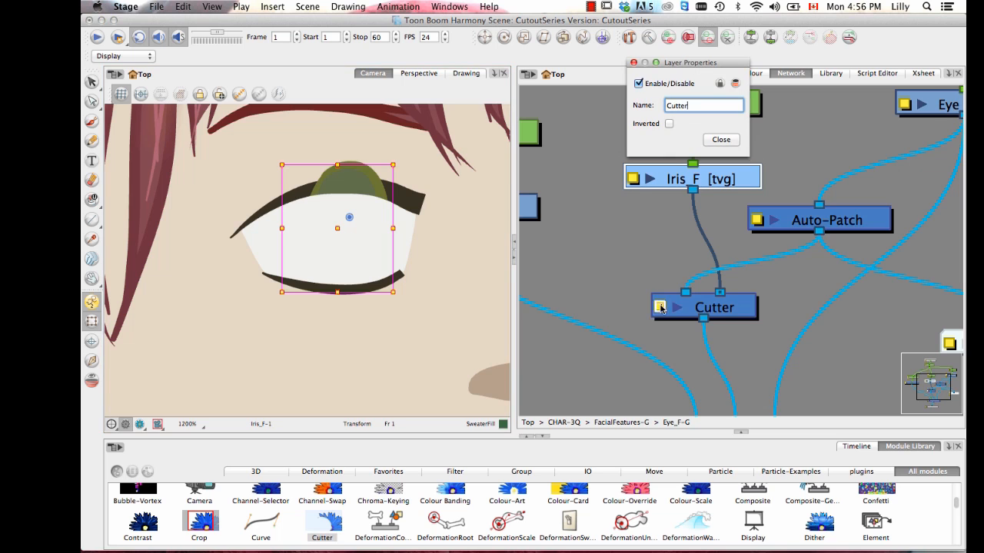
click(670, 124)
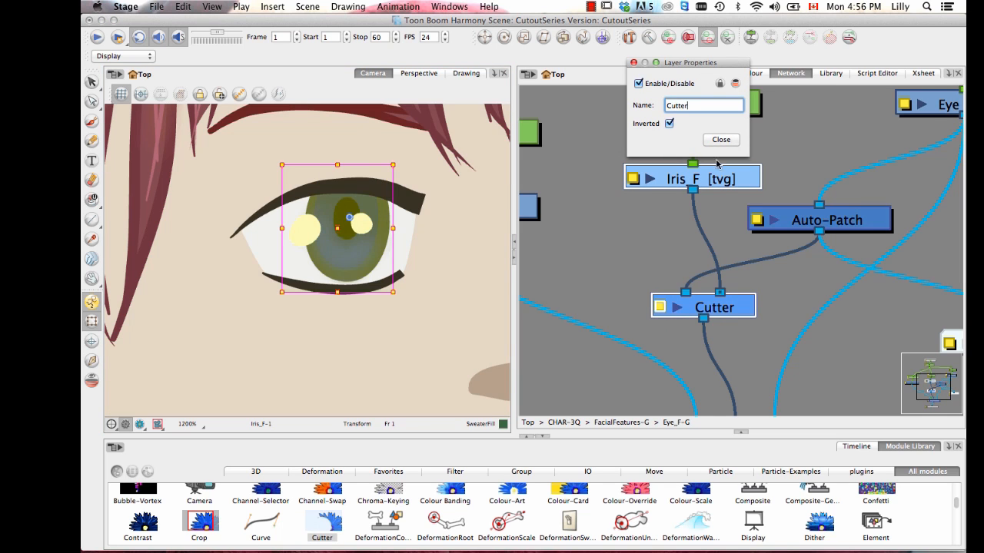
click(721, 141)
click(606, 239)
Step: Test the inverted cut by moving the front iris toward the nose-side corner of the eye
scroll(399, 250, down, 2)
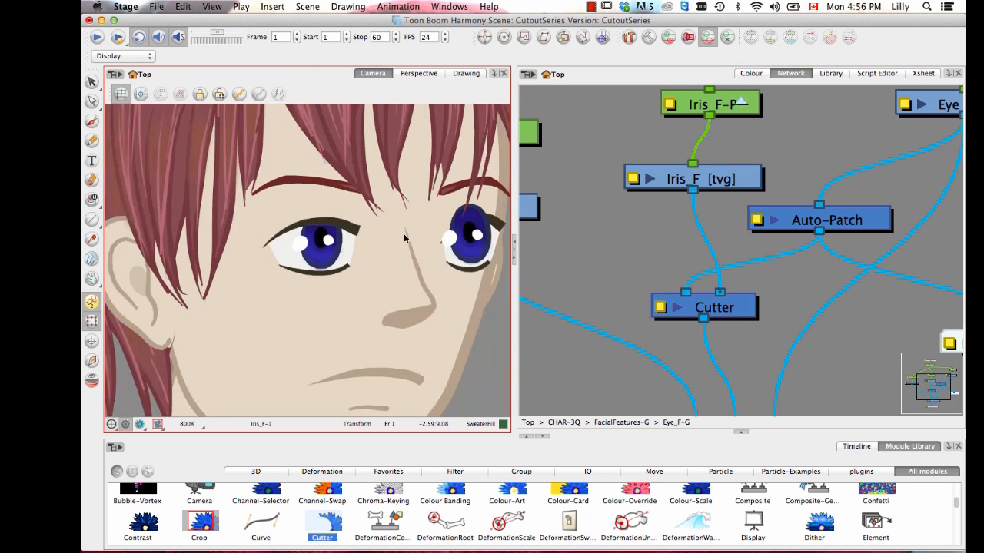
click(323, 241)
drag(321, 241, 344, 261)
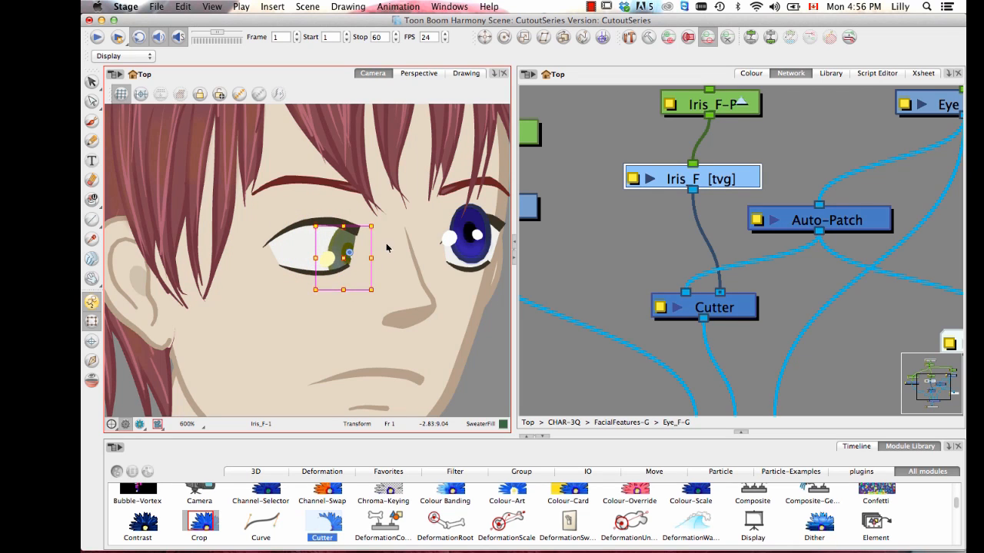
click(628, 265)
drag(481, 283, 421, 292)
click(419, 242)
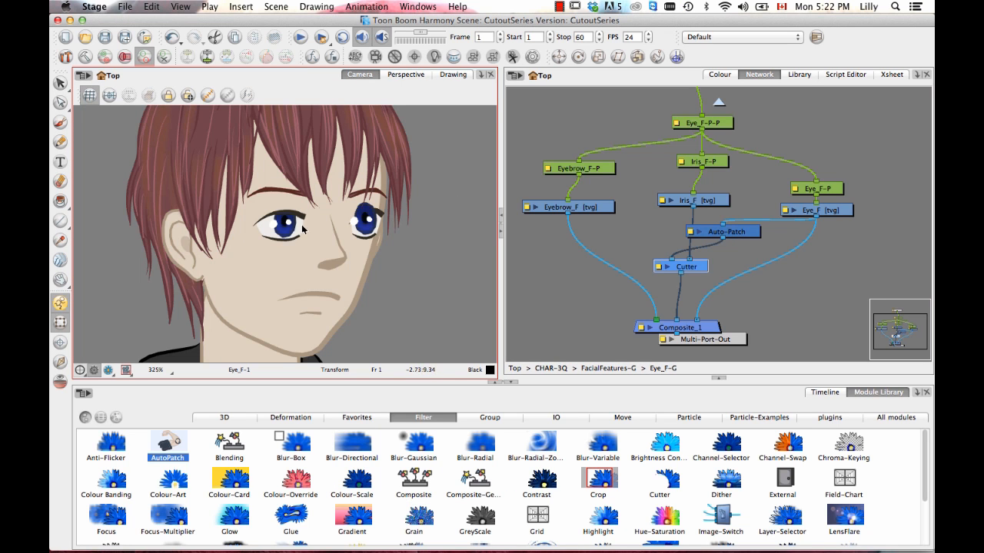
Step: Locate the back iris in the Network view and spread out the Eye_B-G modules to make room below Iris_B
click(362, 221)
drag(537, 145, 539, 147)
key(o)
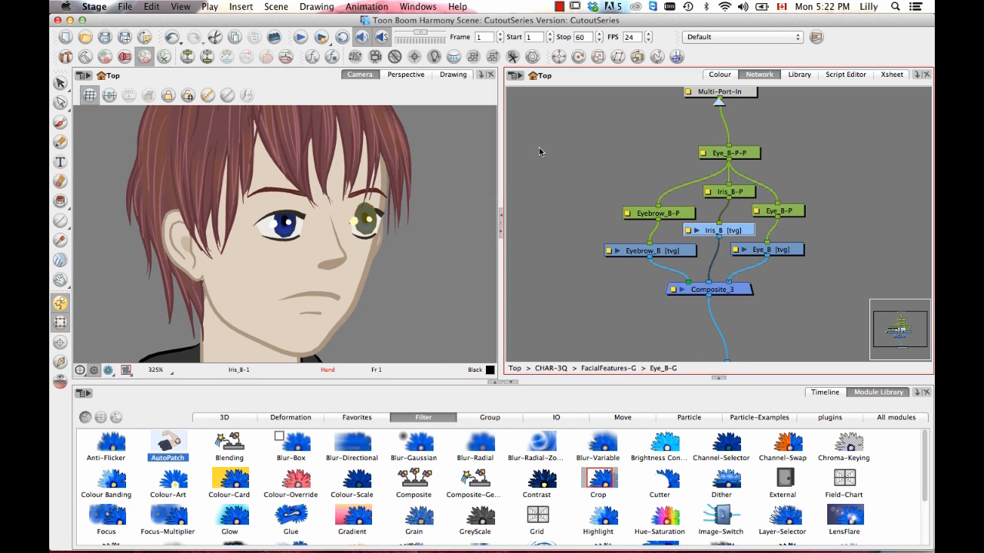
drag(694, 197, 657, 177)
key(2)
drag(813, 149, 849, 237)
drag(534, 144, 541, 214)
drag(679, 279, 671, 367)
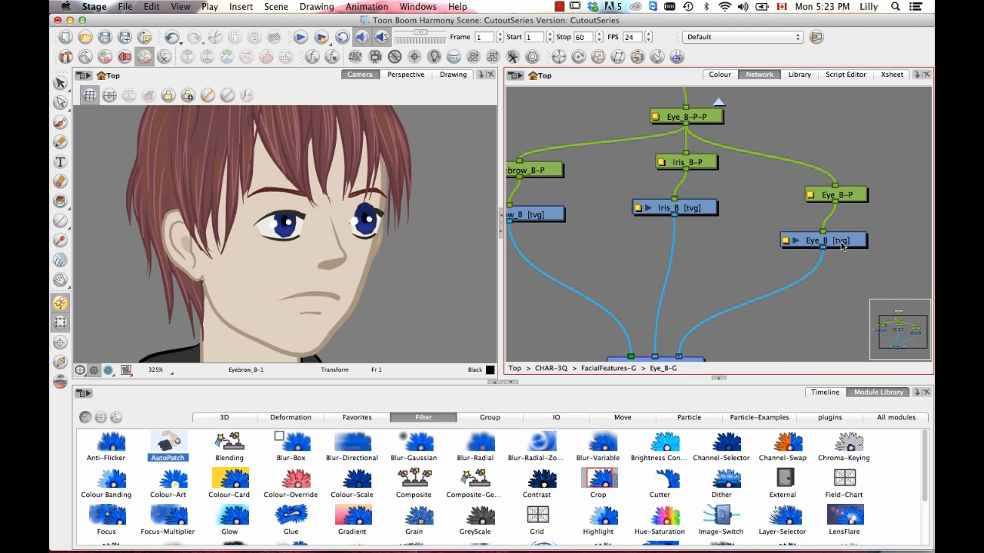
Step: Show the Eye_B drawing in the Drawing view and select its eye-white fill
click(804, 241)
click(454, 75)
drag(423, 197, 376, 202)
click(59, 83)
click(401, 232)
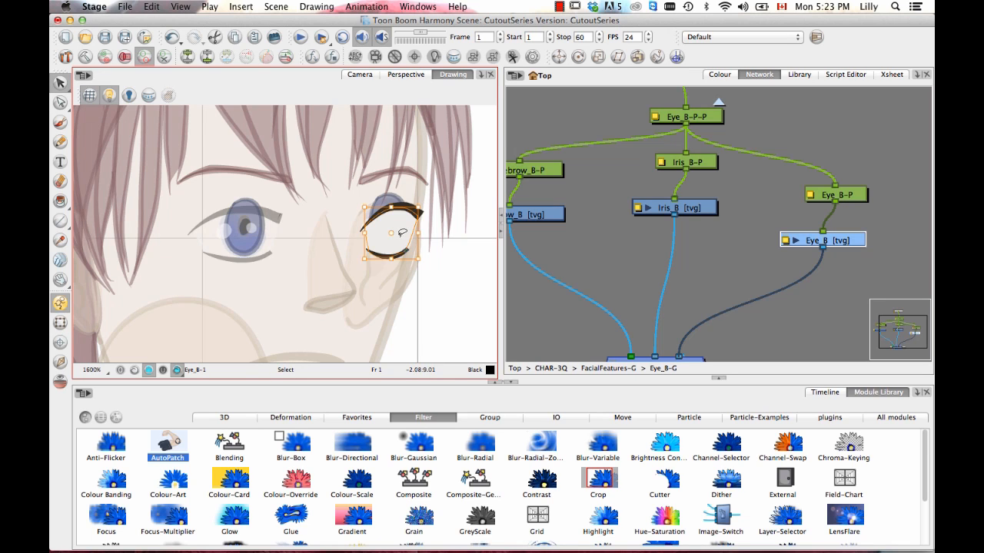
Step: Delete the back eye's white fill to check the underlying outline and art layers, and undo the deletion
key(Delete)
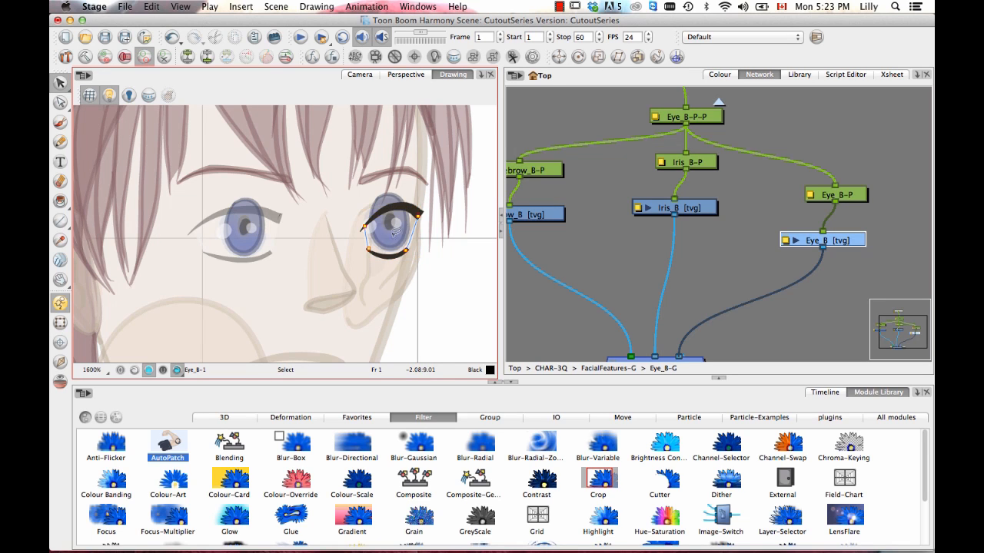
click(140, 372)
click(149, 371)
key(super+z)
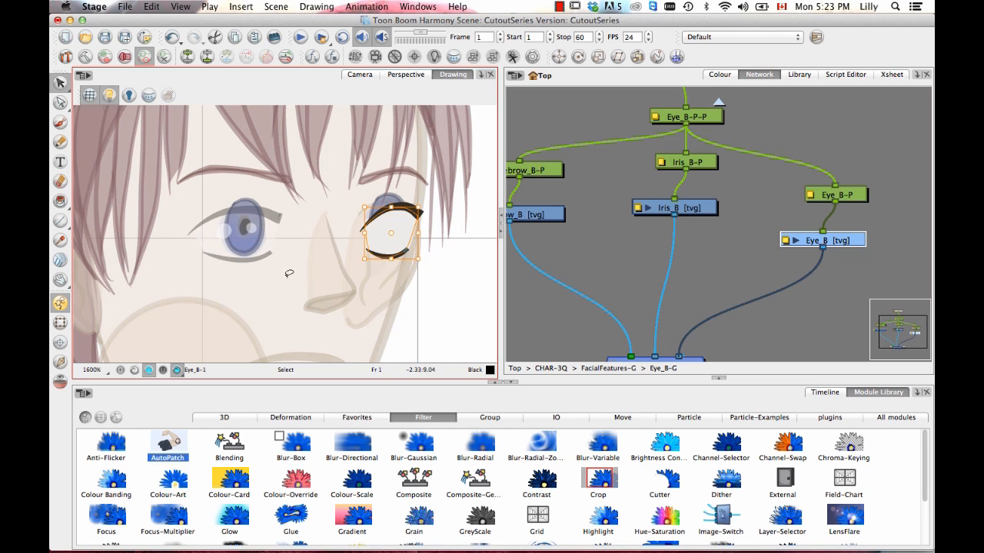
Step: Add an Auto-Patch module between Iris_B and Eye_B and connect Eye_B's output to it
click(726, 247)
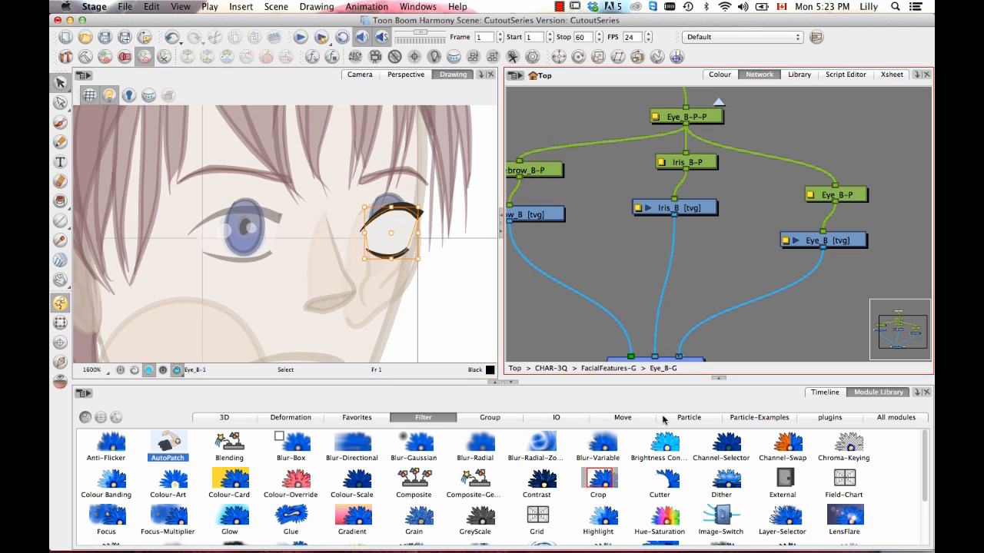
drag(158, 453, 712, 265)
mouse_move(823, 249)
mouse_down()
mouse_move(736, 241)
mouse_move(713, 257)
mouse_move(723, 286)
mouse_up()
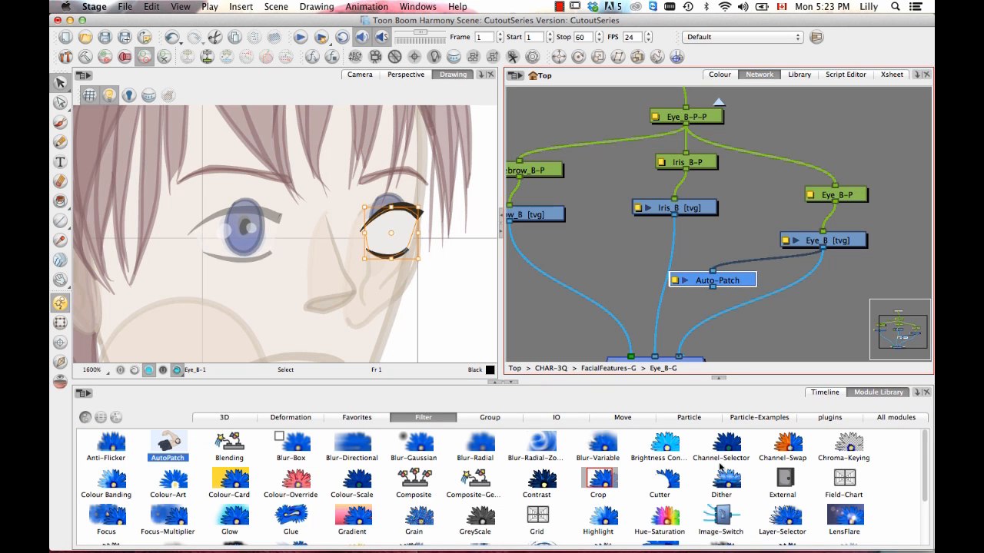
Step: Insert a Cutter between Iris_B and Composite_3 and connect Auto-Patch's output to its matte port
drag(653, 492, 671, 325)
drag(714, 286, 635, 310)
Step: Return to the Camera view and enable the Inverted option on the Cutter below Iris_B
click(365, 75)
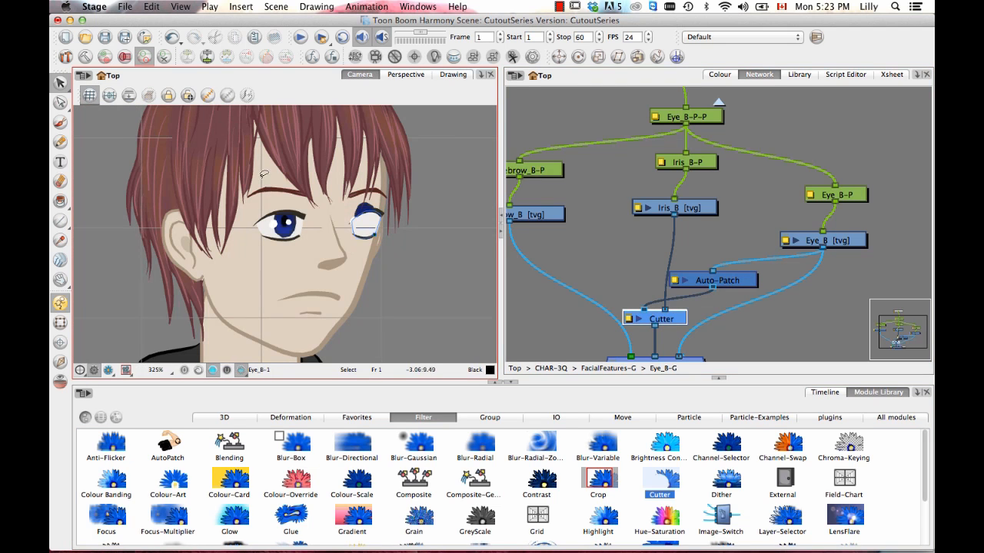
click(628, 319)
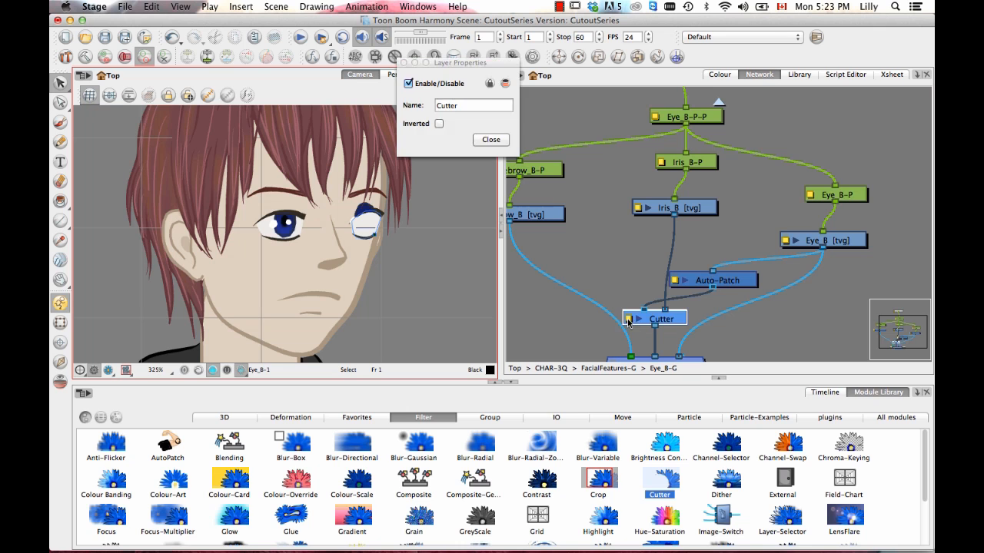
click(439, 124)
click(491, 139)
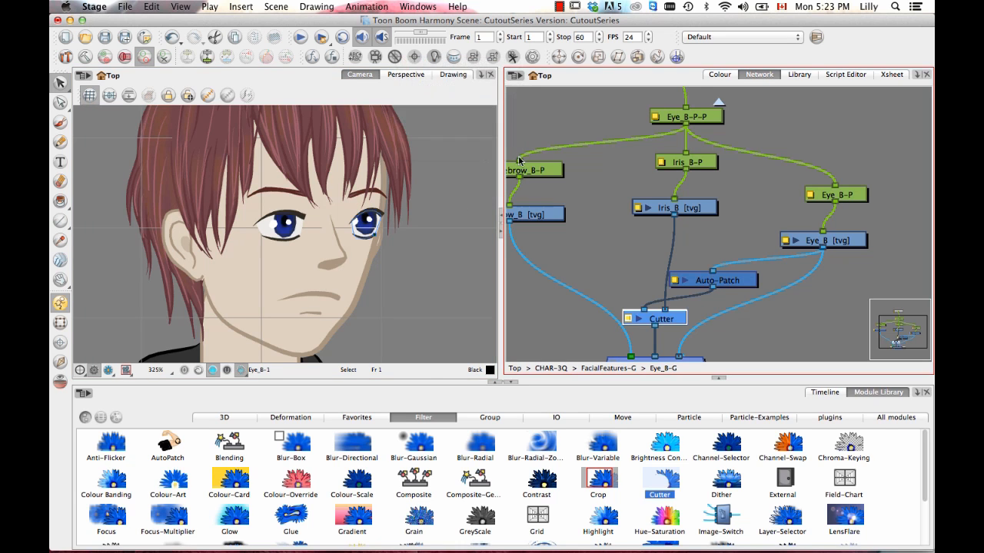
Step: Check the back iris's masking in the Camera view with the Transform tool
click(61, 322)
click(367, 220)
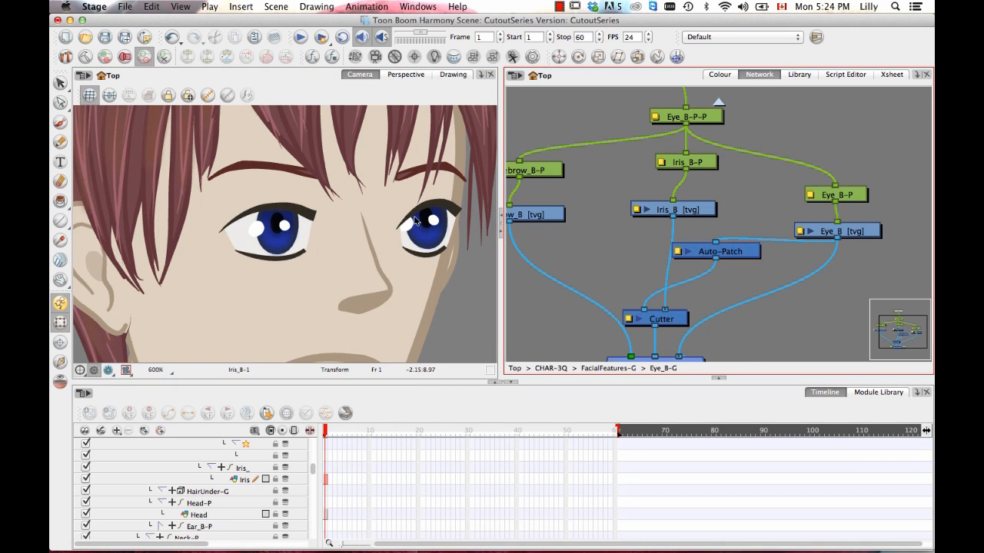
scroll(413, 221, down, 5)
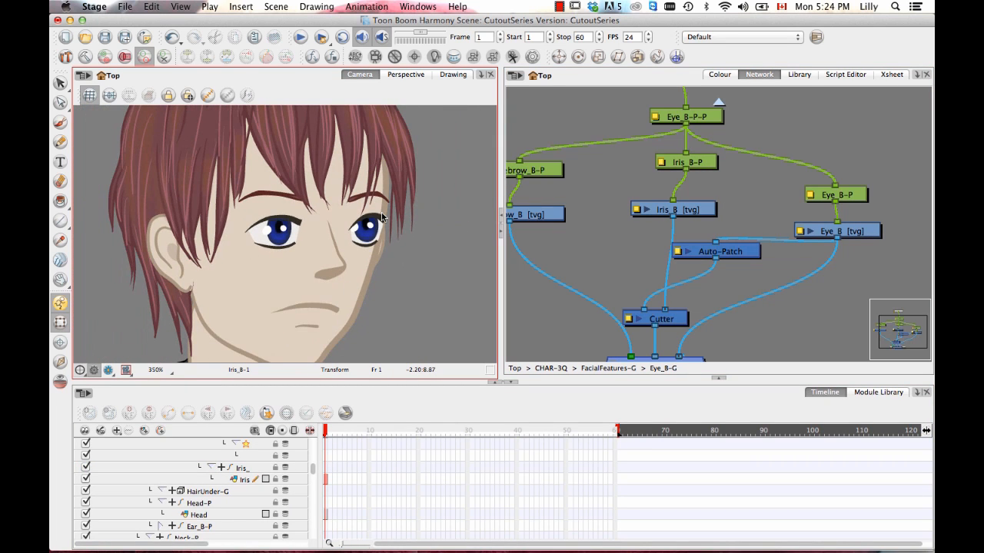
drag(361, 277, 343, 276)
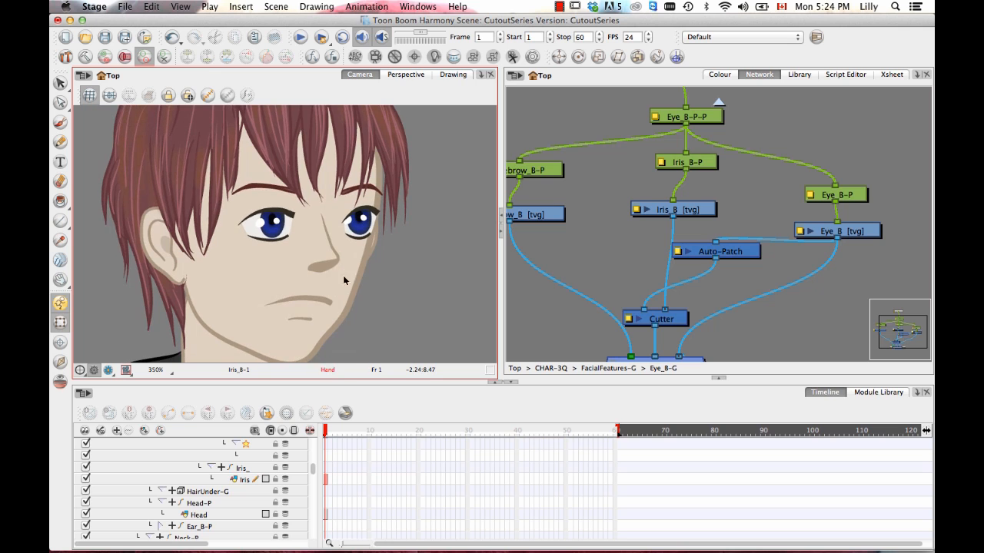
Step: Test moving all the facial features together from the nose's parent, and undo the move
click(331, 265)
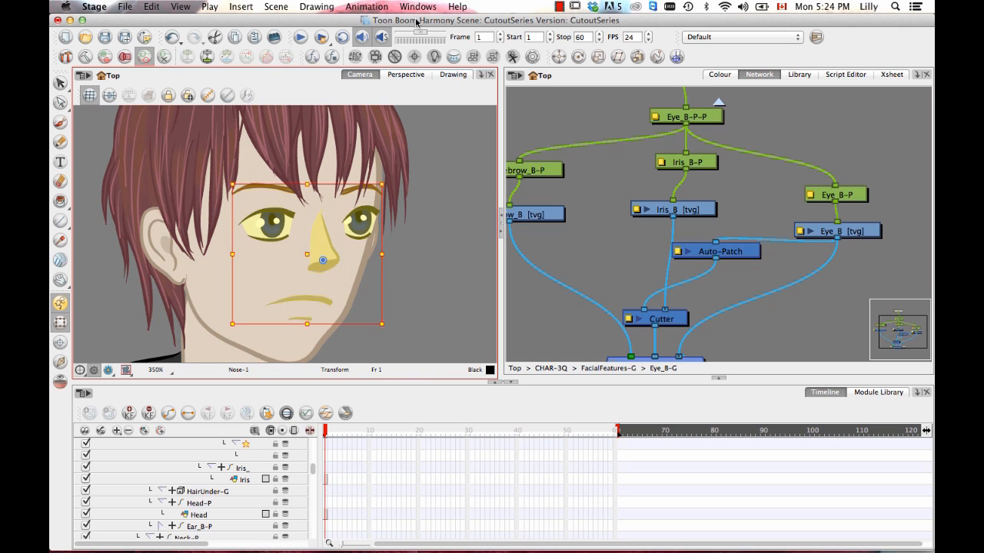
mouse_move(328, 261)
mouse_down()
mouse_move(346, 260)
mouse_move(305, 263)
mouse_move(342, 261)
mouse_move(308, 264)
mouse_move(335, 266)
mouse_up()
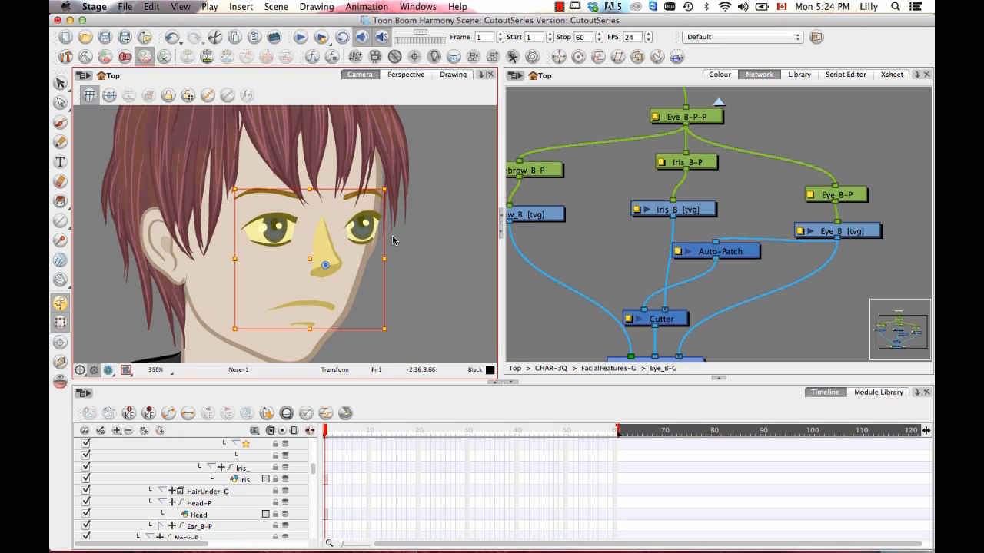
key(super+z)
Step: Go up to the FacialFeatures-G group, lower Composite_6 and shift the Nose-P and Nose modules away from the mouth modules
key(space)
drag(757, 216, 762, 180)
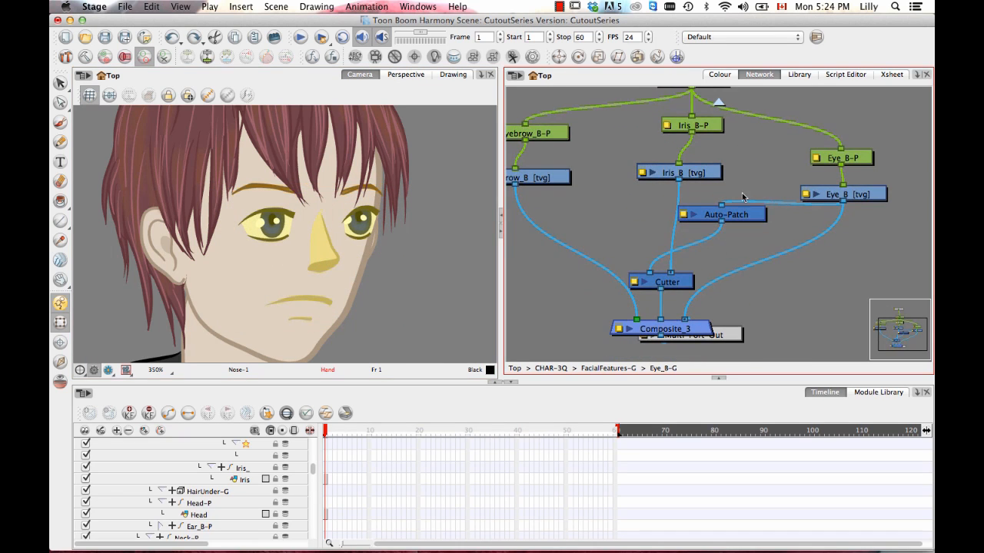
scroll(734, 292, down, 4)
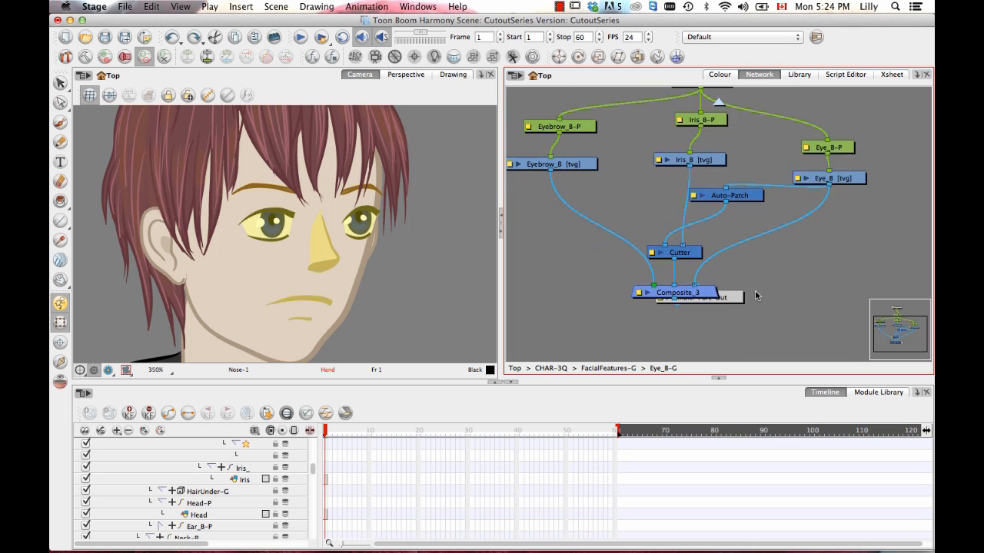
click(629, 368)
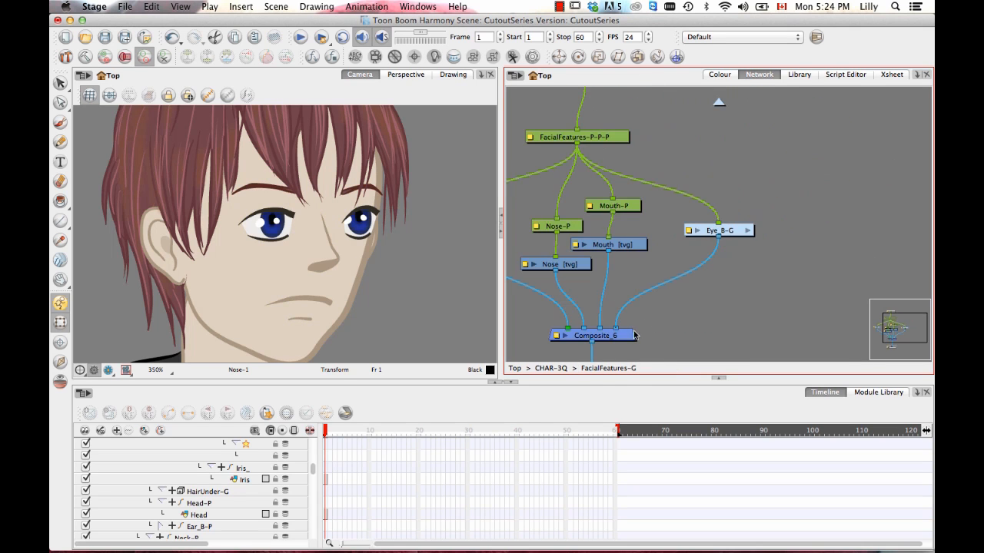
scroll(660, 266, down, 4)
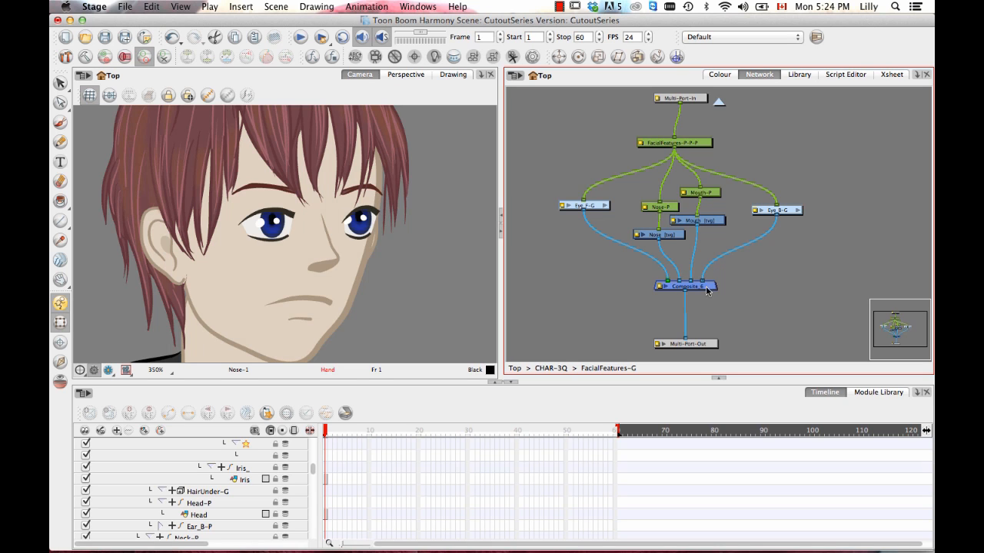
drag(706, 291, 694, 315)
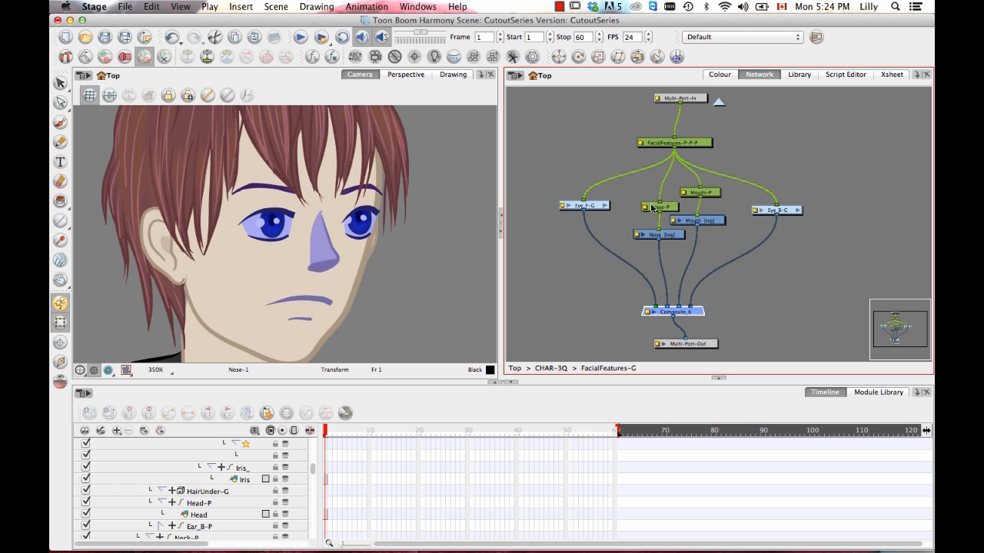
drag(663, 207, 654, 232)
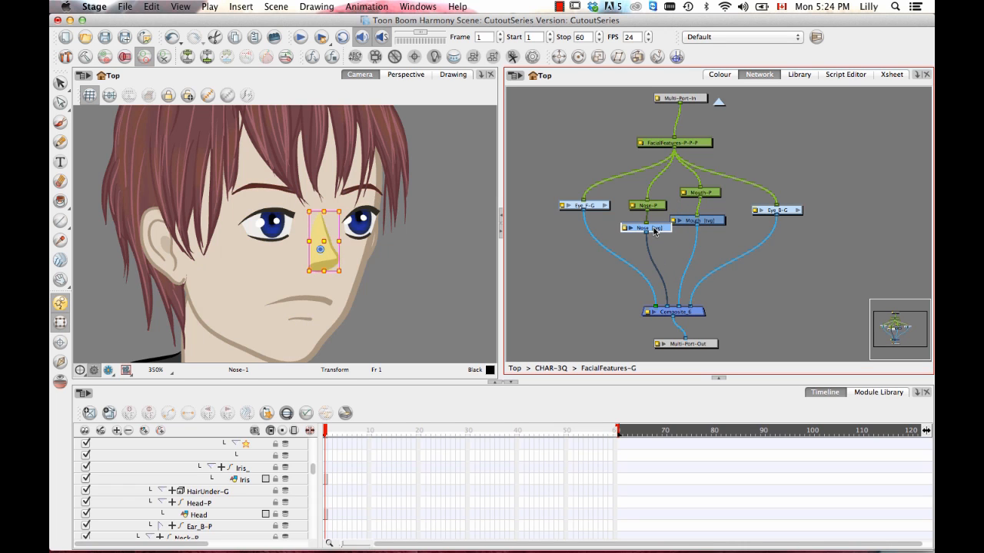
drag(688, 313, 687, 311)
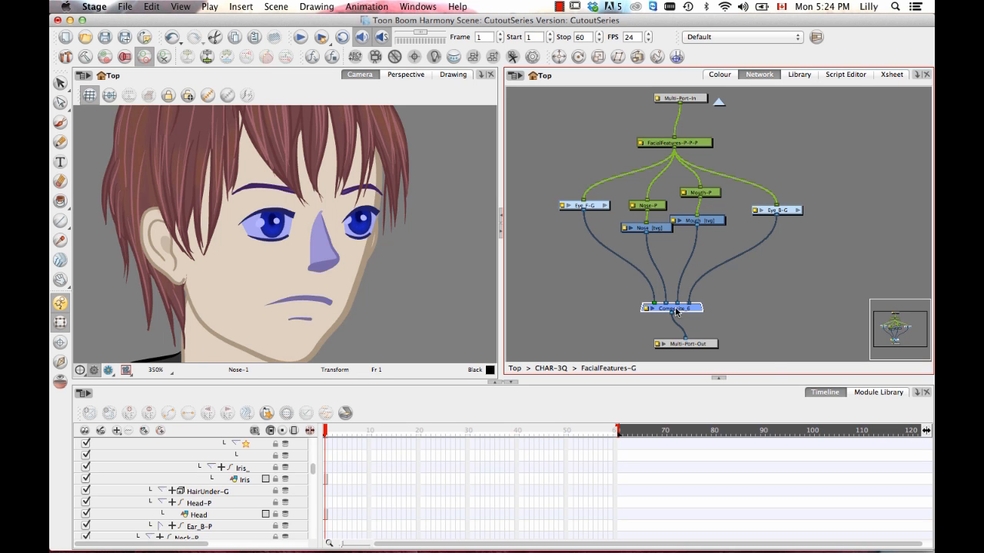
Step: Add a Composite module beside Composite_6 in the FacialFeatures-G group and set its mode to Pass Through
click(876, 393)
drag(415, 480, 721, 282)
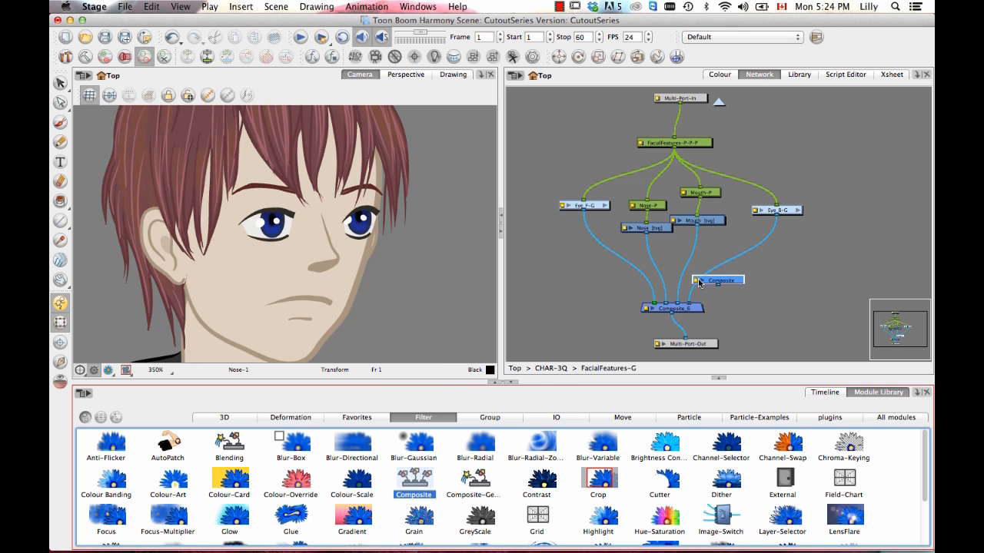
click(697, 281)
click(521, 135)
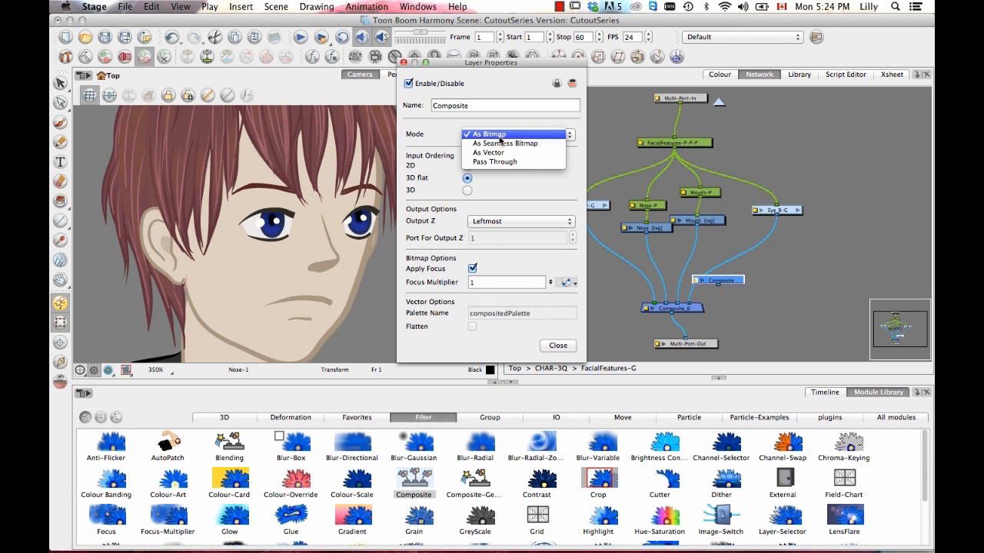
click(500, 153)
click(476, 132)
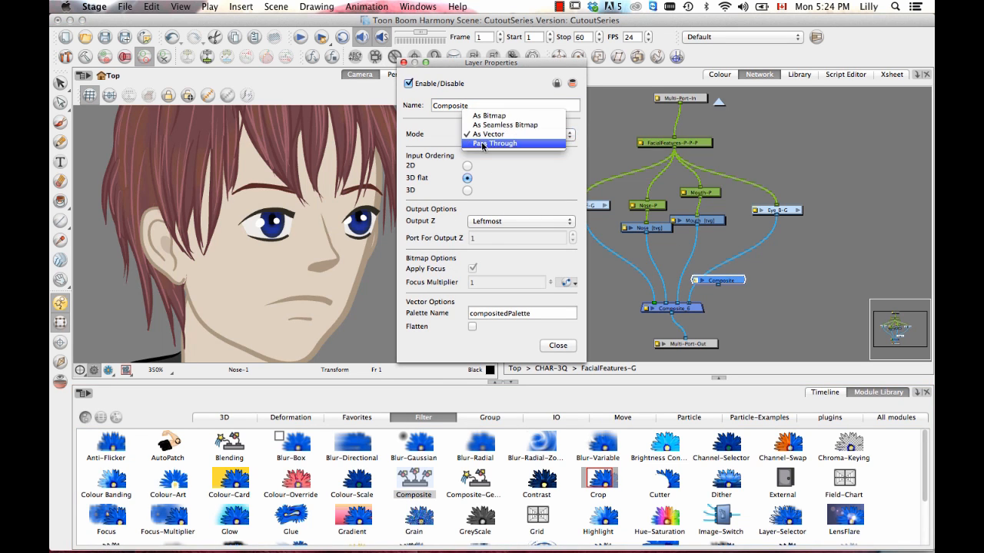
click(482, 145)
click(403, 63)
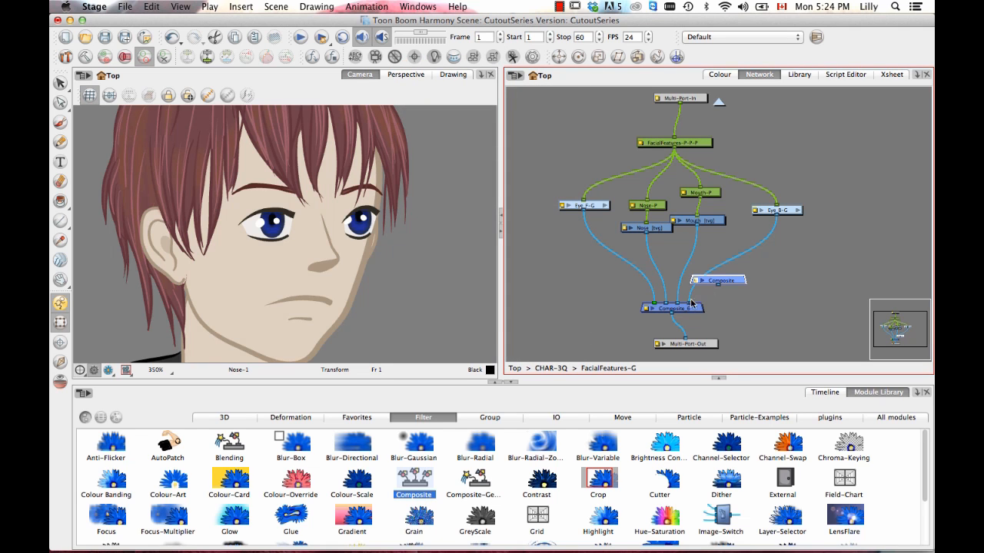
Step: Reroute the Eye_F-G, Mouth and Eye_B-G connections into the new Composite and feed its output into Composite_6
drag(691, 304, 718, 279)
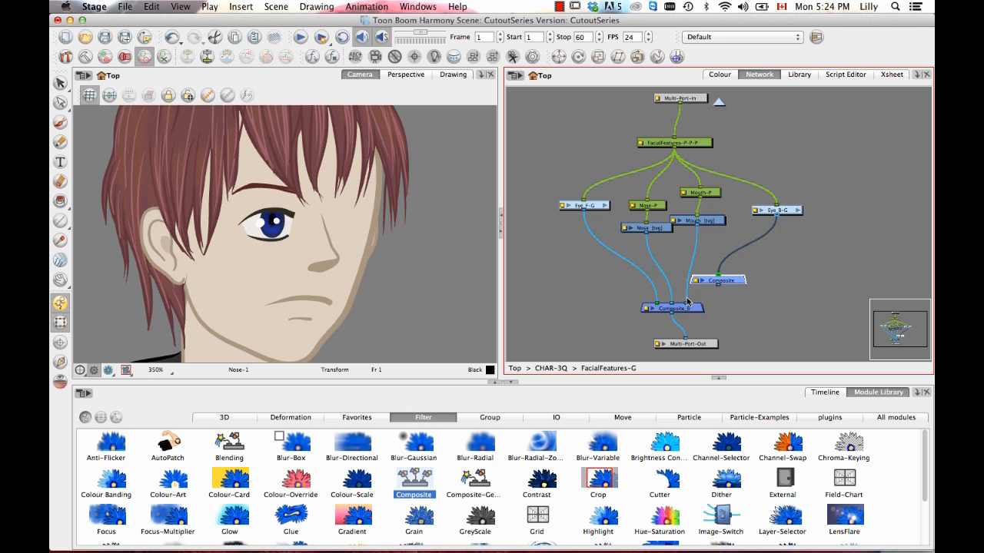
drag(688, 304, 654, 315)
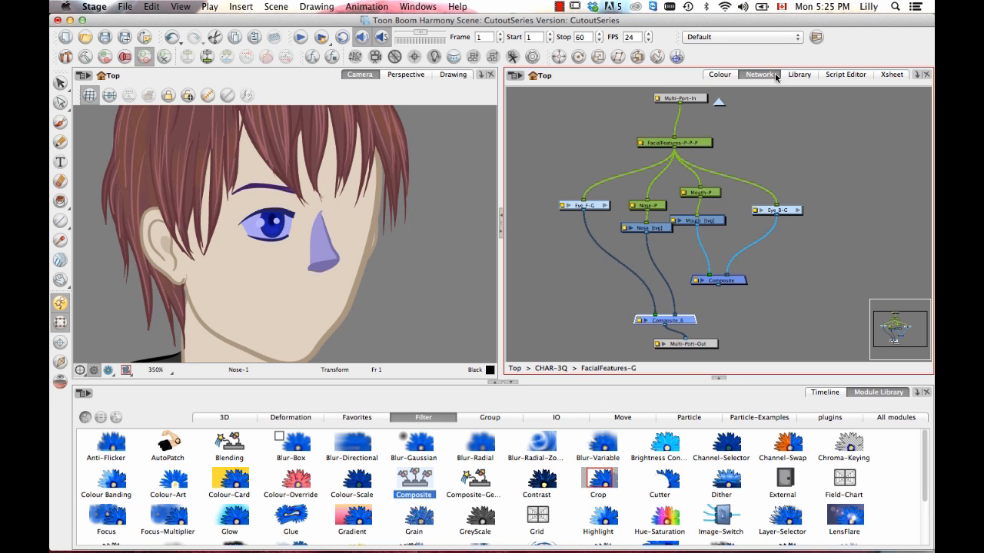
drag(730, 282, 725, 277)
drag(655, 313, 676, 316)
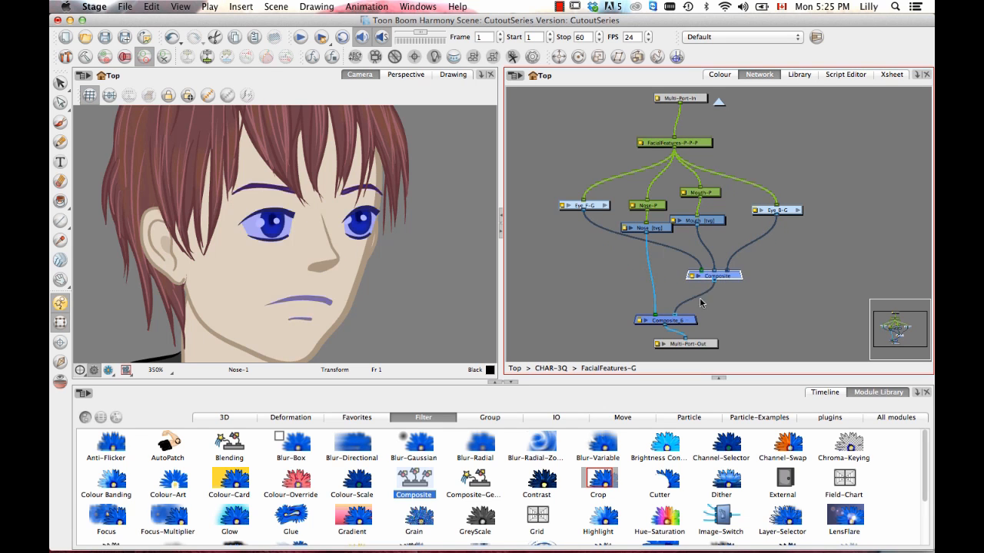
click(786, 294)
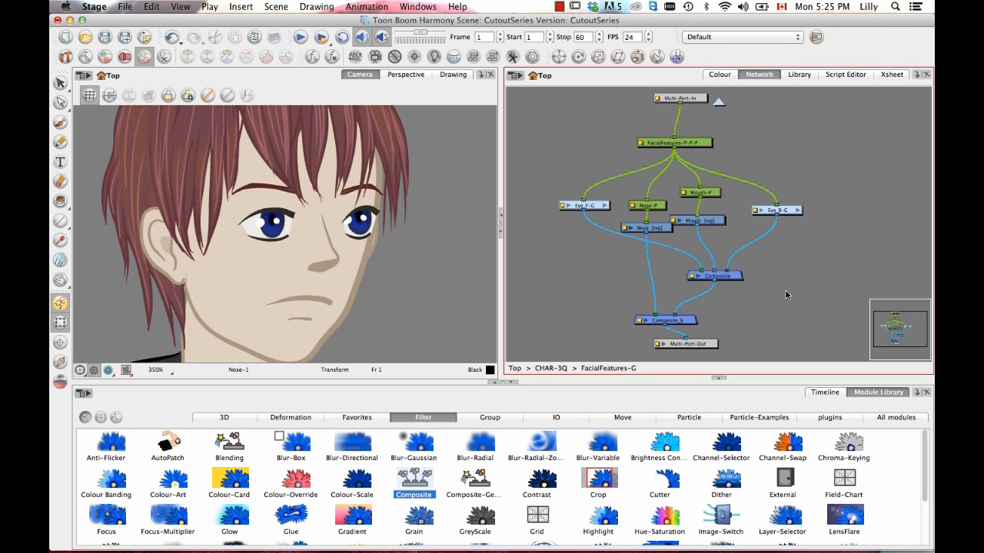
Step: Lower Composite_6 and insert a Cutter module on the connection between the new Composite and Composite_6
mouse_move(734, 280)
mouse_down()
mouse_move(721, 283)
mouse_move(738, 305)
mouse_move(750, 292)
mouse_up()
click(739, 295)
key(space)
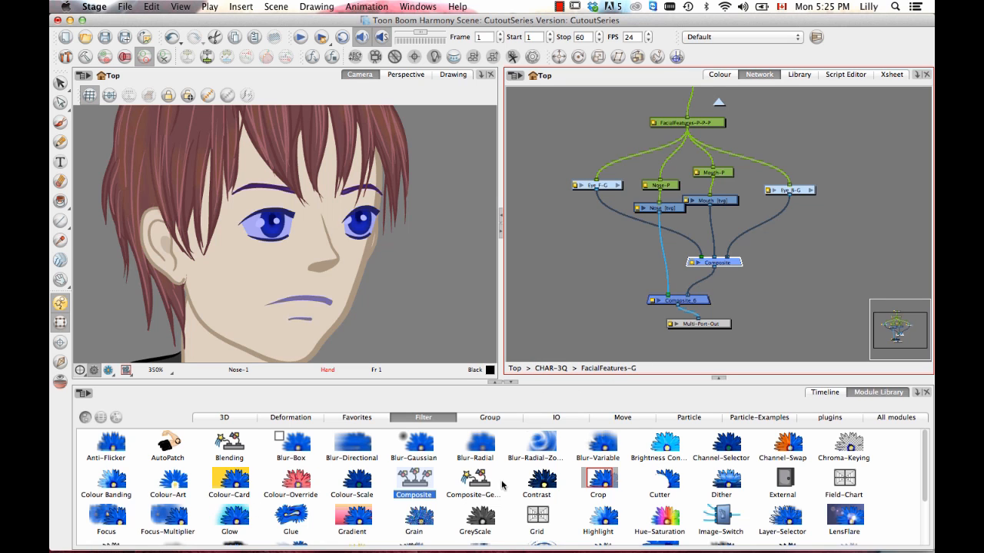
drag(659, 481, 774, 298)
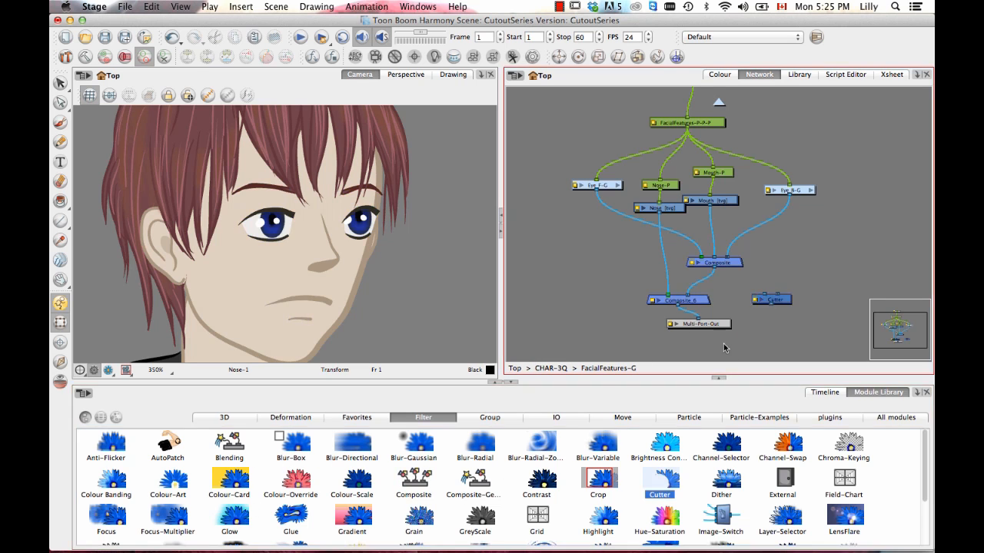
click(691, 298)
drag(693, 298, 689, 331)
key(super+z)
click(720, 302)
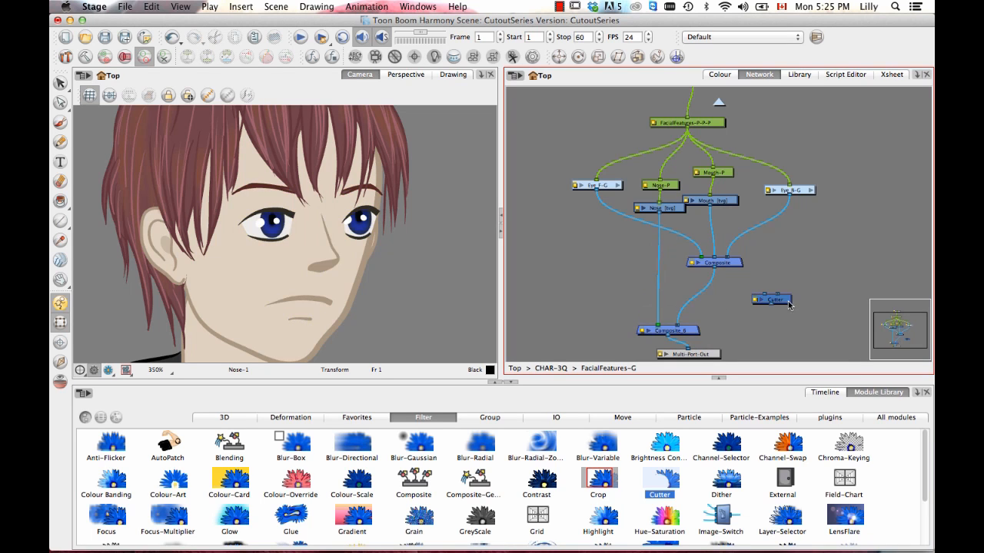
drag(788, 302, 715, 298)
click(750, 284)
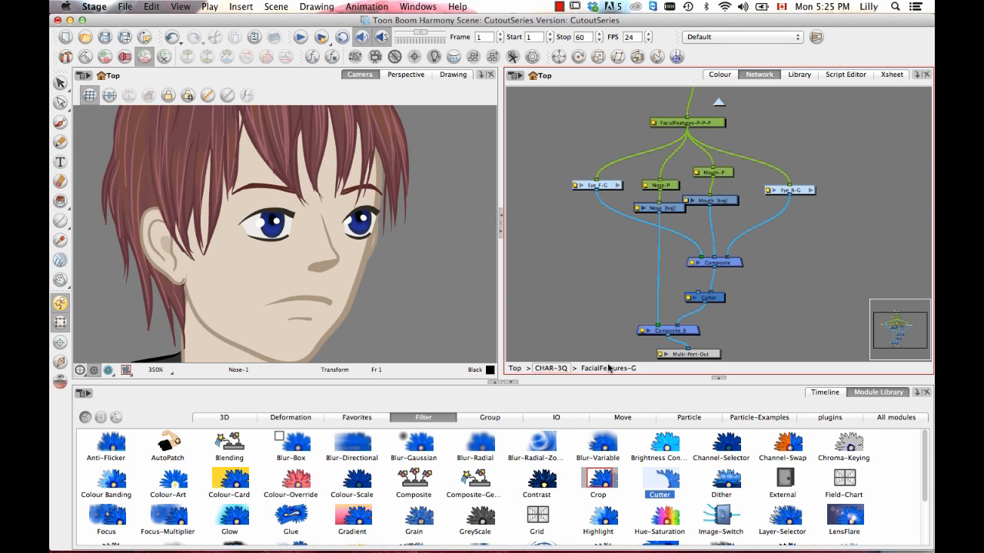
Step: Clone the Head-P peg and Head drawing from the CHAR-3Q group by copying and pasting them into FacialFeatures-G
click(563, 369)
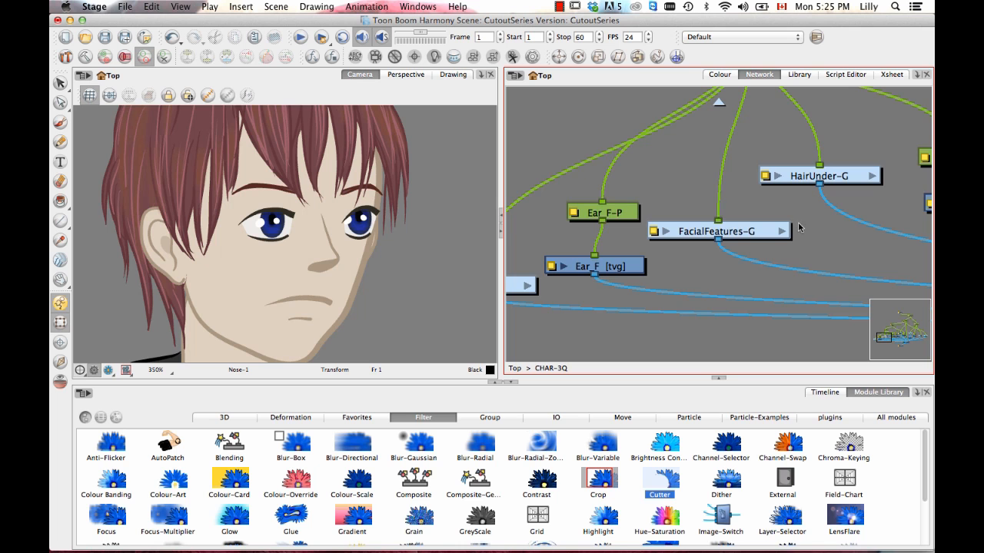
scroll(800, 228, right, 10)
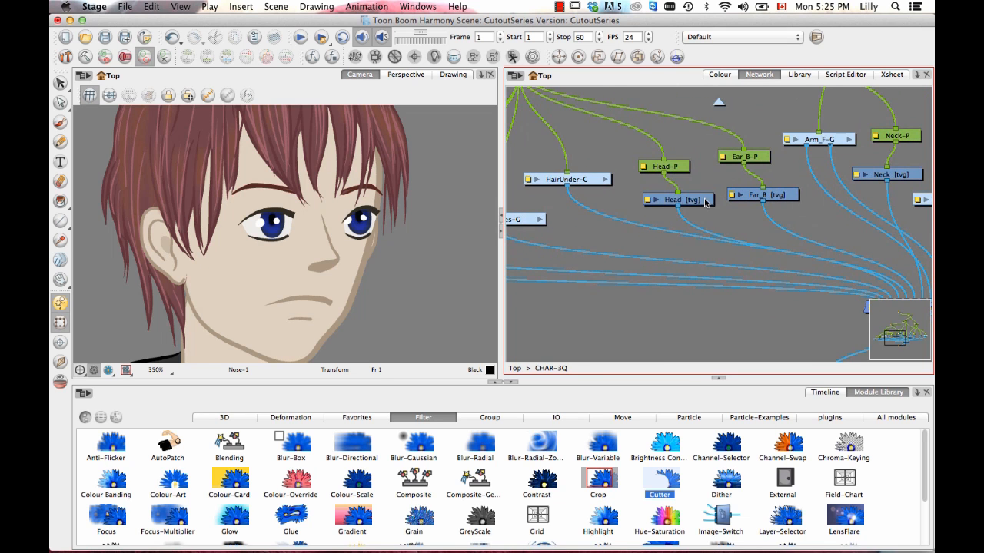
click(706, 201)
scroll(723, 259, up, 3)
scroll(723, 259, left, 3)
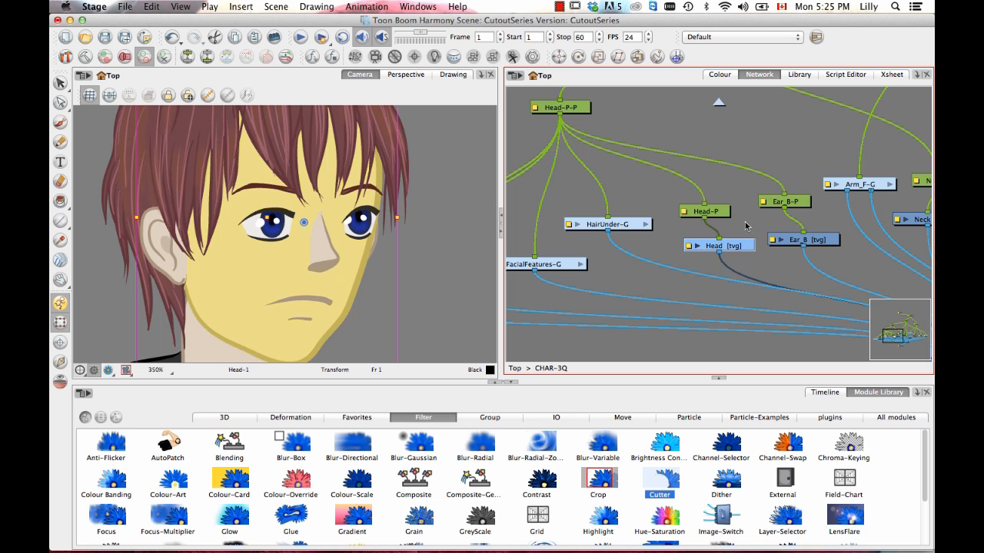
click(719, 213)
shift+click(721, 247)
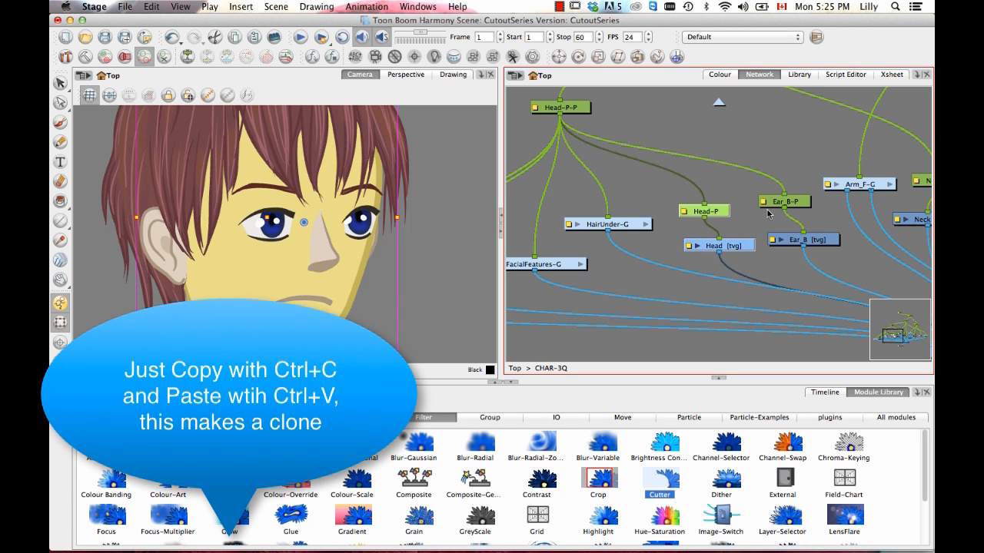
click(579, 264)
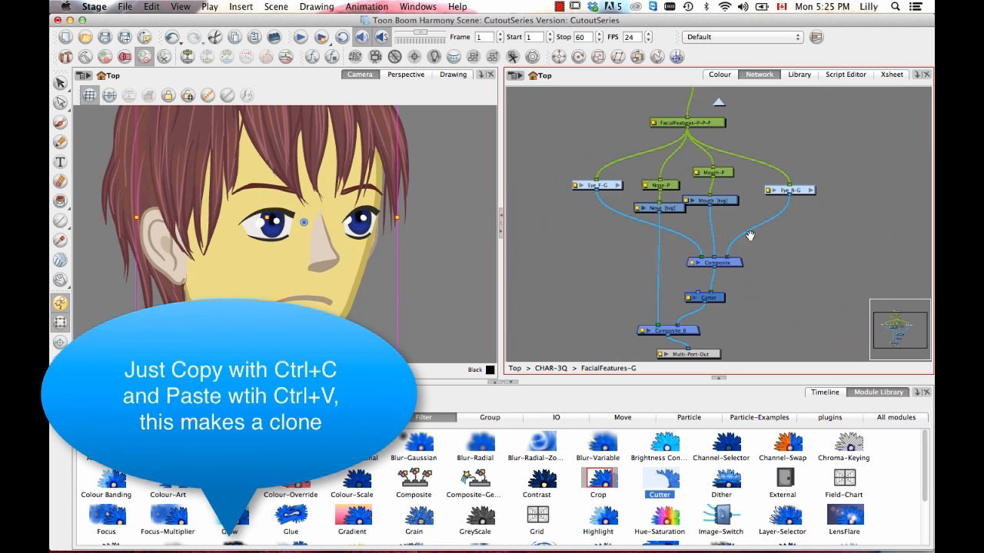
key(ctrl+v)
drag(598, 265, 639, 304)
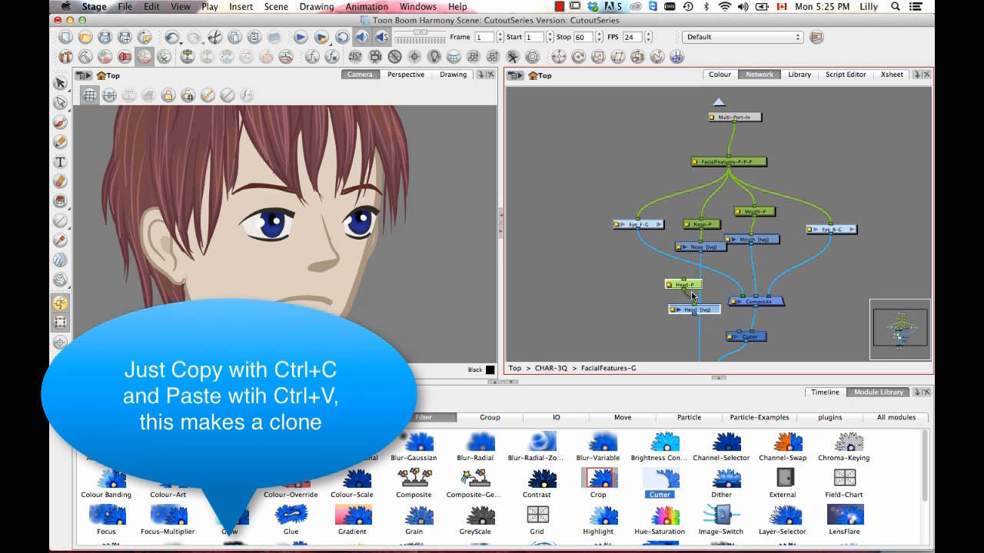
Step: Connect the cloned Head-P to Multi-Port-In and the cloned Head drawing to the Cutter's matte port
drag(704, 311, 571, 302)
drag(733, 125, 550, 269)
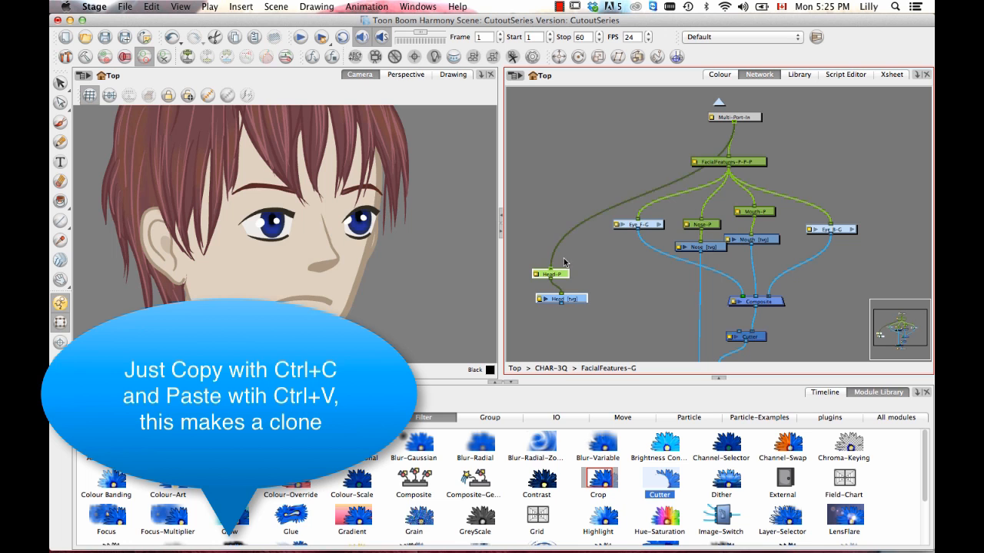
click(751, 164)
scroll(593, 269, down, 3)
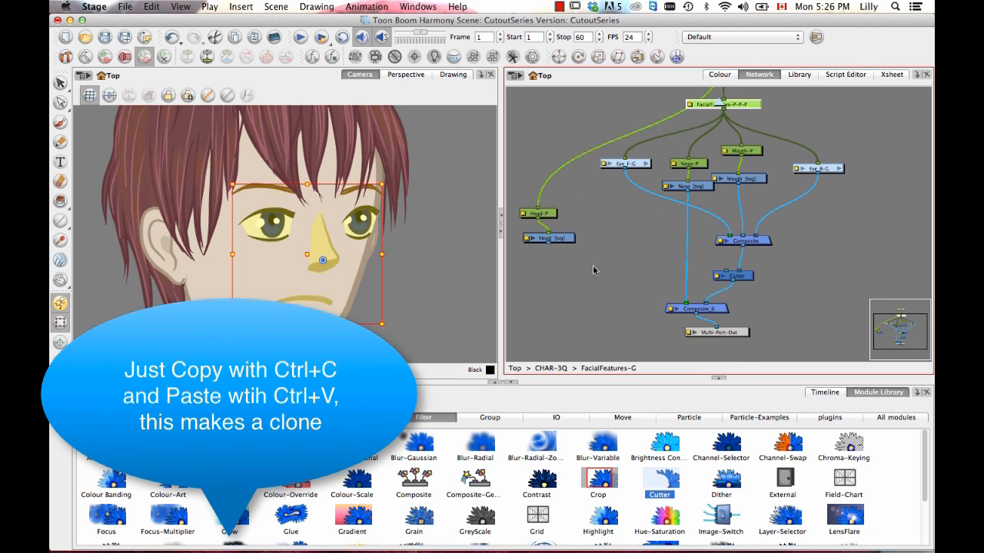
key(space)
drag(595, 234, 757, 281)
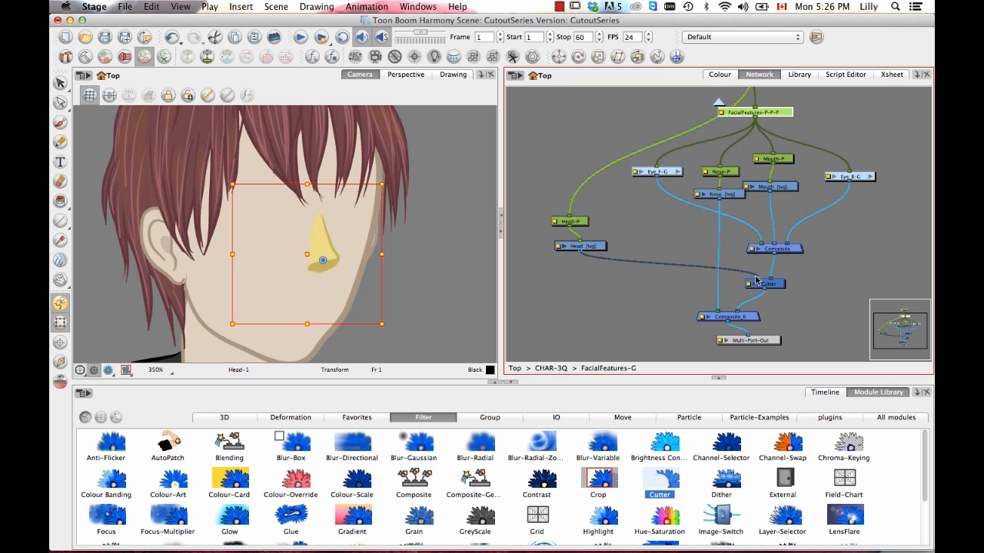
Step: Enable the Inverted option on the Cutter below the new Composite
double_click(767, 284)
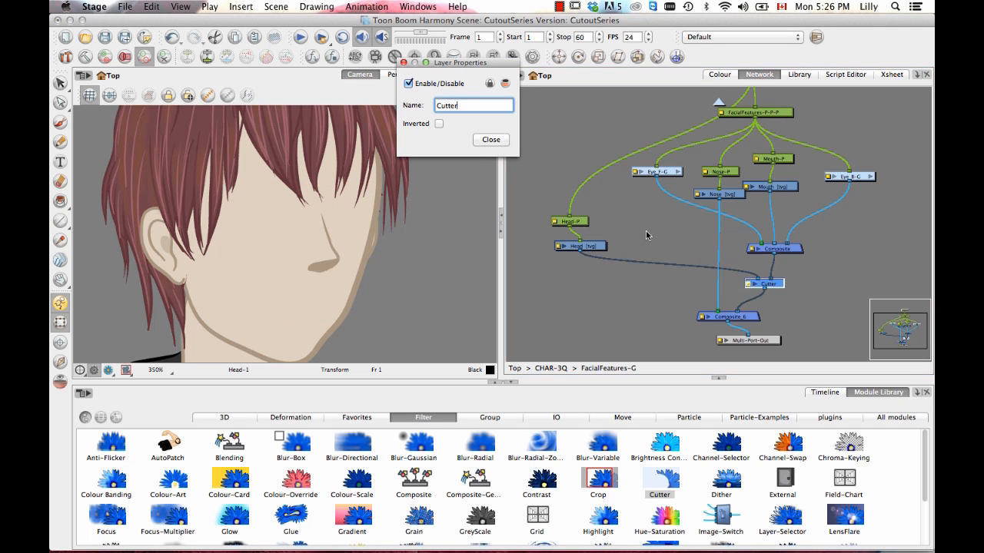
click(439, 125)
click(491, 139)
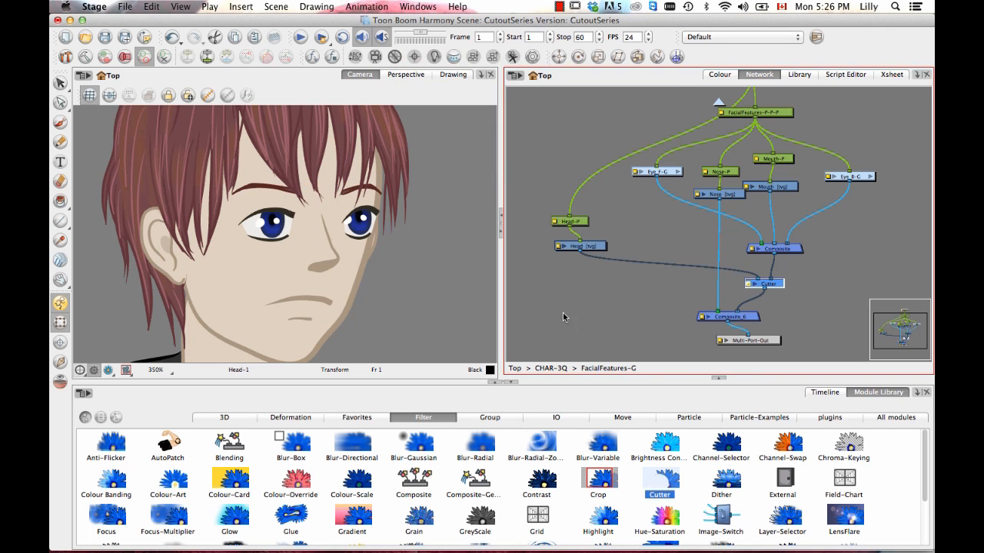
click(598, 259)
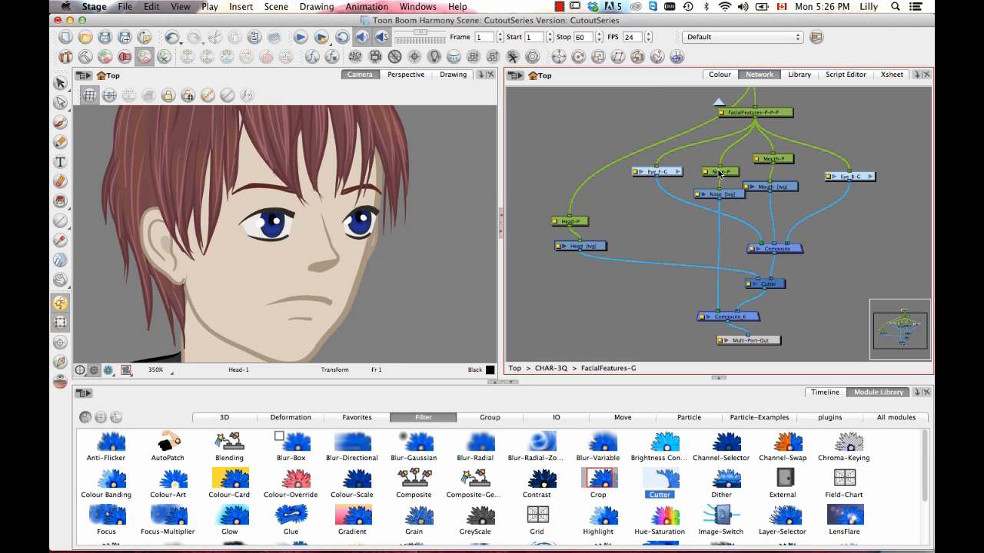
Step: Test the head mask by shifting all the facial features sideways from the FacialFeatures-P-P-P peg, and undo the move
scroll(661, 230, up, 3)
click(761, 179)
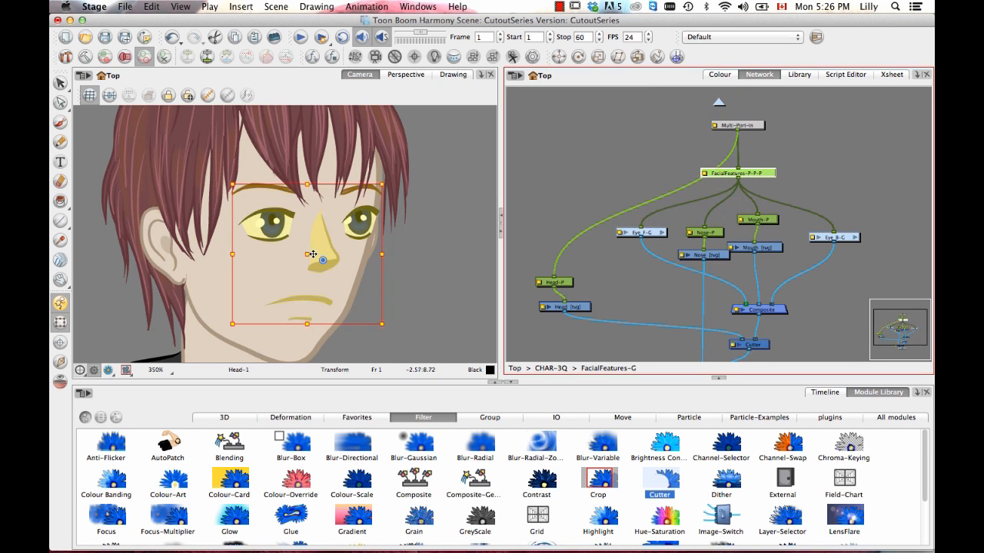
drag(310, 256, 330, 255)
click(455, 243)
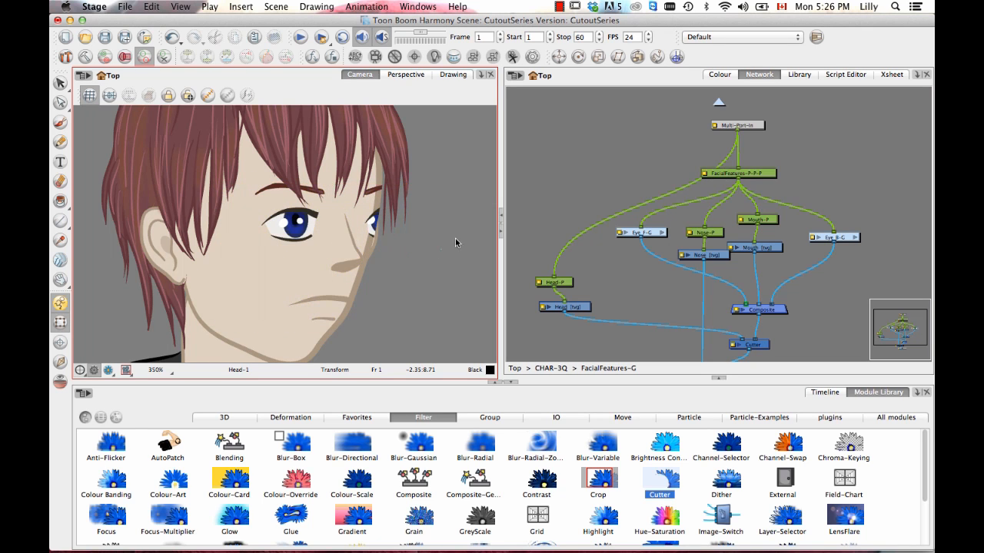
key(super+z)
Step: Space out the cloned Head-P and Head modules and check the Head drawing's layer properties
click(637, 243)
key(2)
key(2)
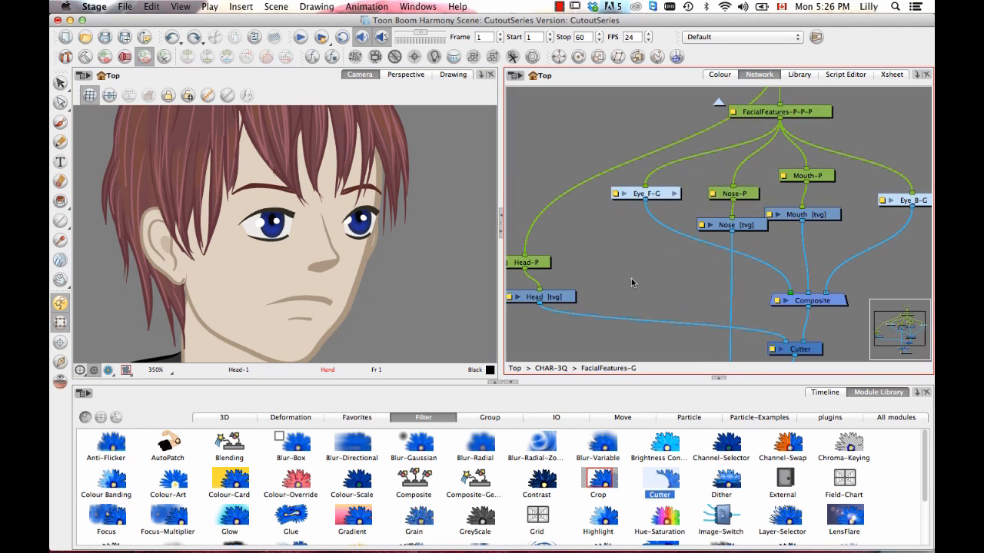
drag(591, 281, 702, 234)
key(2)
key(2)
drag(633, 212, 627, 146)
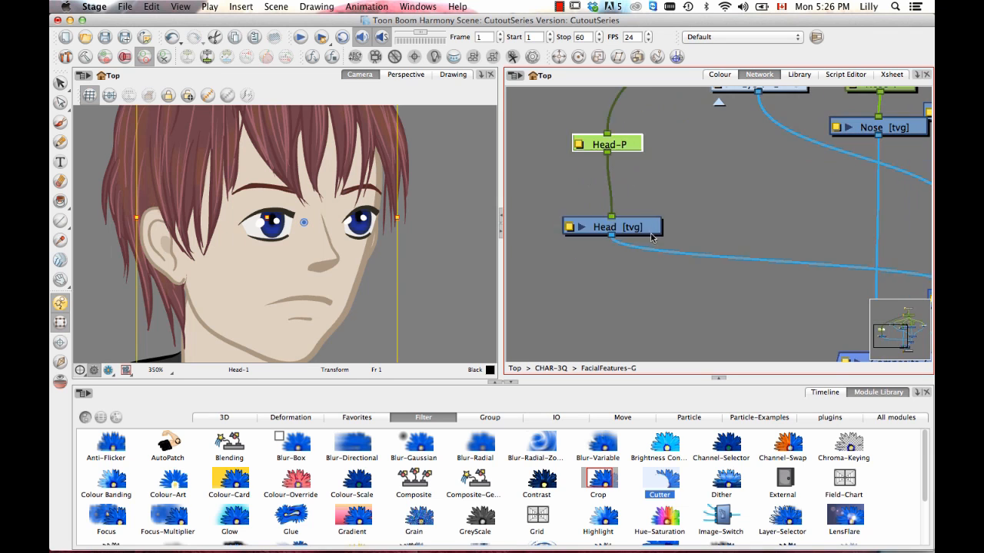
drag(649, 232, 655, 234)
click(574, 228)
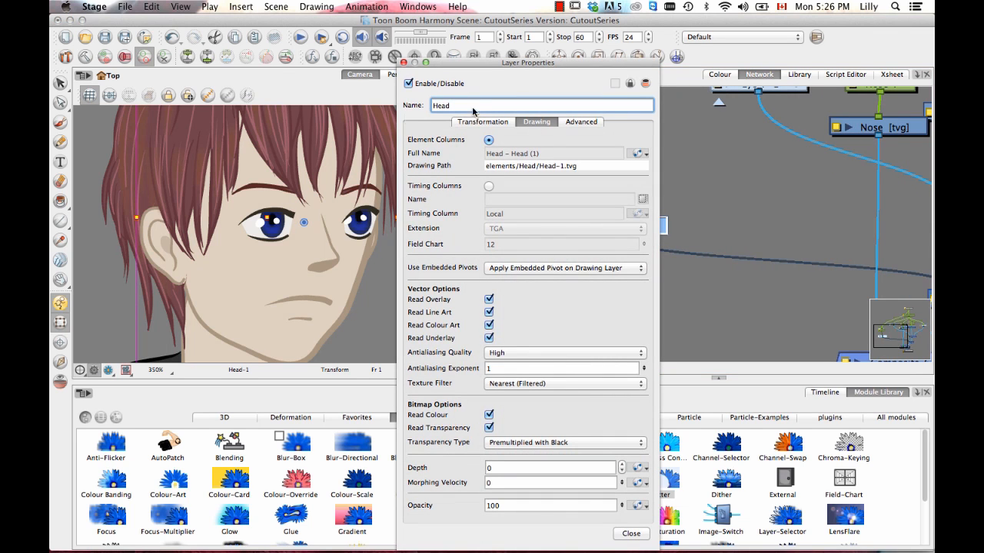
click(404, 63)
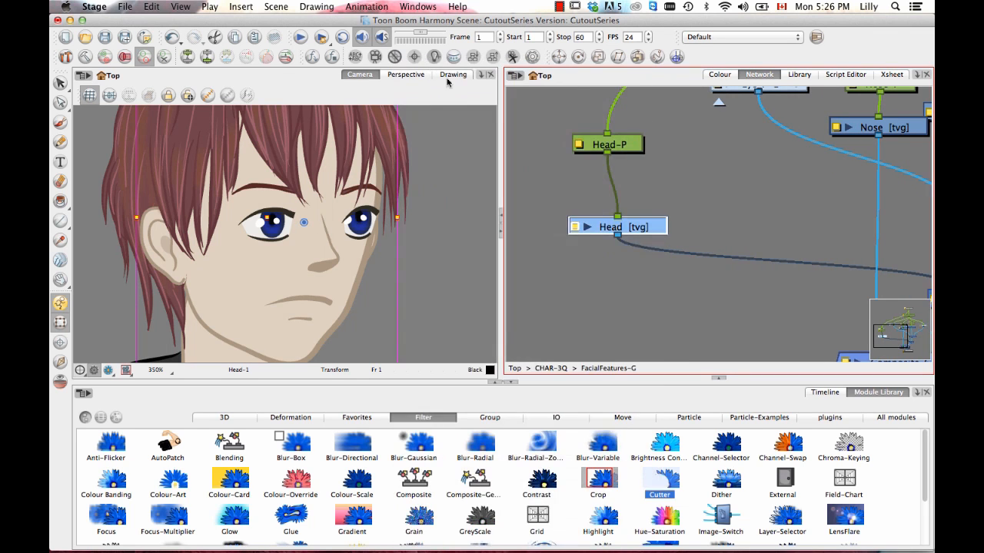
Step: Move the Head drawing's skin fill from the Line Art layer to the Colour Art layer in the Drawing view, and save the scene
click(453, 74)
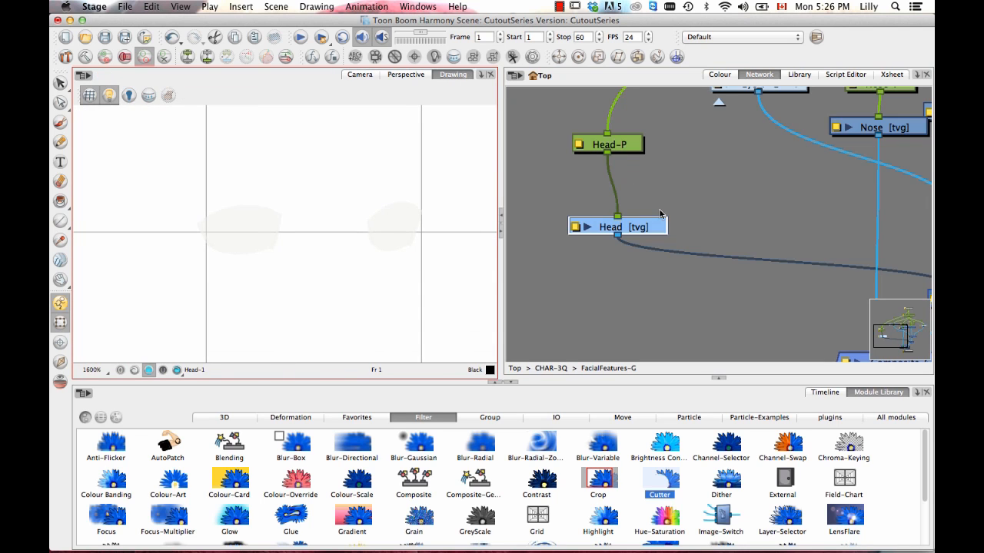
click(134, 370)
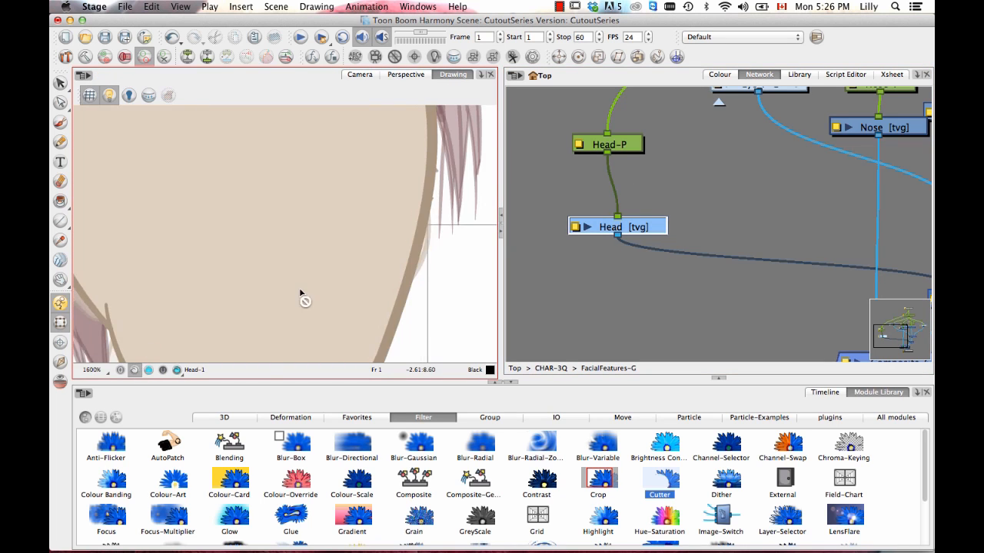
scroll(299, 287, down, 3)
click(60, 82)
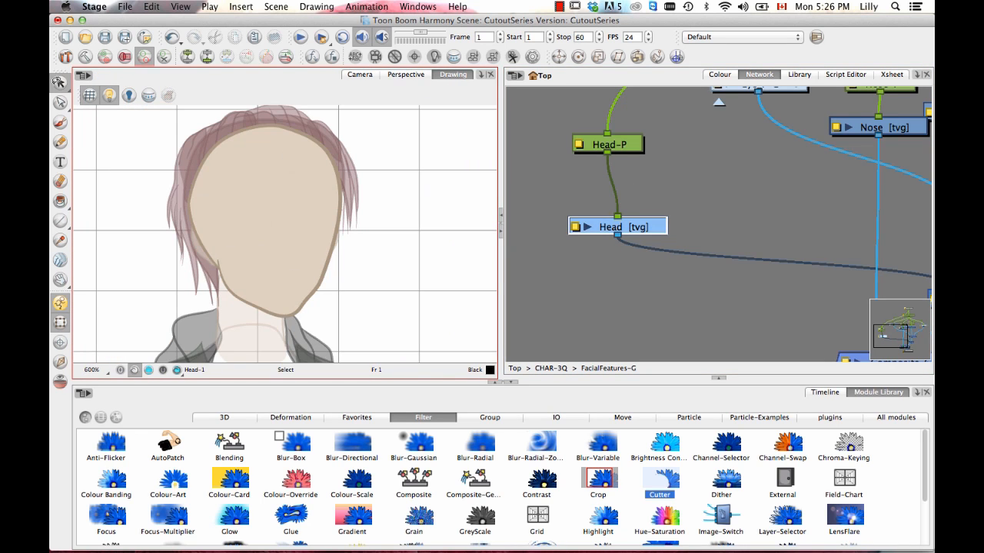
click(262, 202)
key(Delete)
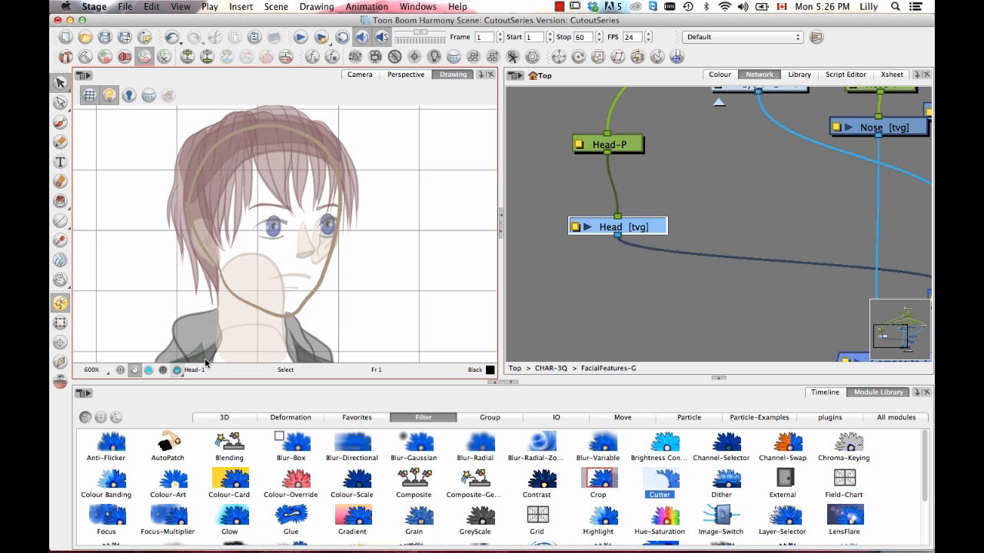
click(148, 369)
key(ctrl+z)
key(super+s)
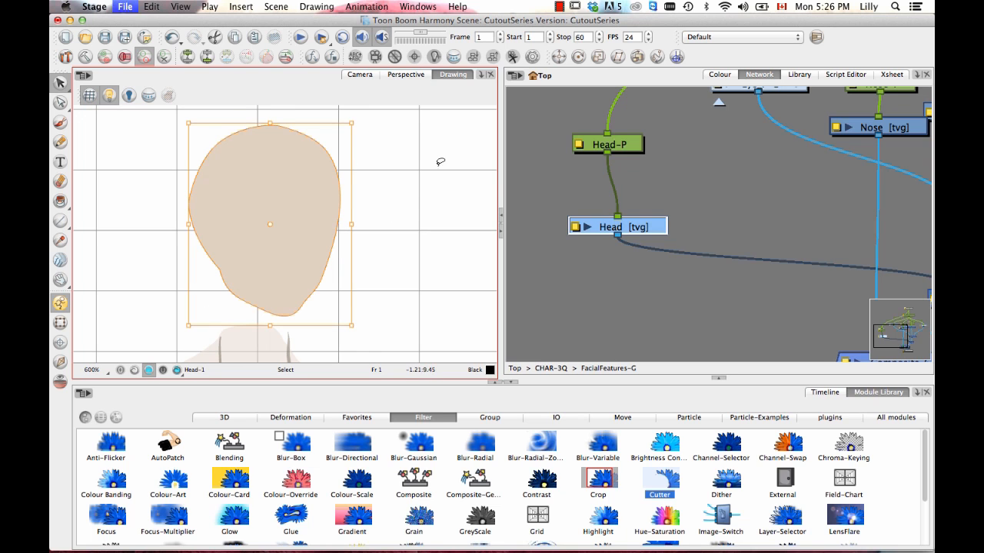
Step: Insert an AutoPatch module on the connection between the cloned Head drawing and the Cutter, and return to the Camera view
click(712, 190)
drag(704, 240, 663, 227)
scroll(715, 237, down, 2)
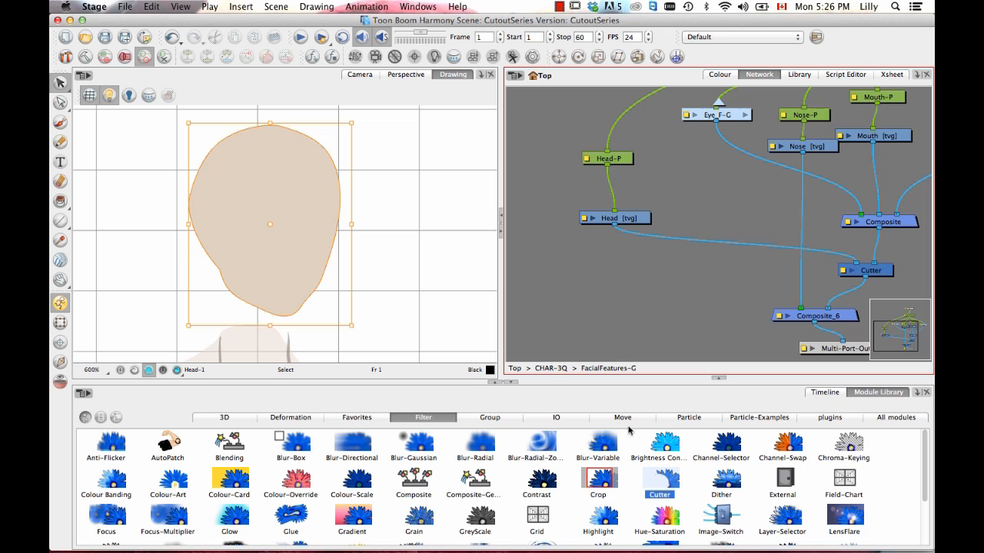
drag(168, 450, 703, 243)
click(700, 165)
click(360, 75)
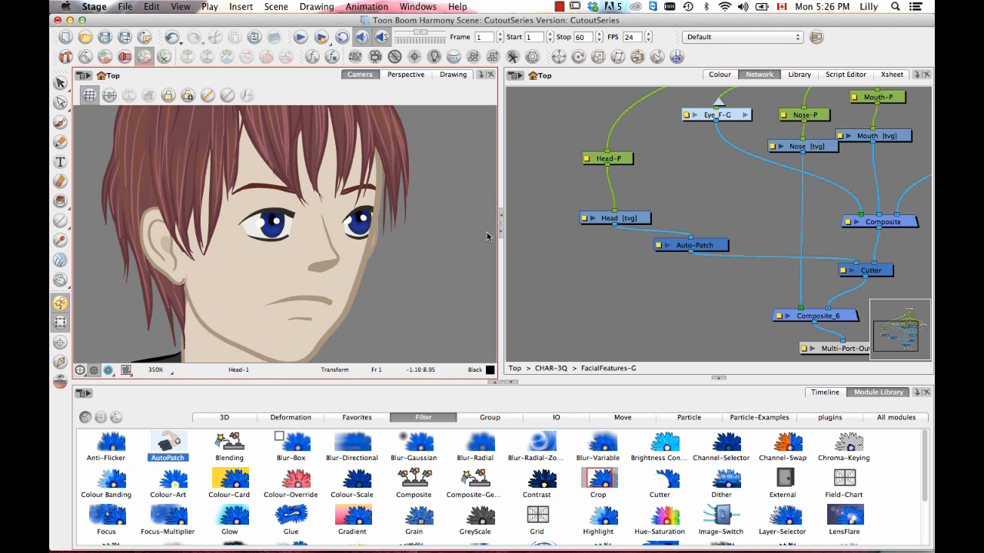
Step: Test the patched head mask by moving the facial features from the FacialFeatures-P-P-P peg, and deselect them
drag(380, 236, 402, 233)
scroll(402, 233, down, 1)
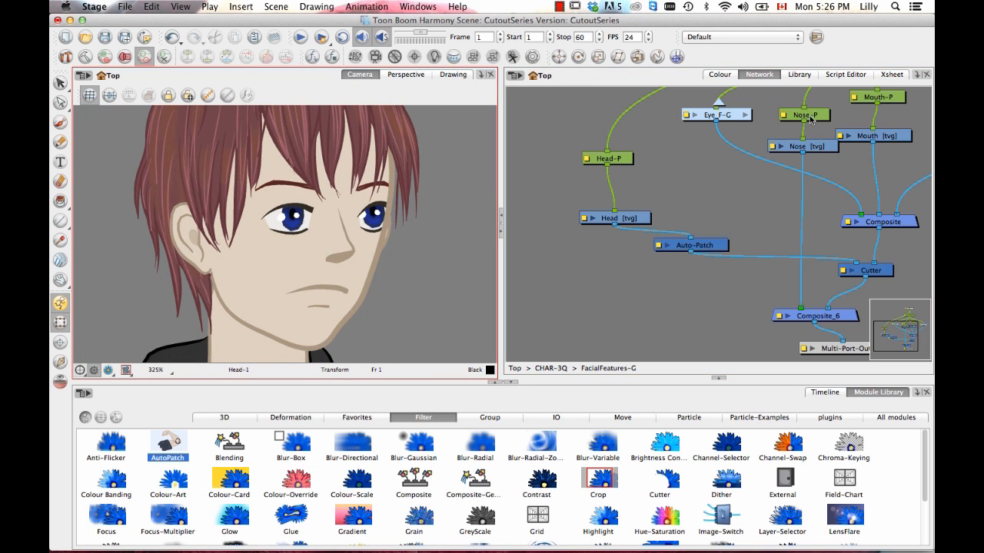
drag(696, 192, 678, 220)
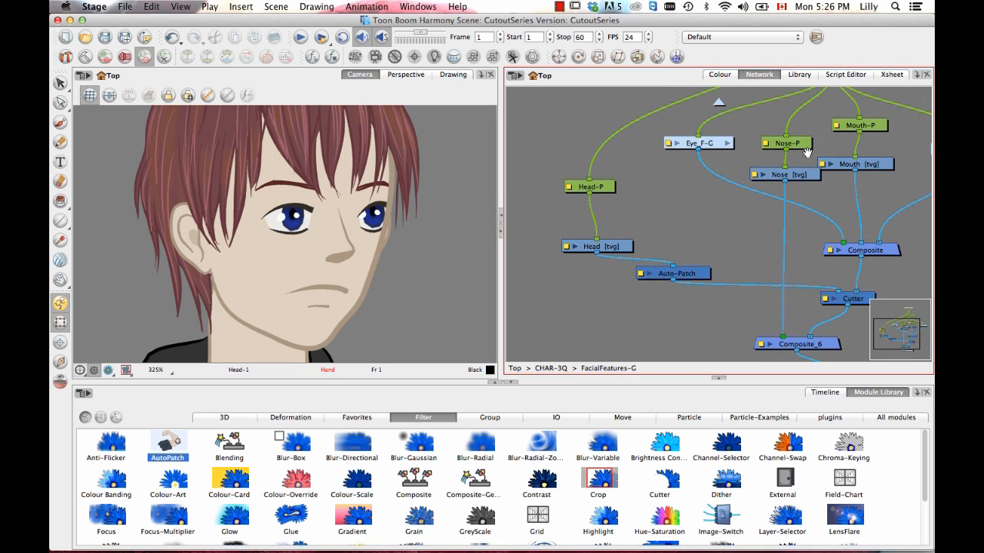
drag(804, 157, 749, 214)
click(769, 127)
scroll(339, 259, down, 2)
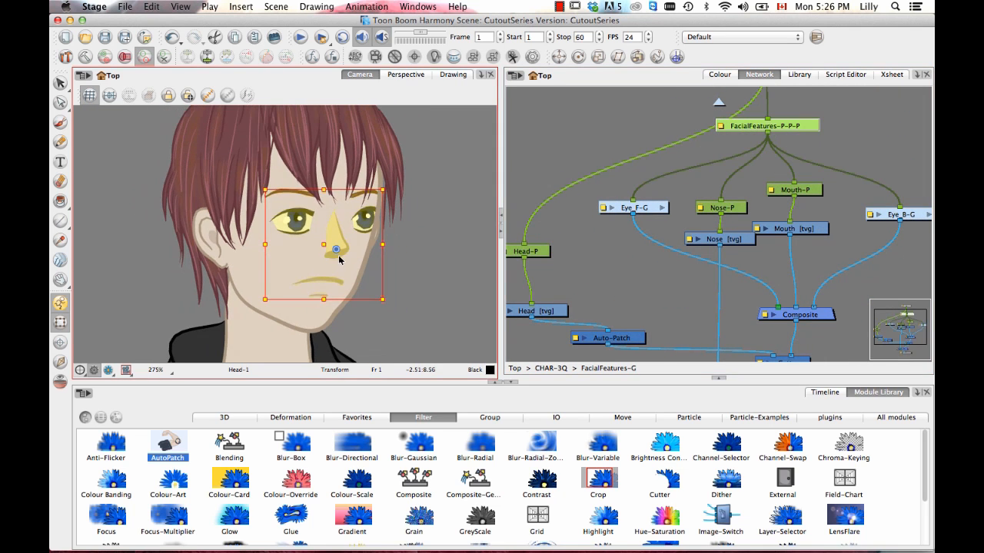
mouse_move(325, 242)
mouse_down()
mouse_move(344, 229)
mouse_move(309, 257)
mouse_move(326, 244)
mouse_move(324, 256)
mouse_up()
click(554, 133)
Step: Look over the character's full body in the Camera view, from the head and hoodie laces down to the legs
scroll(380, 266, down, 5)
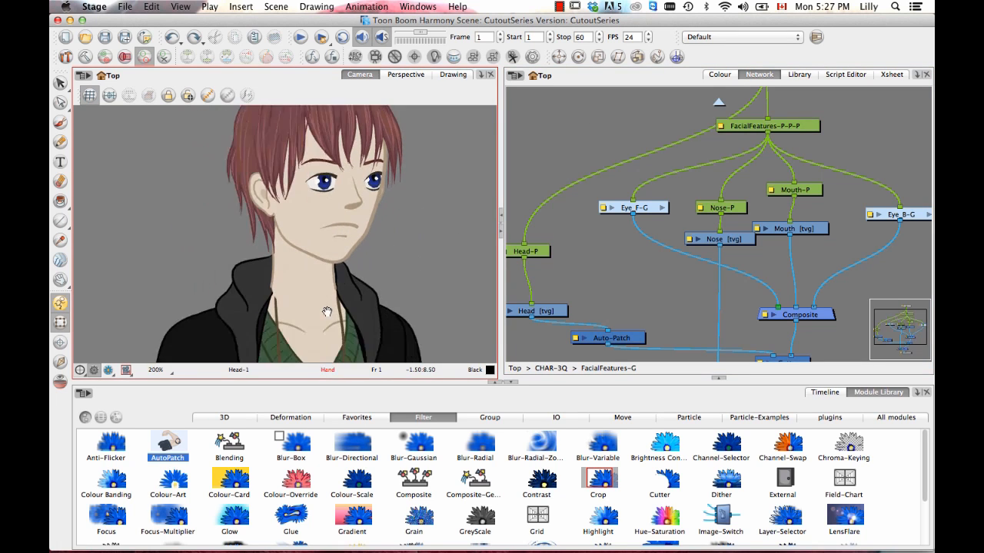
scroll(380, 269, down, 4)
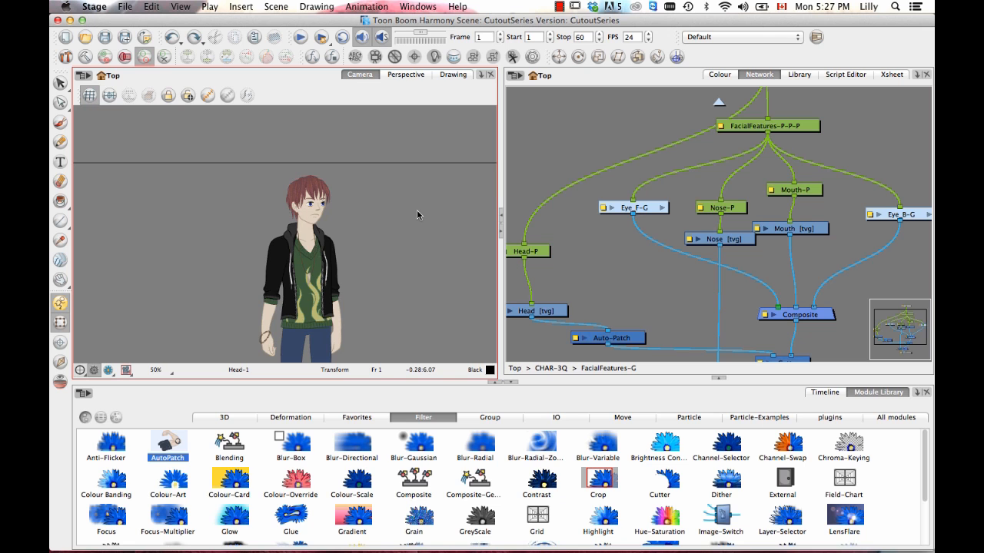
drag(359, 295, 399, 241)
key(2)
key(2)
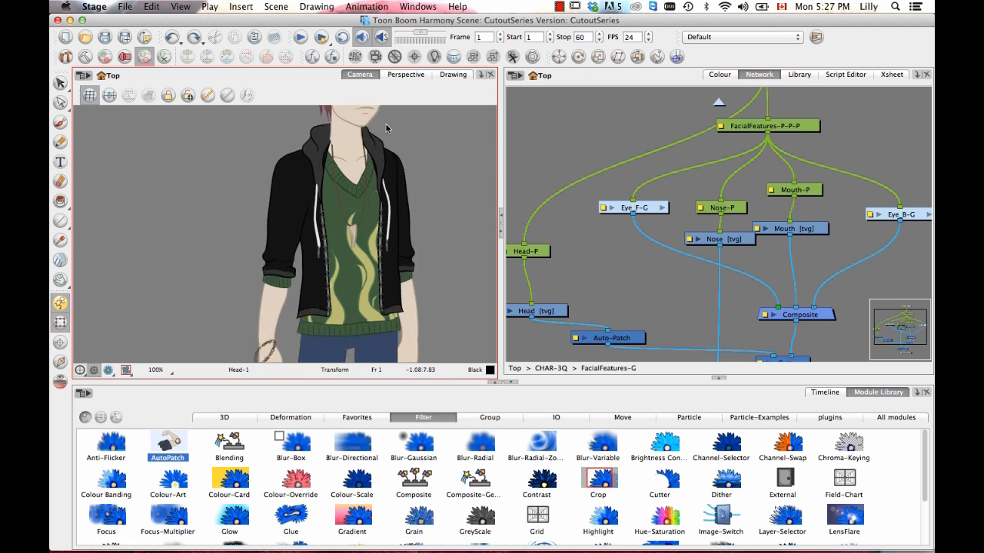
key(2)
drag(304, 247, 316, 287)
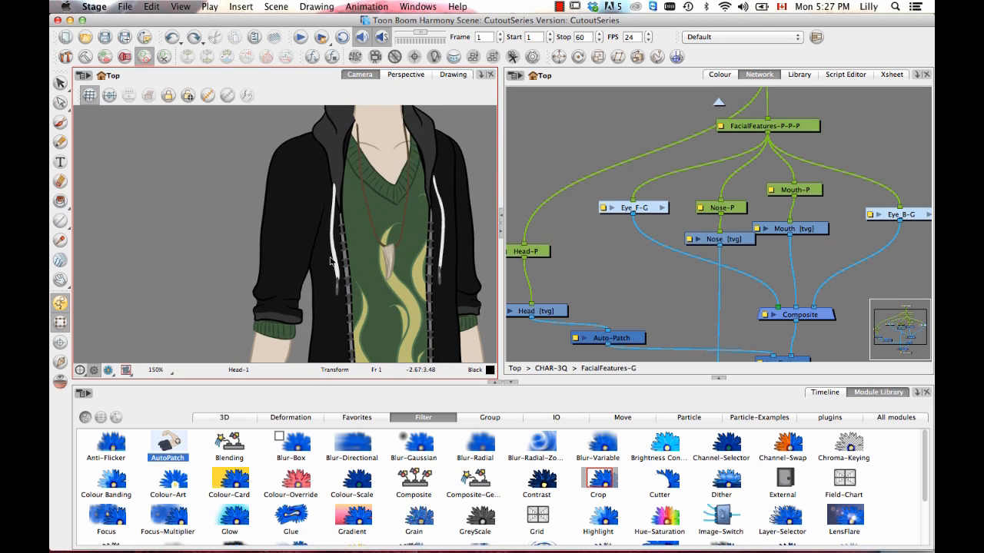
drag(385, 255, 356, 220)
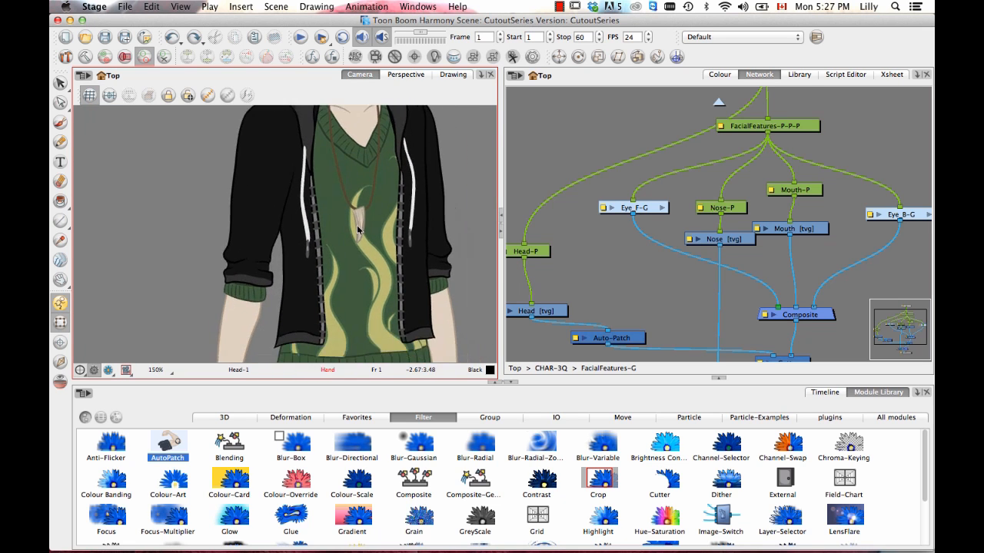
key(1)
drag(321, 303, 390, 79)
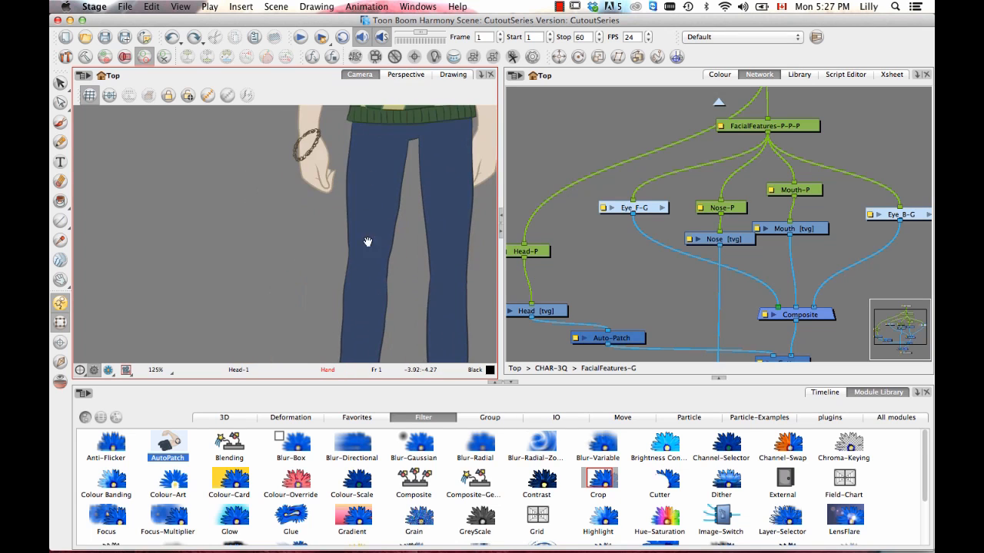
drag(367, 242, 350, 359)
drag(351, 304, 355, 333)
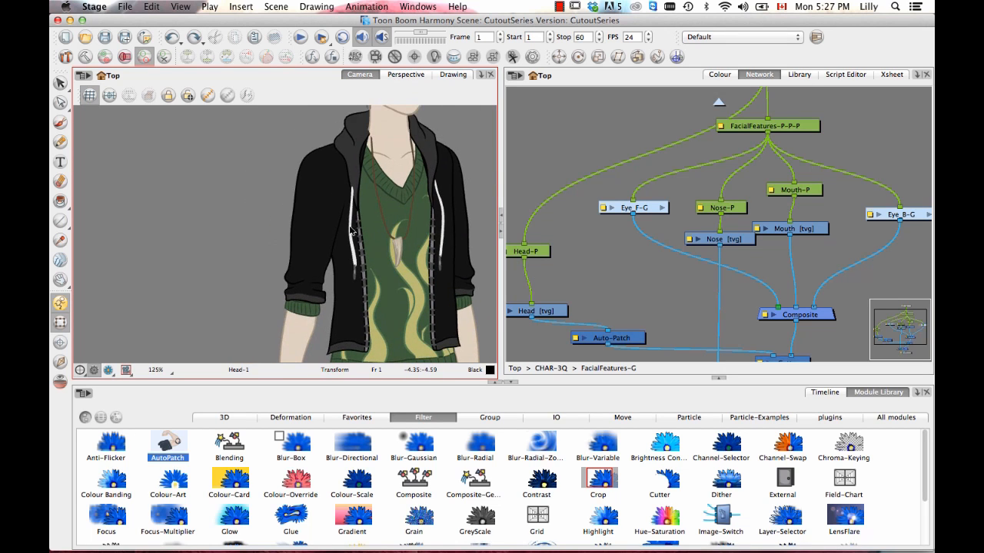
Step: Select the front hoodie lace, activate the Rigging tool in setup mode, and locate the HoodieLace_F module in the Network view
click(351, 212)
drag(385, 236, 358, 250)
key(2)
key(2)
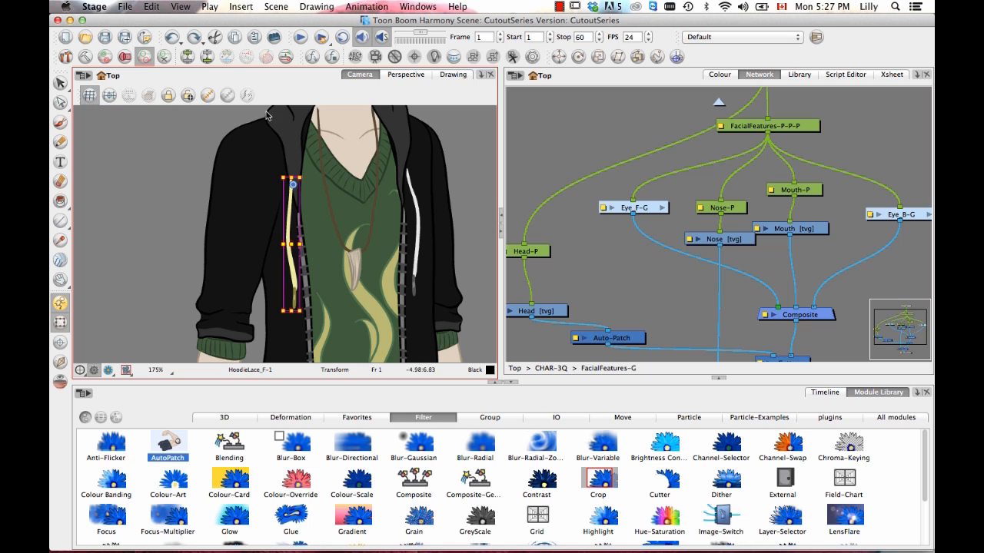
click(85, 58)
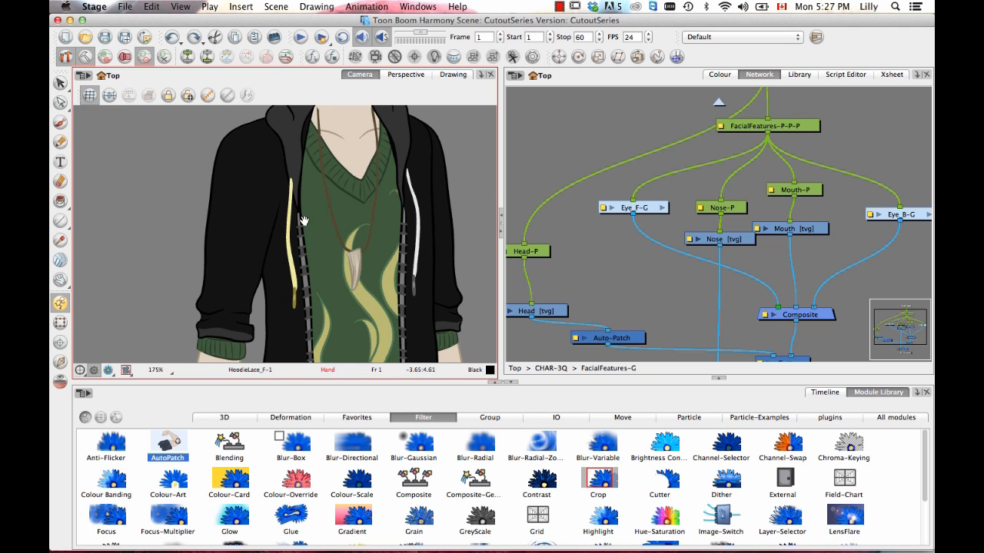
scroll(298, 215, up, 1)
drag(263, 219, 366, 247)
scroll(305, 249, up, 1)
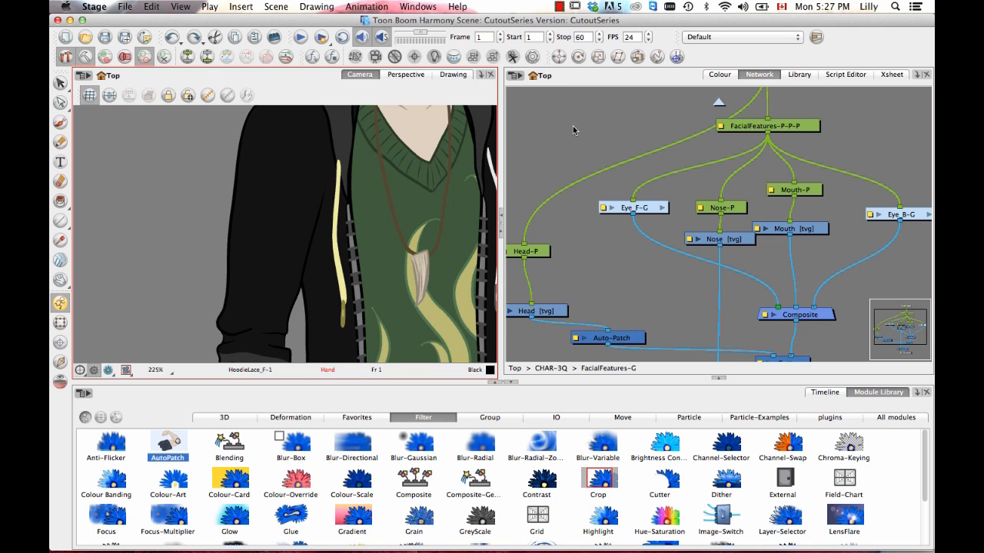
click(573, 90)
key(o)
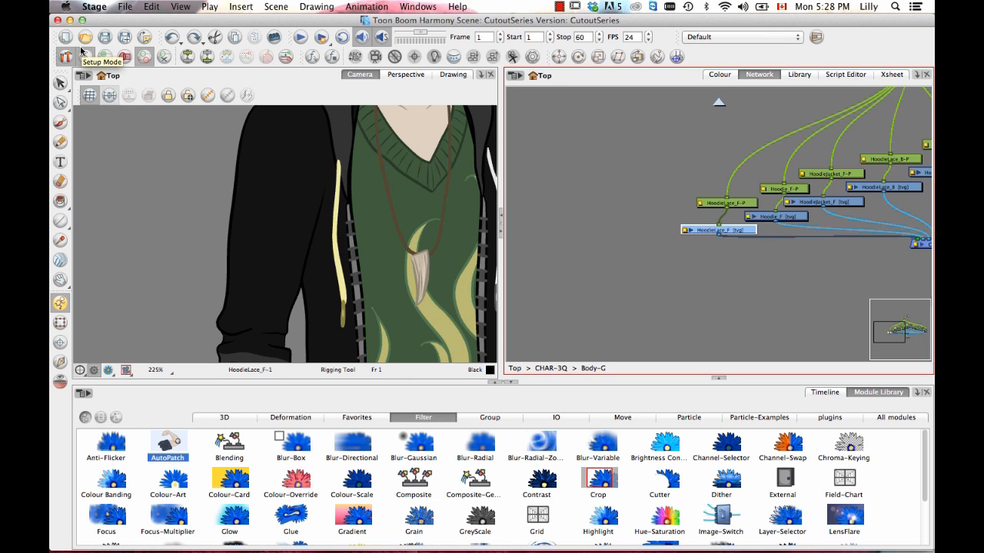
Step: Build a curve deformer along the front hoodie lace, from its top down to the start of the dark tip
click(341, 166)
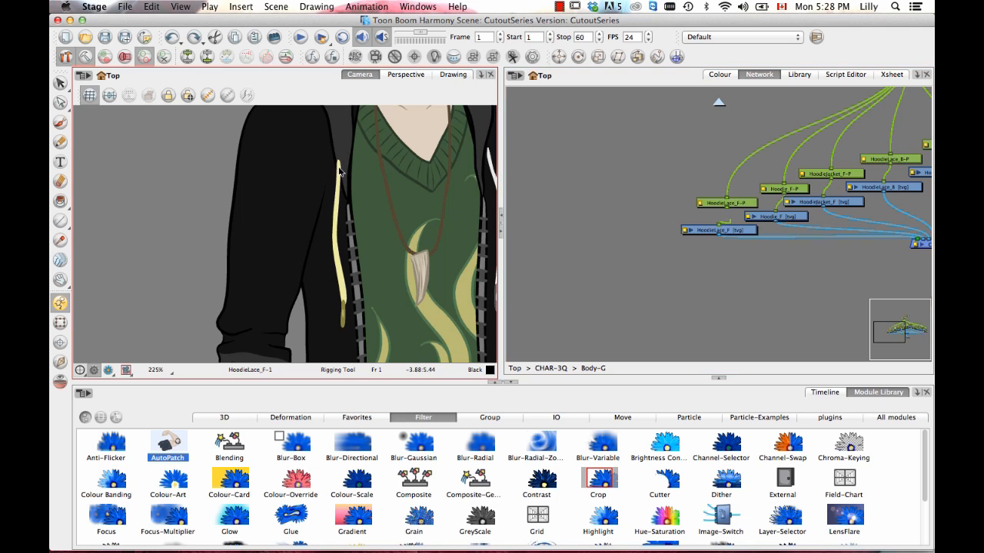
click(333, 221)
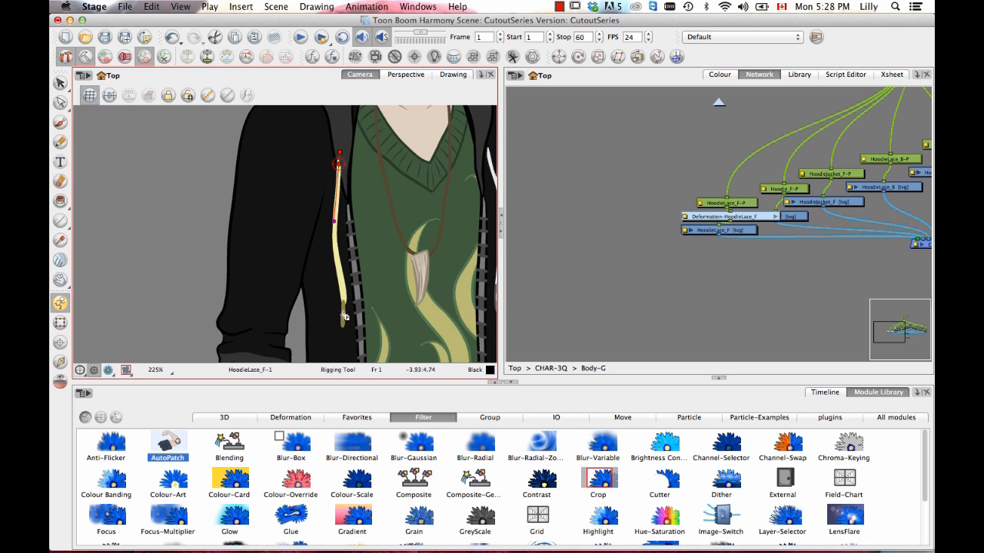
click(334, 248)
drag(334, 249, 334, 248)
Step: Test the lace deformation outside setup mode by bending the curve with the Transform tool, undo the changes, and deselect the lace
click(61, 323)
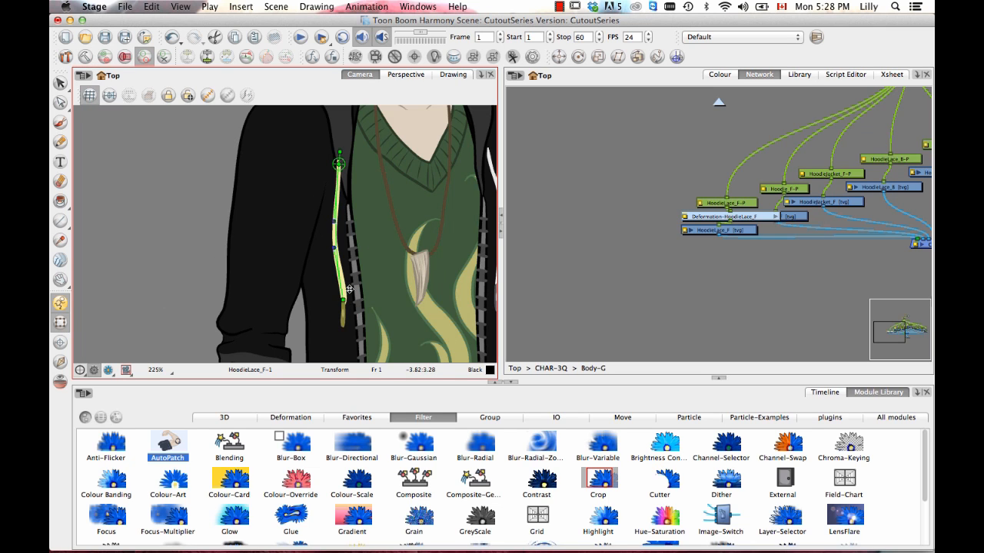
drag(343, 302, 319, 244)
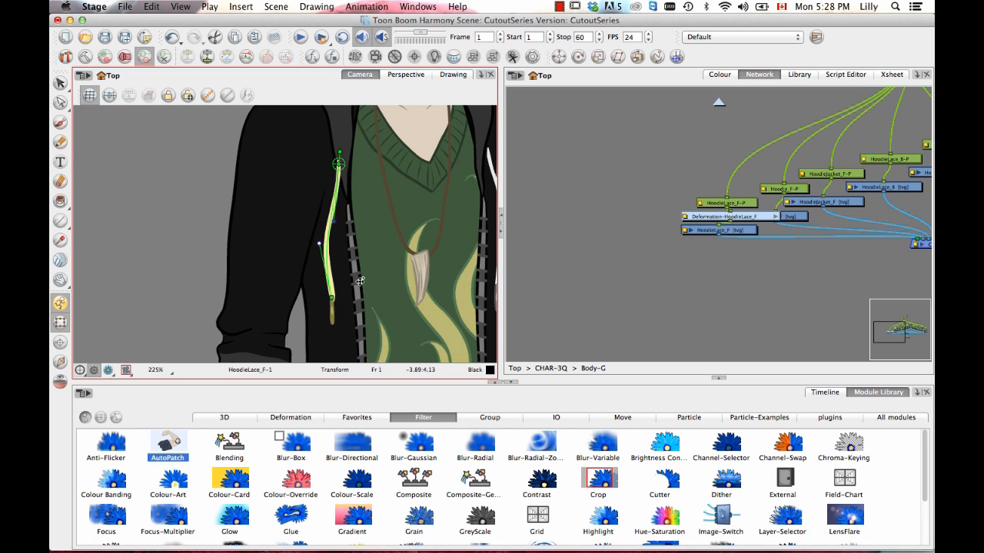
key(super+z)
key(super+z)
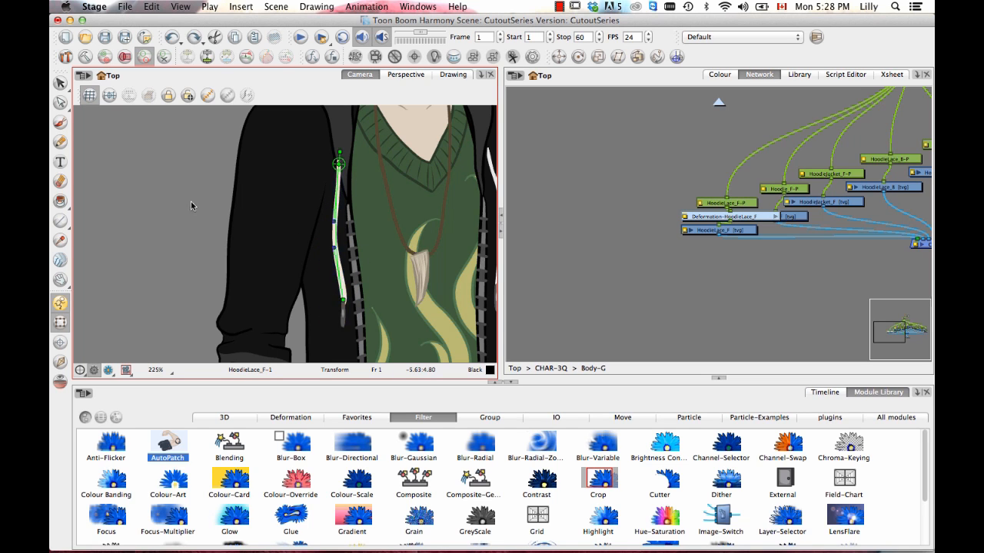
click(191, 202)
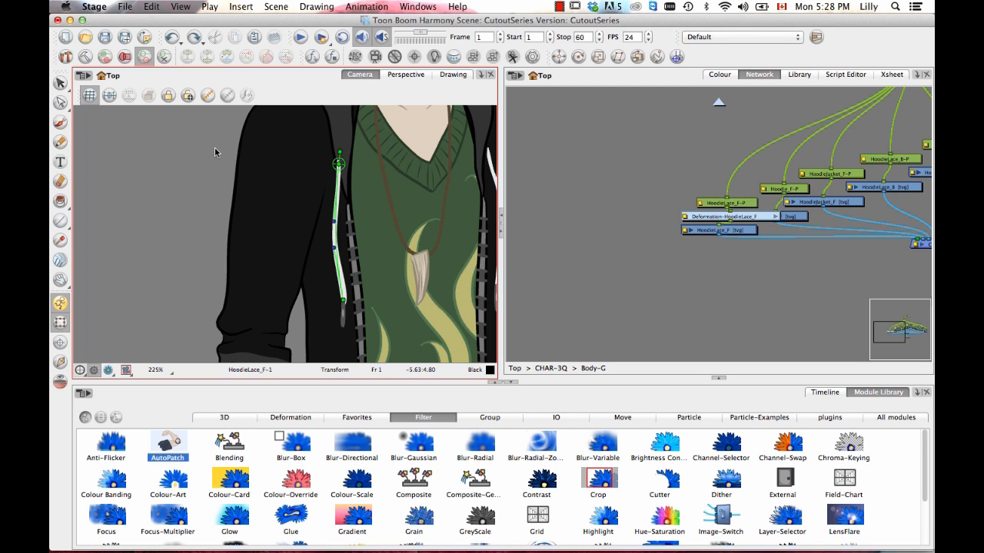
Step: Build a two-bone deformer on the Arm_F_OL drawing, running from the shoulder through the elbow to the wrist
click(85, 56)
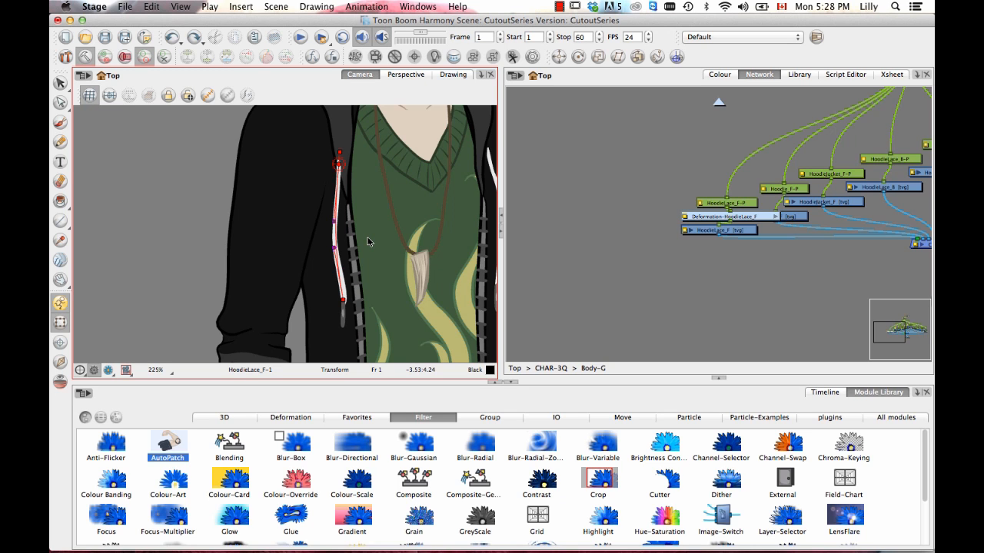
key(1)
drag(258, 331, 279, 267)
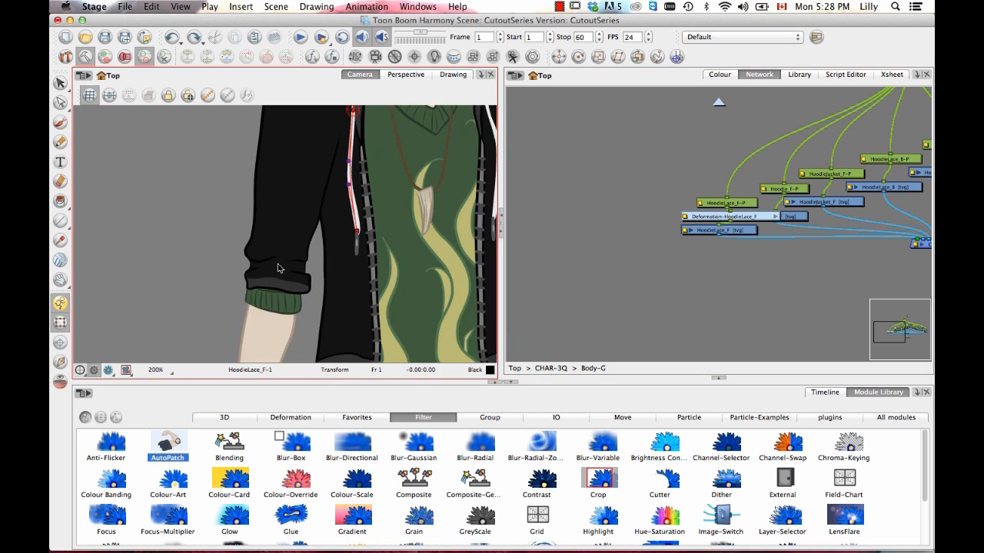
key(1)
click(274, 324)
key(1)
key(1)
key(1)
mouse_move(354, 259)
mouse_down()
mouse_move(365, 213)
mouse_move(322, 280)
mouse_move(349, 246)
mouse_up()
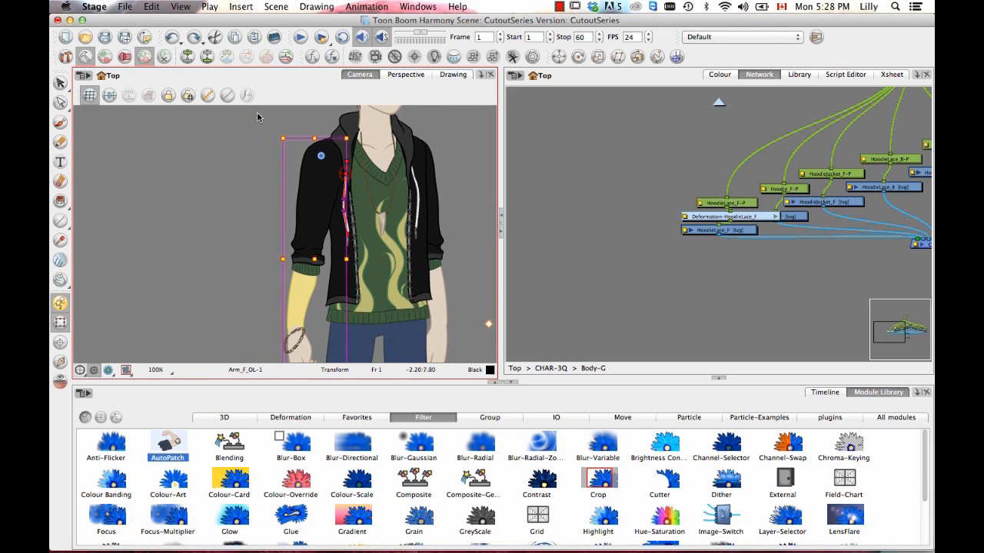
click(67, 56)
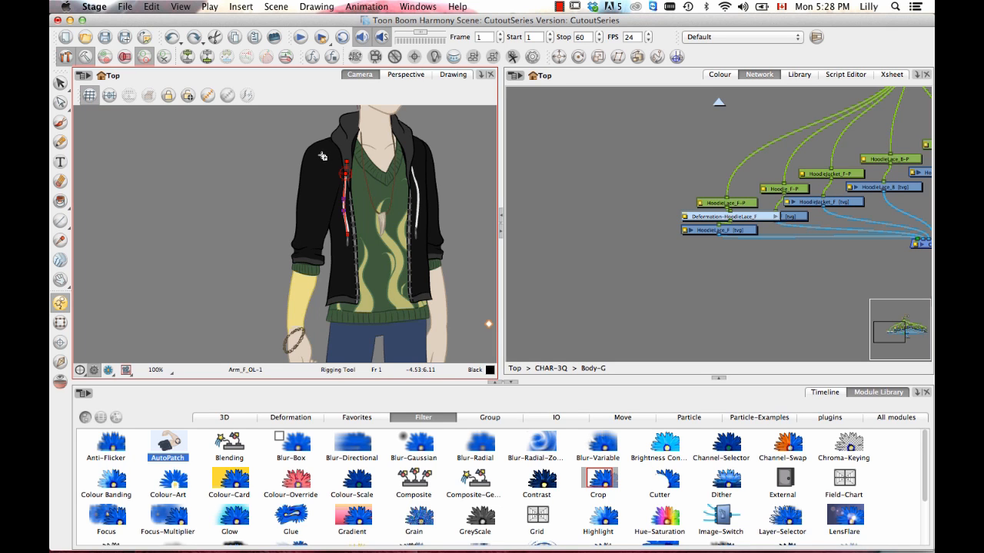
click(322, 155)
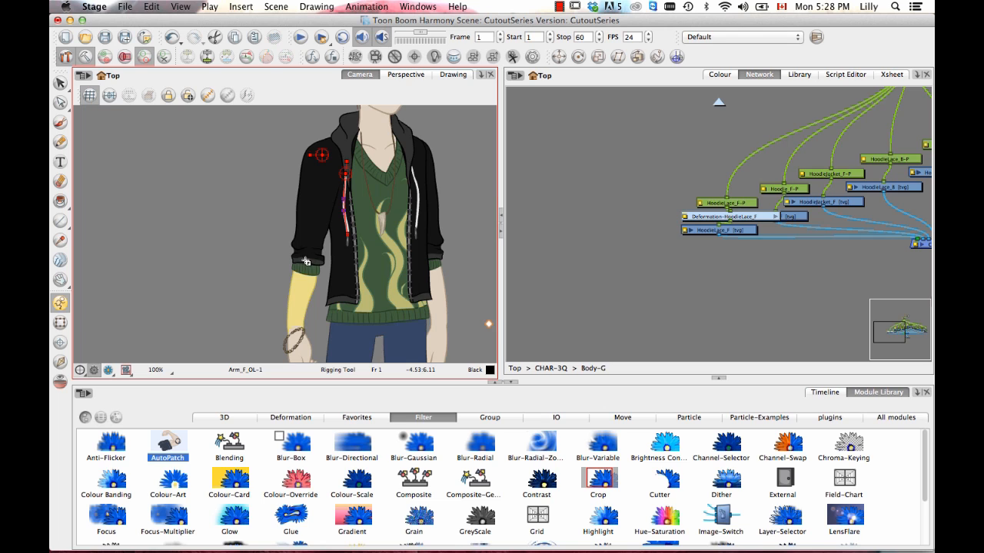
click(306, 259)
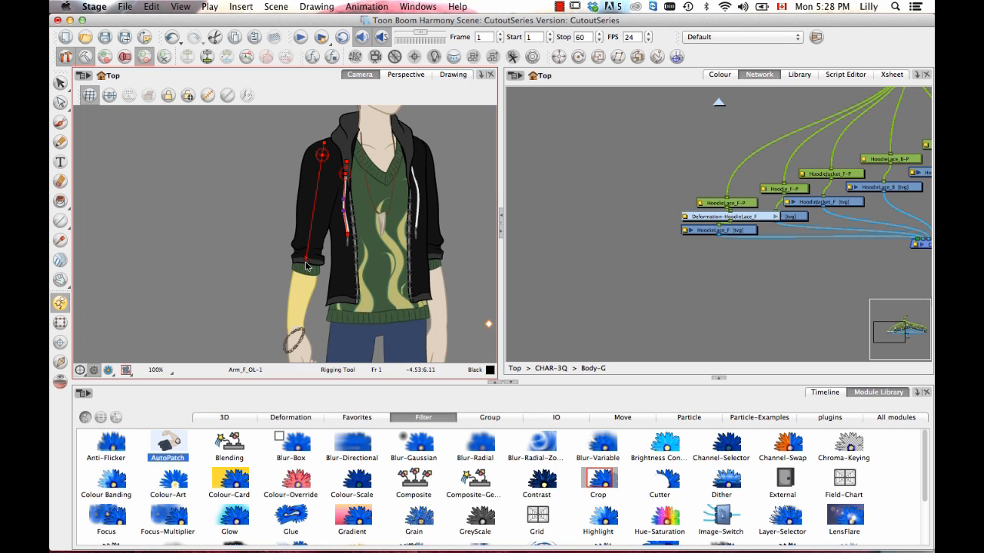
click(293, 340)
Step: Test the arm bones outside setup mode by swinging the forearm outward around the elbow, and undo the moves
key(shift+t)
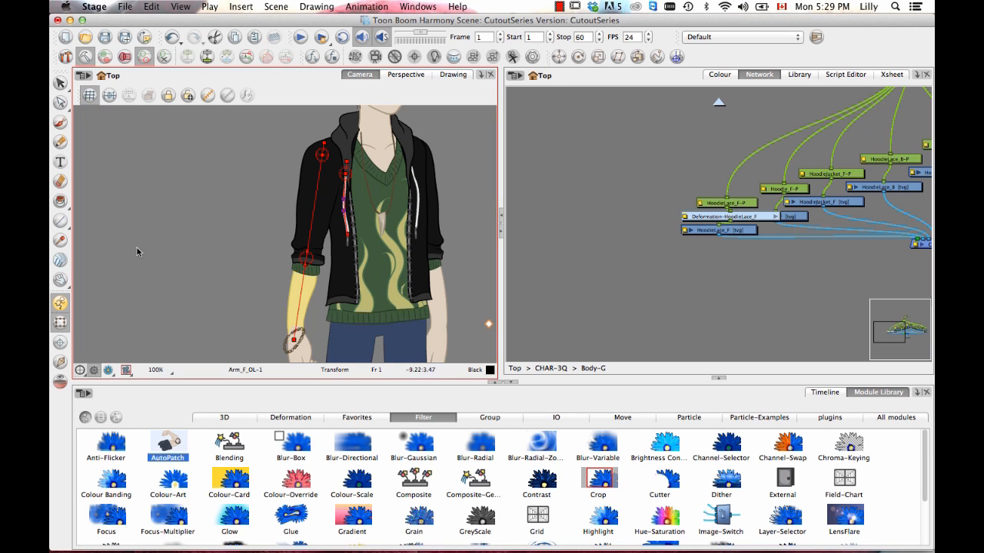
click(86, 57)
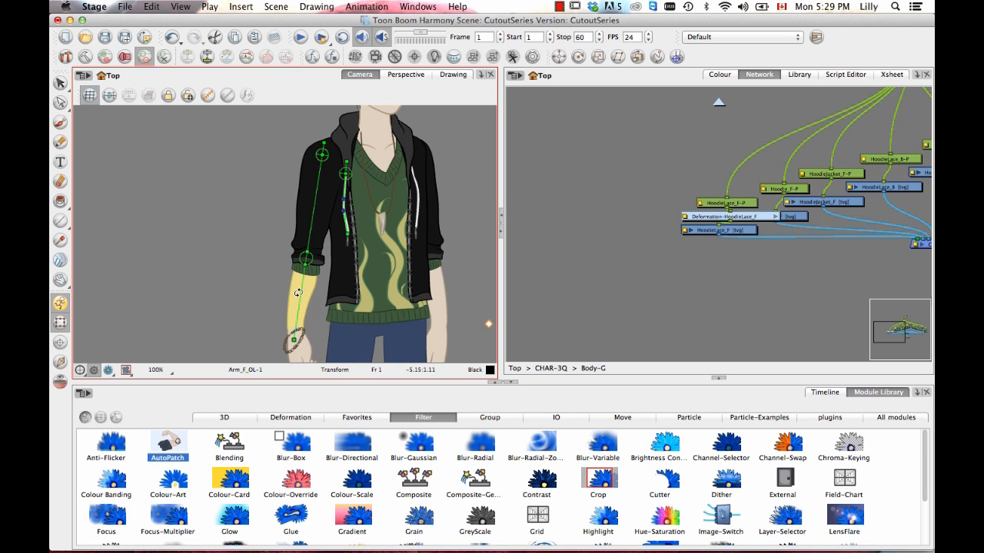
drag(292, 294, 267, 272)
mouse_move(281, 292)
mouse_down()
mouse_move(321, 290)
mouse_move(317, 301)
mouse_move(275, 290)
mouse_move(264, 270)
mouse_move(288, 301)
mouse_move(338, 290)
mouse_move(278, 294)
mouse_move(298, 301)
mouse_move(265, 277)
mouse_up()
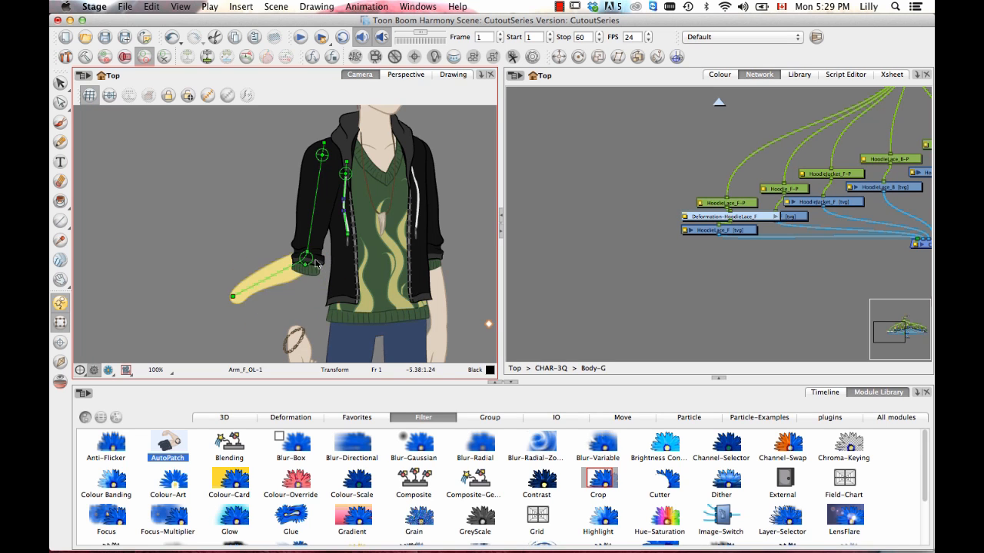
key(super+z)
key(super+z)
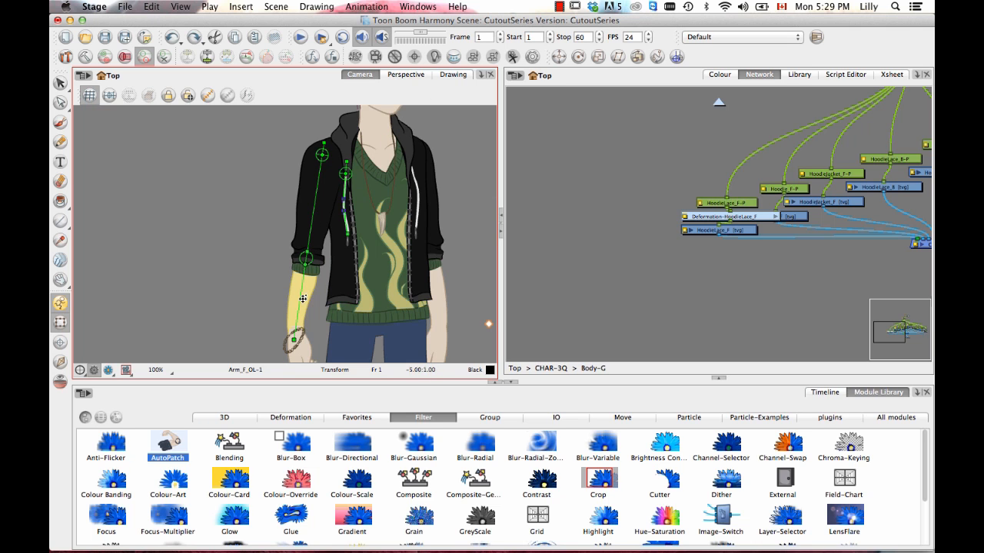
Step: Move the HoodieLace_F drawing module lower in the network, clear of its deformation group
scroll(349, 216, down, 2)
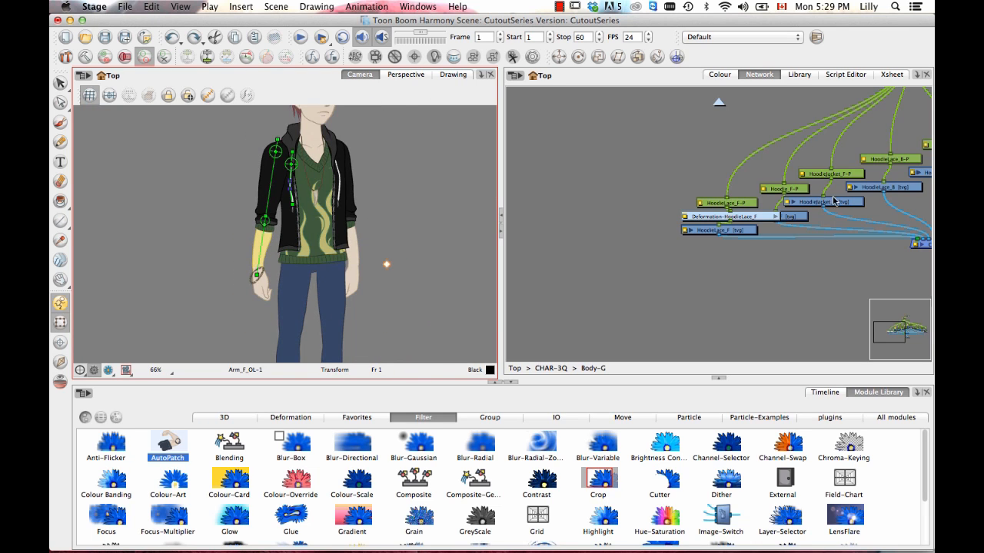
drag(740, 269, 623, 289)
mouse_move(637, 229)
mouse_down()
mouse_move(659, 233)
mouse_move(624, 231)
mouse_up()
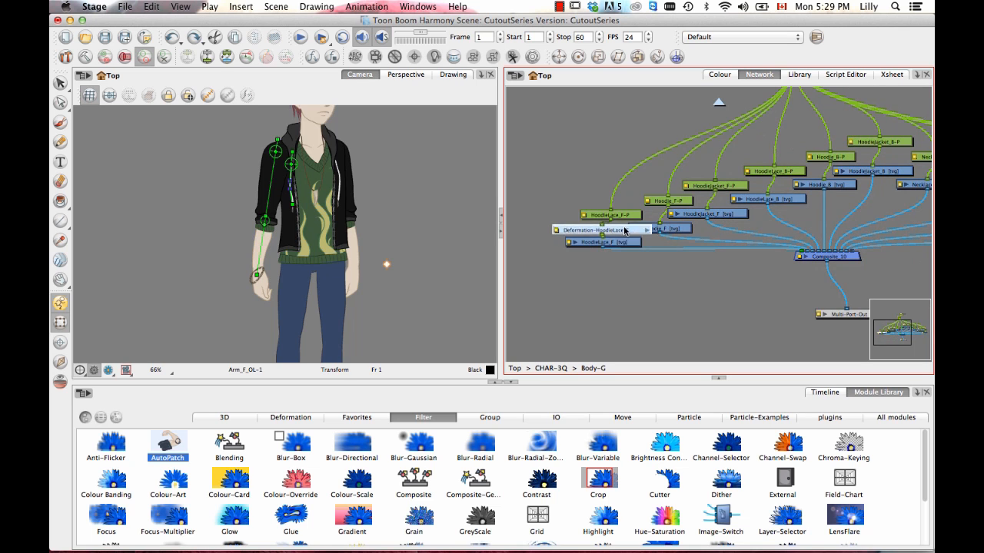
scroll(627, 267, up, 2)
drag(631, 269, 623, 311)
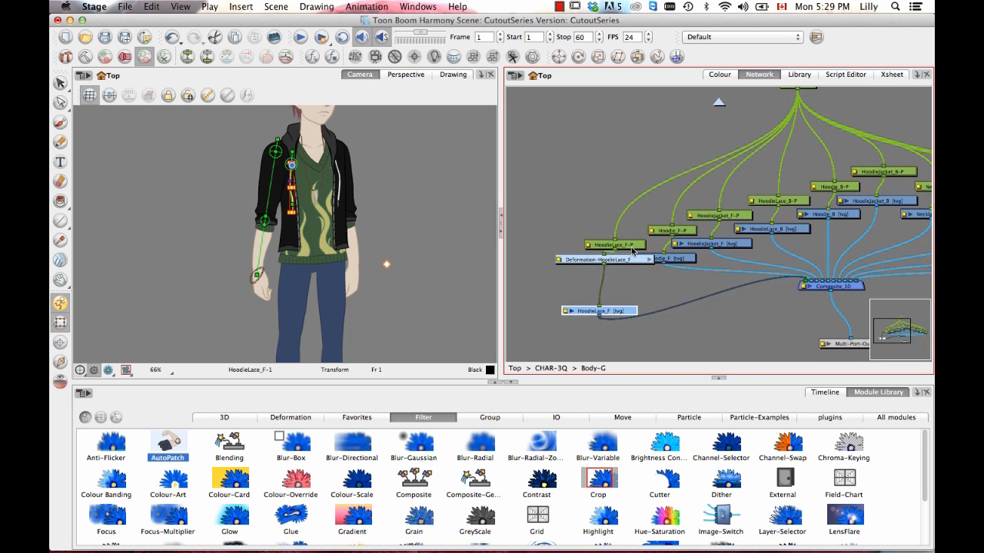
Step: Space out the HoodieLace_F-P peg and the Deformation-HoodieLace_F group above the HoodieLace_F drawing in the network
drag(633, 247, 595, 271)
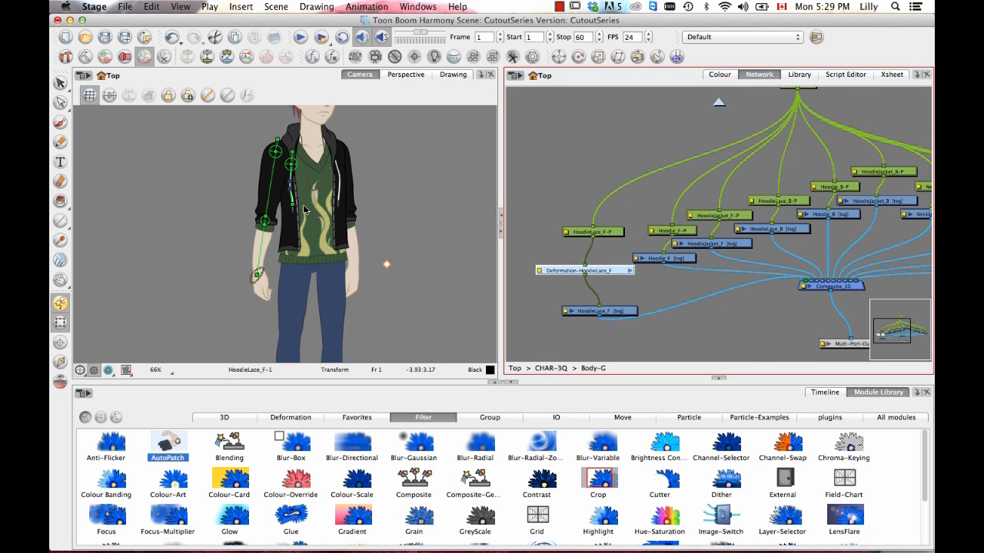
Step: Locate the forearm's Deformation-Arm_F group in the network and examine its connections to the Arm_F-P peg and Arm_F drawing
click(257, 255)
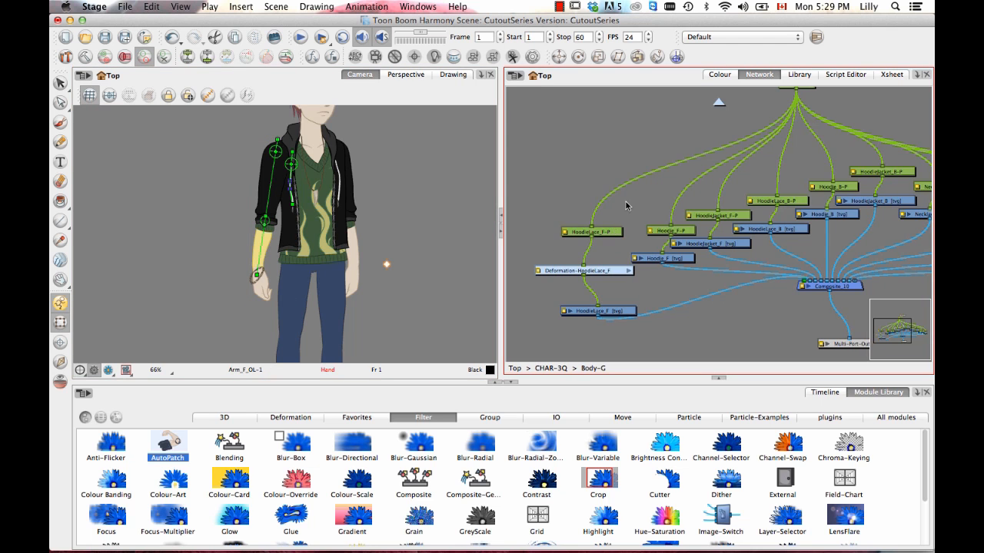
drag(571, 266, 647, 266)
key(2)
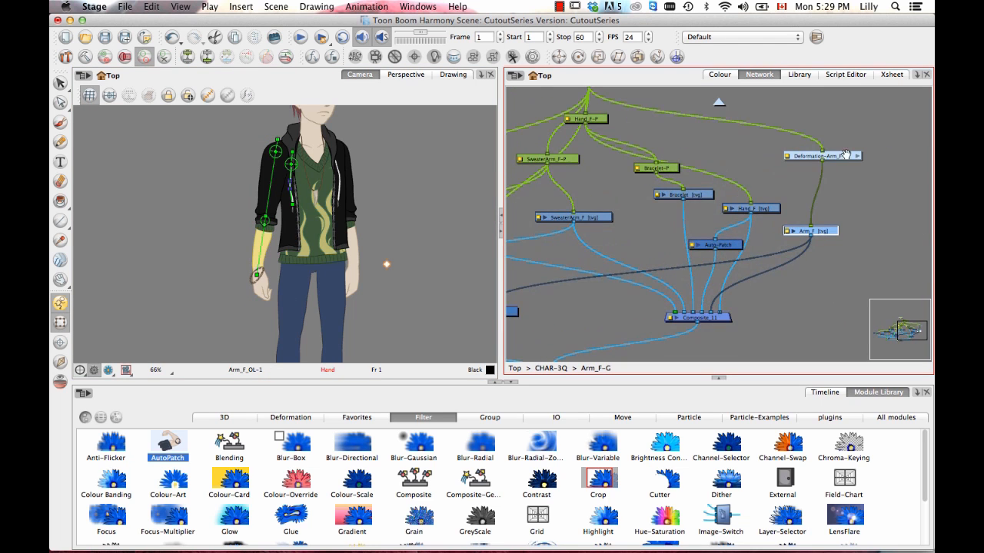
drag(846, 155, 833, 154)
click(835, 155)
drag(799, 200, 835, 240)
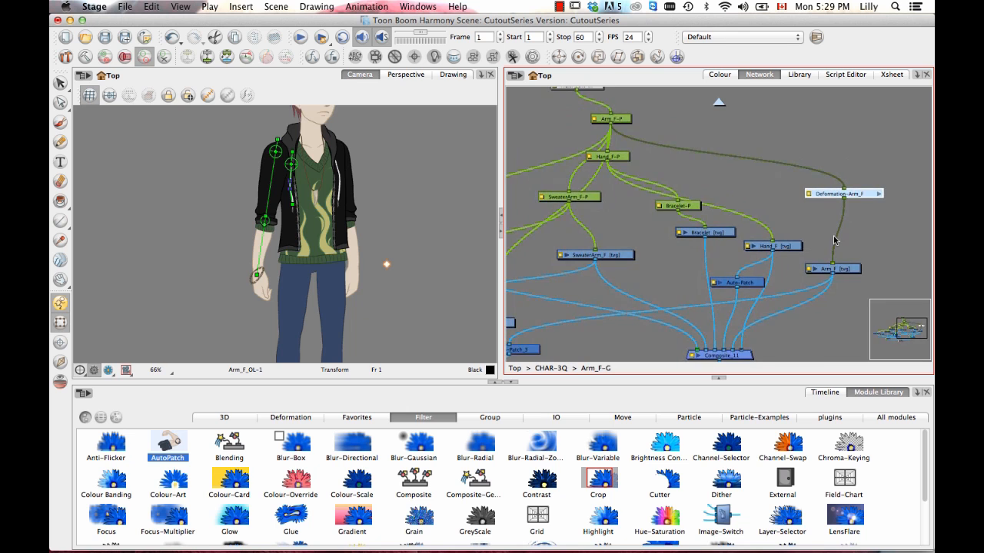
drag(858, 189, 832, 180)
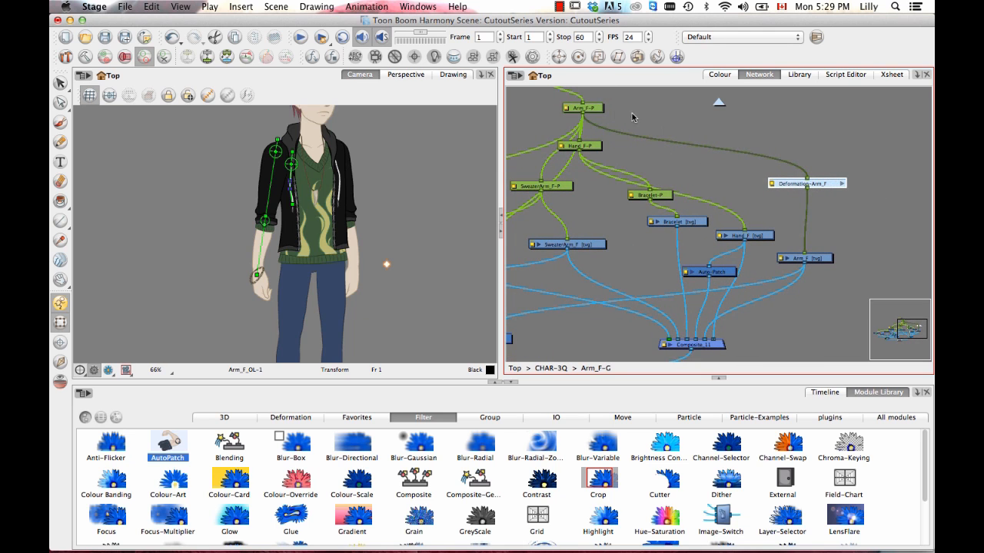
drag(597, 107, 597, 89)
drag(624, 156, 728, 202)
drag(892, 216, 877, 214)
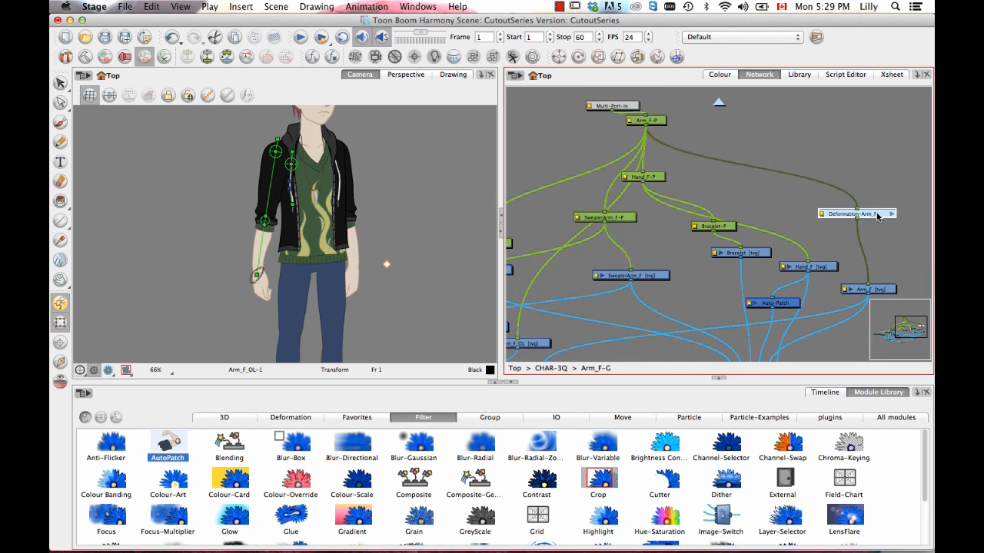
drag(717, 229, 766, 218)
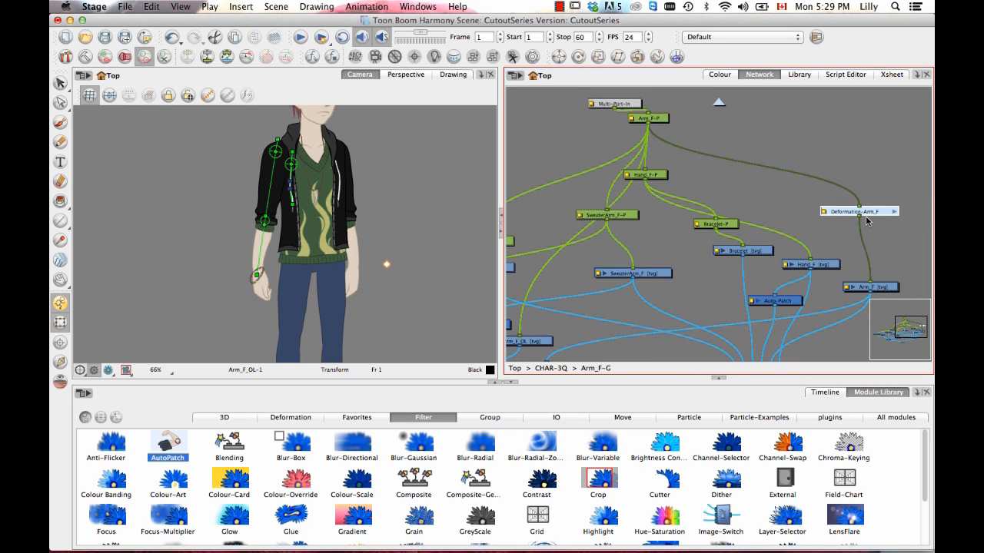
Step: Move Deformation-Arm_F beneath Arm_F-P with the HoodieSleeve_F-P and SweaterArm_F-P pegs connected under it, and test the forearm bend, undoing the move
drag(841, 211, 605, 204)
drag(804, 210, 564, 244)
key(1)
drag(851, 235, 628, 199)
drag(266, 248, 244, 242)
key(super+z)
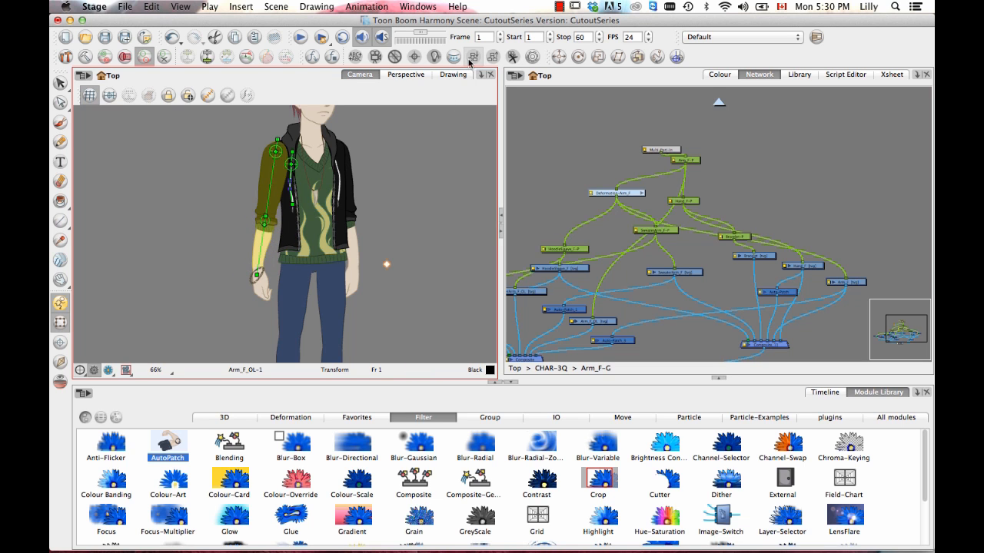
Step: Add a kinematic output to the Deformation-Arm_F group
scroll(761, 207, up, 4)
drag(731, 195, 744, 267)
scroll(744, 267, up, 2)
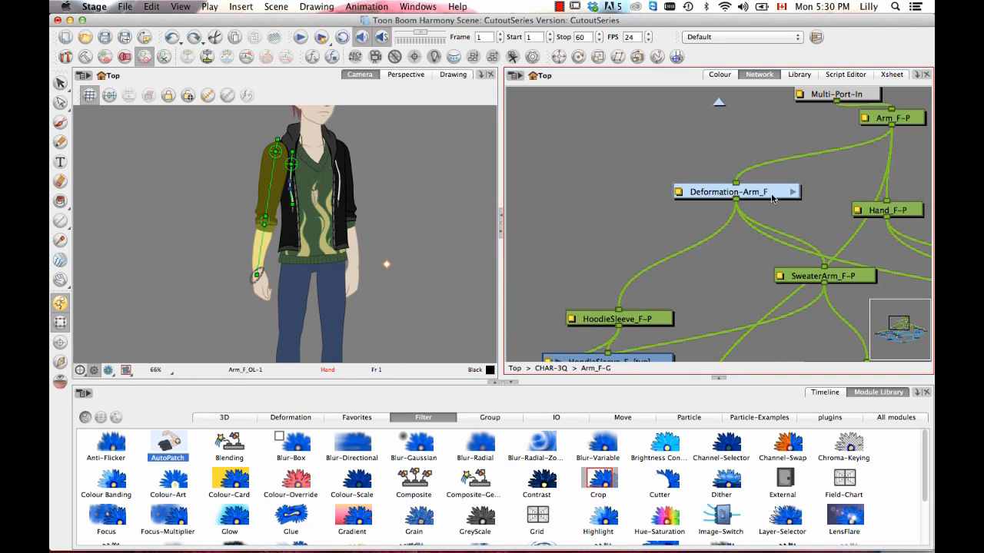
click(719, 185)
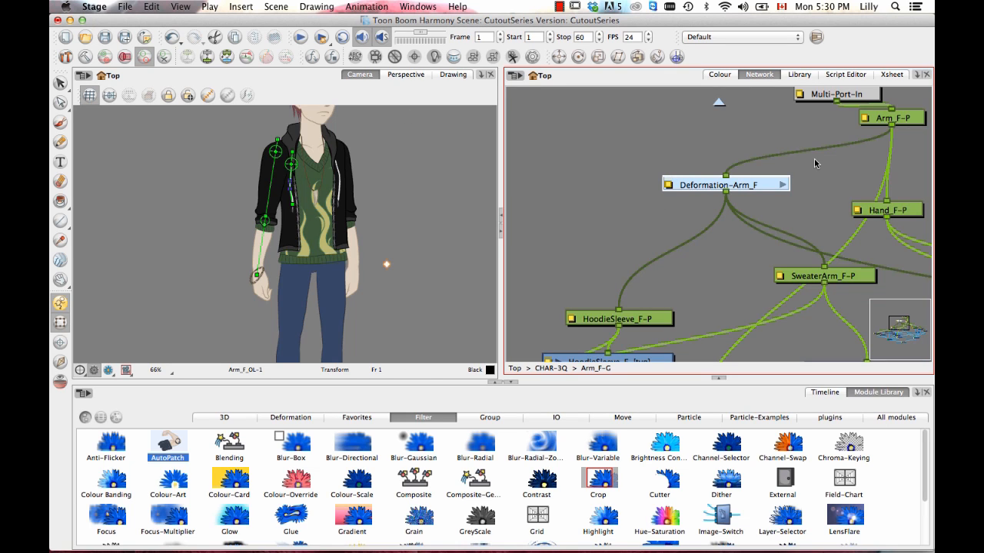
click(226, 62)
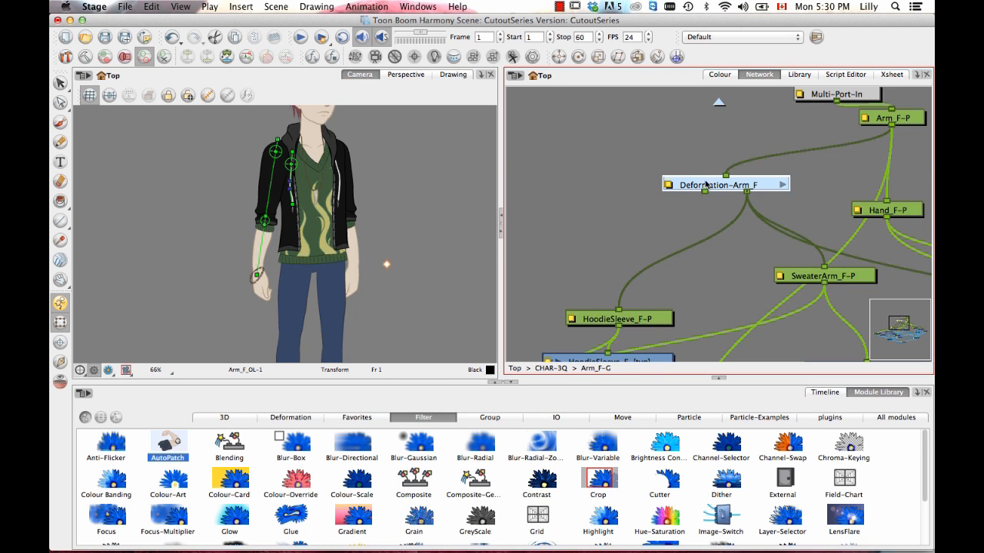
Step: Connect the kinematic output of Deformation-Arm_F to the Hand_F drawing
key(1)
drag(705, 282, 787, 183)
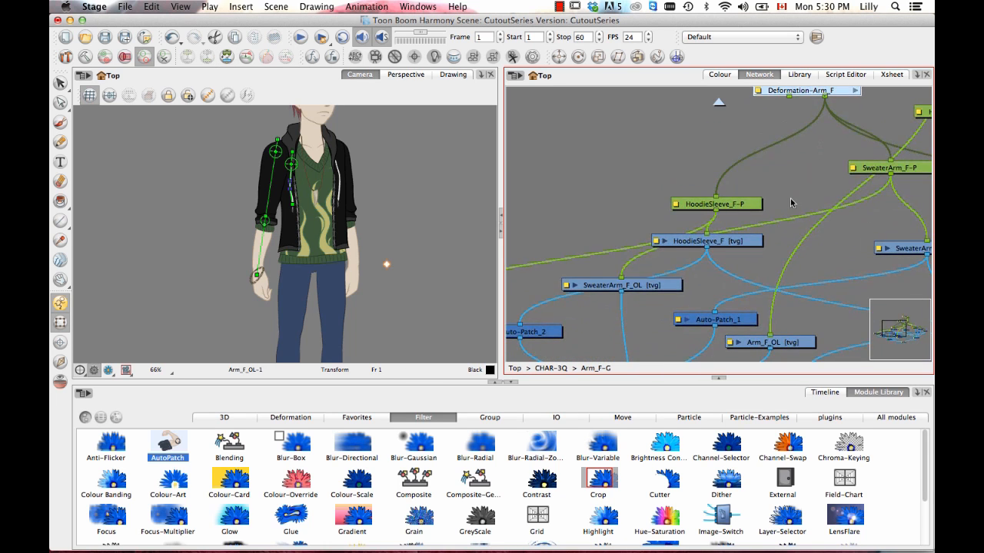
key(1)
drag(716, 215, 727, 258)
drag(609, 222, 648, 229)
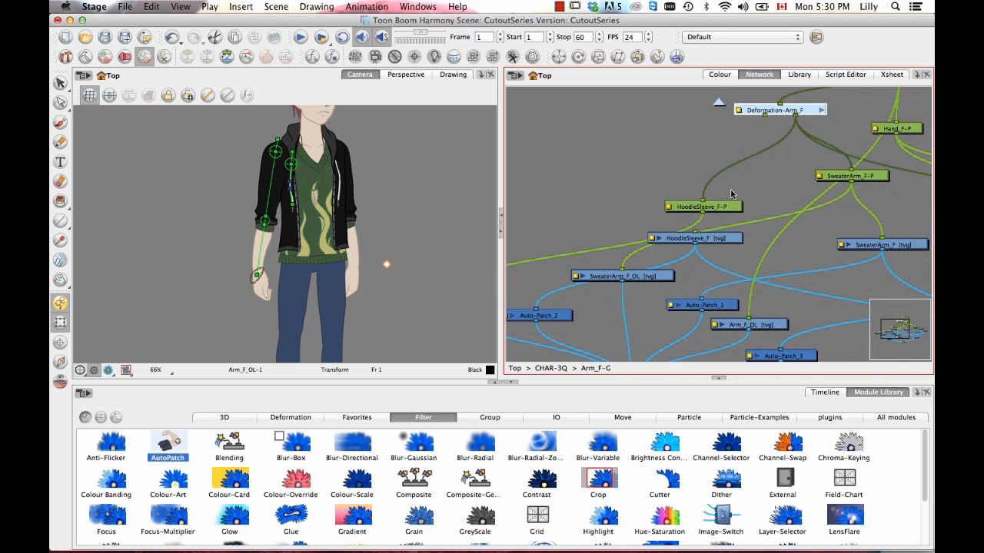
drag(777, 174, 689, 173)
key(1)
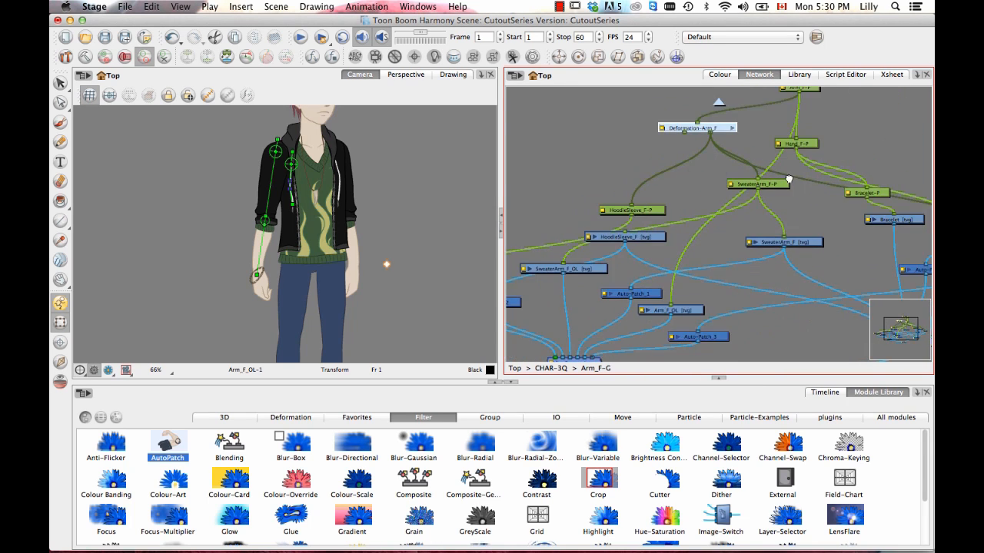
drag(844, 174, 630, 150)
drag(721, 180, 753, 212)
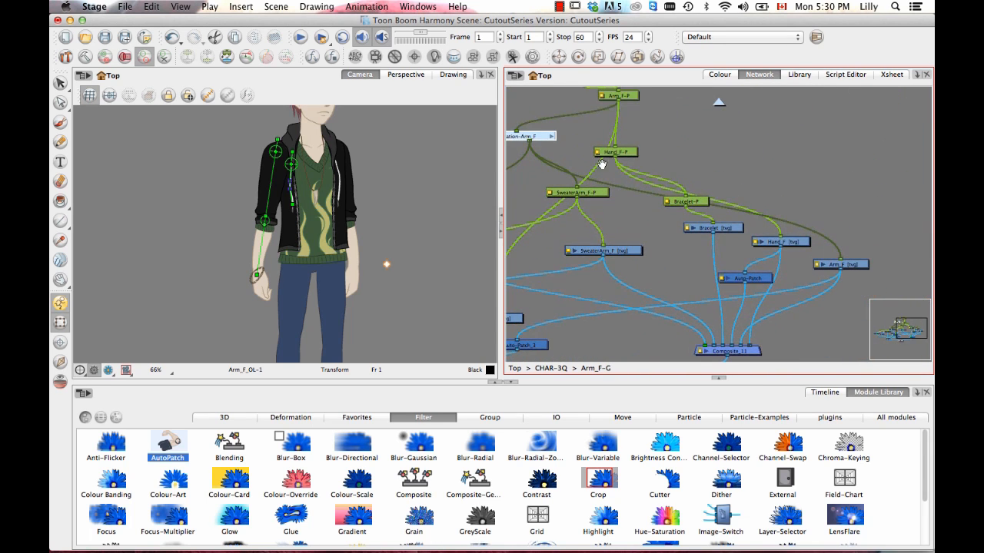
drag(561, 145, 808, 263)
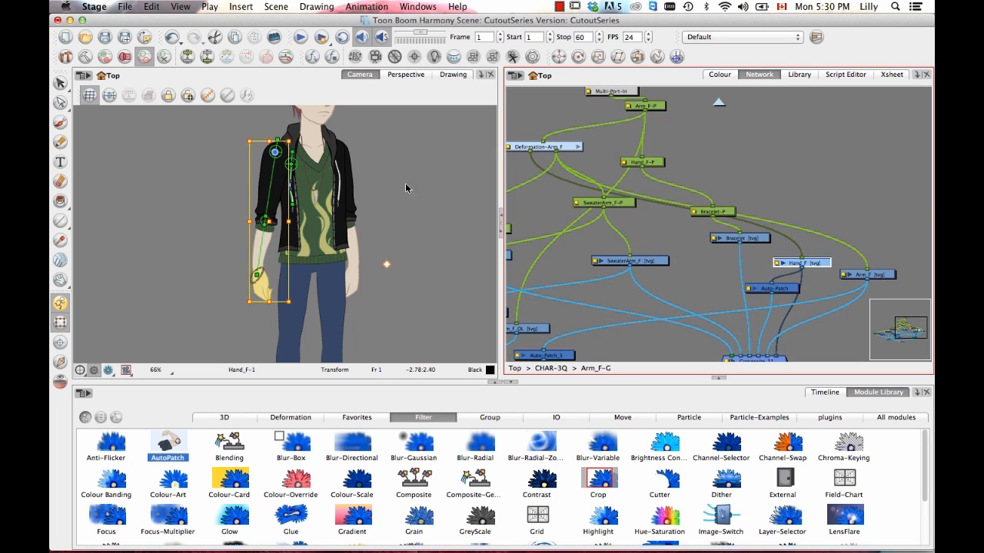
Step: Test whether the hand follows the arm by swinging the forearm outward, and undo the move
click(195, 240)
drag(260, 251, 240, 249)
key(super+z)
Step: Move the Bracelet-P peg lower and route the kinematic output through the Hand_F-P peg to the Hand_F drawing
key(space)
drag(674, 260, 769, 258)
drag(841, 252, 763, 248)
mouse_move(715, 209)
mouse_down()
mouse_move(713, 260)
mouse_move(702, 265)
mouse_move(704, 229)
mouse_move(698, 234)
mouse_up()
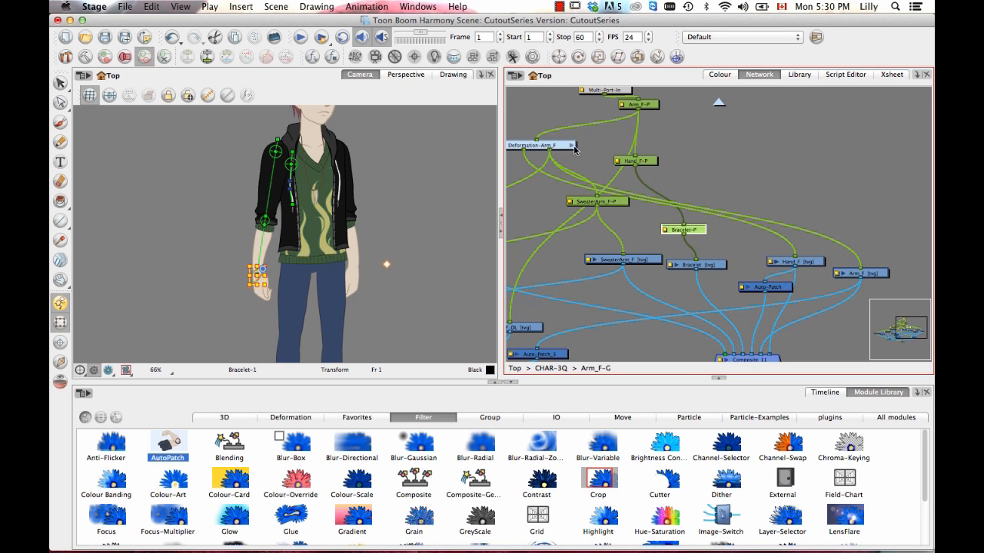
drag(646, 157, 657, 167)
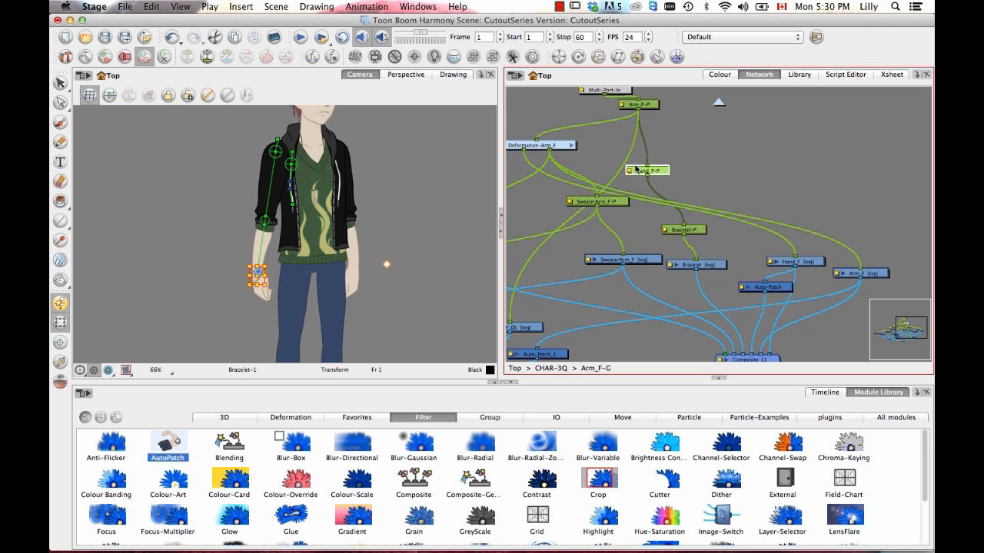
mouse_move(796, 257)
mouse_down()
mouse_move(673, 191)
mouse_move(644, 163)
mouse_move(783, 262)
mouse_move(793, 258)
mouse_up()
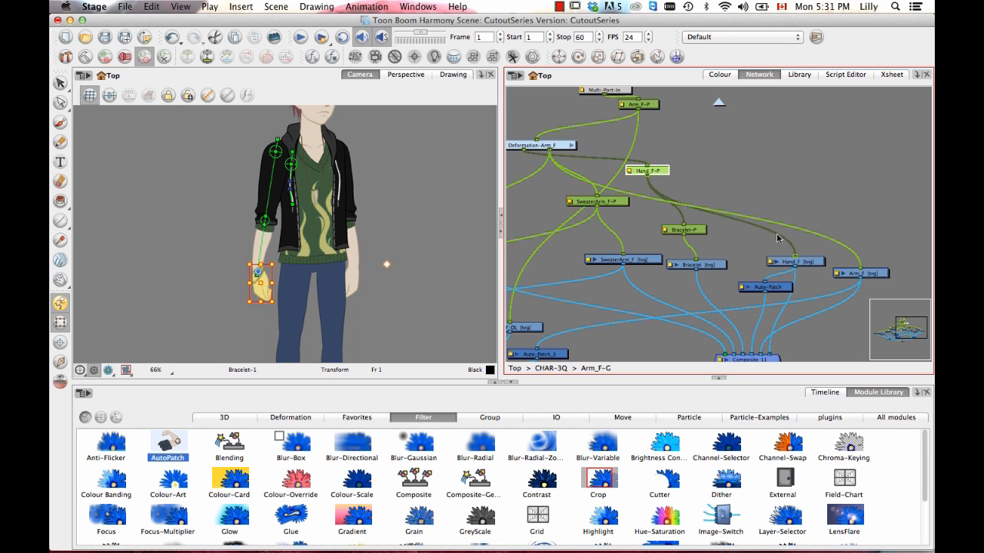
Step: Test the arm rig by swinging the forearm with its hand and bracelet outward around the elbow
click(778, 125)
drag(261, 246, 219, 240)
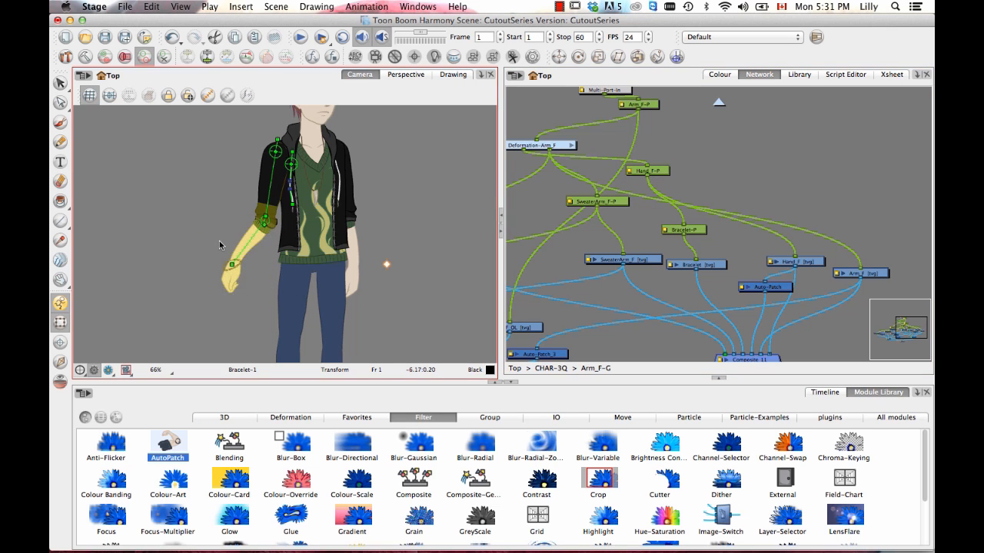
click(195, 216)
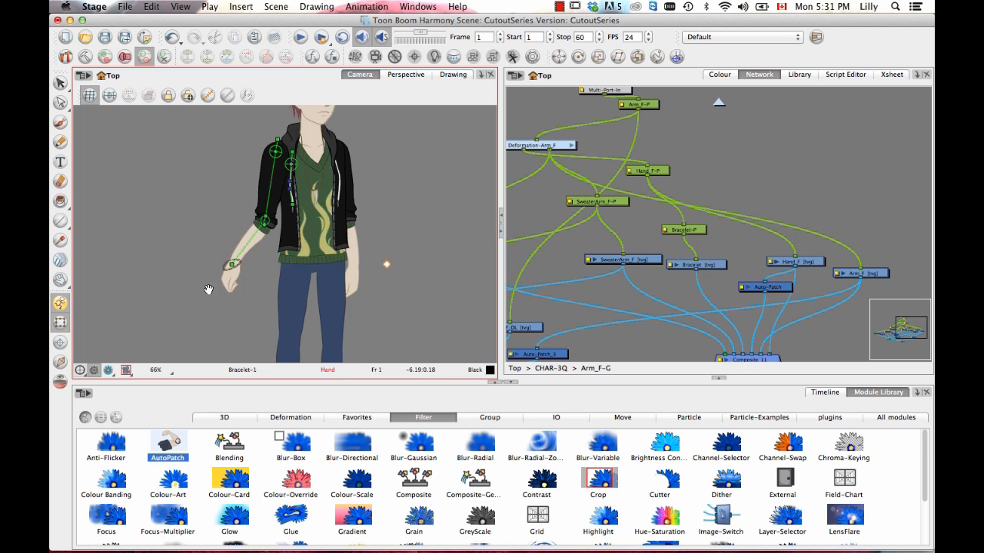
Step: Inspect the bent elbow up close and swing the forearm inward toward the body
drag(209, 290, 253, 302)
key(2)
key(2)
key(2)
key(2)
key(2)
key(2)
key(2)
drag(213, 226, 239, 257)
key(2)
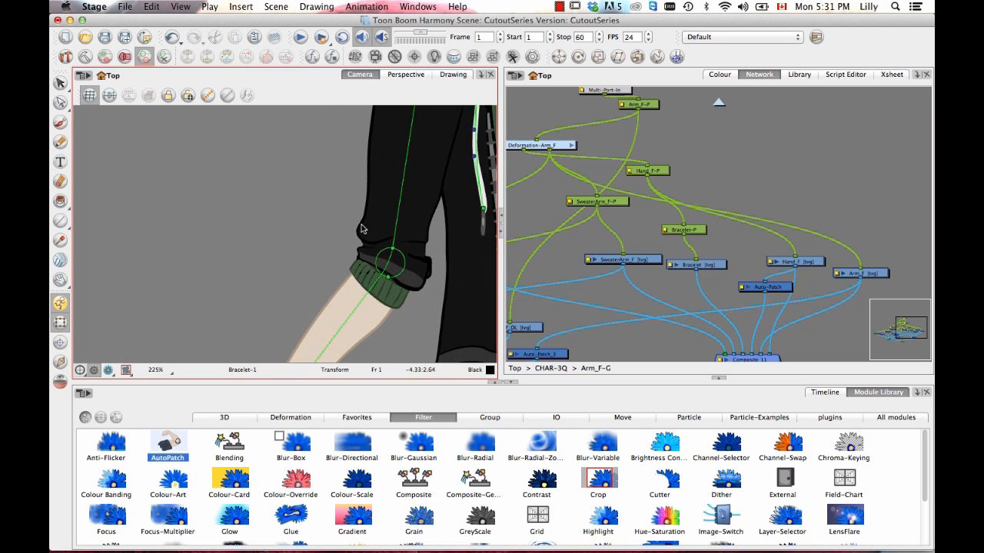
drag(325, 233, 264, 196)
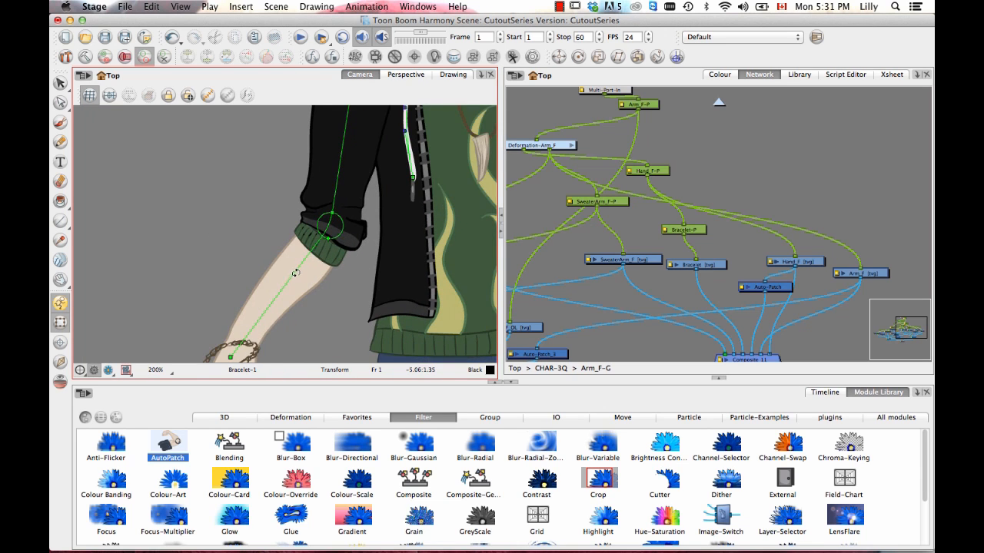
drag(295, 273, 345, 299)
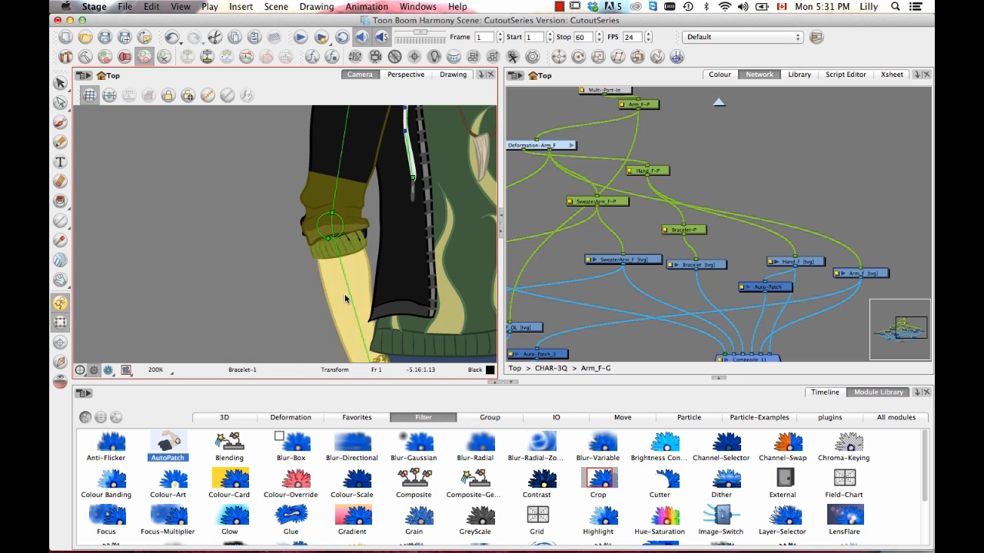
Step: Raise the HoodieSleeve_F-P peg in the network and connect the HoodieSleeve_F drawing to it
key(Escape)
key(2)
key(2)
drag(297, 270, 278, 247)
click(334, 226)
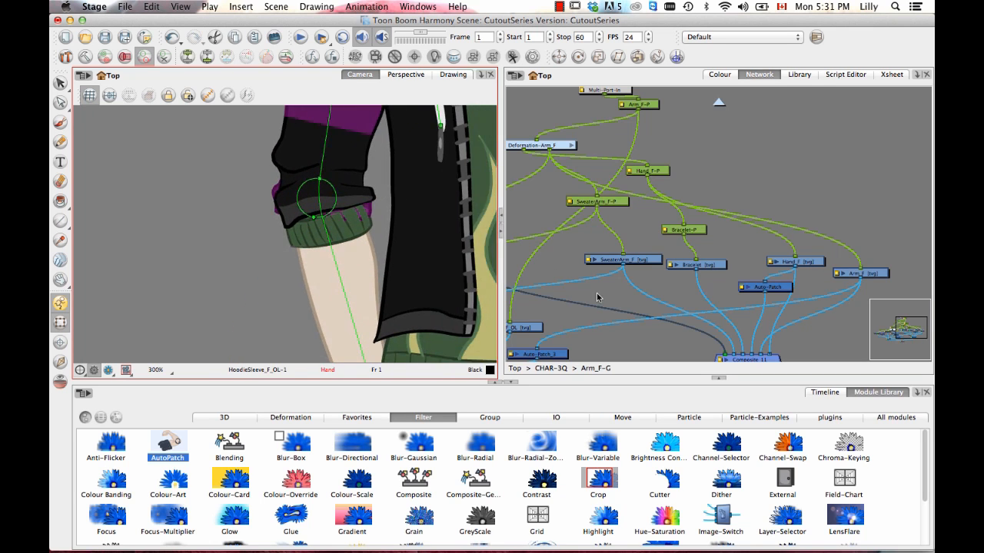
drag(589, 295, 784, 278)
drag(679, 243, 695, 255)
drag(679, 213, 679, 201)
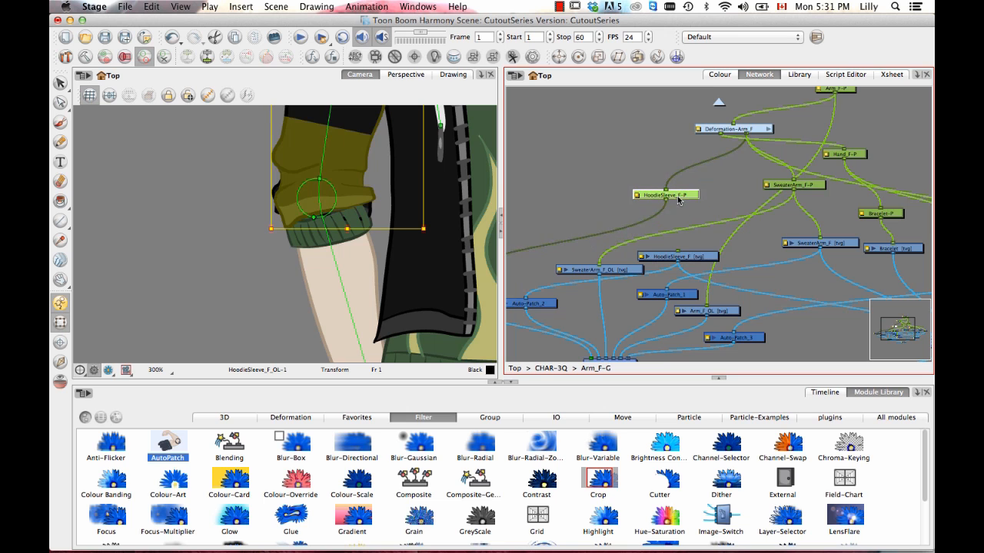
drag(677, 255, 675, 253)
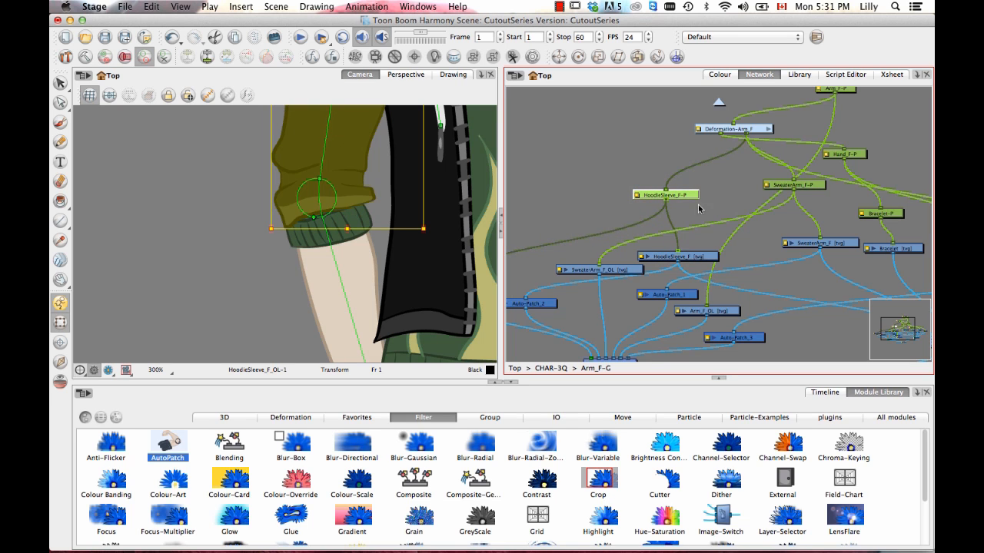
Step: Test the reconnected sleeve by swinging the forearm inward and outward around the elbow
click(673, 164)
scroll(348, 230, down, 4)
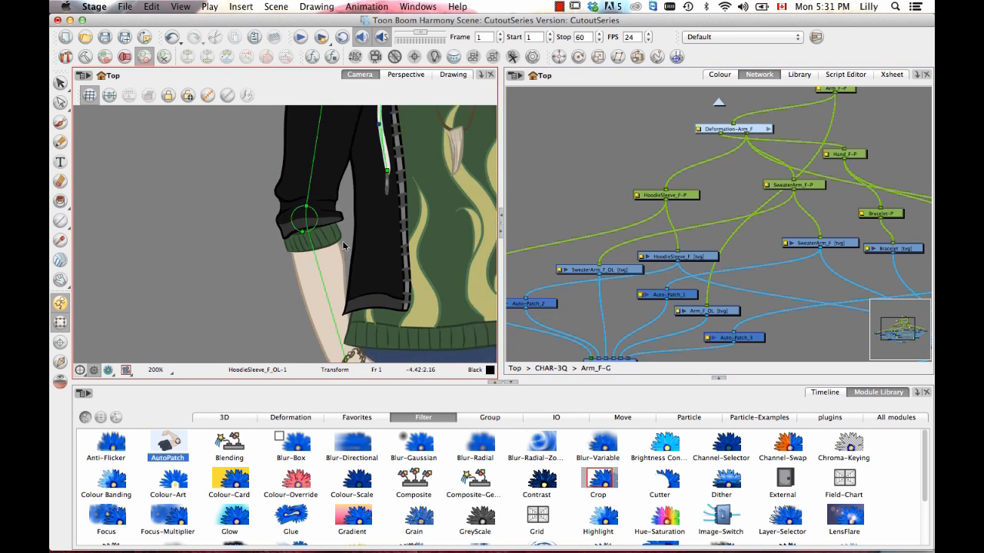
key(1)
mouse_move(301, 253)
mouse_down()
mouse_move(257, 249)
mouse_move(296, 259)
mouse_up()
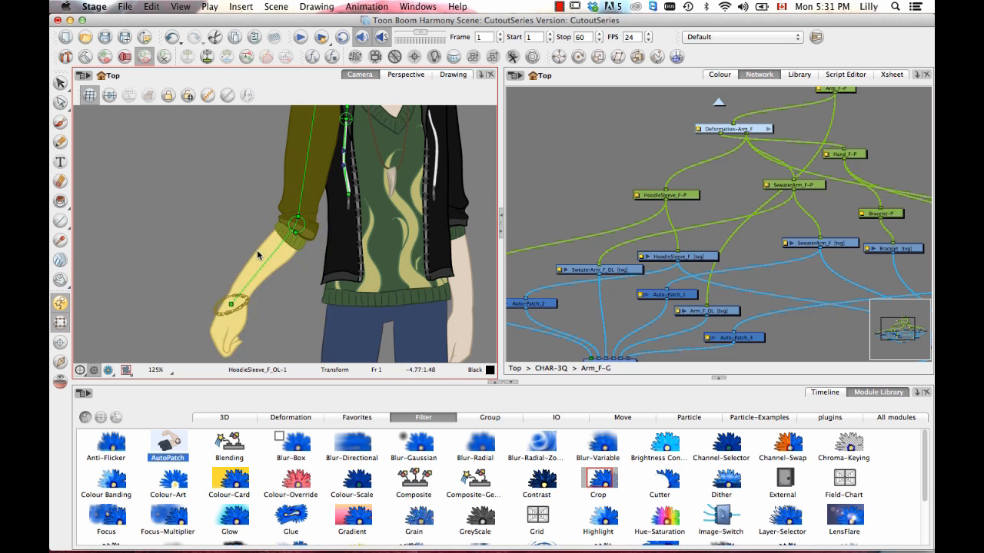
scroll(296, 259, down, 3)
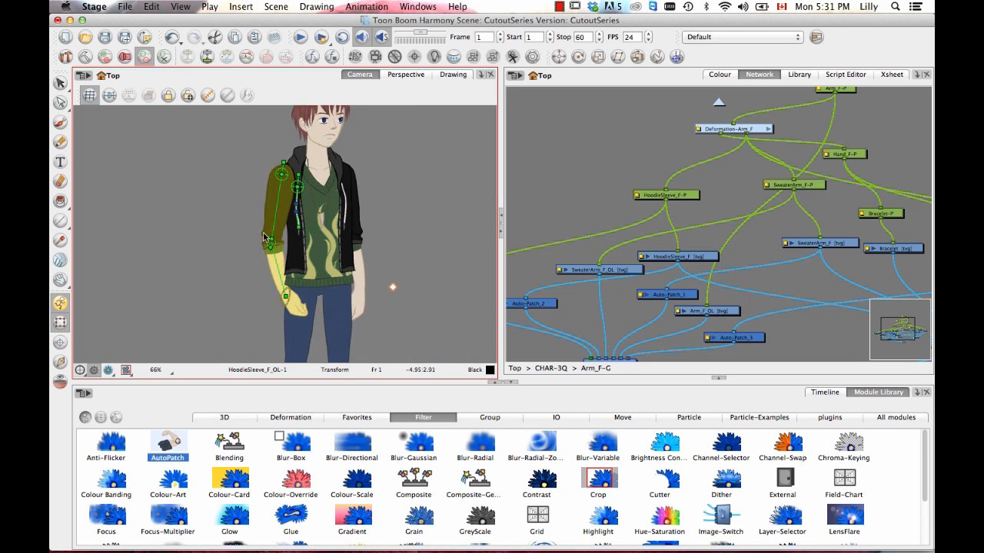
click(233, 270)
drag(278, 266, 241, 255)
Step: In deformation setup mode, enlarge the radius of the elbow articulation to span the lower sleeve and cuff
scroll(245, 258, up, 4)
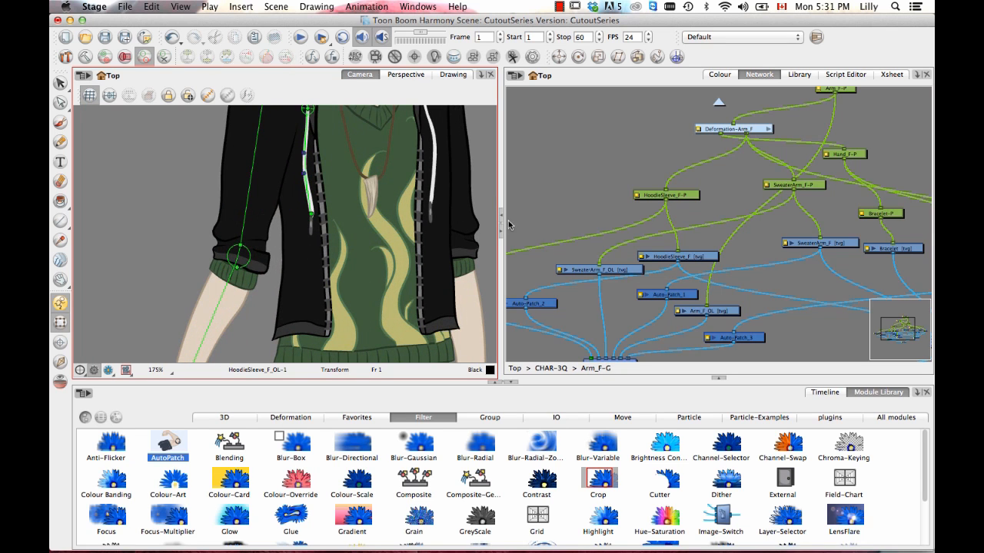
click(85, 57)
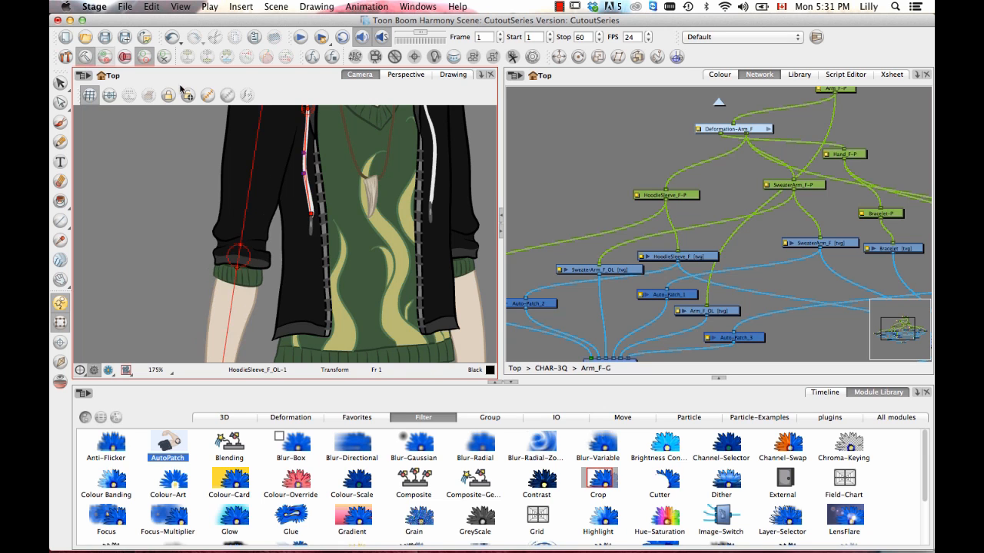
click(238, 270)
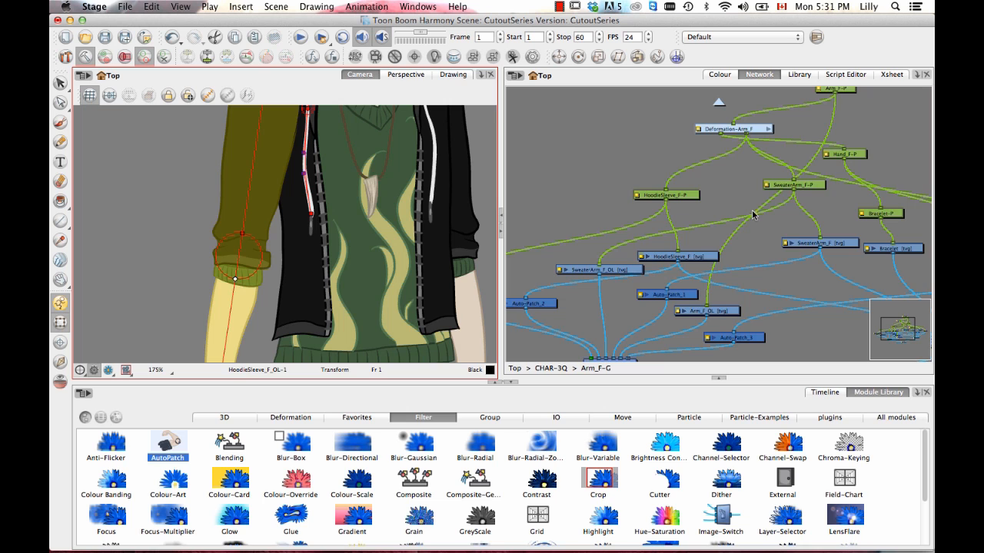
Step: Reset the Deformation-Arm_F chain to its resting position and leave setup mode
drag(756, 166, 724, 235)
drag(722, 197, 723, 192)
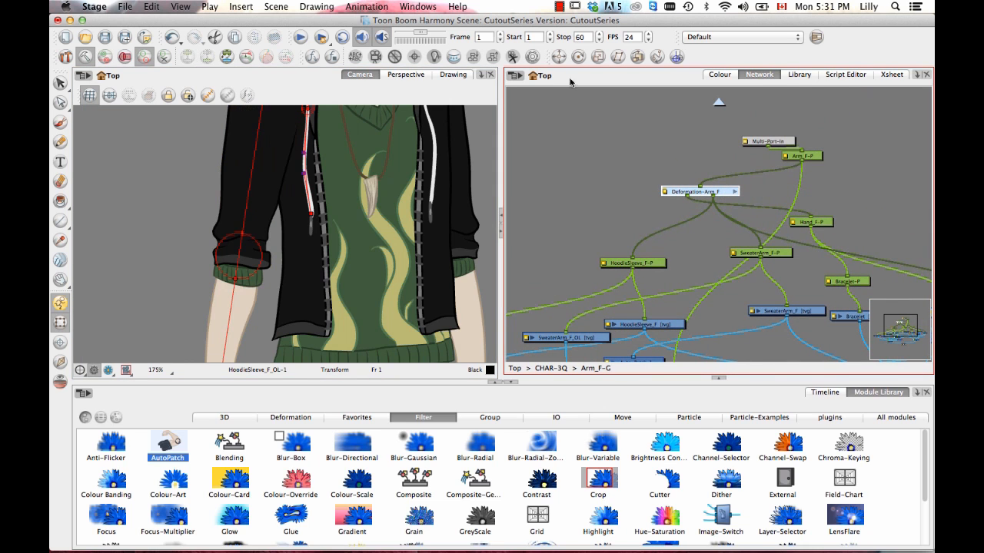
click(246, 58)
click(93, 61)
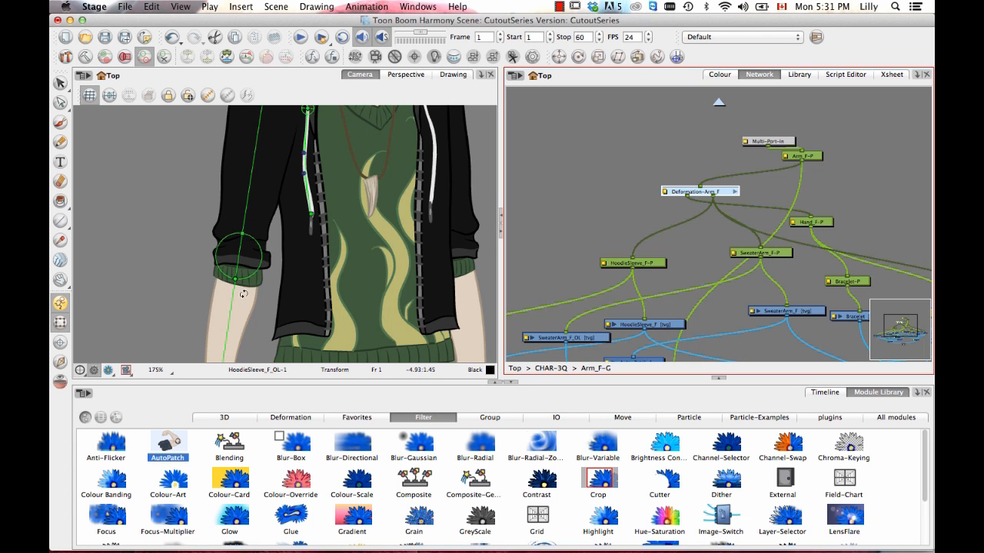
Step: Swing the forearm outward around the elbow to test the enlarged elbow articulation
drag(230, 303, 176, 256)
scroll(215, 338, down, 3)
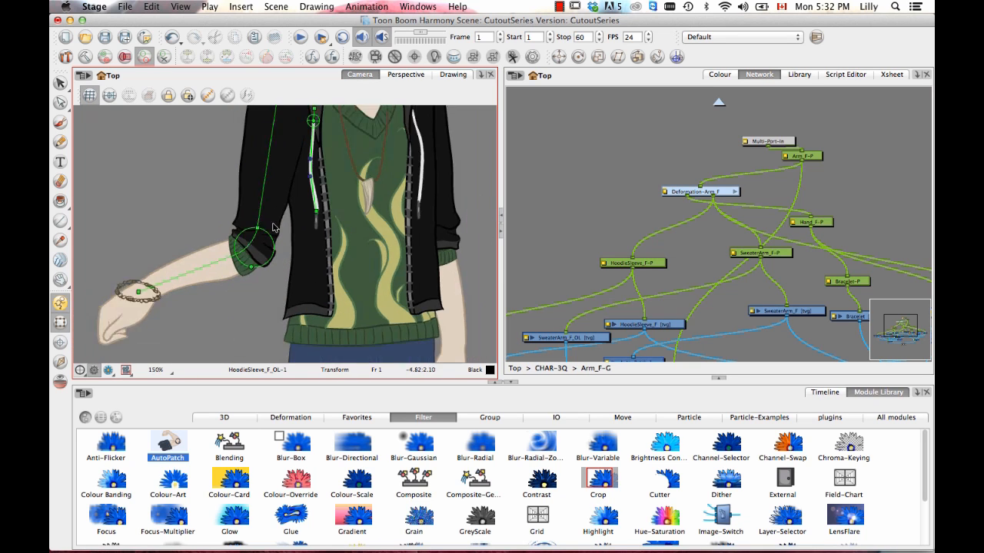
scroll(281, 218, down, 2)
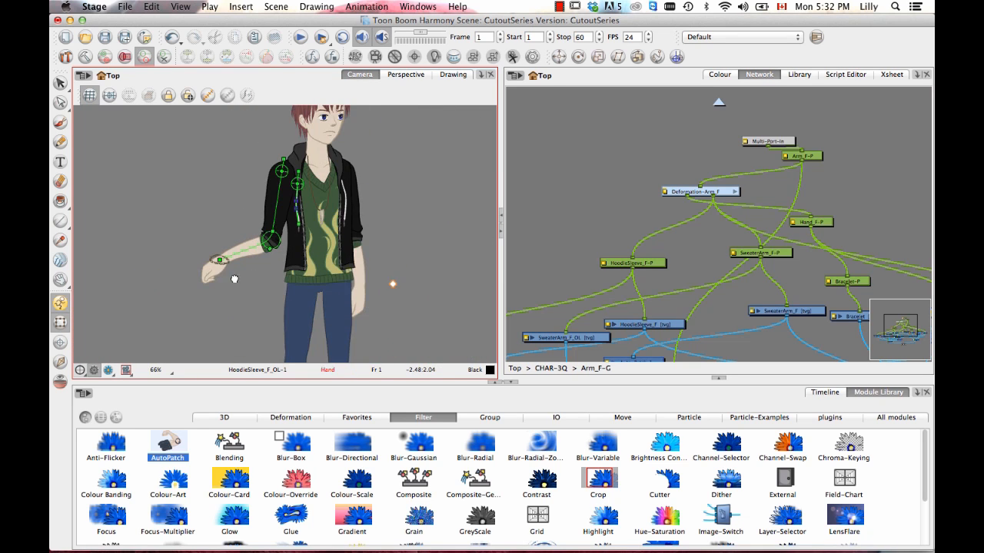
drag(234, 279, 251, 285)
key(2)
key(2)
key(2)
key(2)
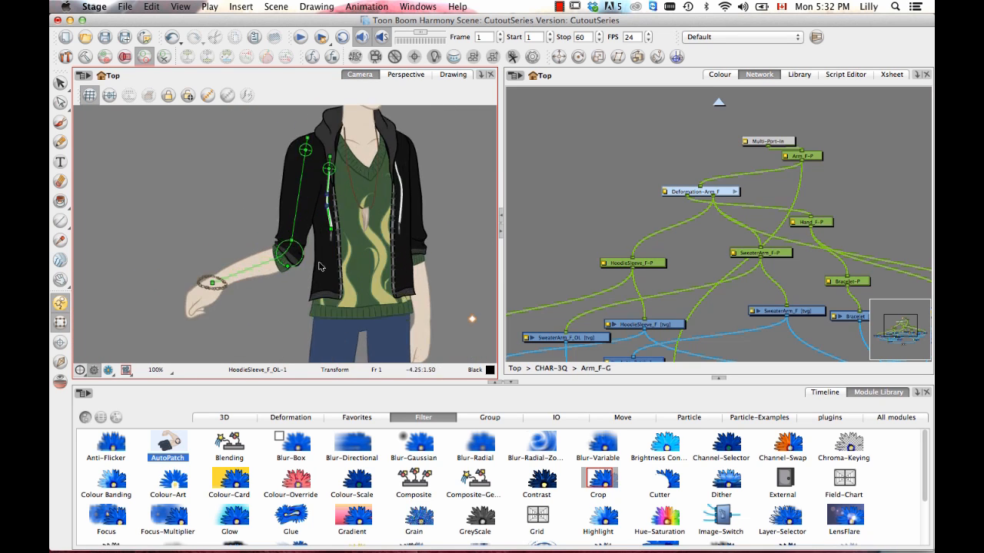
Step: Rotate the front hand outward around the wrist as a test, and undo both the hand and forearm poses
click(156, 337)
drag(190, 331, 245, 280)
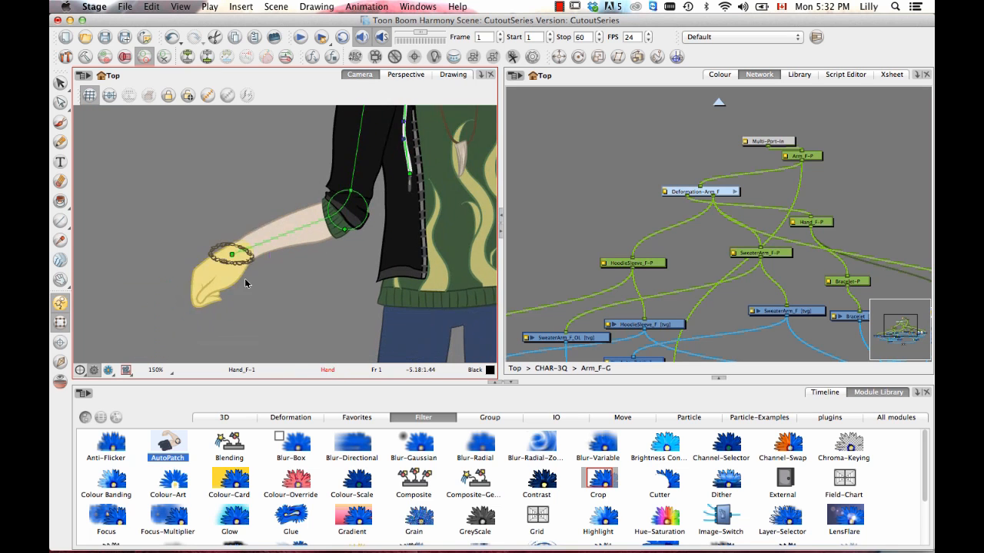
key(shift+t)
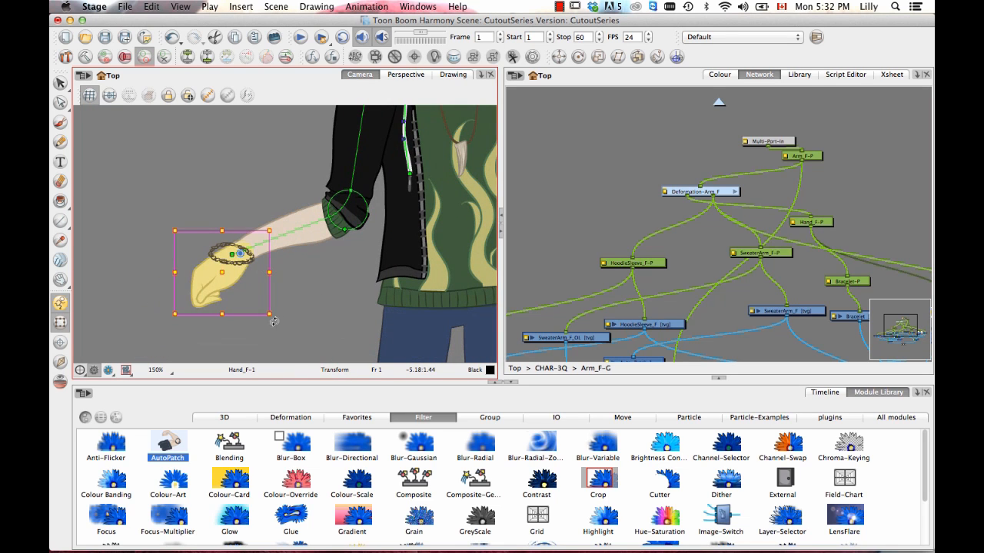
drag(276, 321, 237, 326)
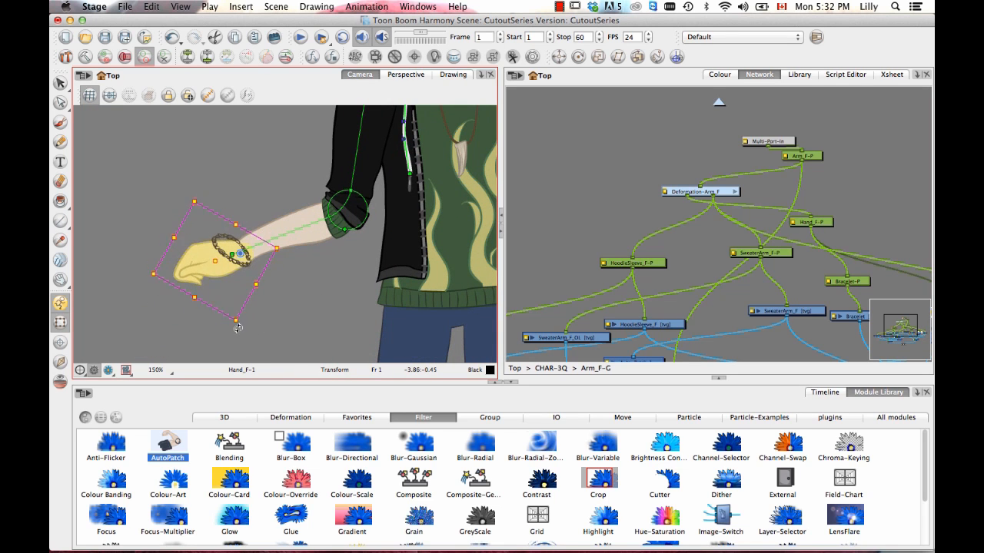
click(308, 279)
key(1)
key(1)
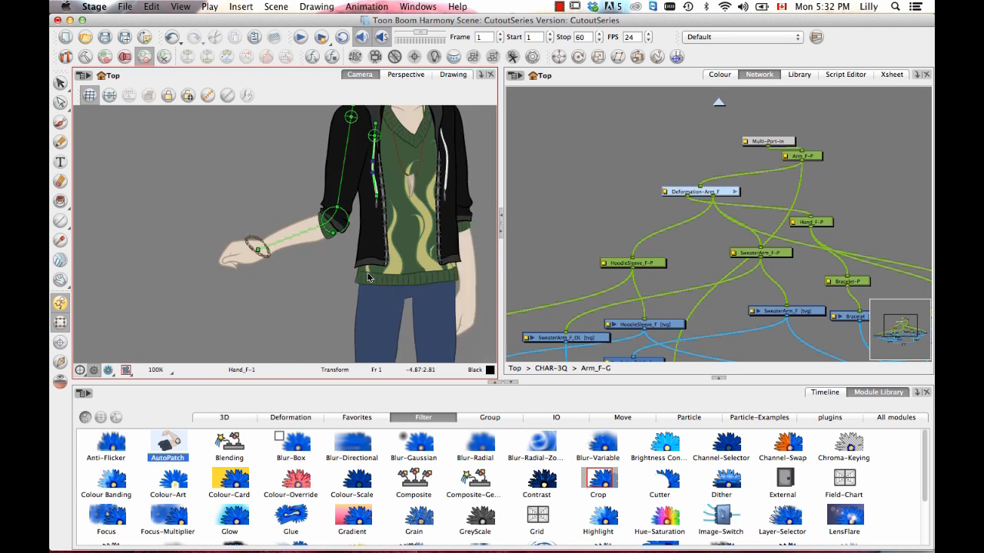
key(1)
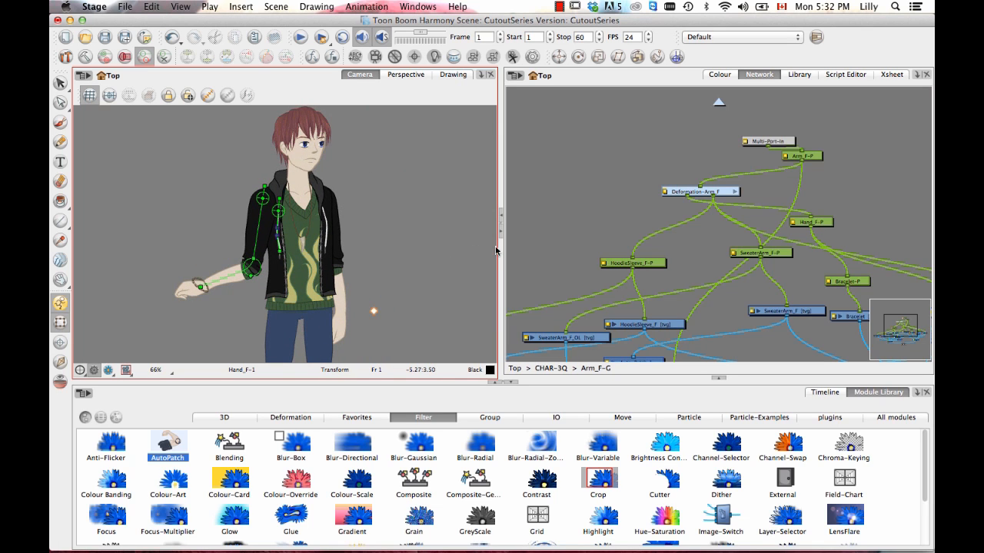
key(super+z)
key(super+z)
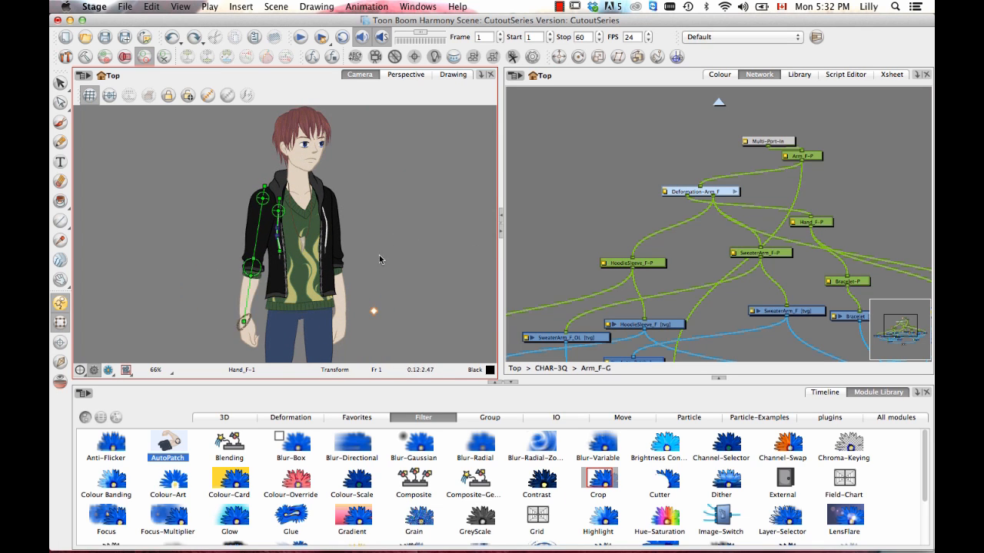
Step: Look over the whole character in the camera view, from the legs and shoes up to the head
drag(382, 267, 378, 223)
drag(328, 308, 352, 285)
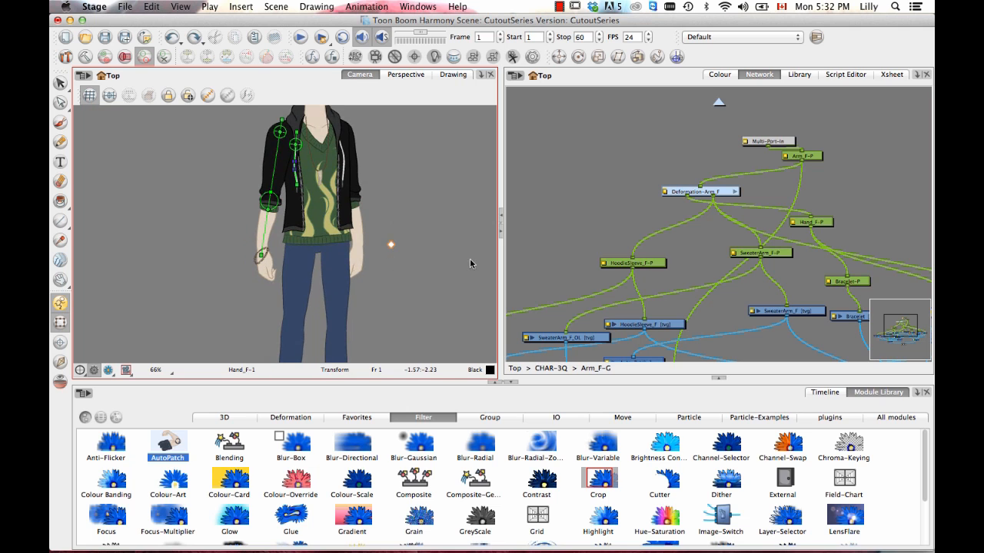
drag(406, 270, 411, 255)
drag(320, 309, 377, 216)
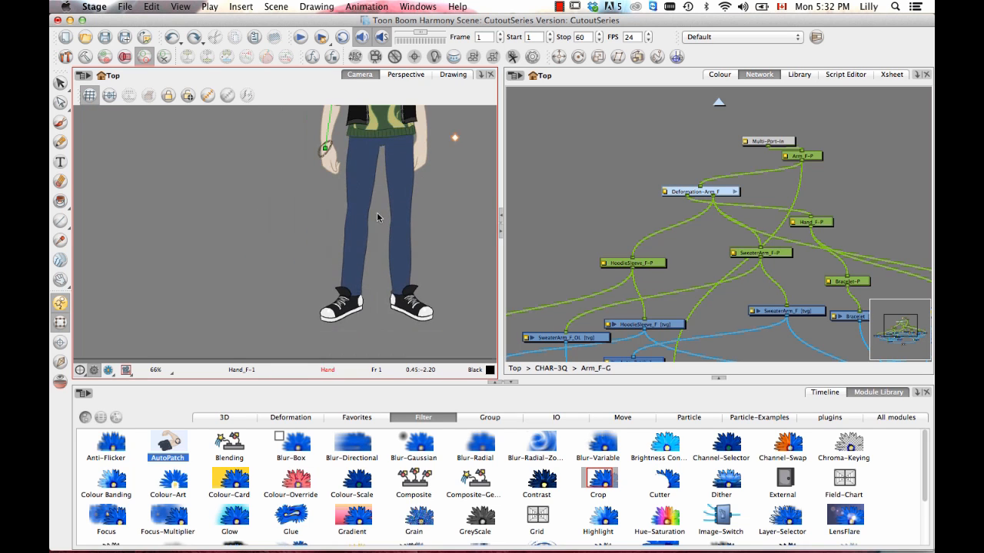
drag(371, 161, 343, 265)
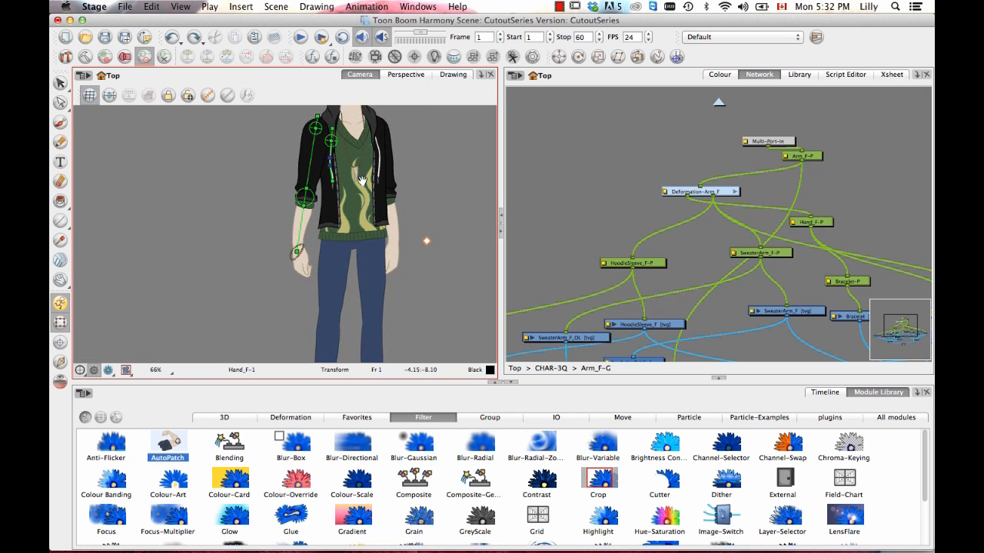
drag(340, 119, 336, 186)
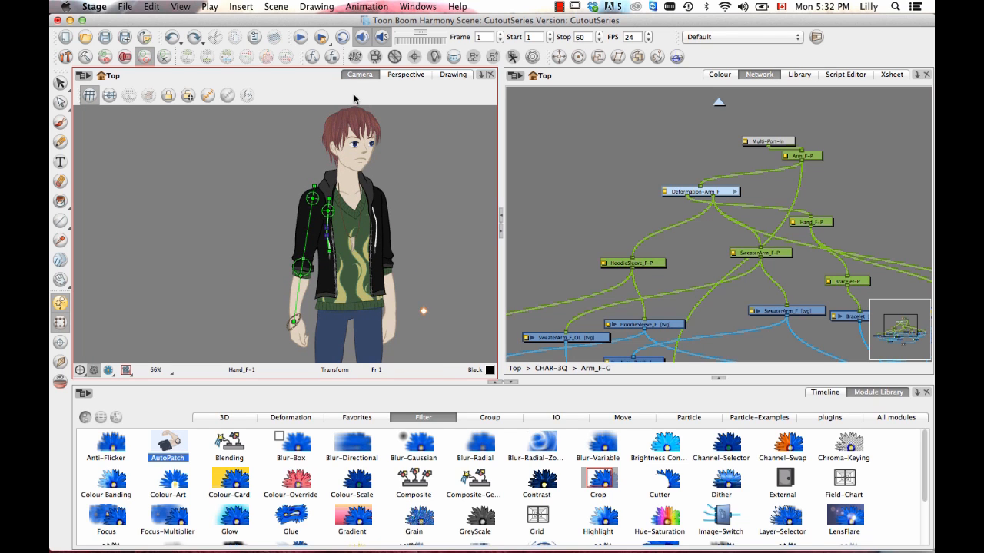
drag(442, 262, 417, 247)
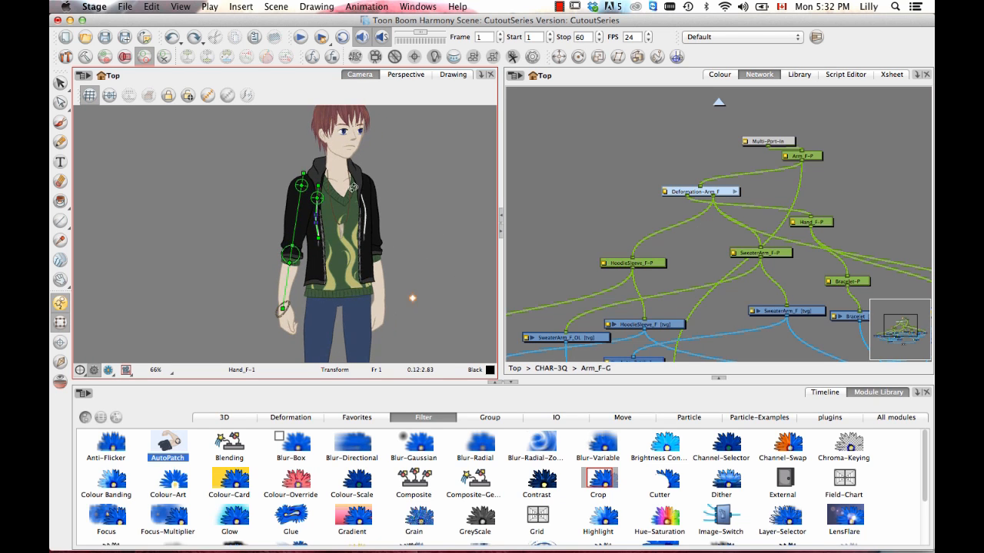
Step: Rig the HairOver_F lock with a curve deformer running from the crown to the lock's tip near the ear
scroll(354, 186, up, 4)
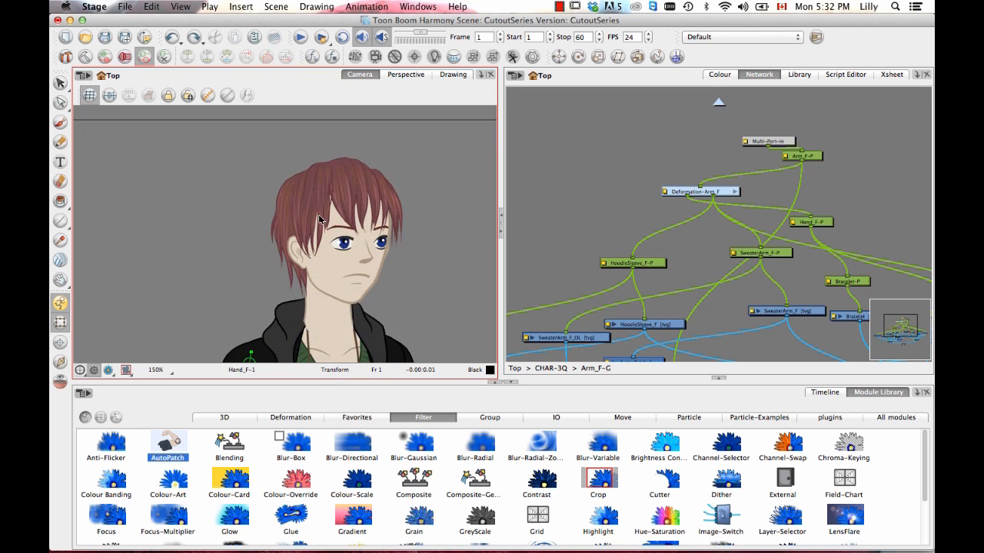
click(319, 221)
scroll(323, 219, up, 3)
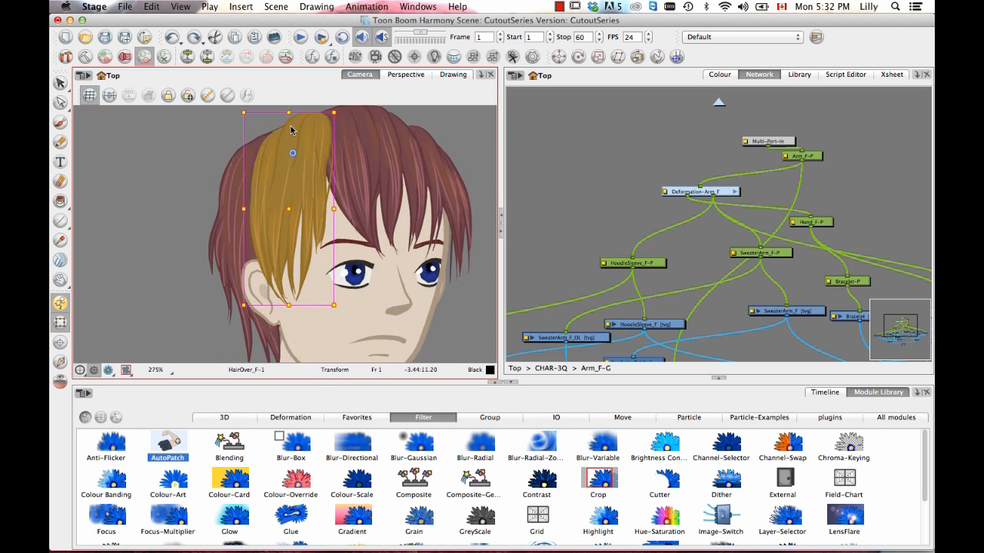
click(85, 56)
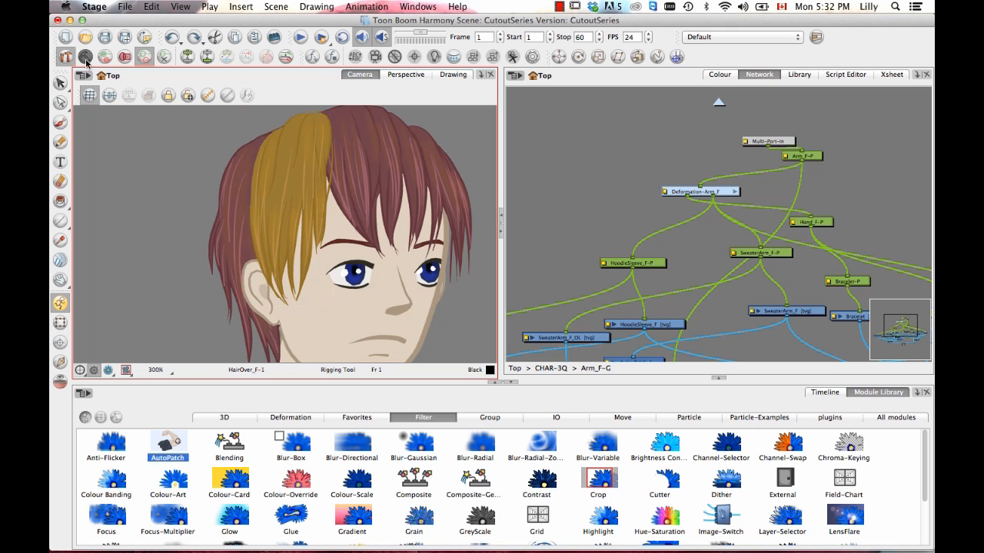
drag(294, 166, 293, 179)
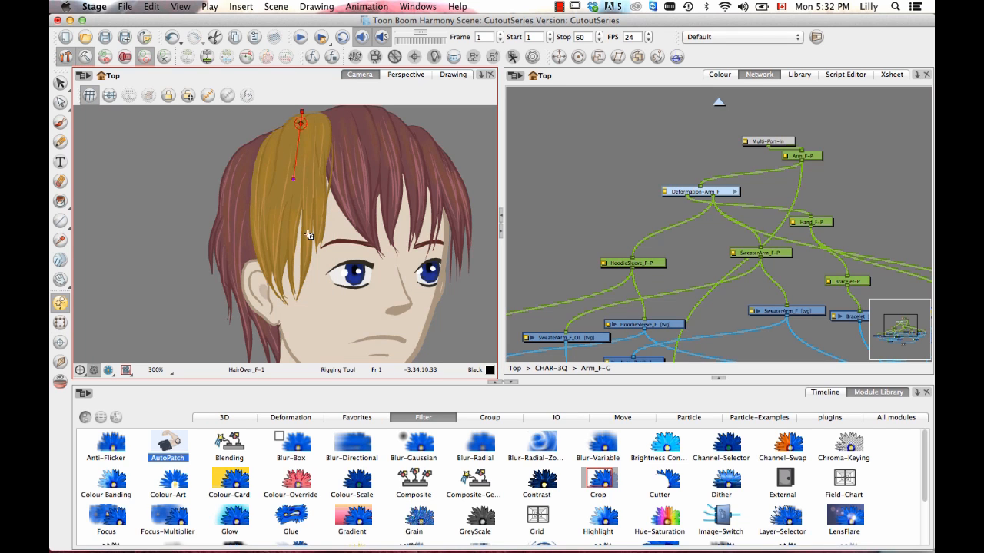
drag(278, 301, 260, 239)
key(shift+t)
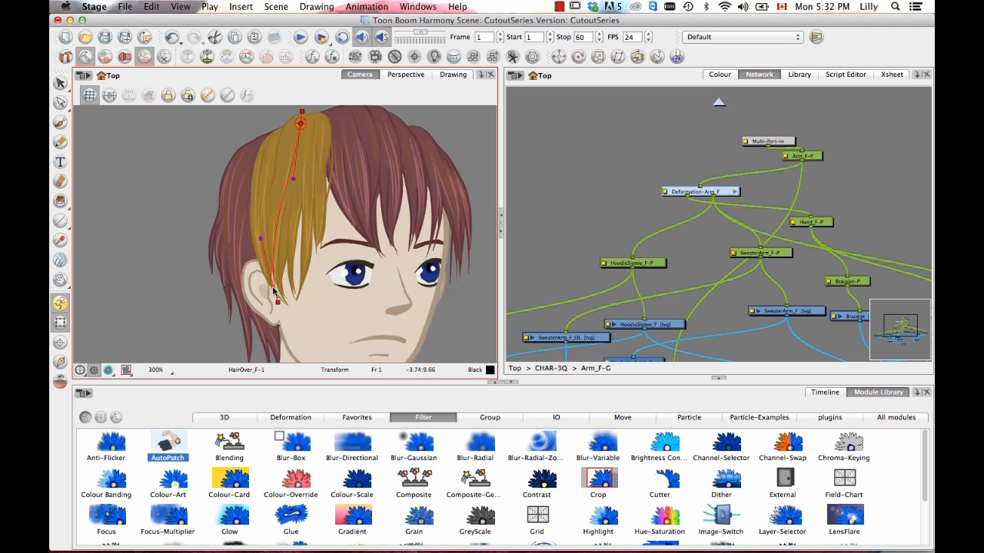
Step: Leave setup mode and test the HairOver_F curve by moving its tip and lower handle, undoing the handle move
click(85, 57)
mouse_move(278, 301)
mouse_down()
mouse_move(298, 308)
mouse_move(279, 304)
mouse_up()
mouse_move(262, 241)
mouse_down()
mouse_move(292, 239)
mouse_move(252, 242)
mouse_up()
key(super+z)
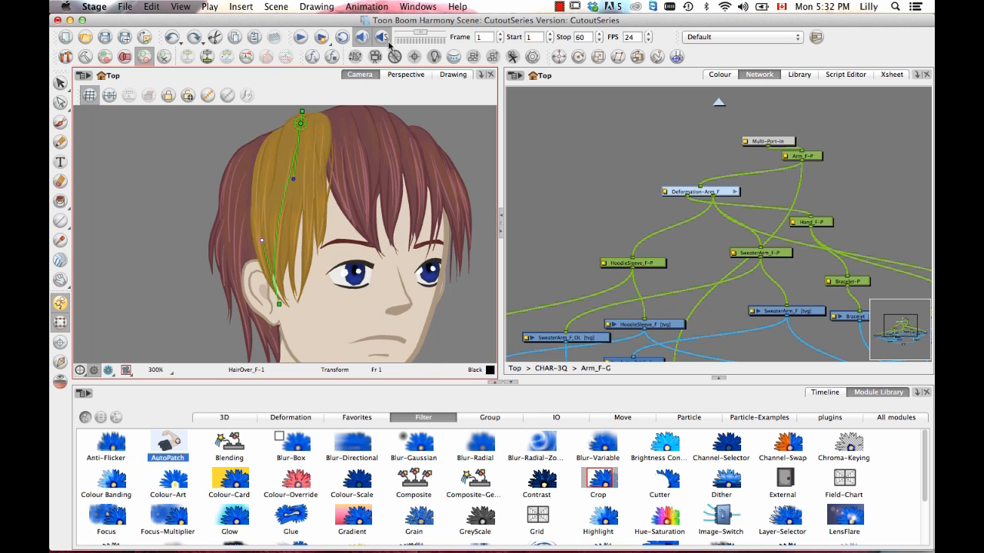
Step: In setup mode, rig the HairOver_M middle fringe with a curve deformer from the crown down to its tip between the eyes
click(339, 182)
drag(282, 181, 232, 192)
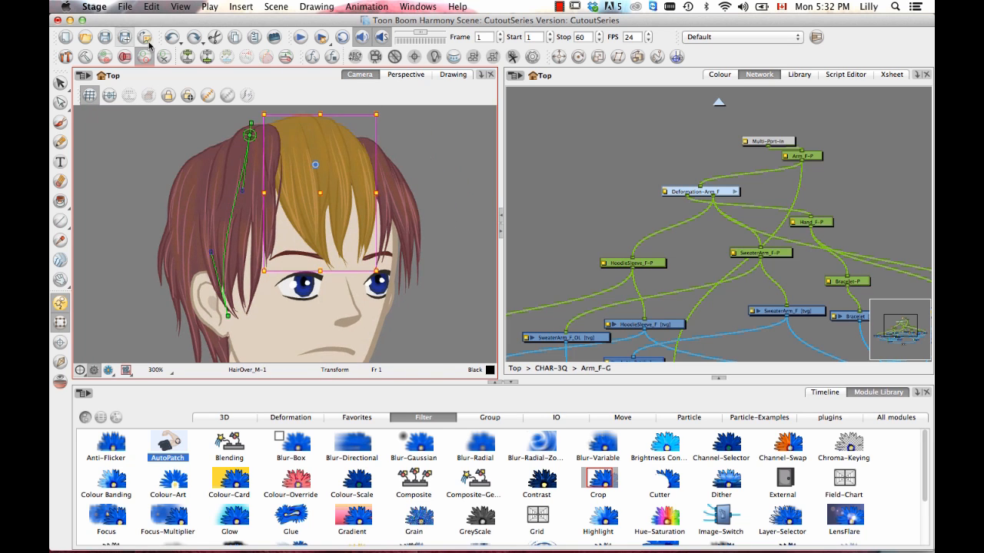
click(84, 56)
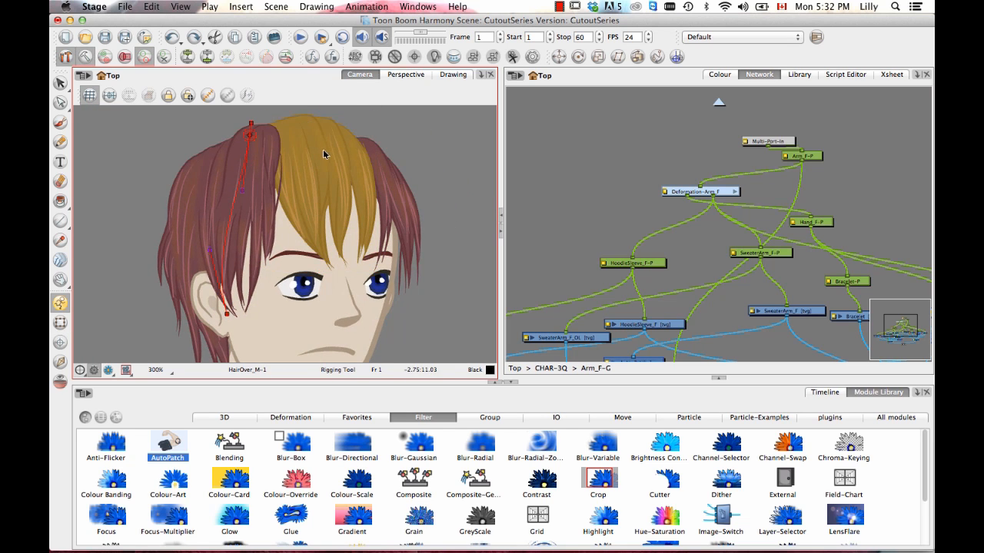
drag(320, 148, 323, 157)
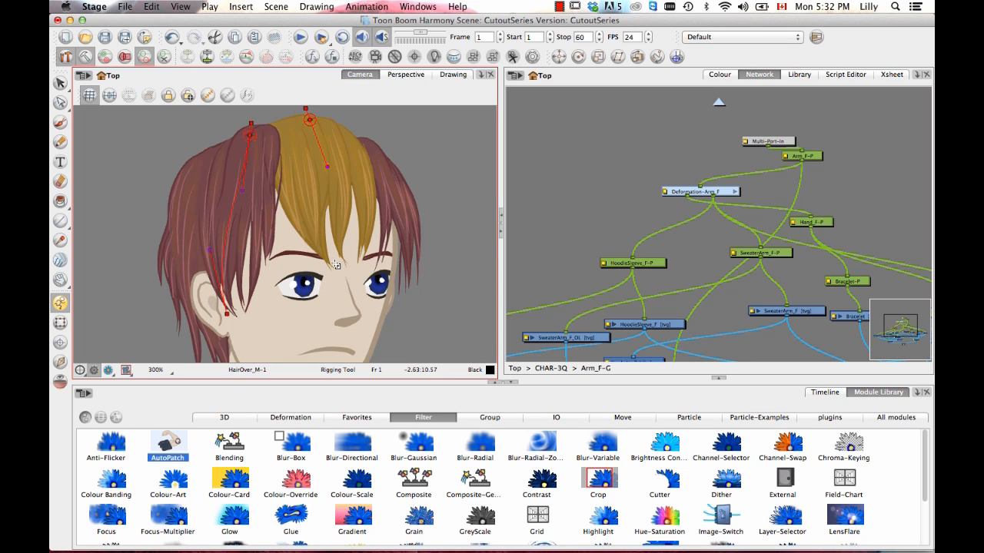
click(343, 267)
click(342, 298)
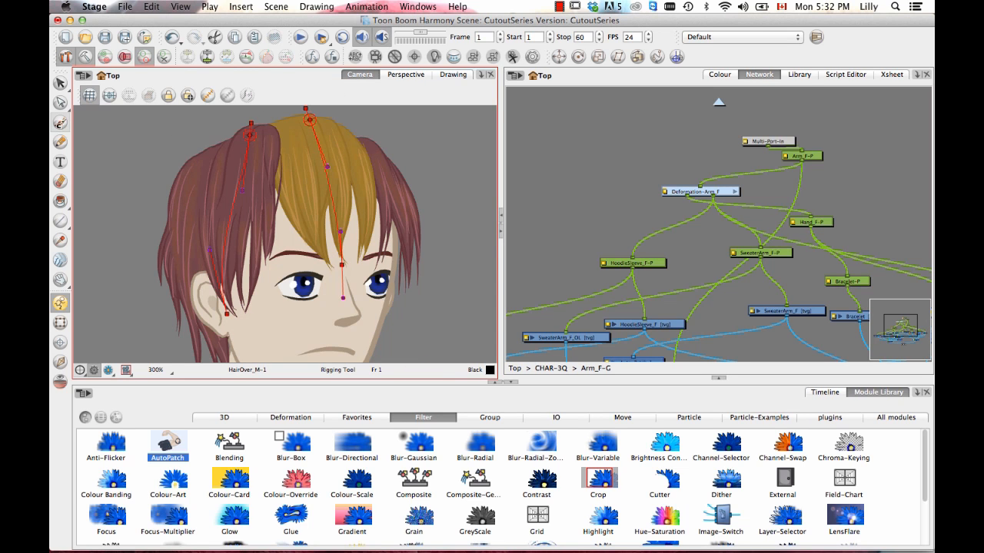
click(60, 323)
Step: Rig the HairOver_B lock on the far side of the face with a curve deformer from its root to its tip
click(404, 195)
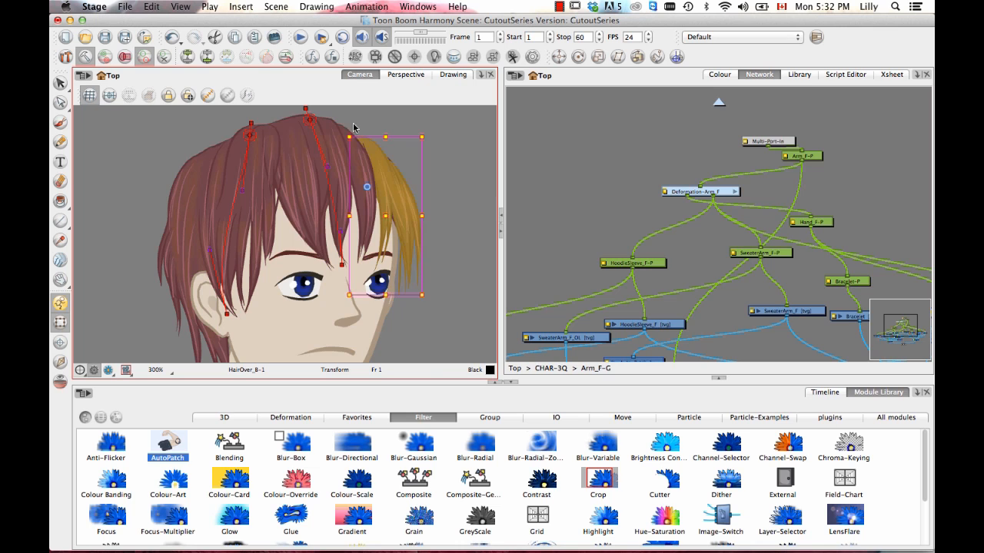
click(66, 56)
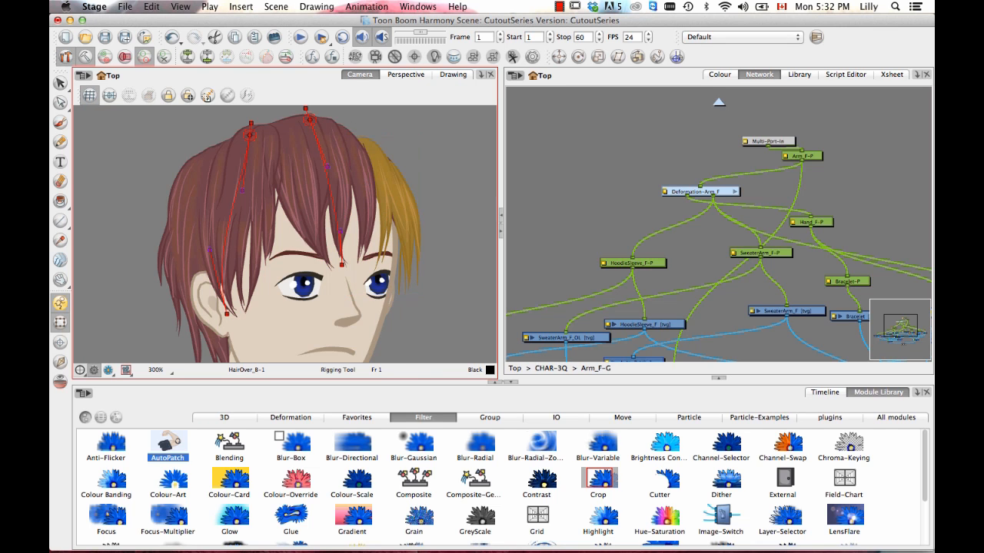
click(367, 145)
drag(409, 283, 408, 230)
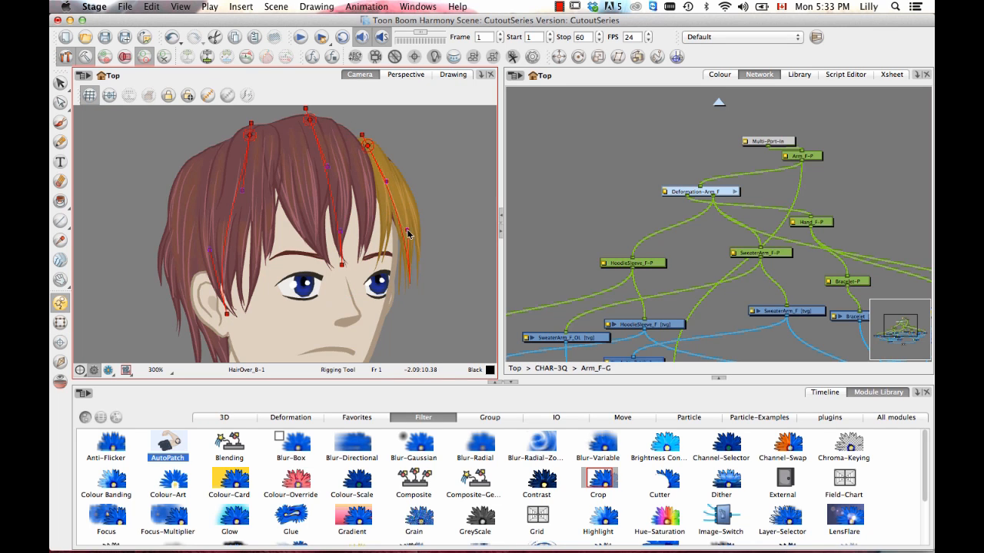
click(60, 323)
Step: Rig the HairUnder_F hair behind the ear with a curve deformer from above the ear to its lower tip
drag(176, 239, 230, 190)
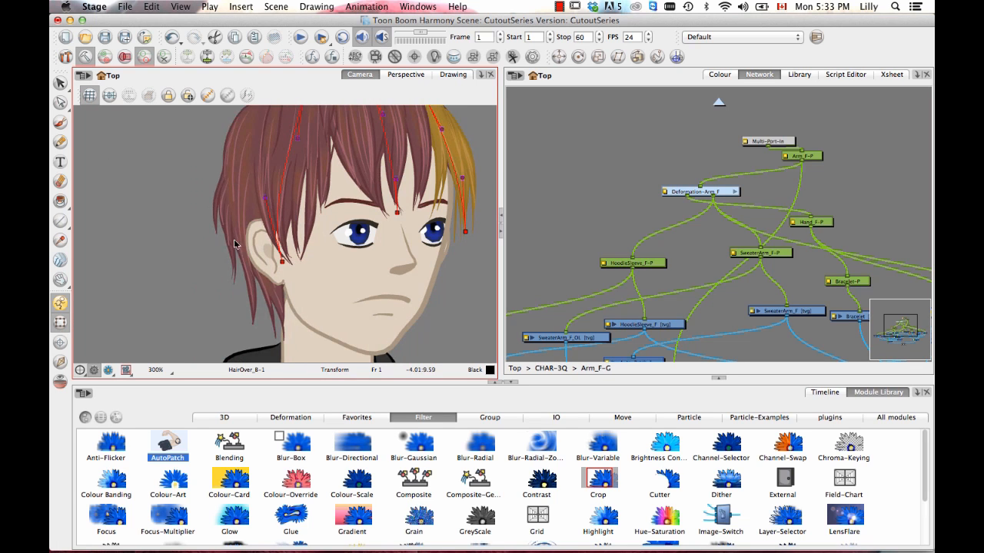
click(234, 244)
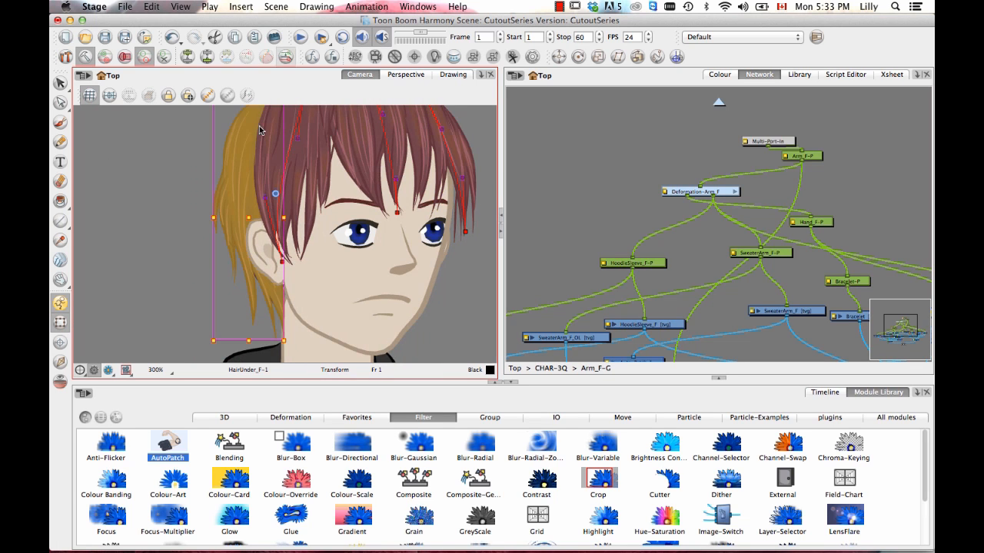
click(64, 57)
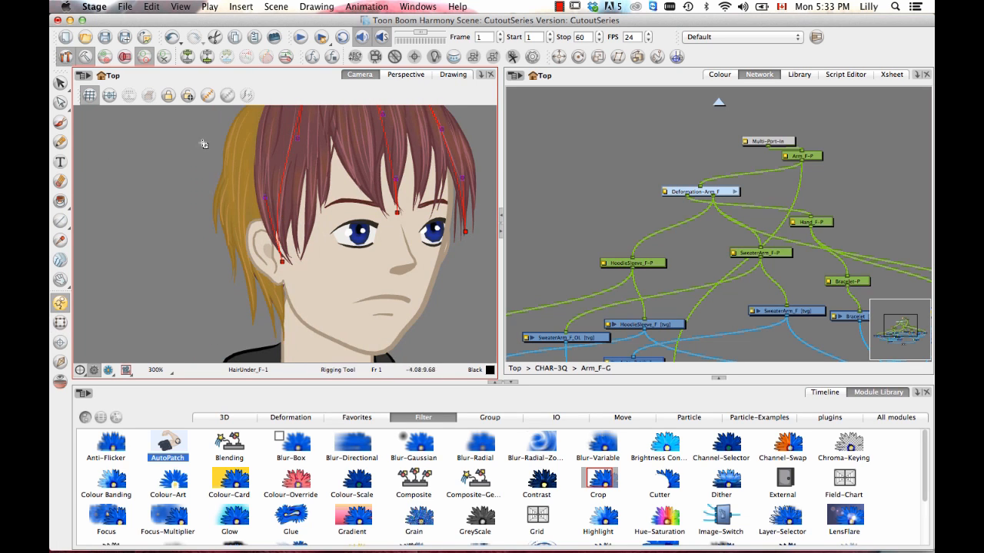
drag(246, 187, 244, 226)
drag(251, 327, 253, 282)
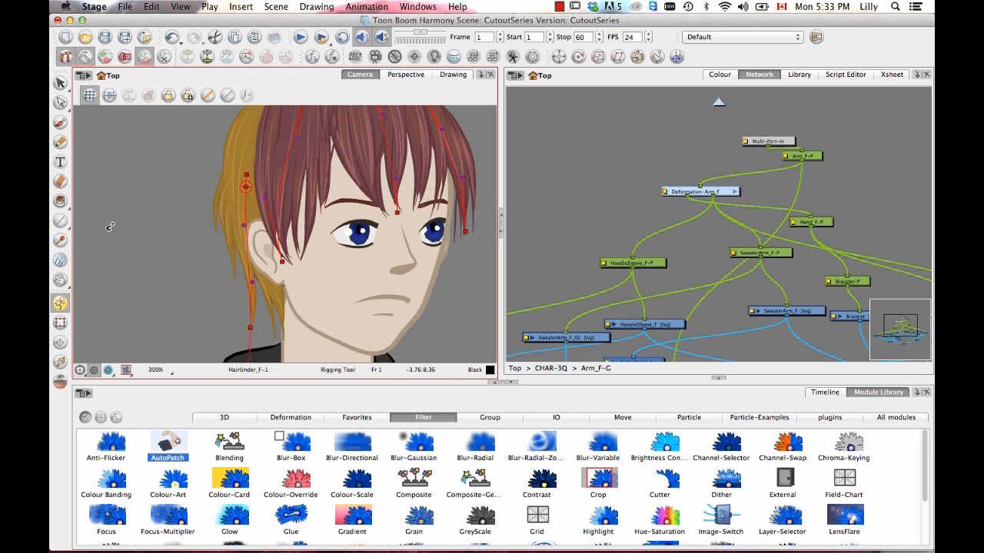
click(60, 322)
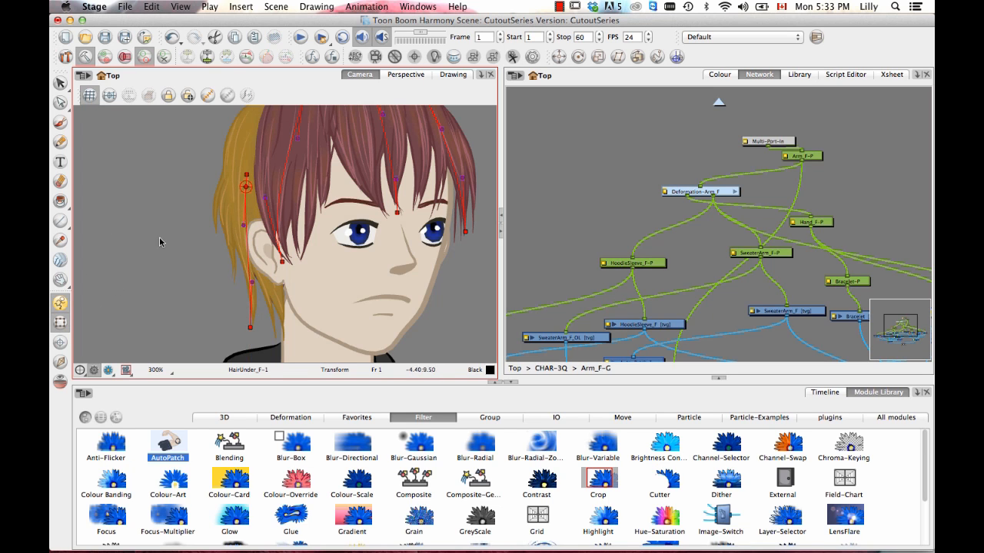
Step: Leave setup mode and try out the hair deformers using the HairUnder_F tip and the lower handle of HairOver_B
click(84, 57)
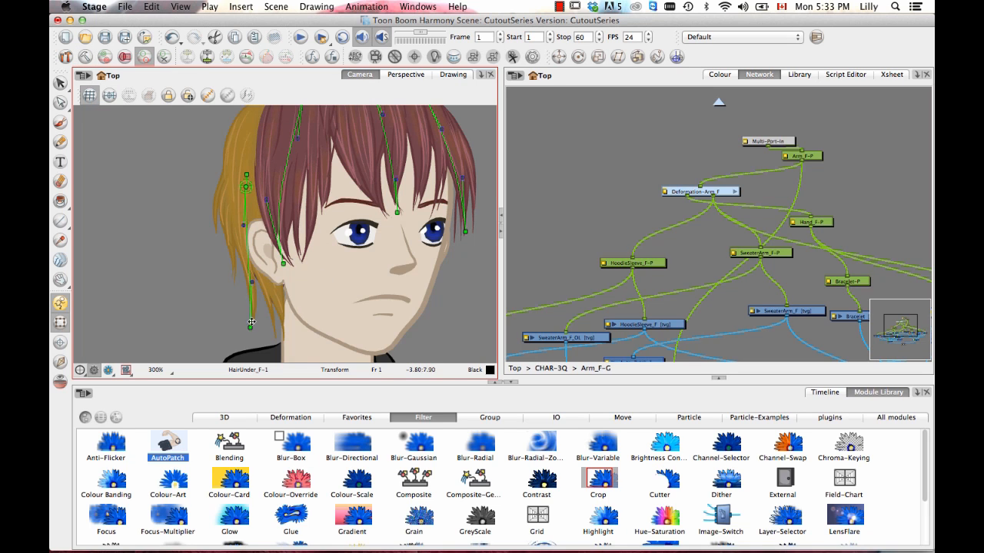
mouse_move(243, 328)
mouse_down()
mouse_move(265, 338)
mouse_move(239, 329)
mouse_up()
drag(356, 206, 277, 265)
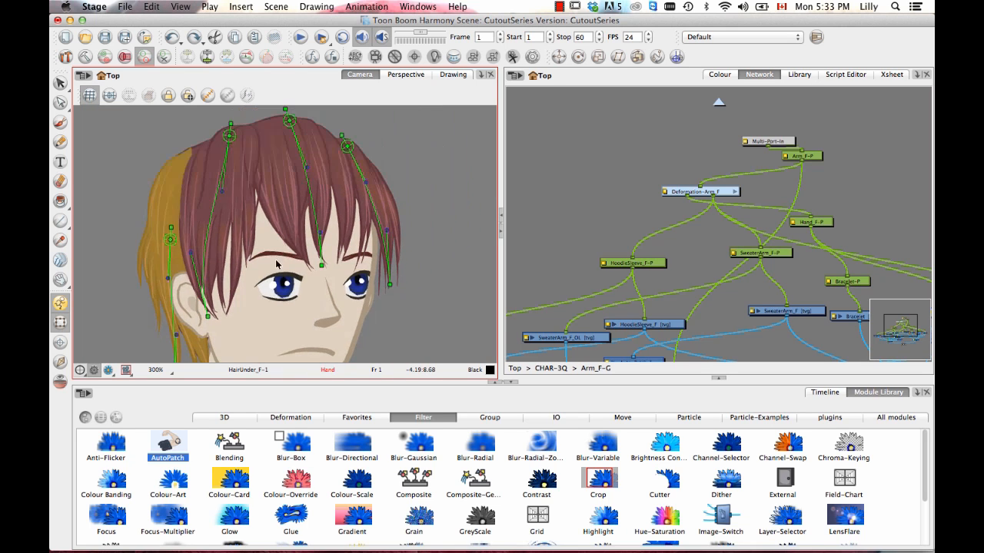
click(381, 234)
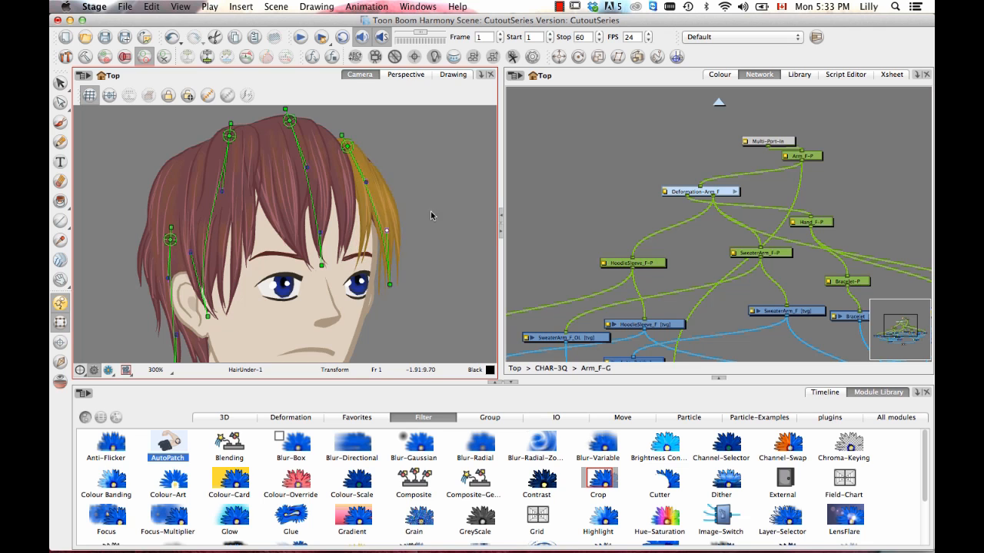
Step: In setup mode, rig the Hoodie_F flap with a curve deformer from its lower tip up to the side of the neck
click(421, 240)
scroll(421, 240, down, 1)
drag(300, 277, 296, 250)
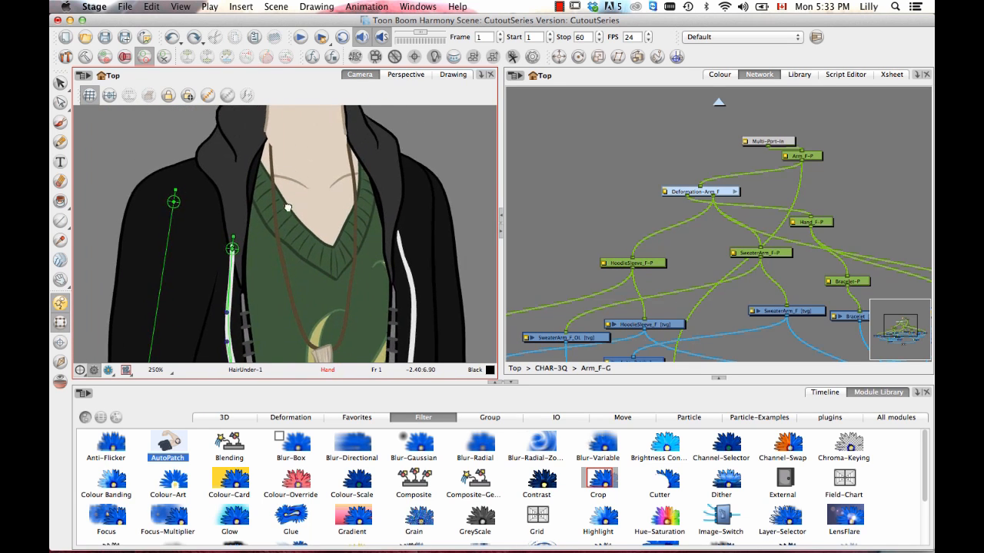
click(302, 152)
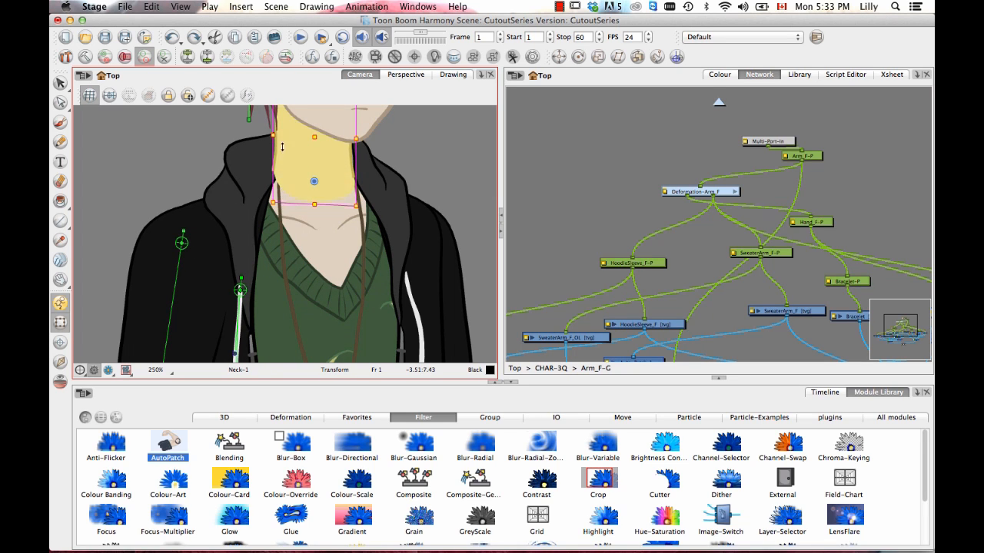
drag(272, 264, 291, 257)
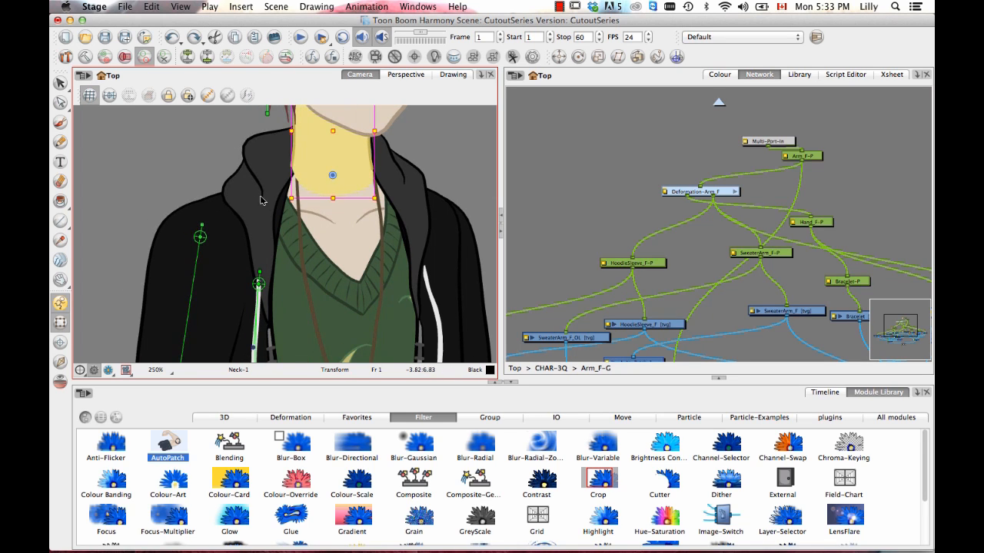
mouse_move(263, 195)
mouse_down()
mouse_move(259, 185)
mouse_move(268, 193)
mouse_up()
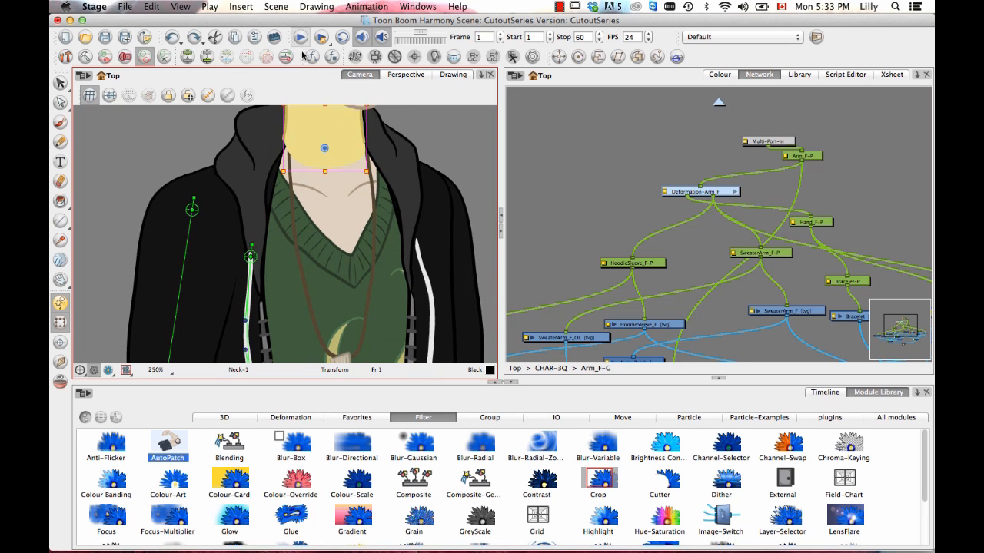
click(258, 265)
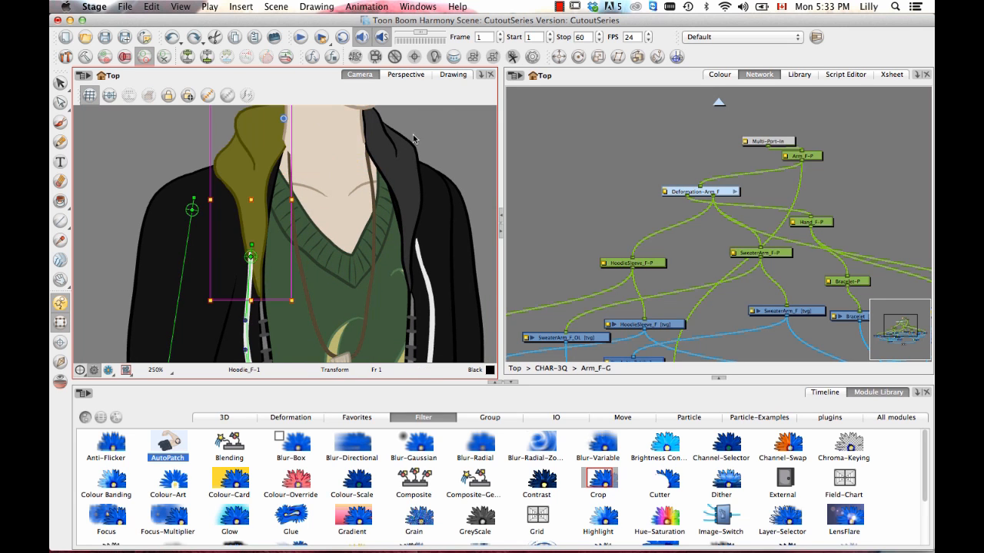
drag(317, 227, 305, 243)
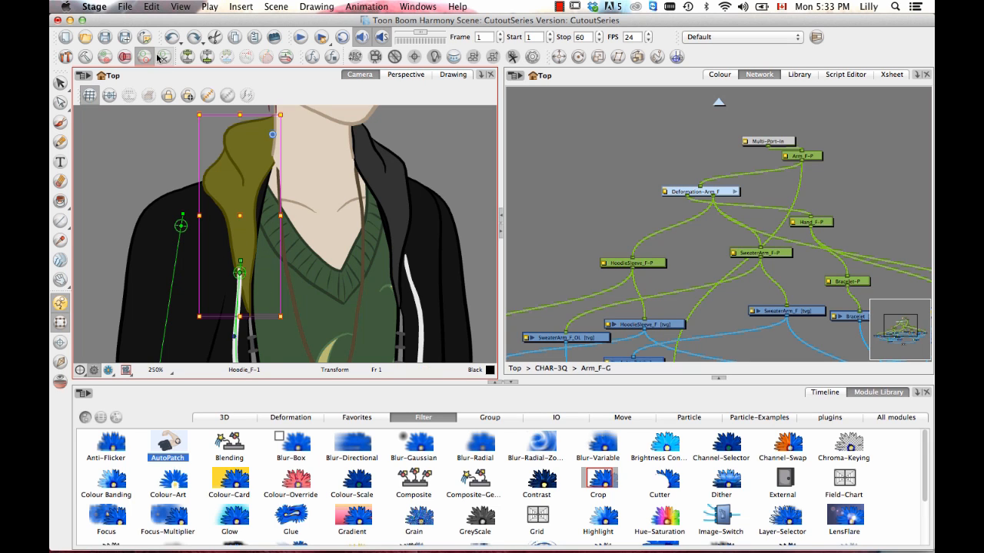
click(85, 56)
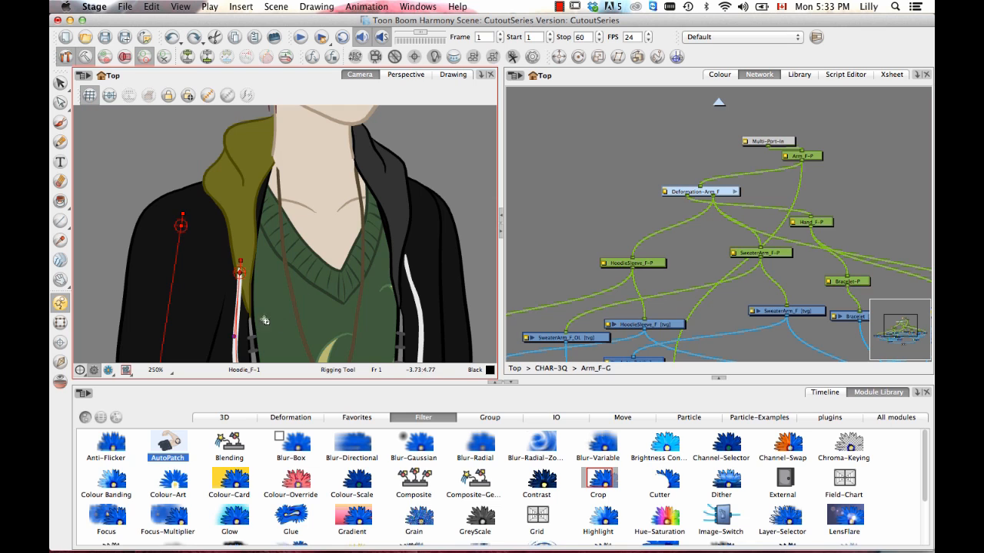
drag(243, 261, 241, 259)
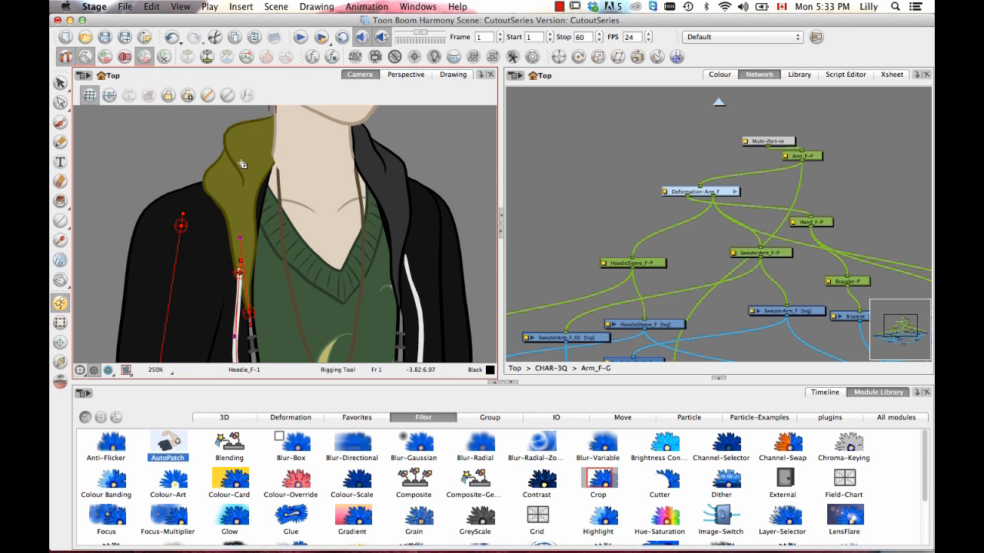
drag(239, 162, 240, 163)
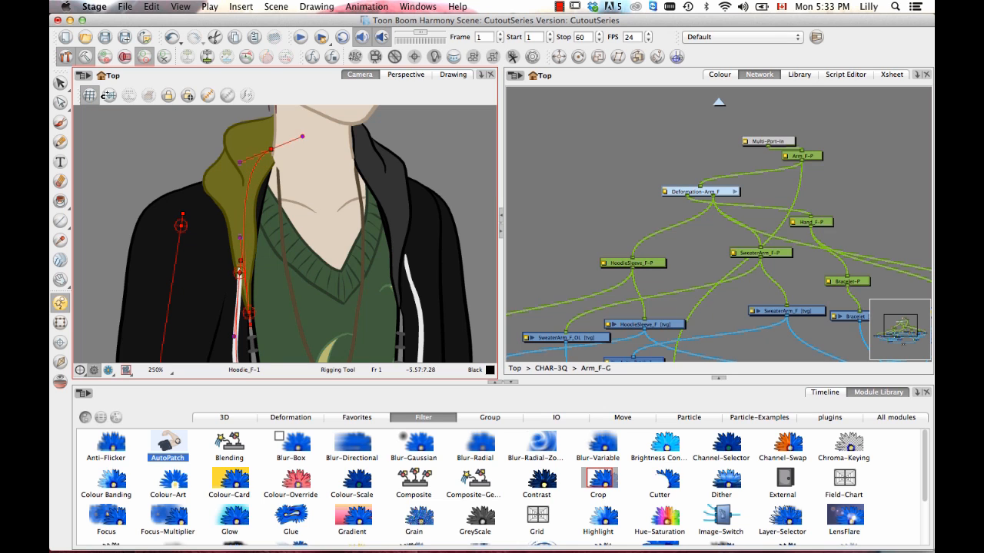
click(60, 322)
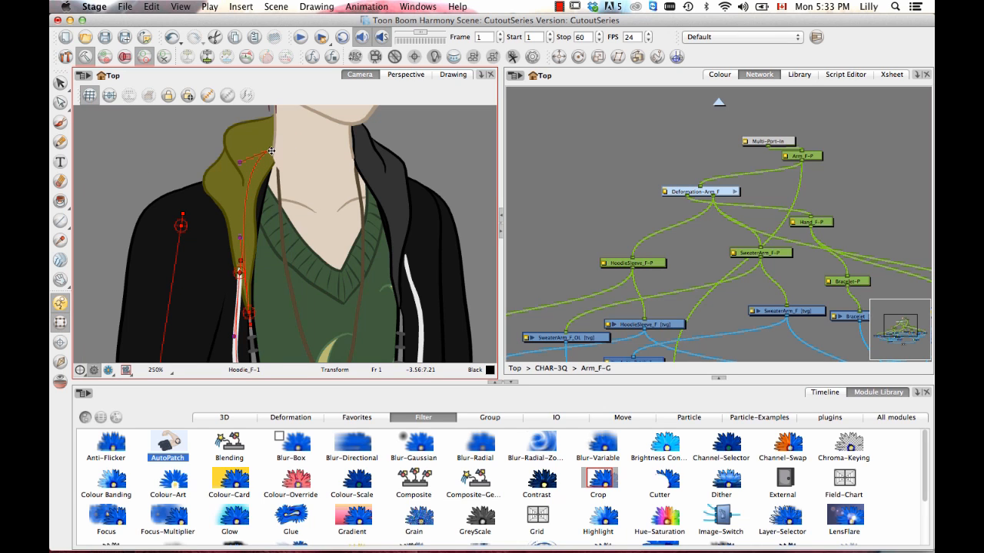
Step: Leave setup mode, test the Hoodie_F deformer by pulling its upper point inward, and undo the move
click(144, 56)
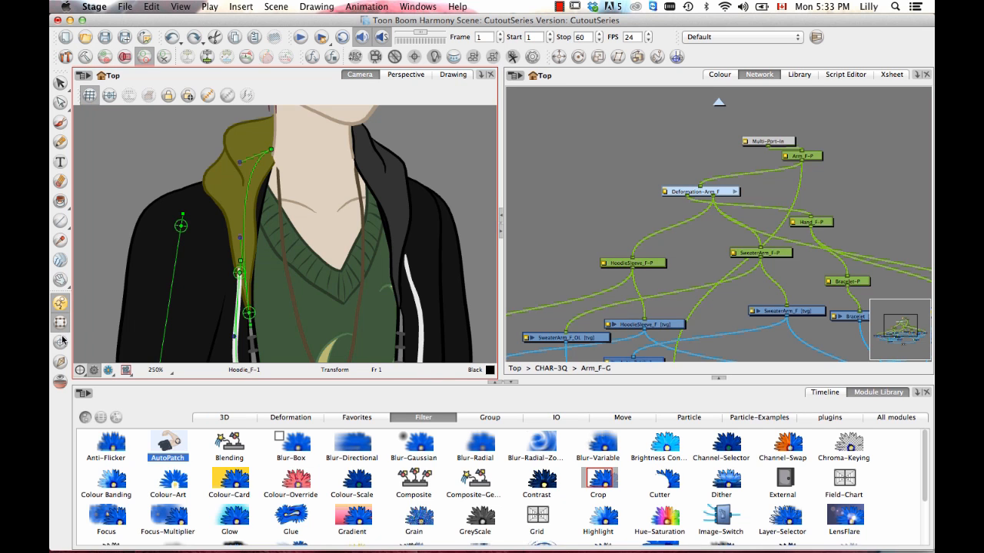
drag(270, 151, 242, 151)
key(super+z)
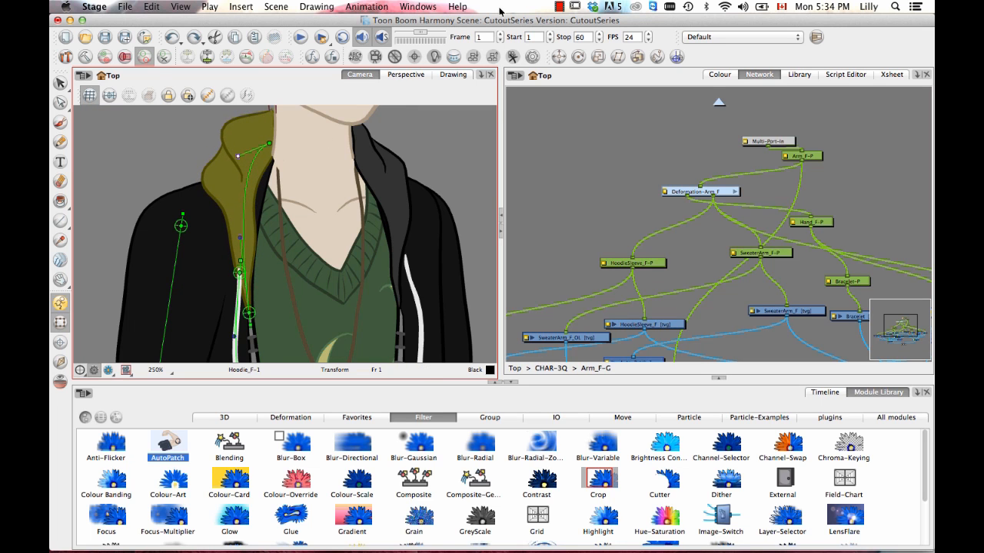
Step: In setup mode, rig the Hoodie_B flap and the HoodieLace_B lace on the far side with curve deformers
click(399, 193)
click(86, 57)
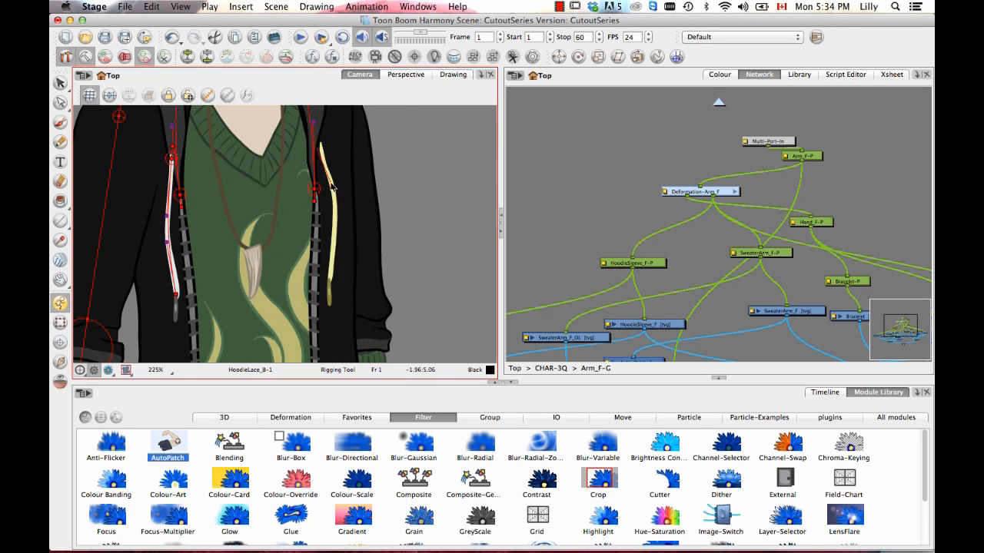
key(1)
Step: Rig the Arm_B back arm with a bone deformer from the shoulder through the elbow to the wrist
click(313, 282)
key(1)
click(65, 57)
click(286, 145)
click(292, 249)
click(298, 317)
click(60, 323)
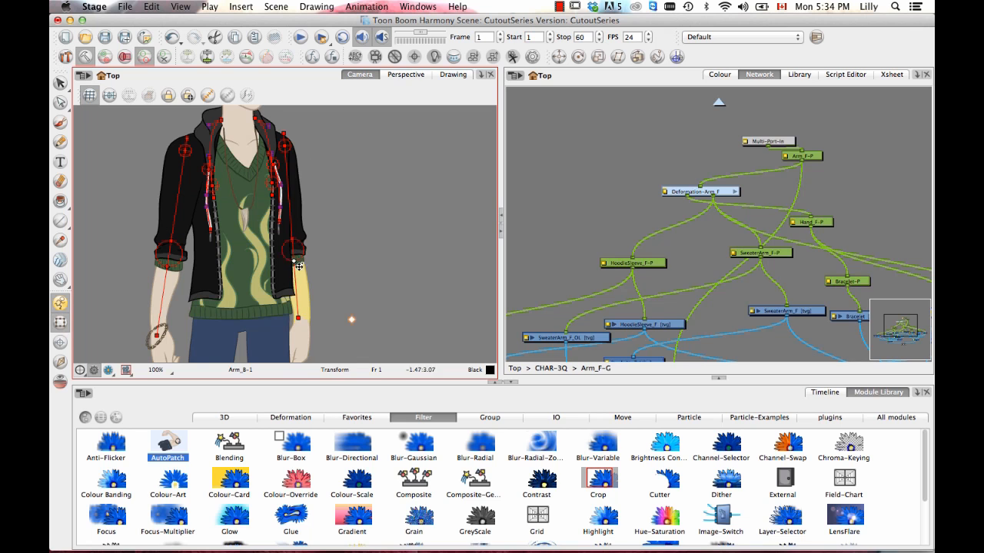
Step: In the Arm_B-G network, place Deformation-Arm_B beneath Arm_B-P and connect the hand, sweater arm and hoodie sleeve pegs to it
drag(642, 192, 679, 167)
key(o)
key(1)
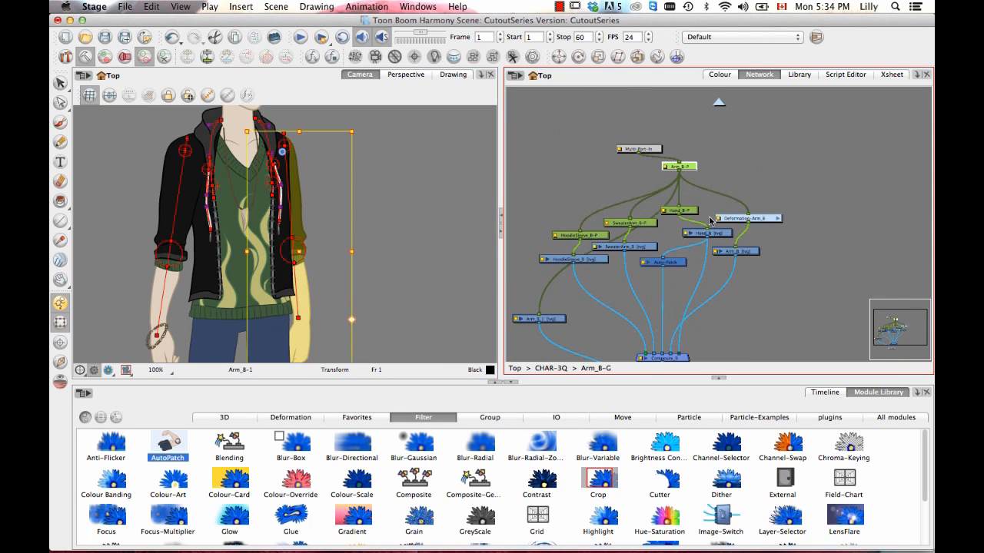
drag(748, 218, 678, 206)
click(566, 146)
Step: Leave setup mode and try out the Arm_B deformer by swinging the forearm outward from the elbow
click(85, 57)
drag(298, 318, 352, 282)
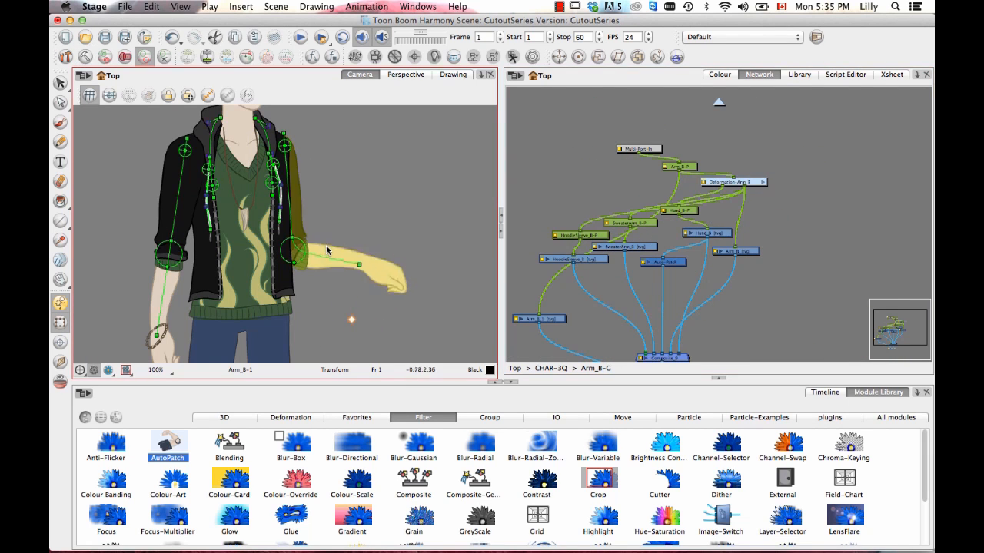
click(379, 290)
drag(425, 301, 427, 264)
Step: Rig the Leg_F front leg with a bone deformer from the hip through the knee to the ankle
key(1)
key(1)
click(283, 261)
click(66, 57)
click(290, 221)
click(287, 270)
click(283, 325)
click(59, 322)
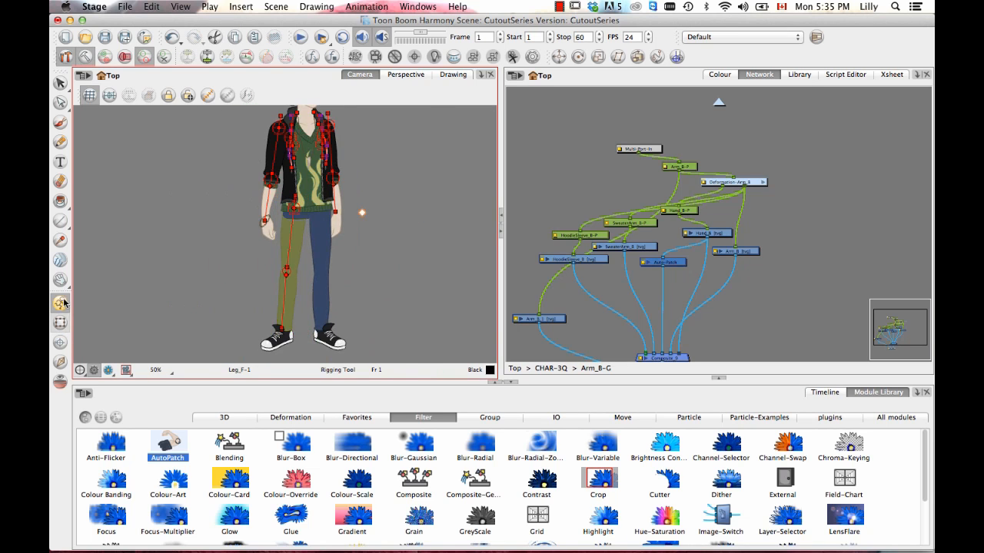
Step: In the Leg_F-G network, place Deformation-Leg_F directly beneath Leg_F-P-P and connect Leg_F-P and Shoe_F-P below it
key(2)
key(2)
key(1)
key(o)
click(595, 368)
drag(617, 192, 659, 262)
drag(757, 225, 720, 180)
key(2)
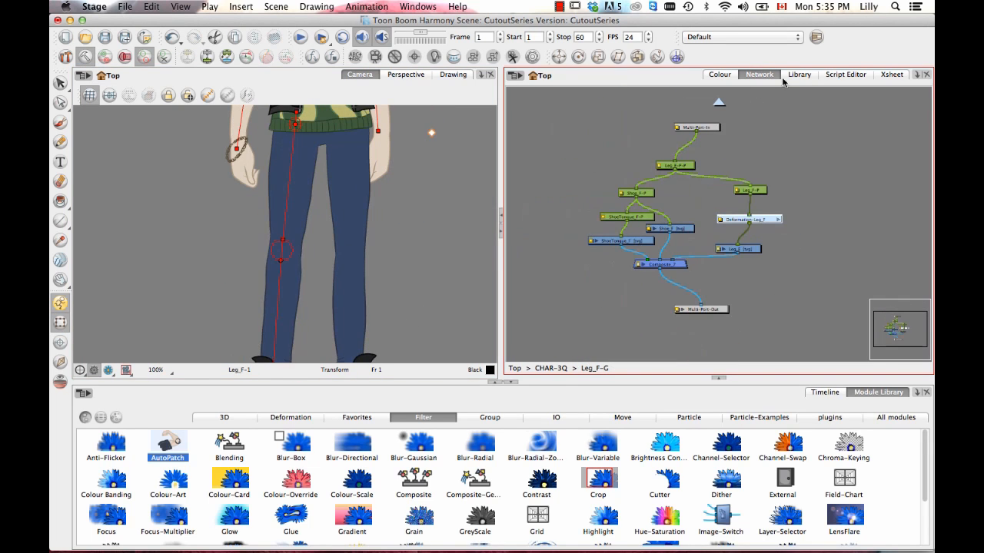
key(2)
drag(609, 168, 706, 188)
drag(780, 170, 756, 213)
click(281, 282)
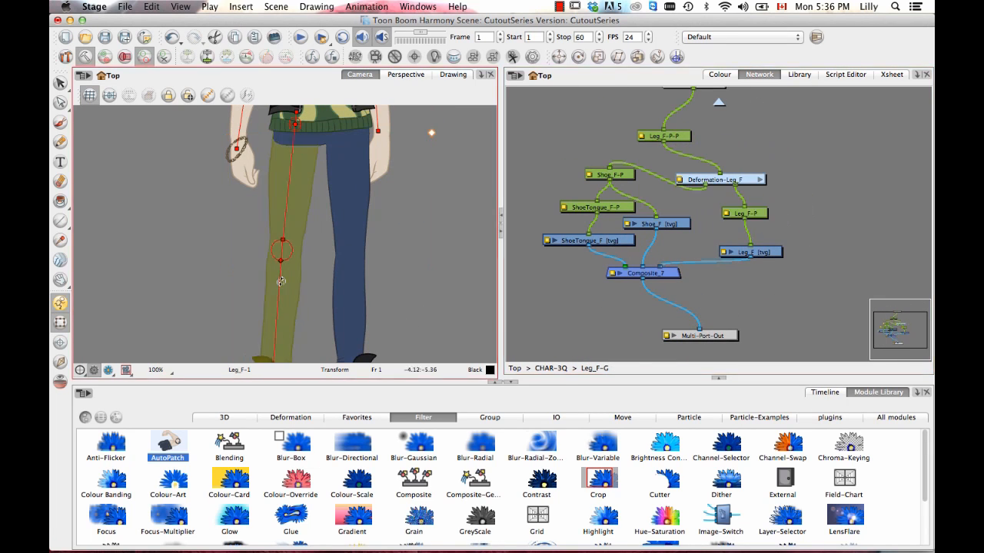
click(85, 57)
Step: Rig the Leg_B back leg with a bone deformer from hip through knee to ankle, and fine-tune its joints
key(1)
click(318, 263)
click(66, 56)
click(315, 187)
click(320, 233)
click(323, 293)
click(60, 322)
key(2)
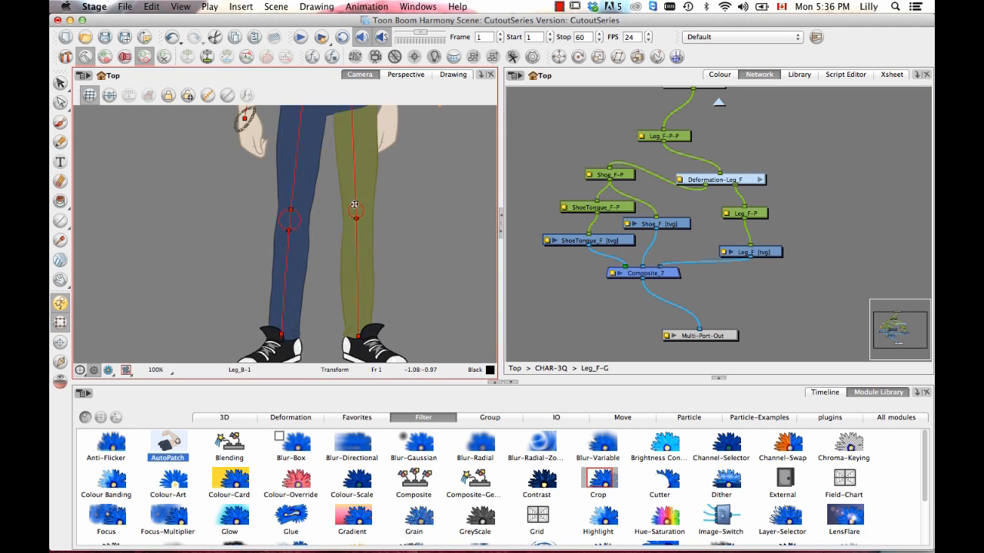
drag(367, 333, 357, 339)
Step: In the Leg_B-G network, connect the Shoe_B-P peg beneath Deformation-Leg_B so the shoe follows the leg
key(1)
click(538, 229)
click(318, 256)
key(o)
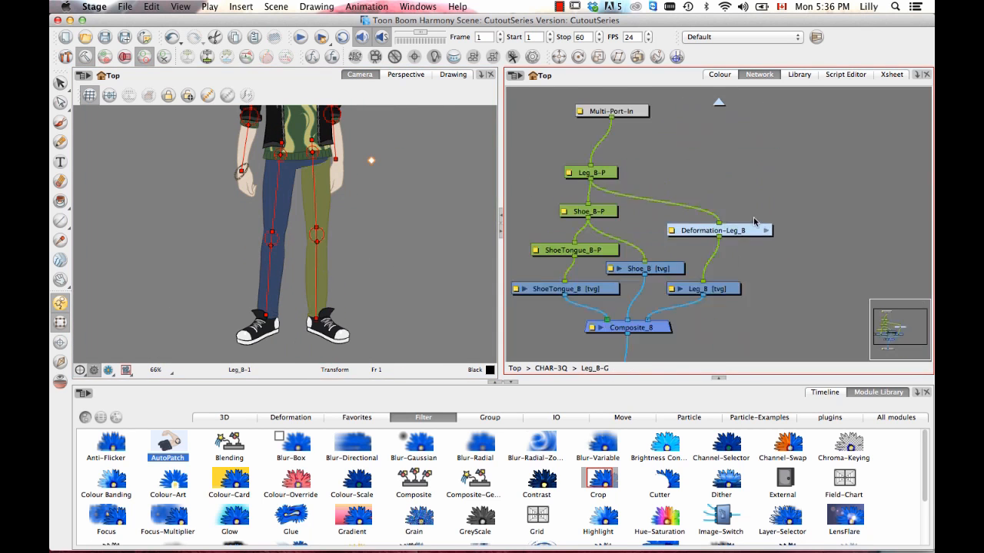
drag(710, 235, 709, 240)
drag(614, 211, 724, 238)
drag(783, 232, 782, 228)
Step: Leave setup mode and hide all the deformation controls
click(85, 57)
key(1)
key(1)
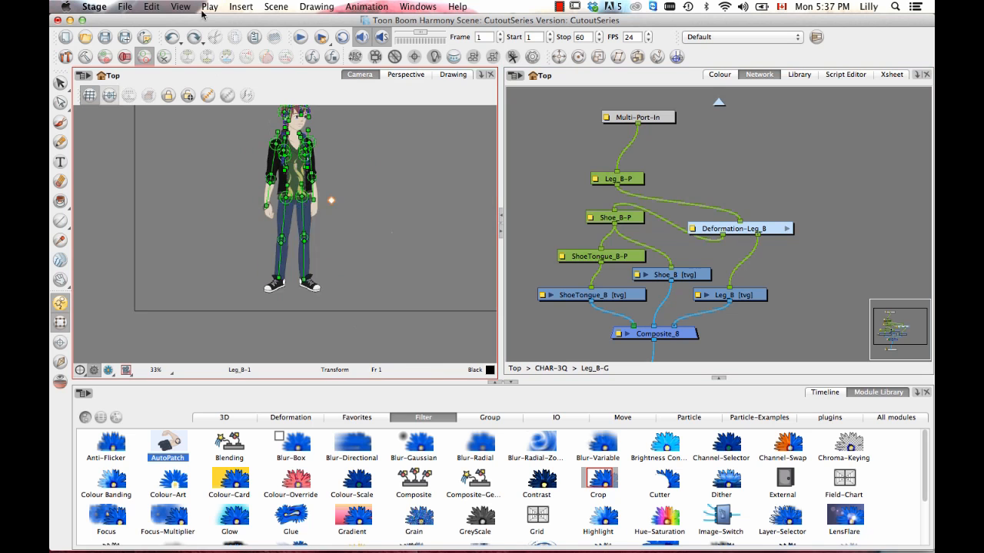
key(shift+c)
Step: Open the Neck drawing and use the Contour Editor to move the lower corner point beside the Hoodie_F flap downward
key(2)
key(2)
key(2)
key(2)
click(351, 156)
click(452, 74)
click(60, 102)
key(2)
click(311, 233)
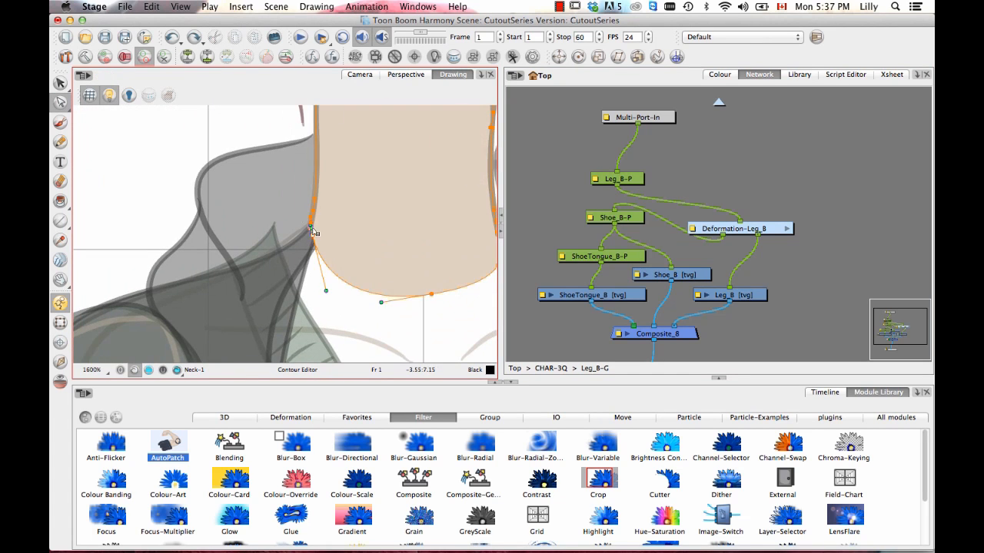
drag(311, 232, 309, 256)
click(400, 207)
click(360, 75)
key(2)
Step: Delete the middle point on the Neck drawing's lower edge, reshape the edge into a smooth curve, and check it on the character
click(453, 74)
key(1)
click(275, 224)
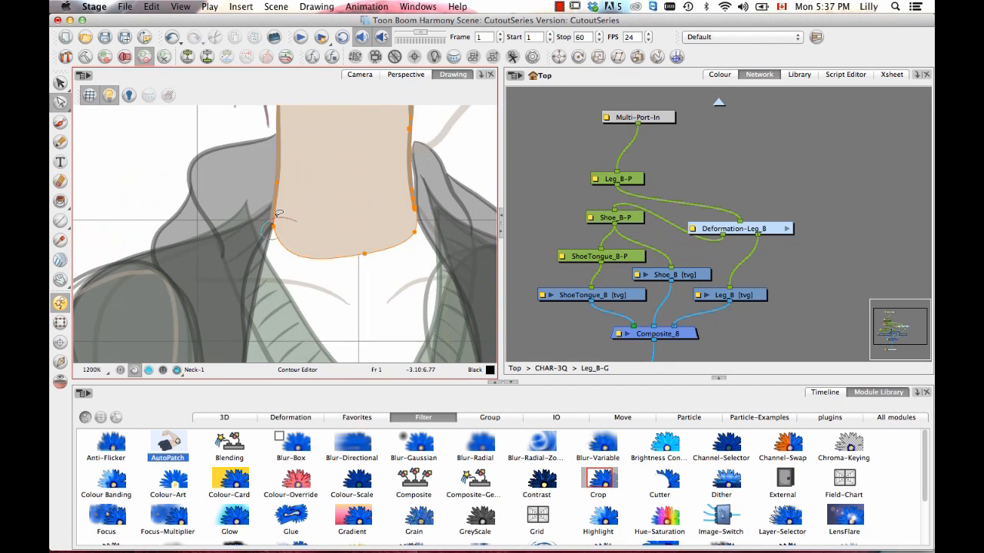
click(363, 253)
key(Delete)
click(273, 226)
drag(321, 147, 324, 219)
click(360, 74)
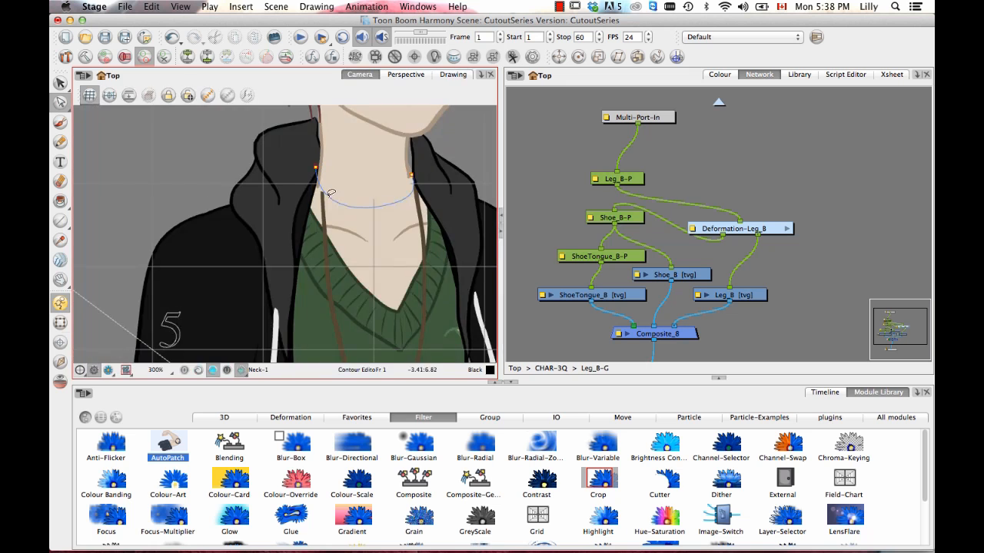
key(2)
Step: Use the Contour Editor on the Necklace drawing to extend the upper ends of its cord farther up the neck
click(60, 323)
click(266, 223)
click(453, 75)
click(60, 102)
key(2)
drag(257, 227, 249, 192)
drag(399, 223, 395, 219)
click(360, 74)
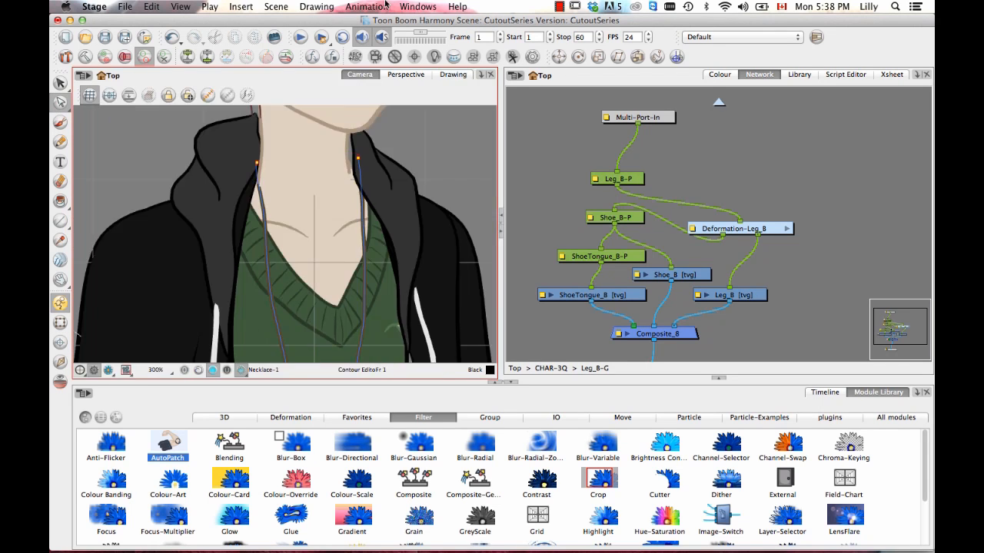
click(453, 74)
click(372, 75)
key(2)
Step: Rig the Necklace with a curve deformer down one side of the cord, past the pendant and up to the other end
click(85, 57)
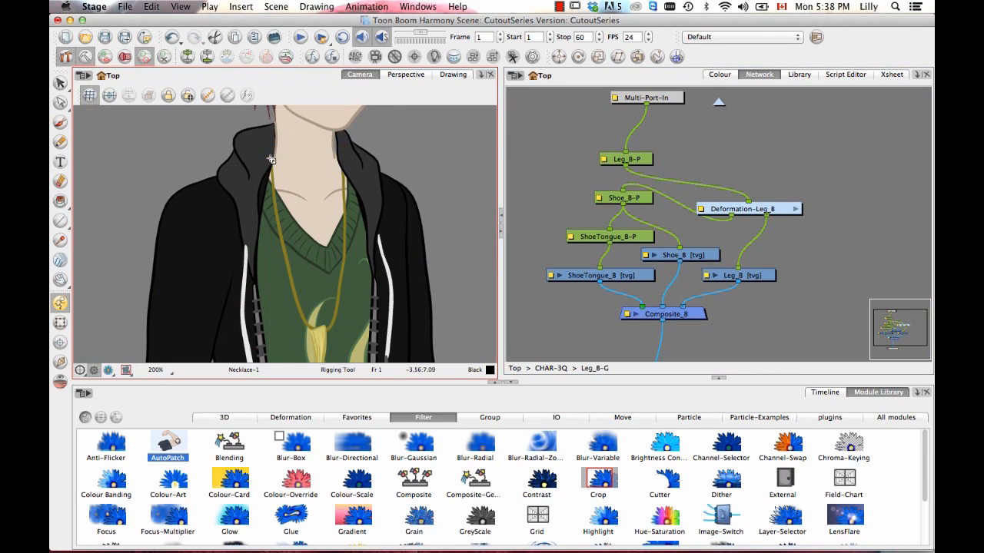
click(270, 158)
click(288, 271)
drag(316, 331, 302, 339)
click(344, 225)
click(340, 152)
click(60, 323)
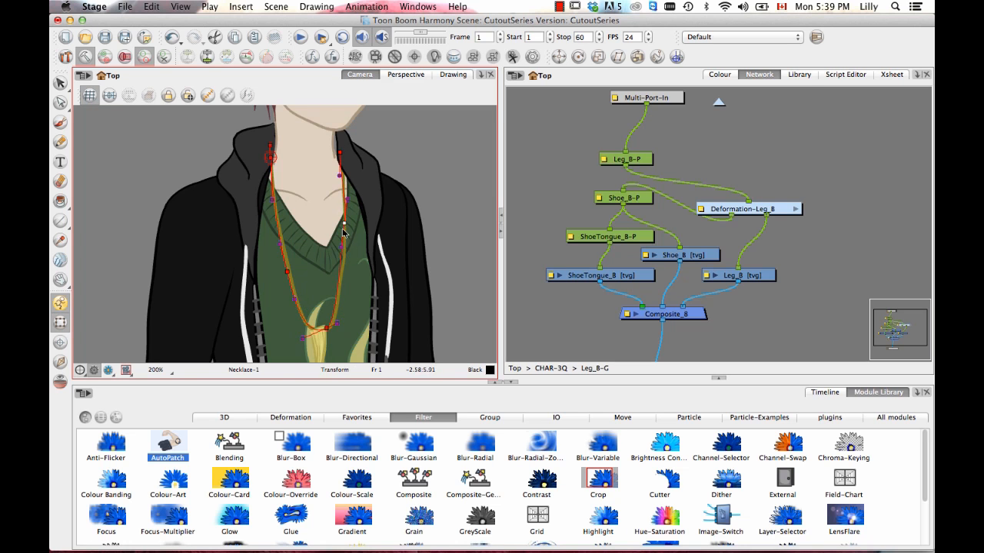
drag(343, 250, 342, 255)
Step: Locate the Necklace's deformation nodes in the Body-G network
click(655, 333)
key(o)
drag(655, 332, 661, 318)
Step: Leave setup mode and try out the Necklace deformer by moving its curve points and handles around the pendant
click(85, 57)
key(1)
key(2)
mouse_move(345, 263)
mouse_down()
mouse_move(372, 228)
mouse_move(350, 256)
mouse_up()
drag(306, 206, 321, 202)
drag(362, 160, 366, 160)
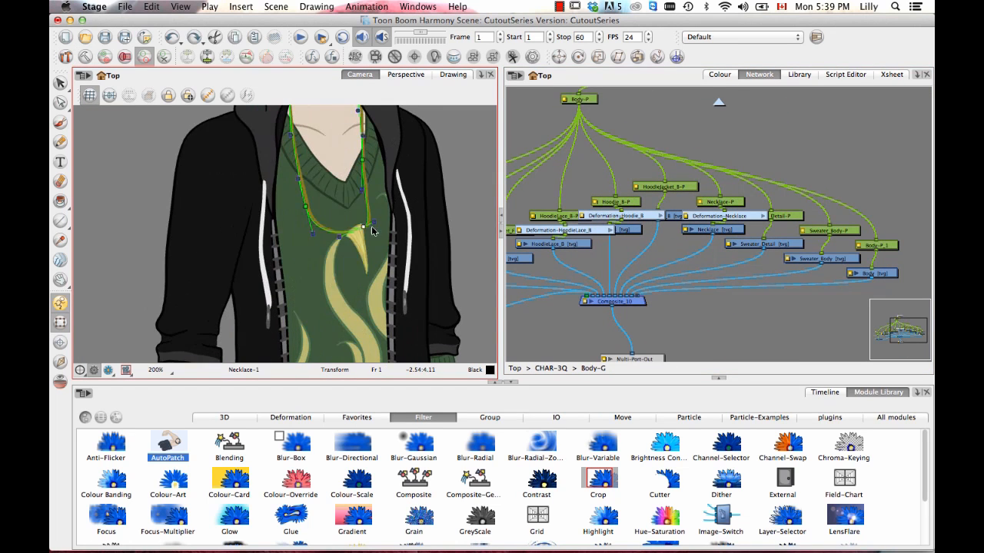
Step: Hide the deformation controls and show the whole character in the camera view
key(1)
key(1)
key(1)
key(1)
key(1)
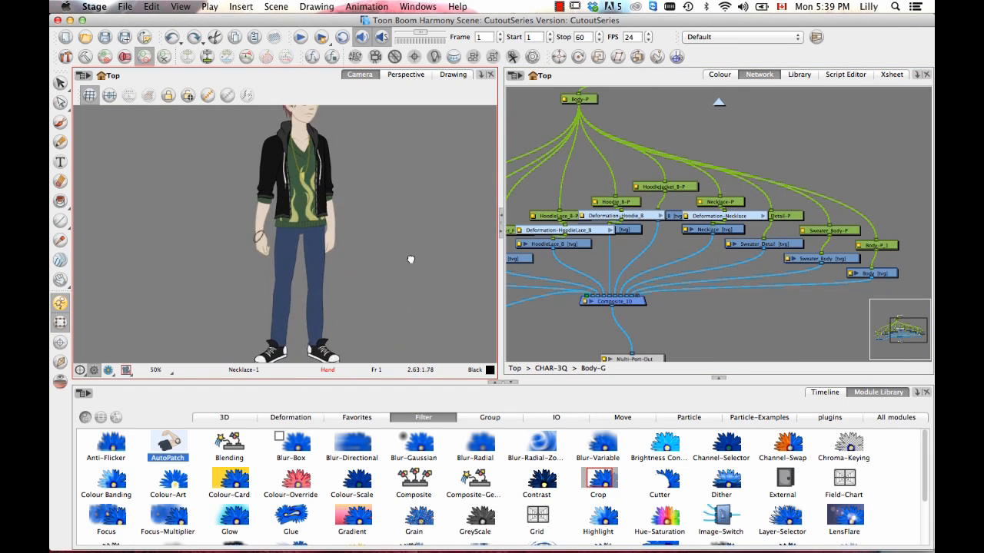
drag(355, 230, 349, 251)
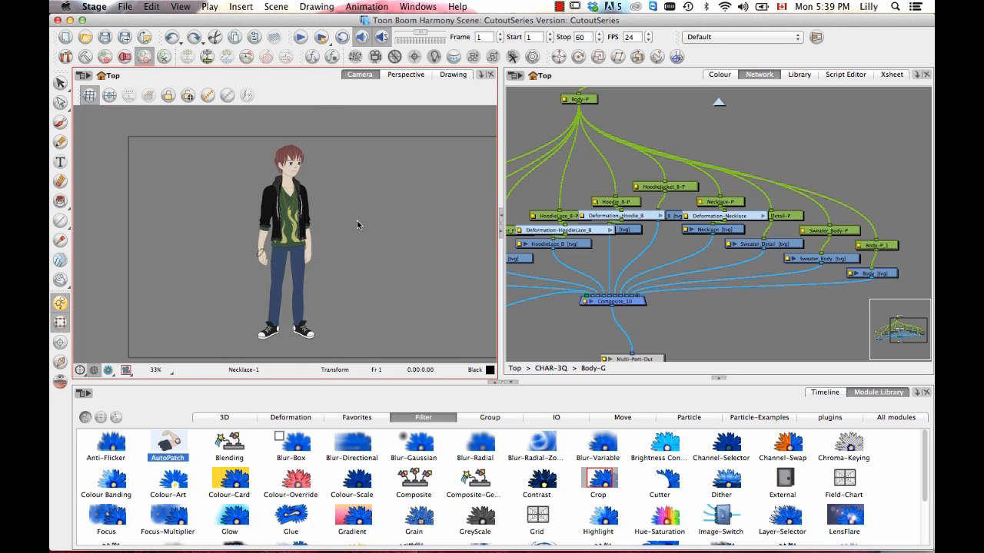